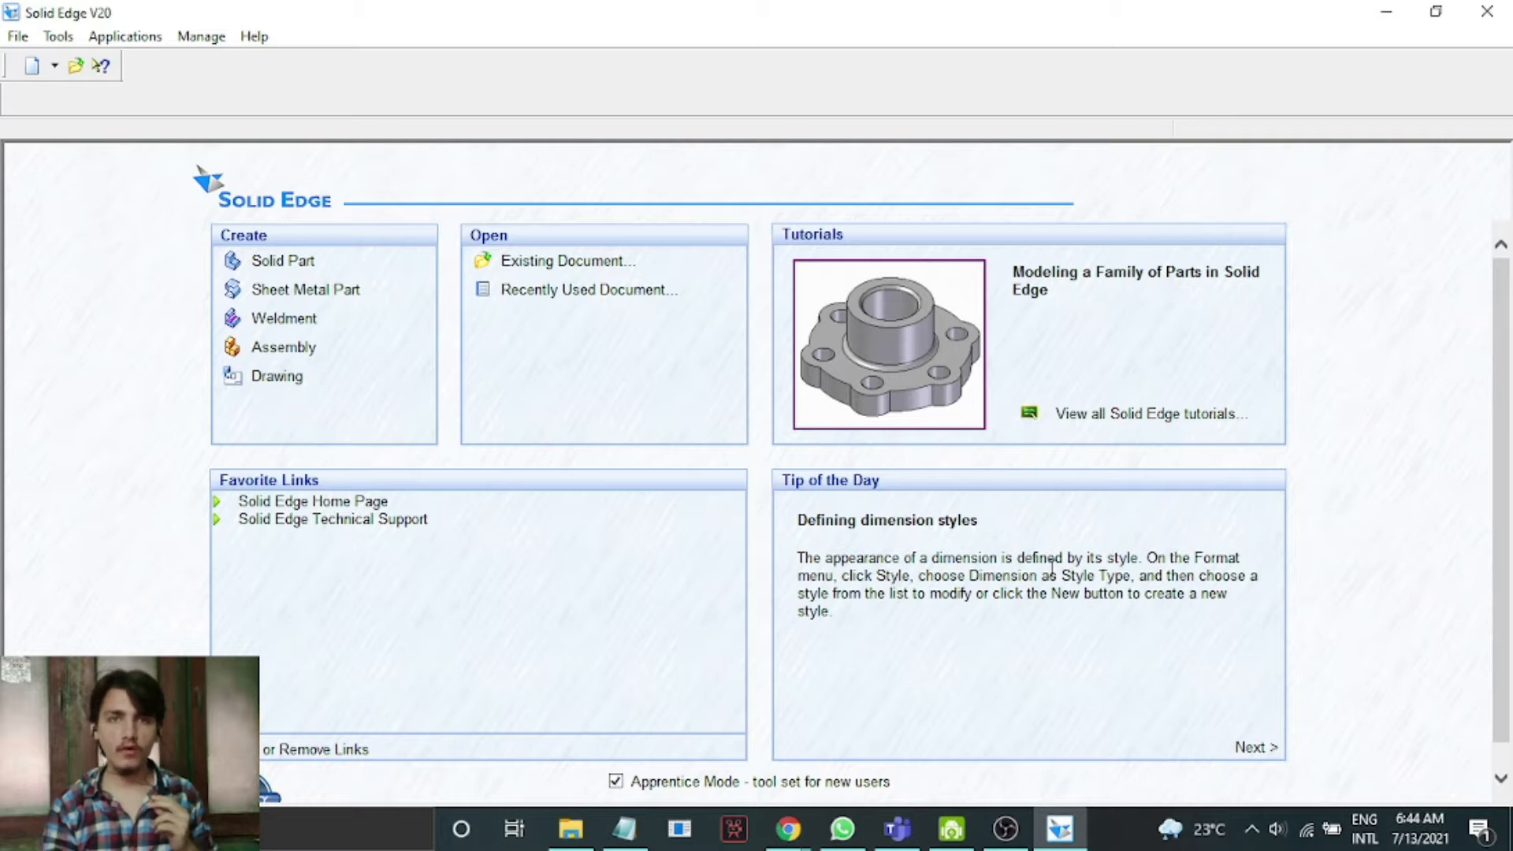
# Create a new solid part and set its length readout units to mm in the file properties.
pyautogui.click(288, 268)
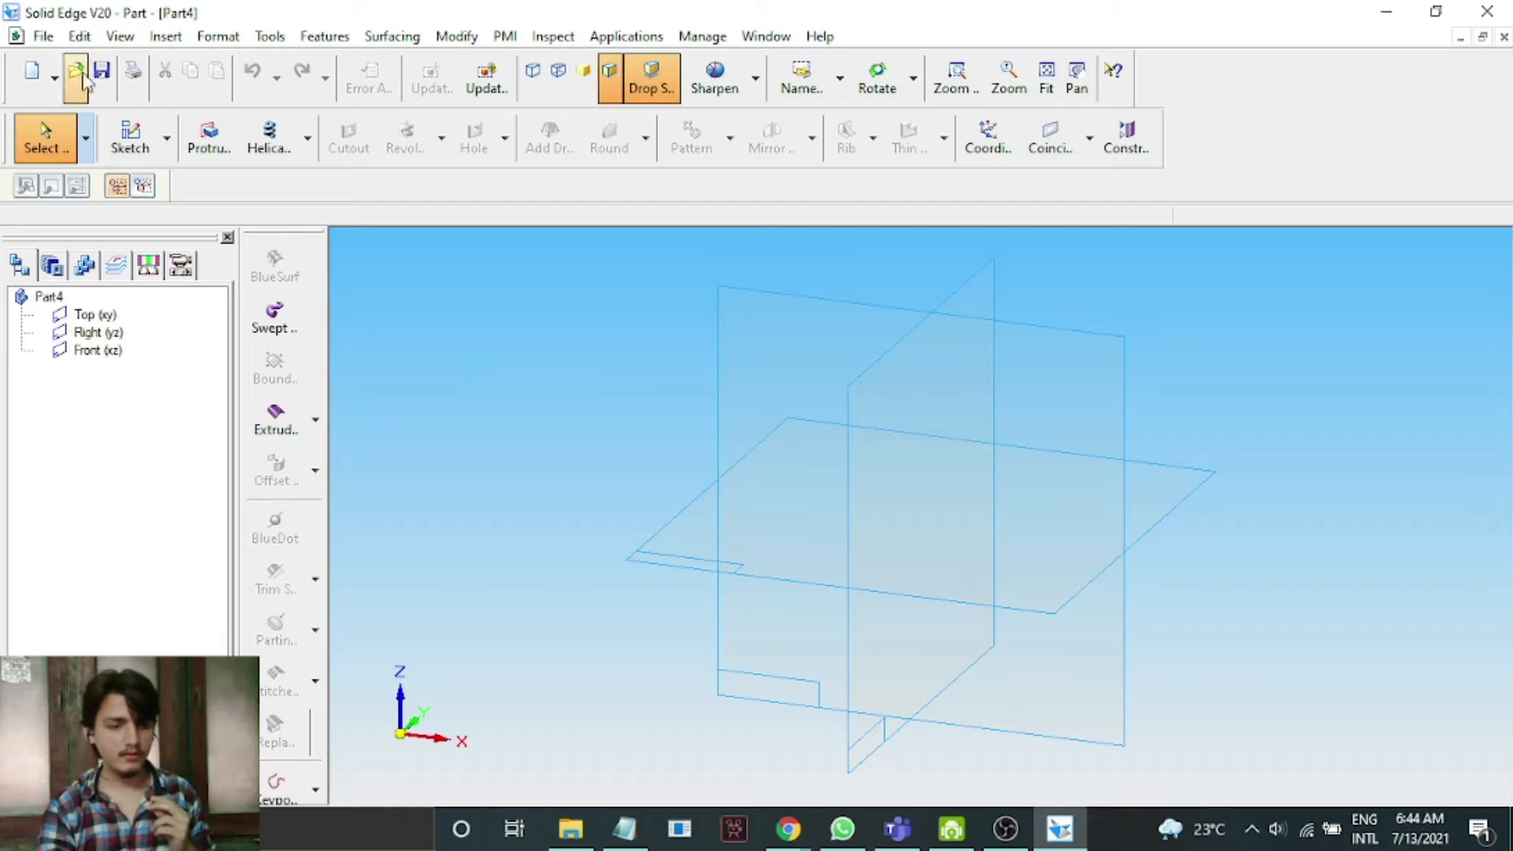
pyautogui.click(42, 36)
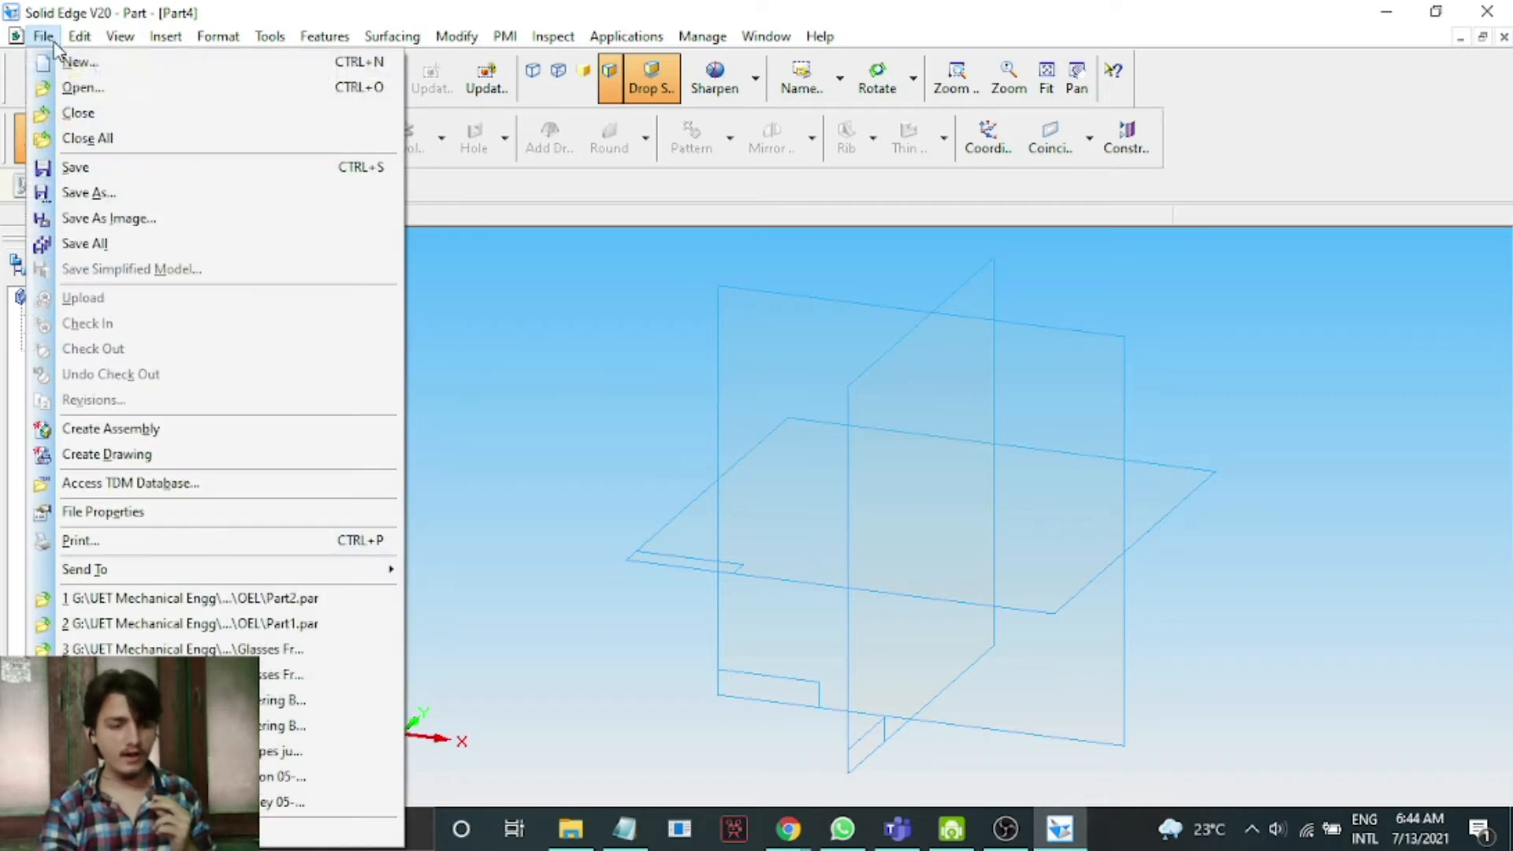
pyautogui.click(197, 513)
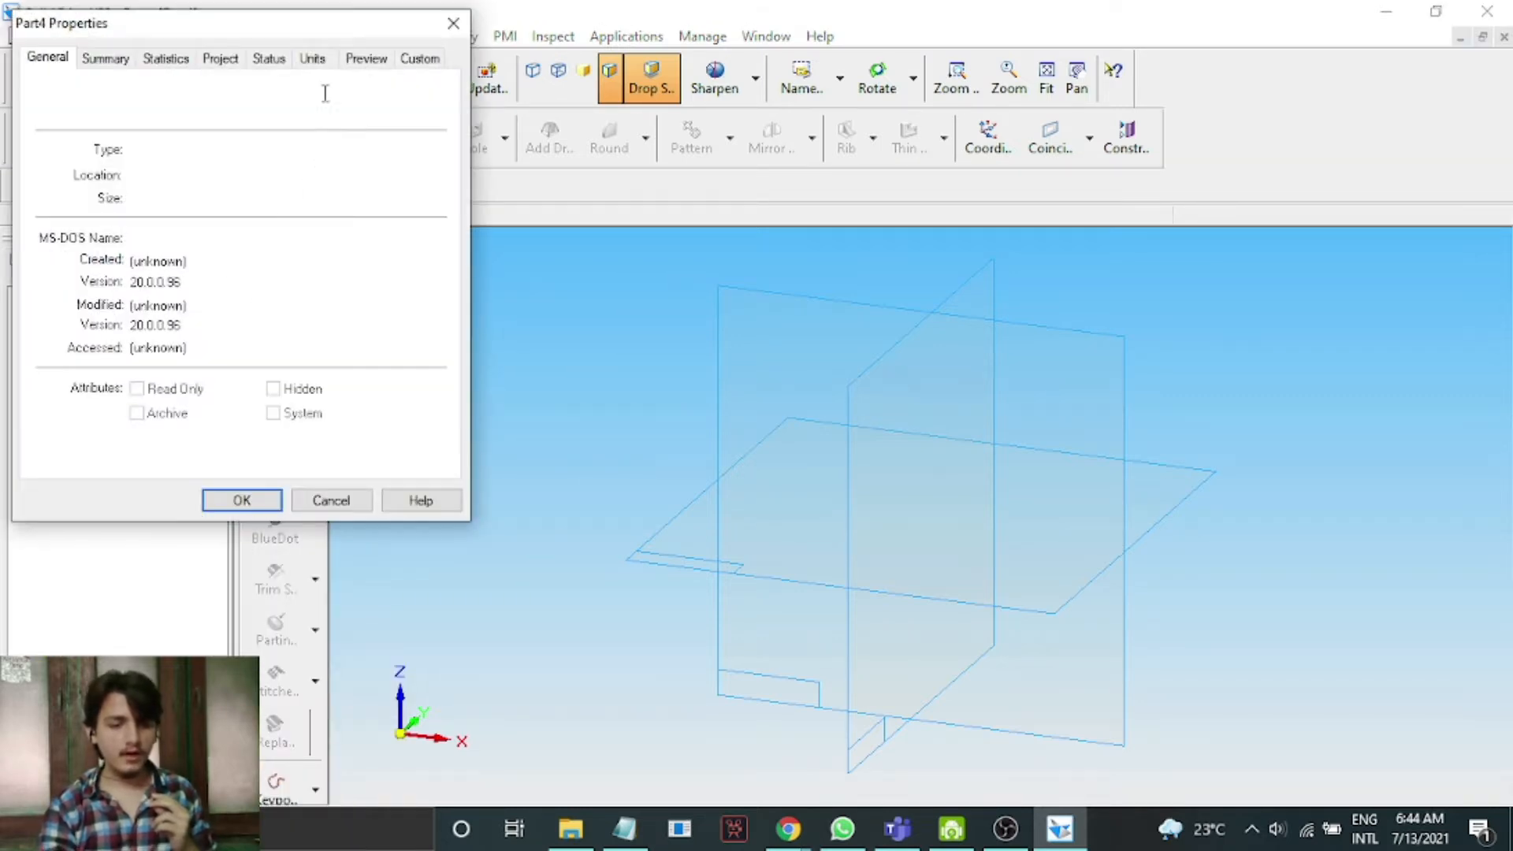
pyautogui.click(313, 59)
pyautogui.click(135, 126)
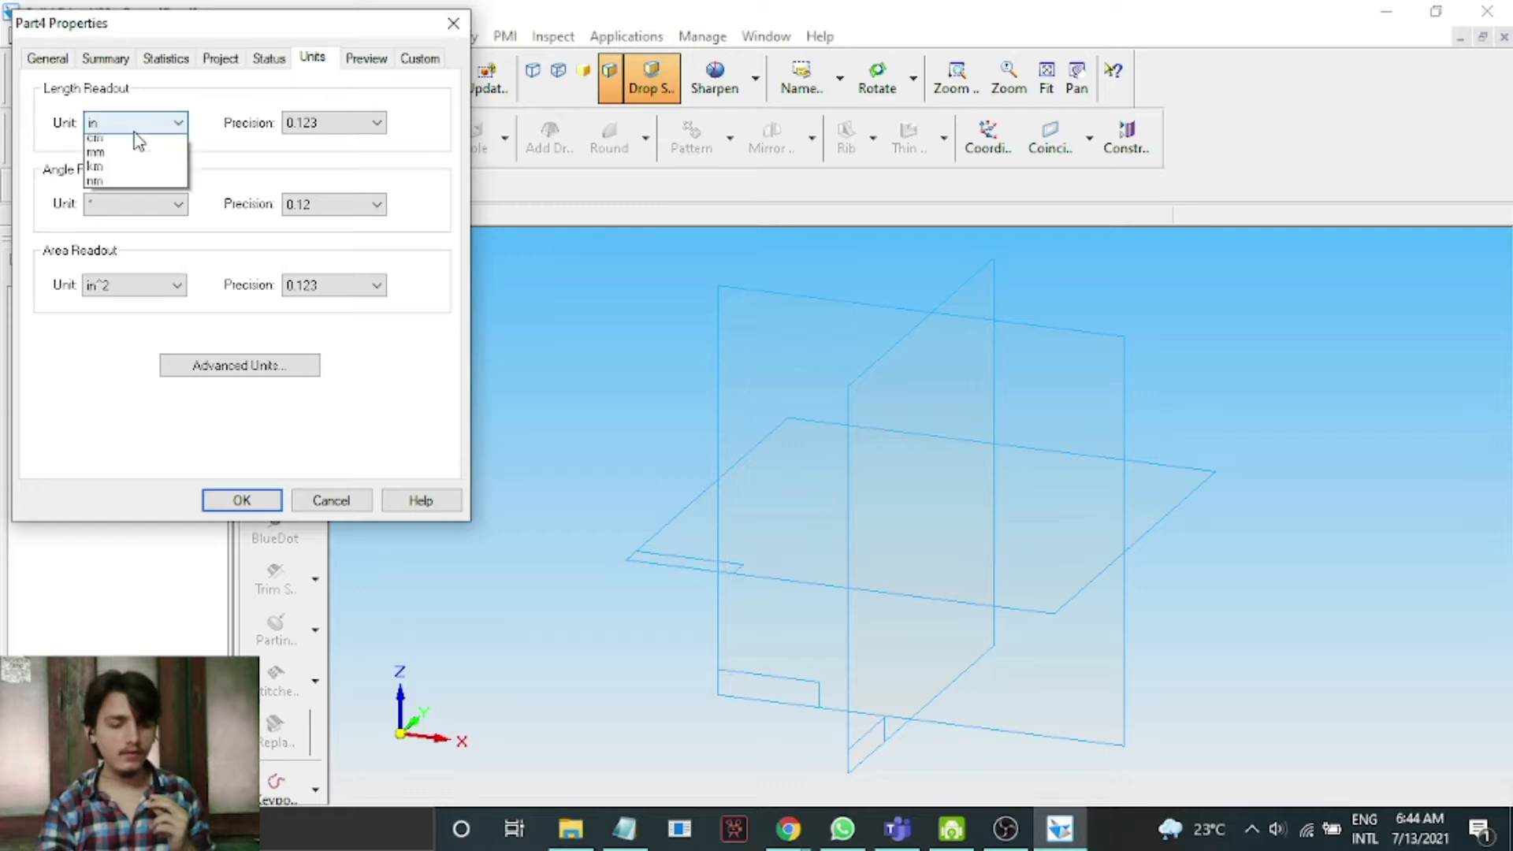
pyautogui.click(140, 389)
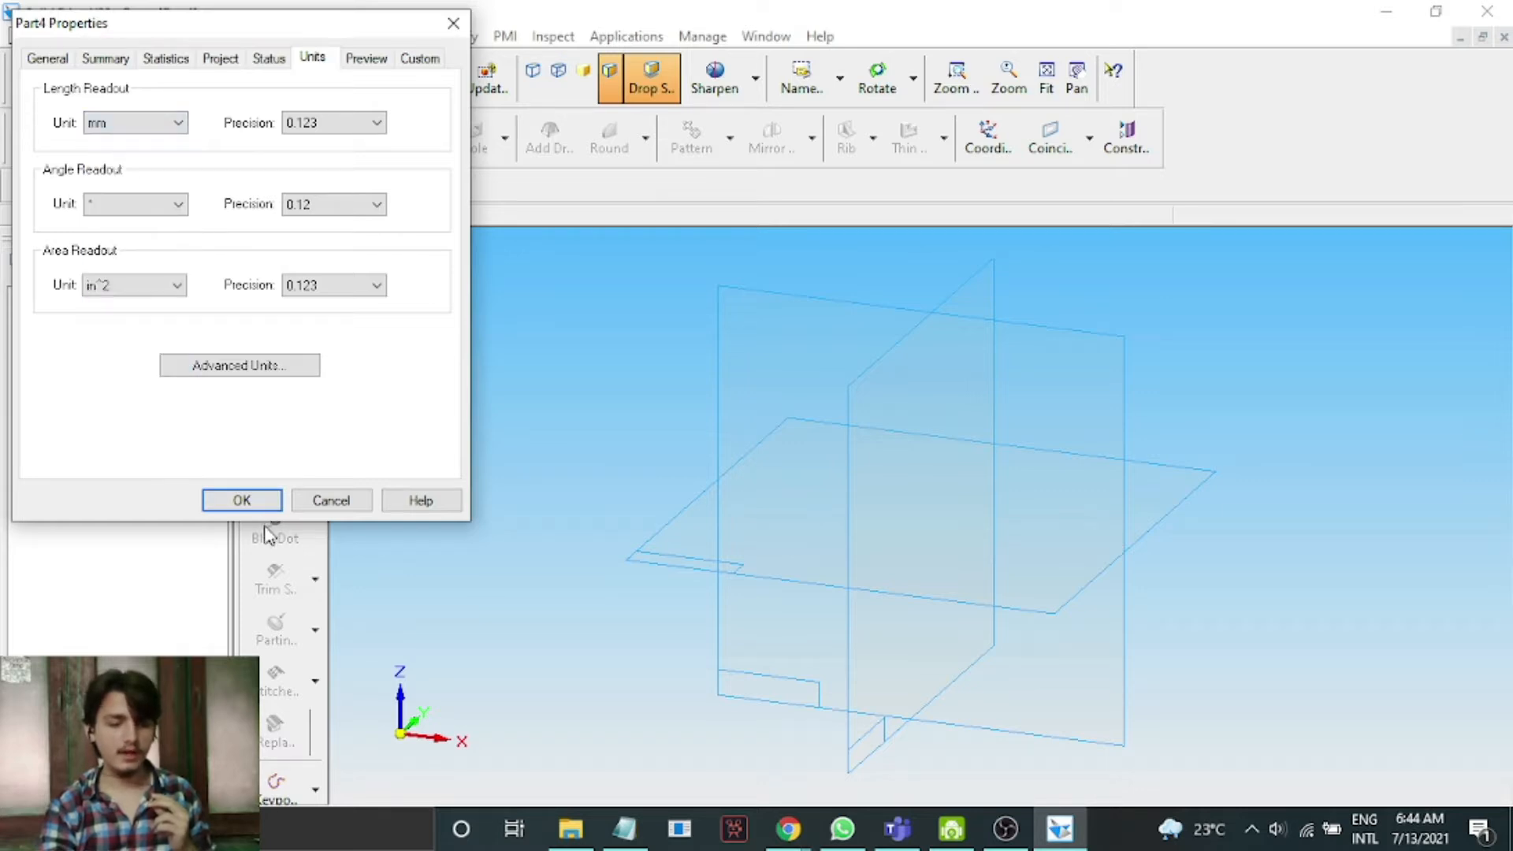
pyautogui.click(241, 501)
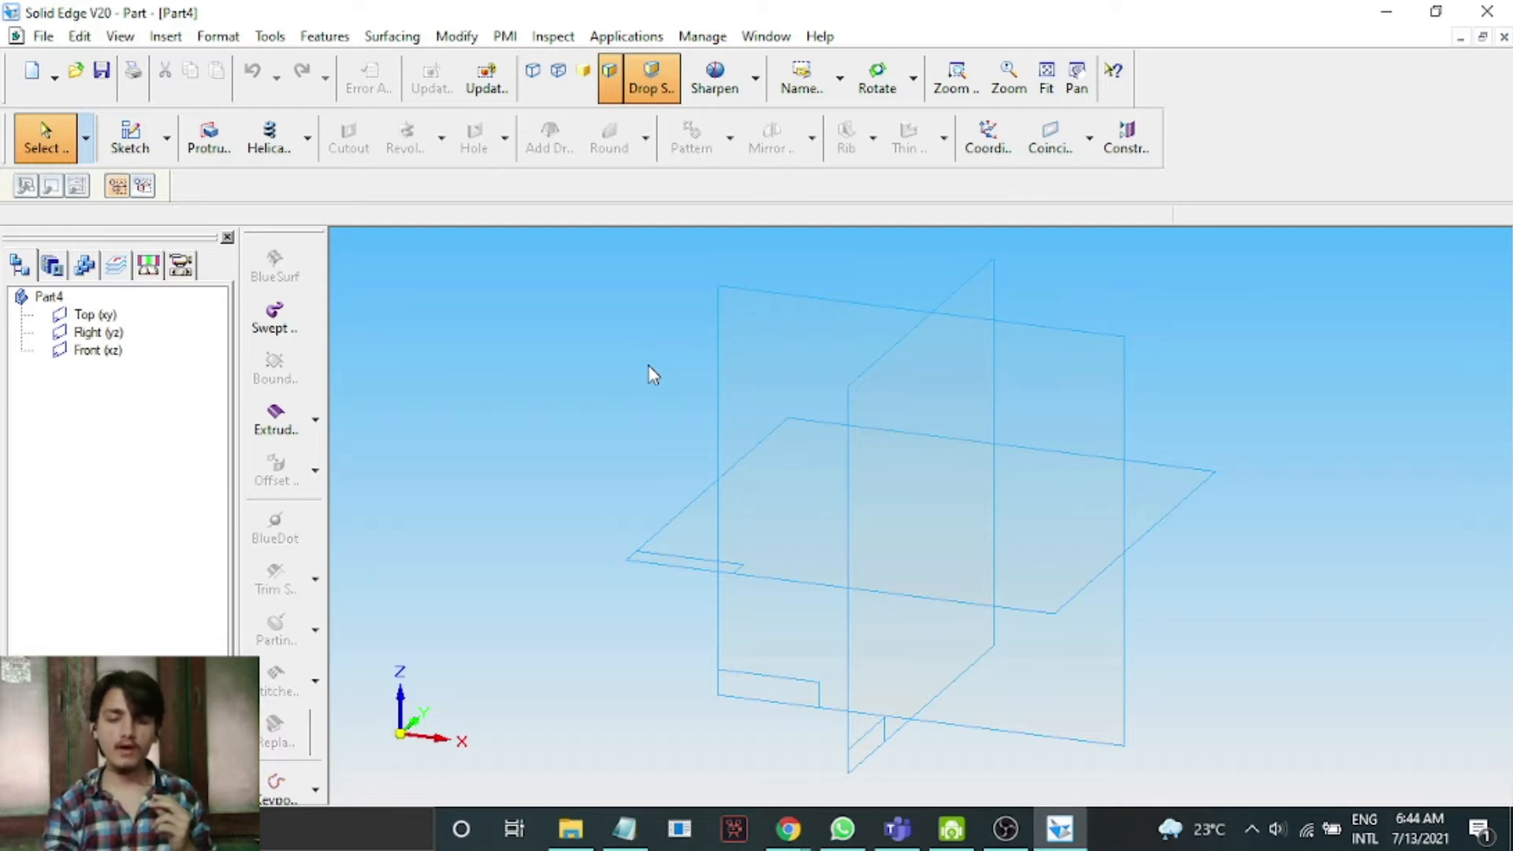
# Start a helical protrusion on the front plane and sketch a vertical axis line about 80 mm long.
pyautogui.click(287, 150)
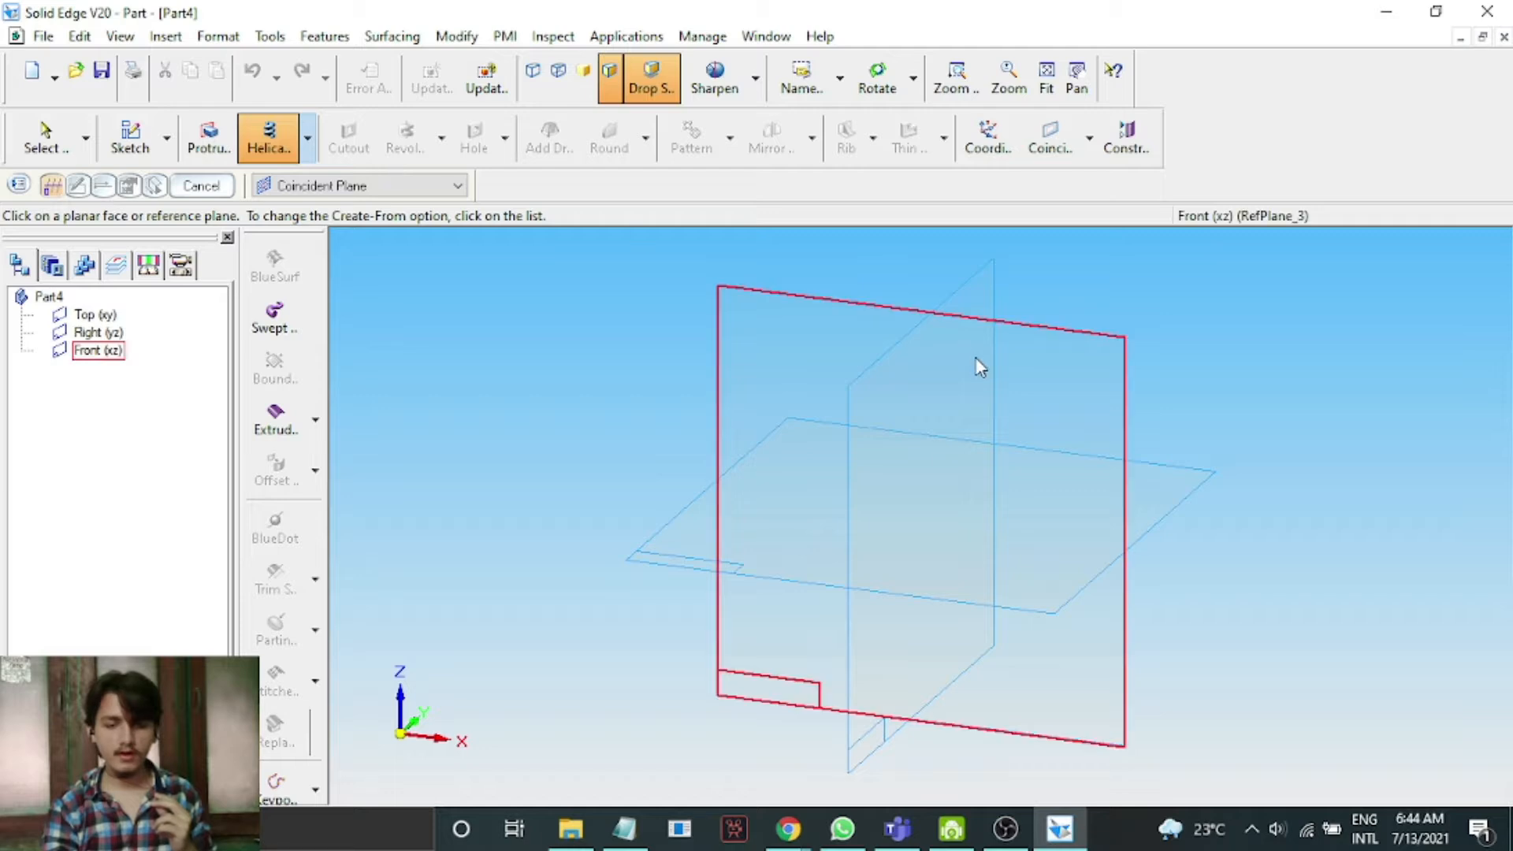
pyautogui.click(806, 327)
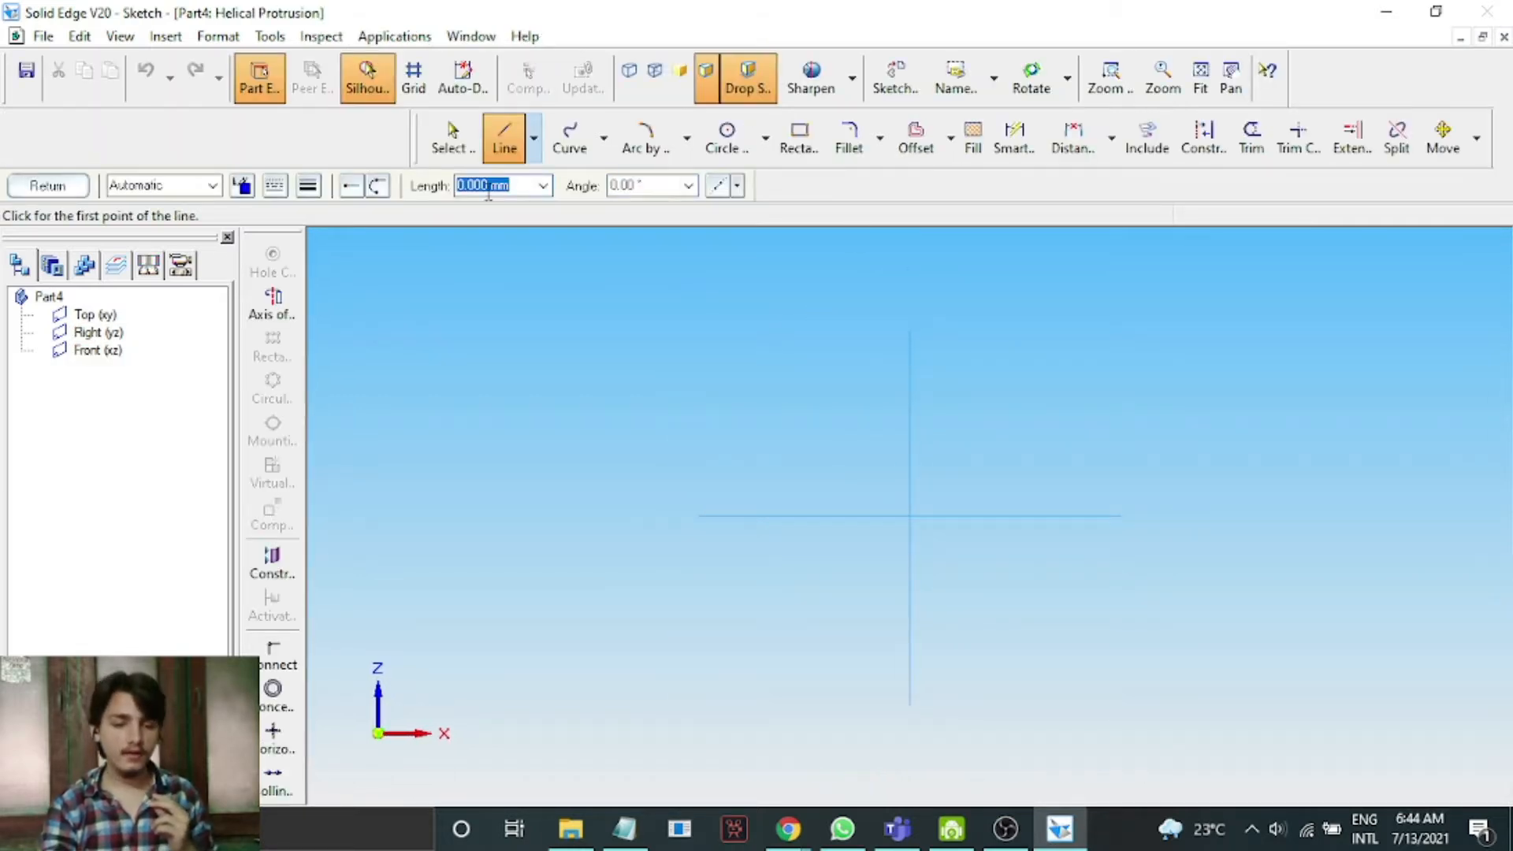
pyautogui.click(910, 332)
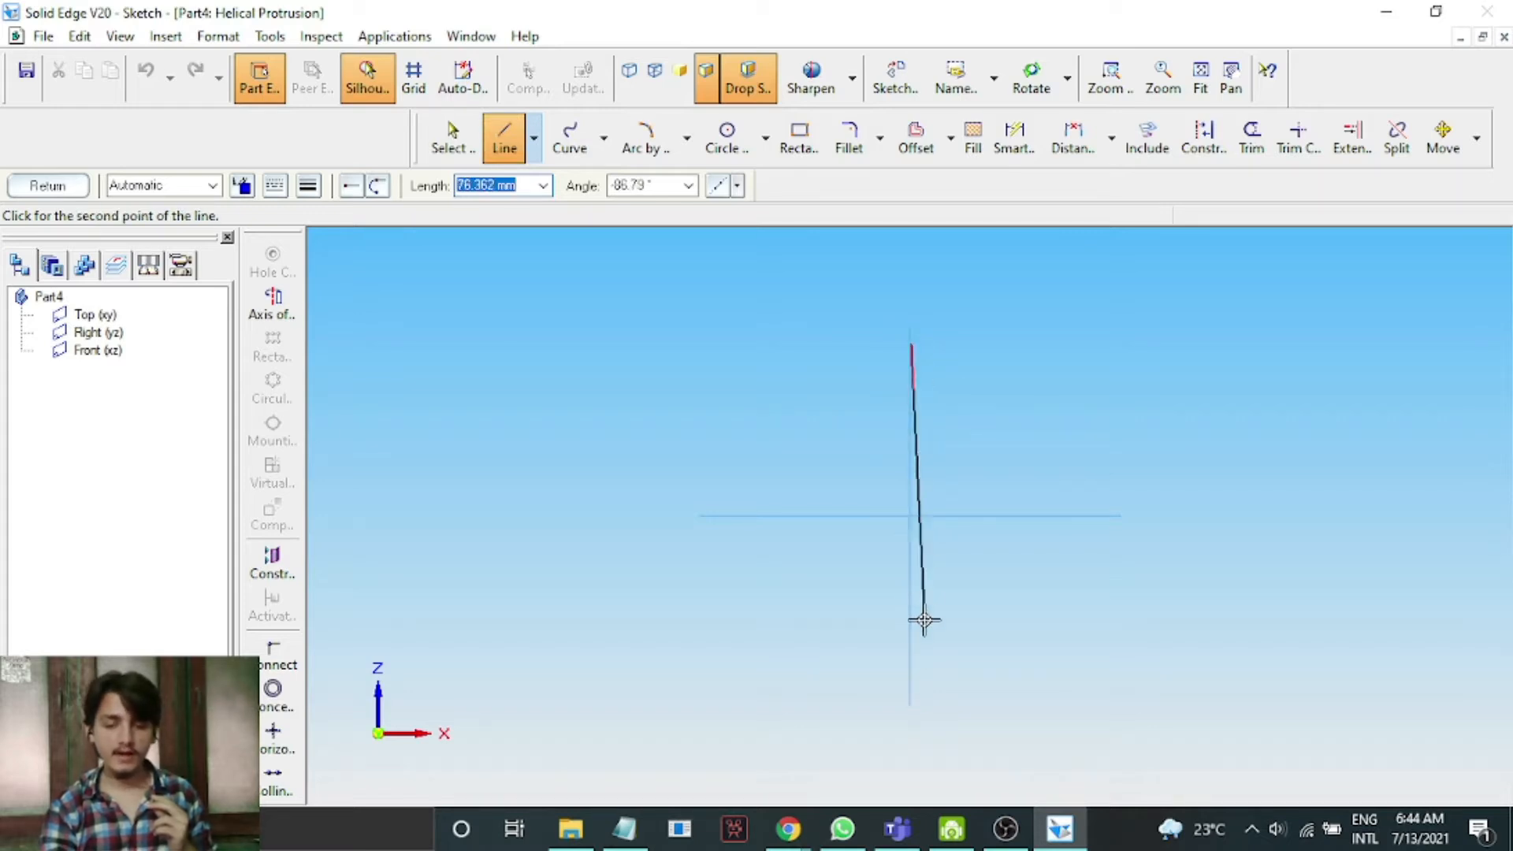
pyautogui.click(911, 675)
pyautogui.rightClick(1154, 301)
# Sketch a short vertical line and a horizontal line about 136 mm long to the right of the axis.
pyautogui.click(1229, 79)
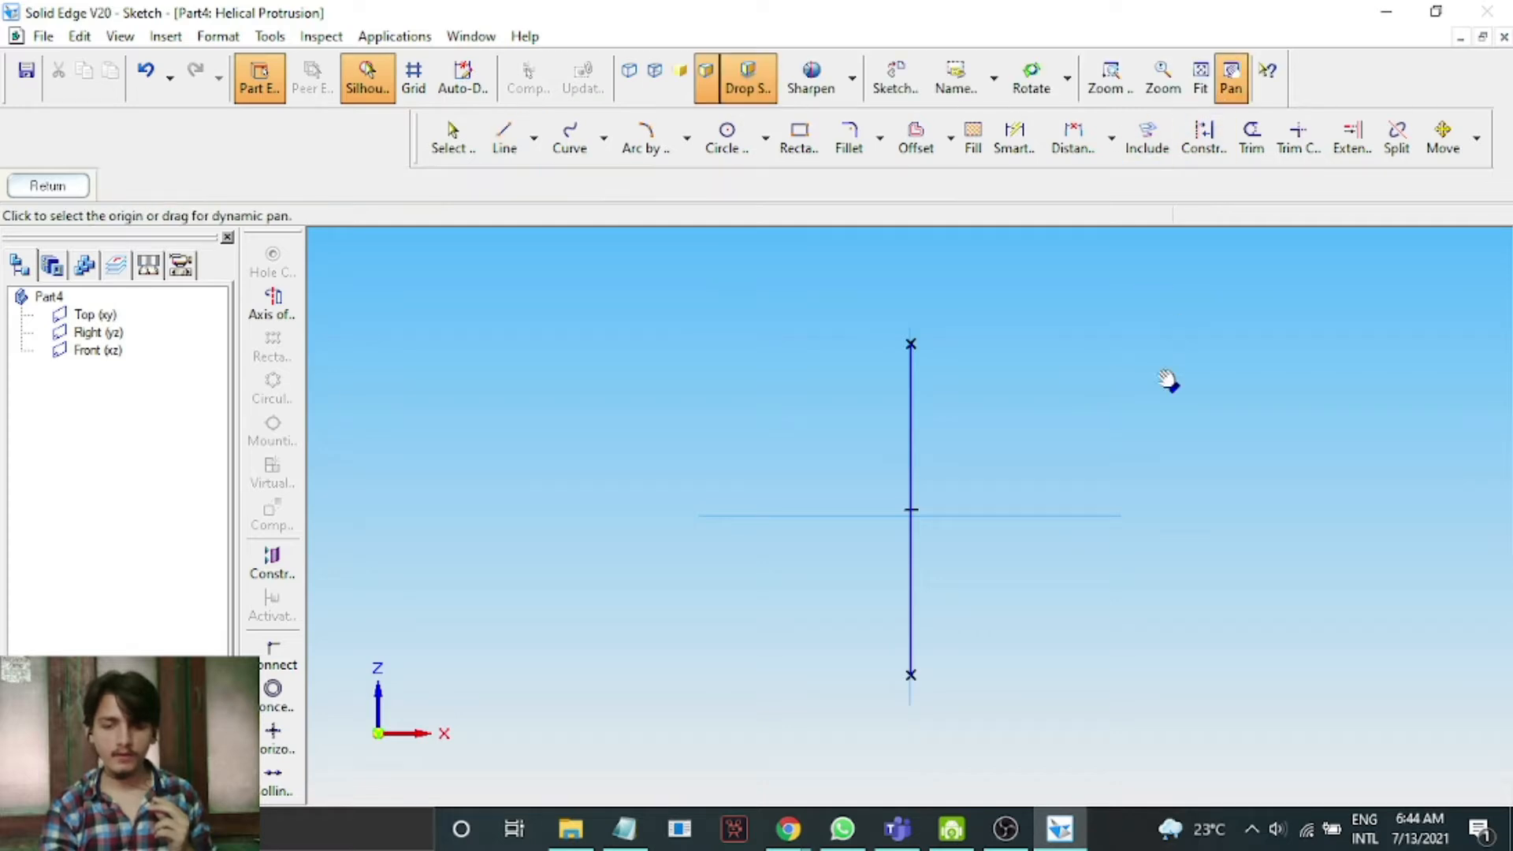
pyautogui.moveTo(1166, 388); pyautogui.dragTo(1023, 391)
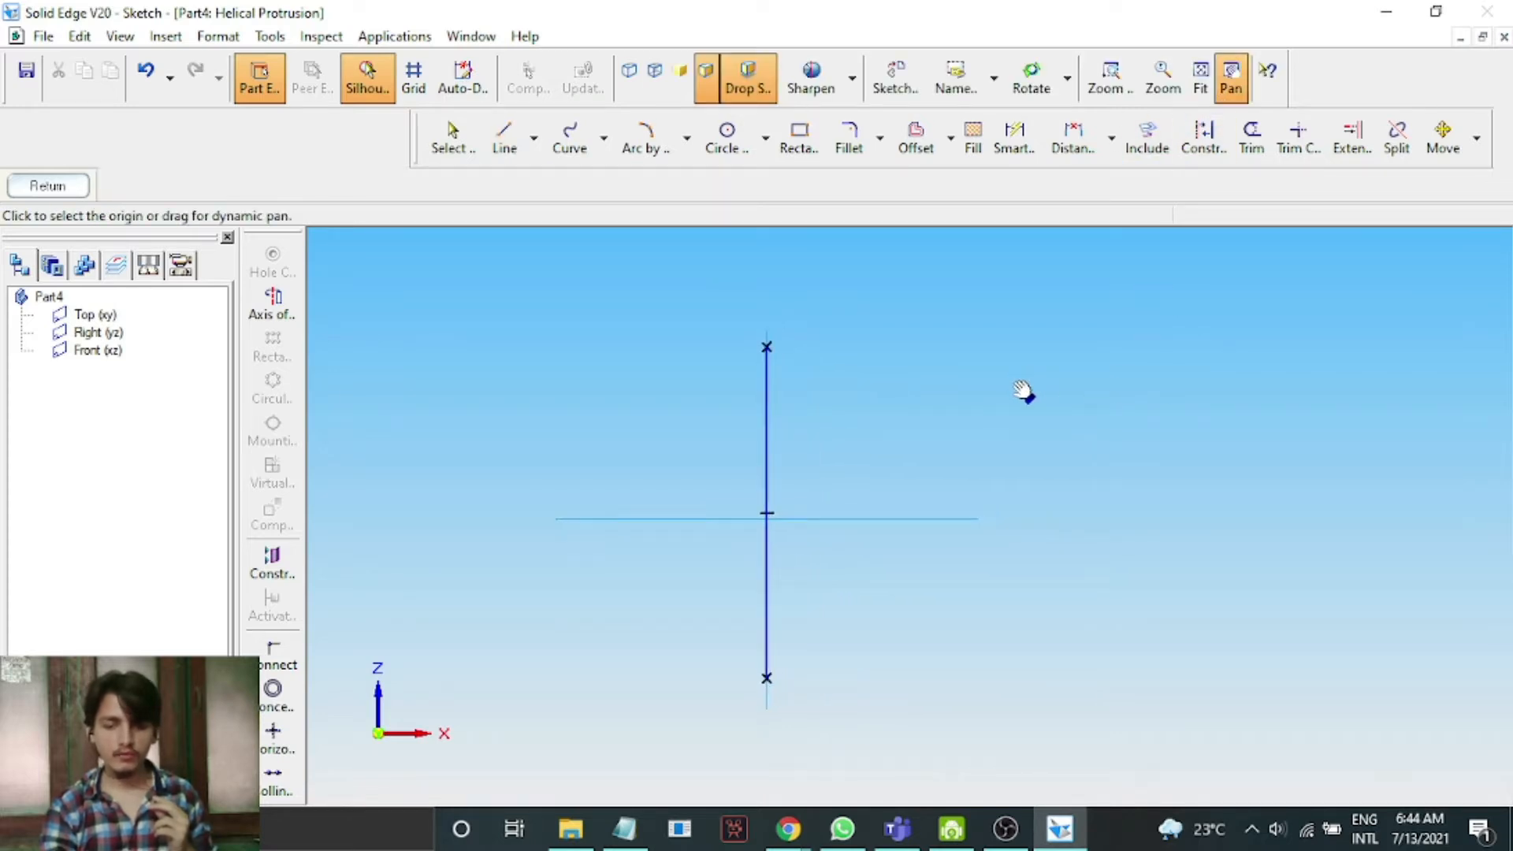
pyautogui.click(502, 139)
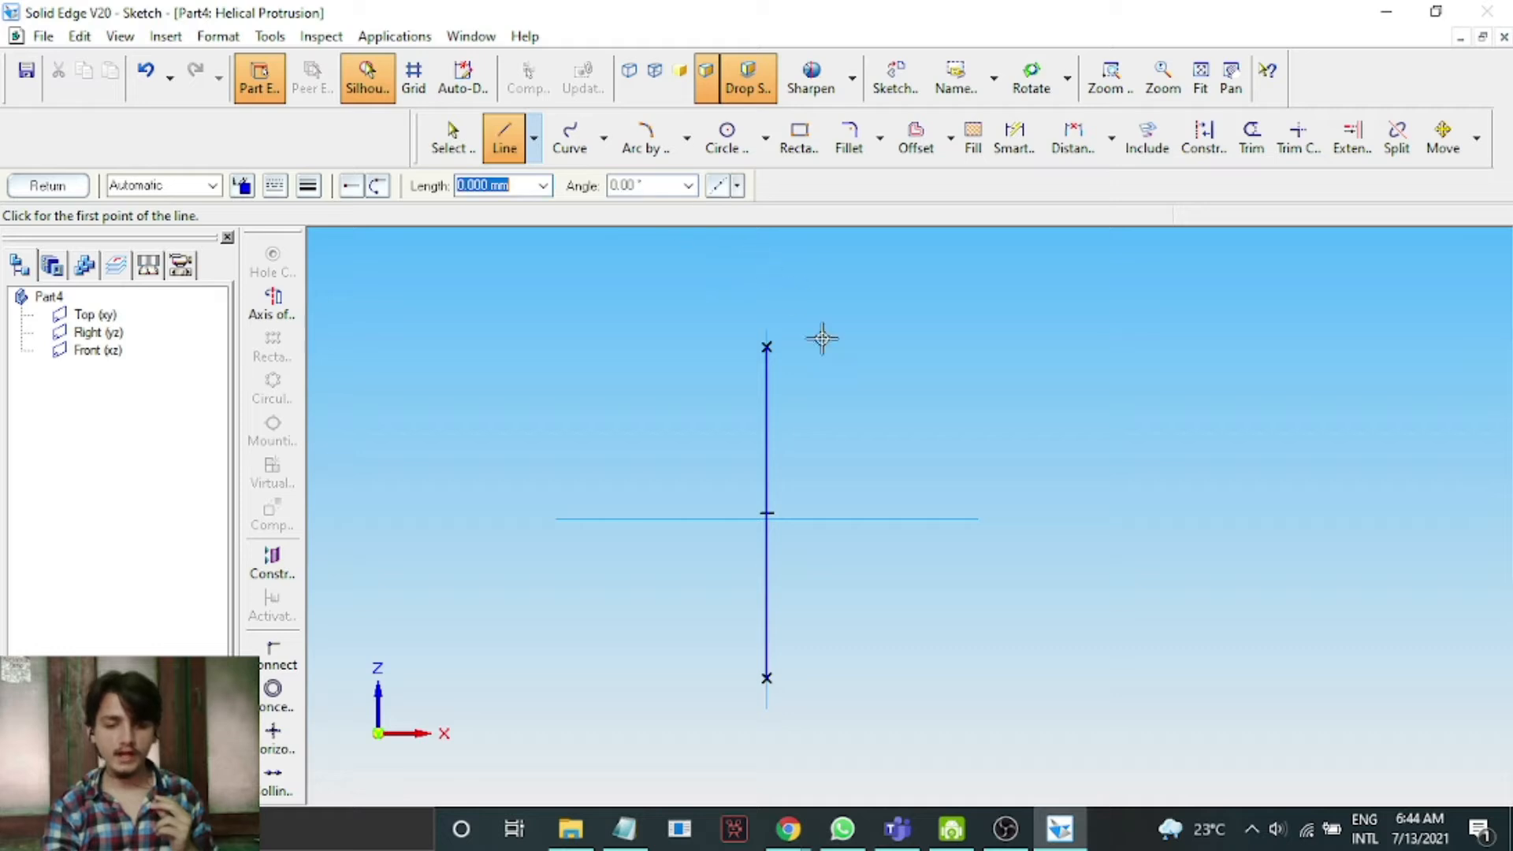
pyautogui.scroll(1, 836, 361)
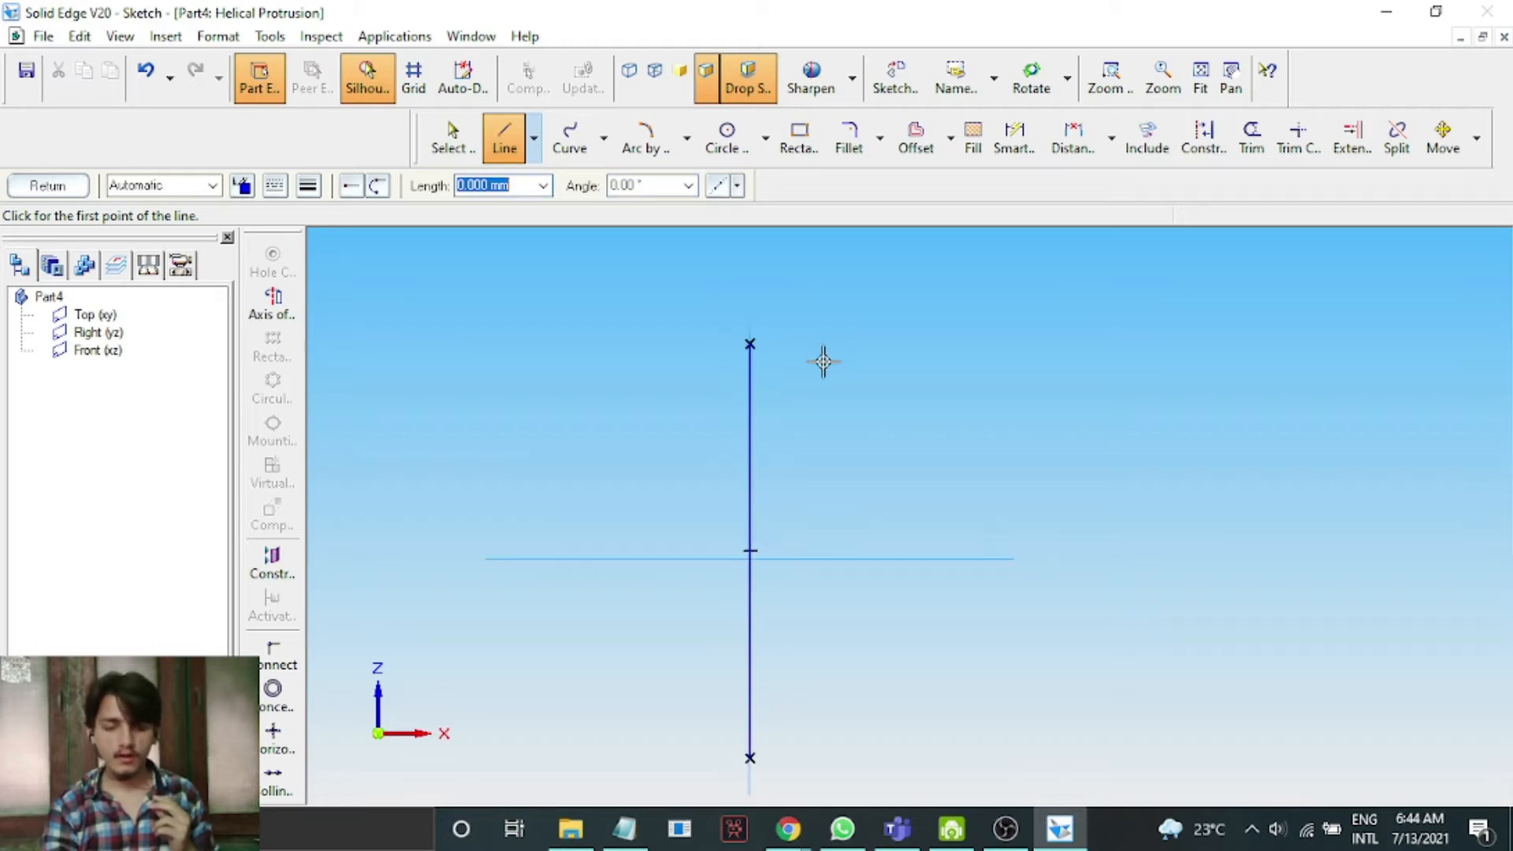
pyautogui.click(789, 356)
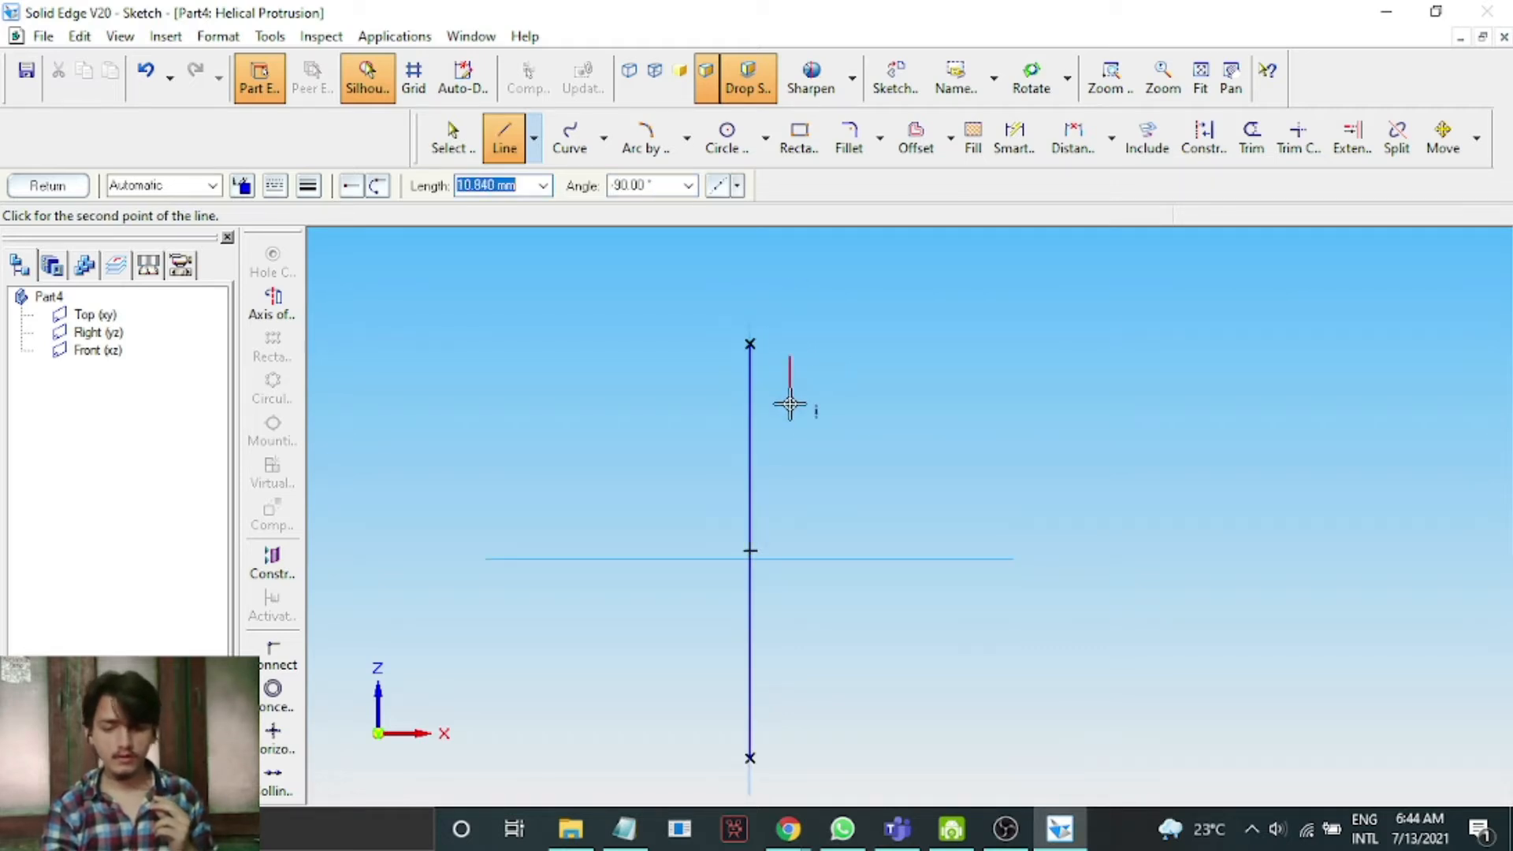
pyautogui.click(790, 386)
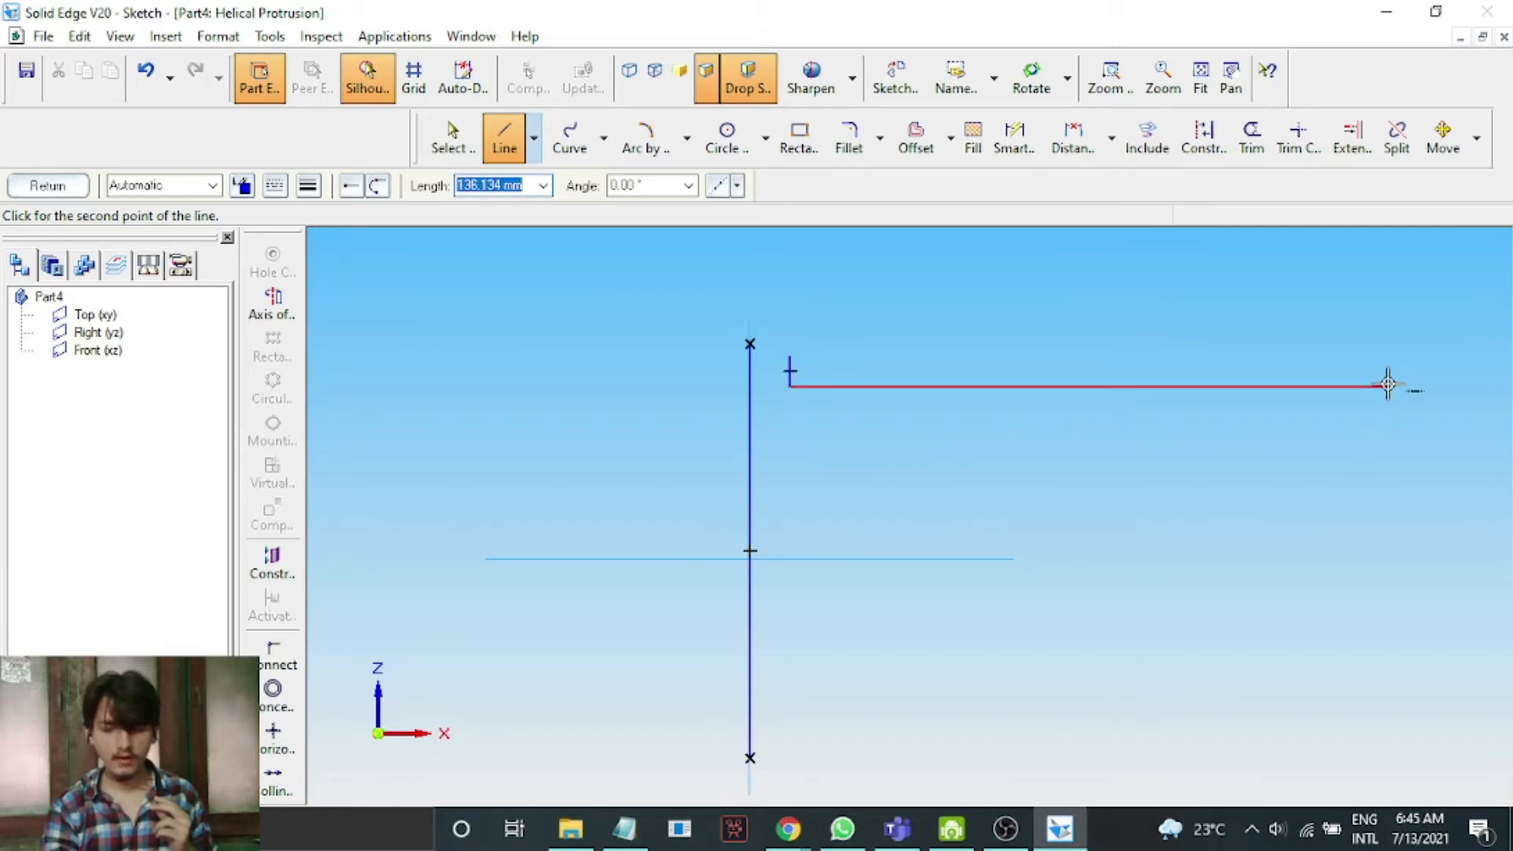
pyautogui.click(1387, 385)
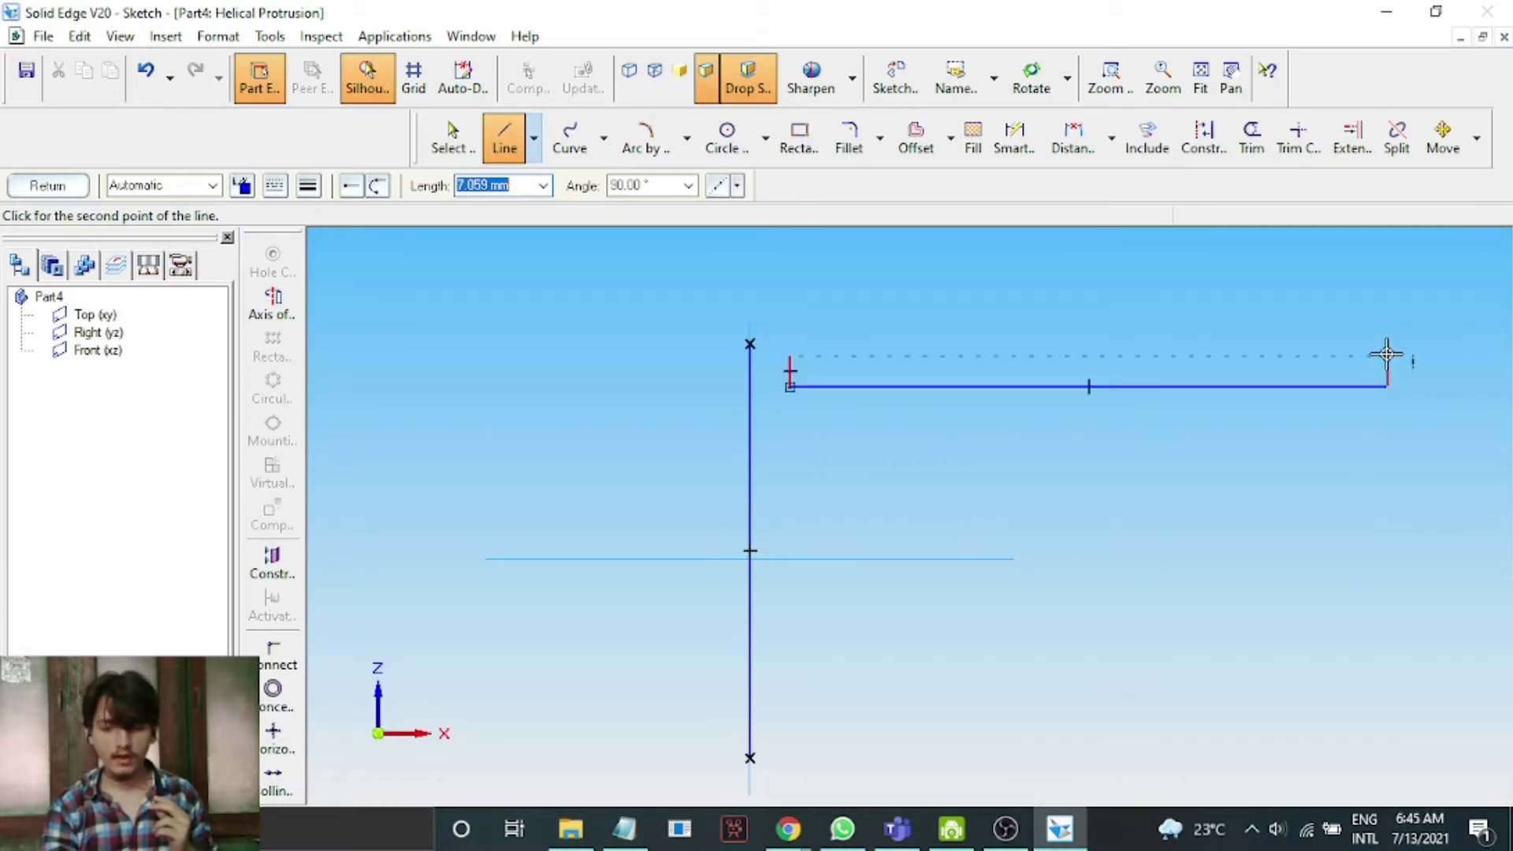
pyautogui.rightClick(1276, 306)
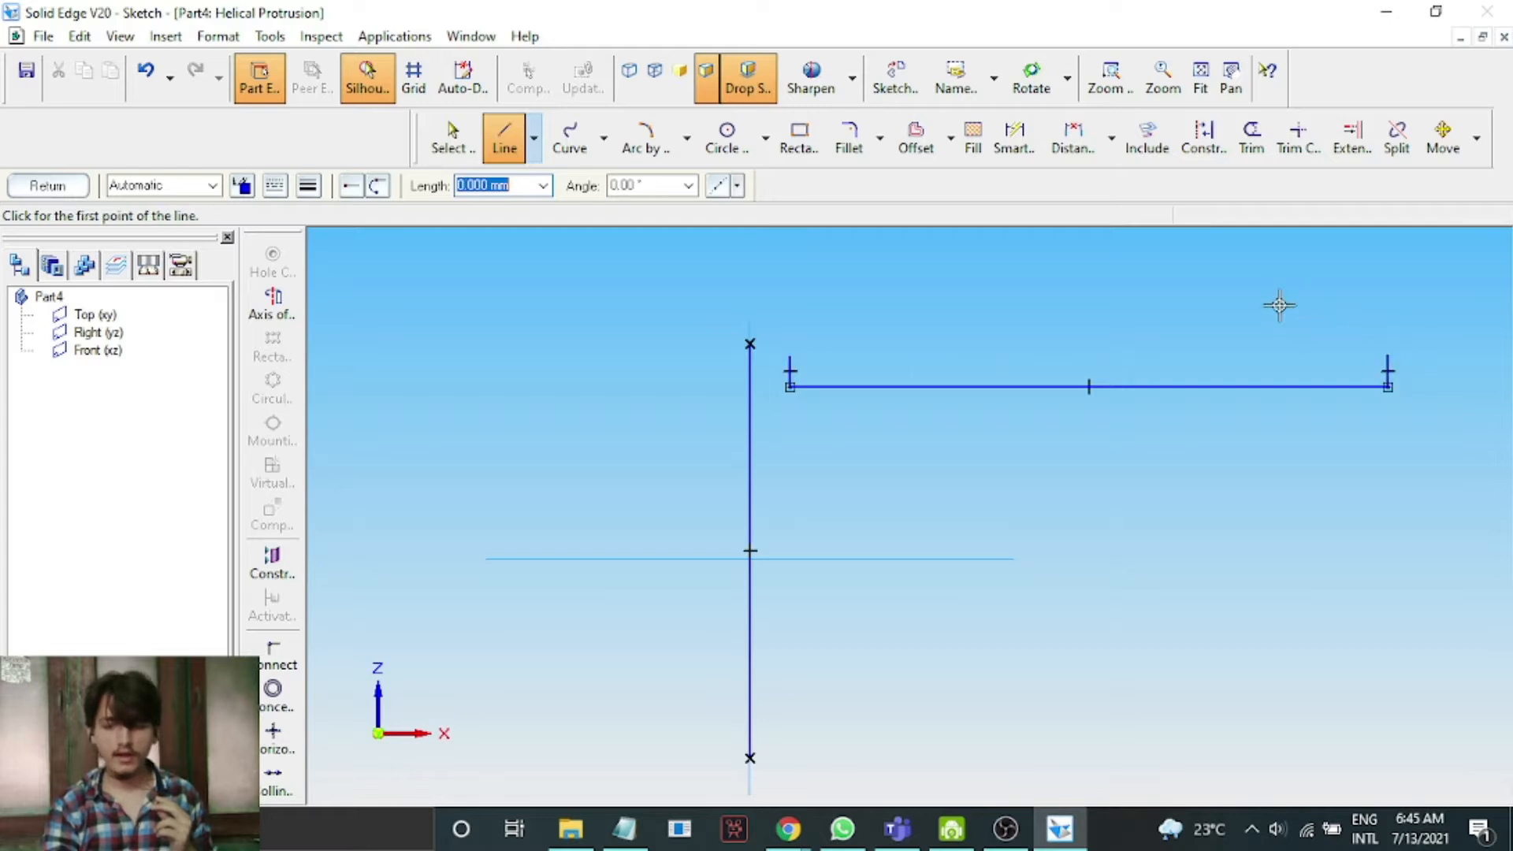
# Offset the horizontal profile lines 5 mm downward and try to finish the profile sketch.
pyautogui.click(916, 141)
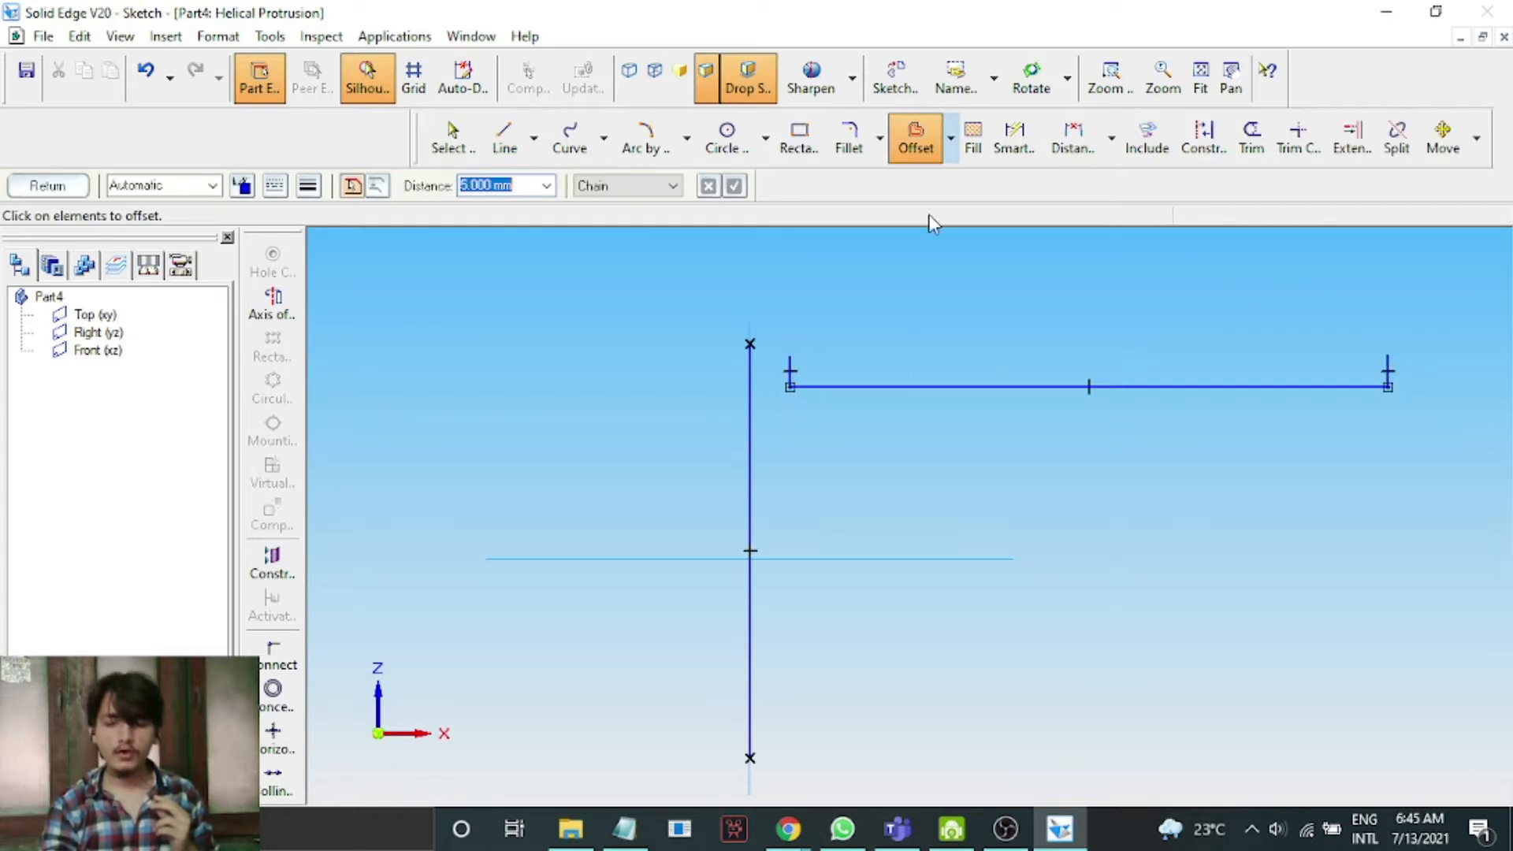
pyautogui.click(924, 387)
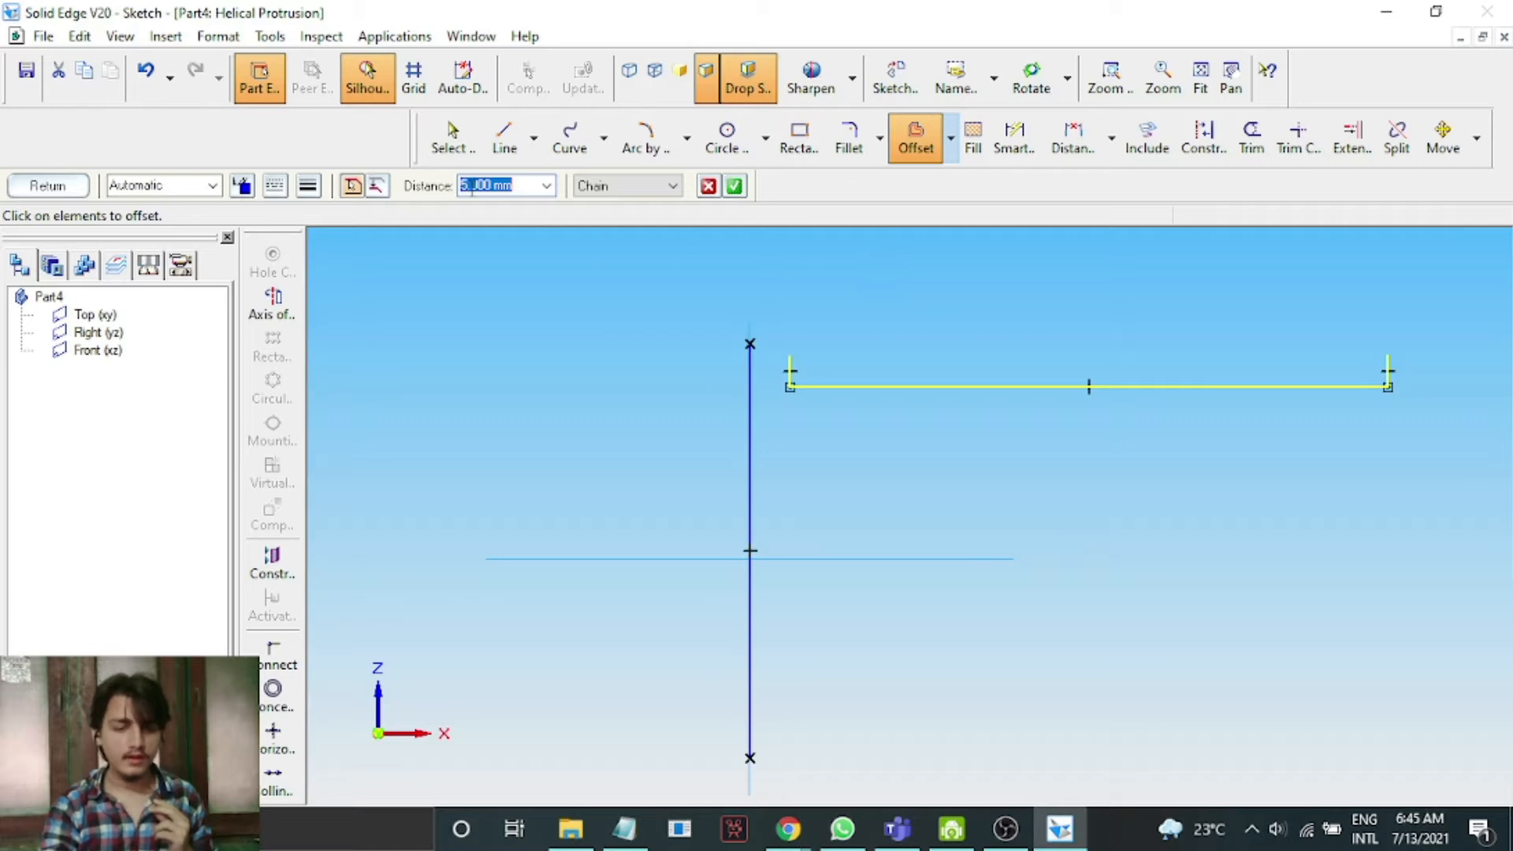
pyautogui.click(734, 187)
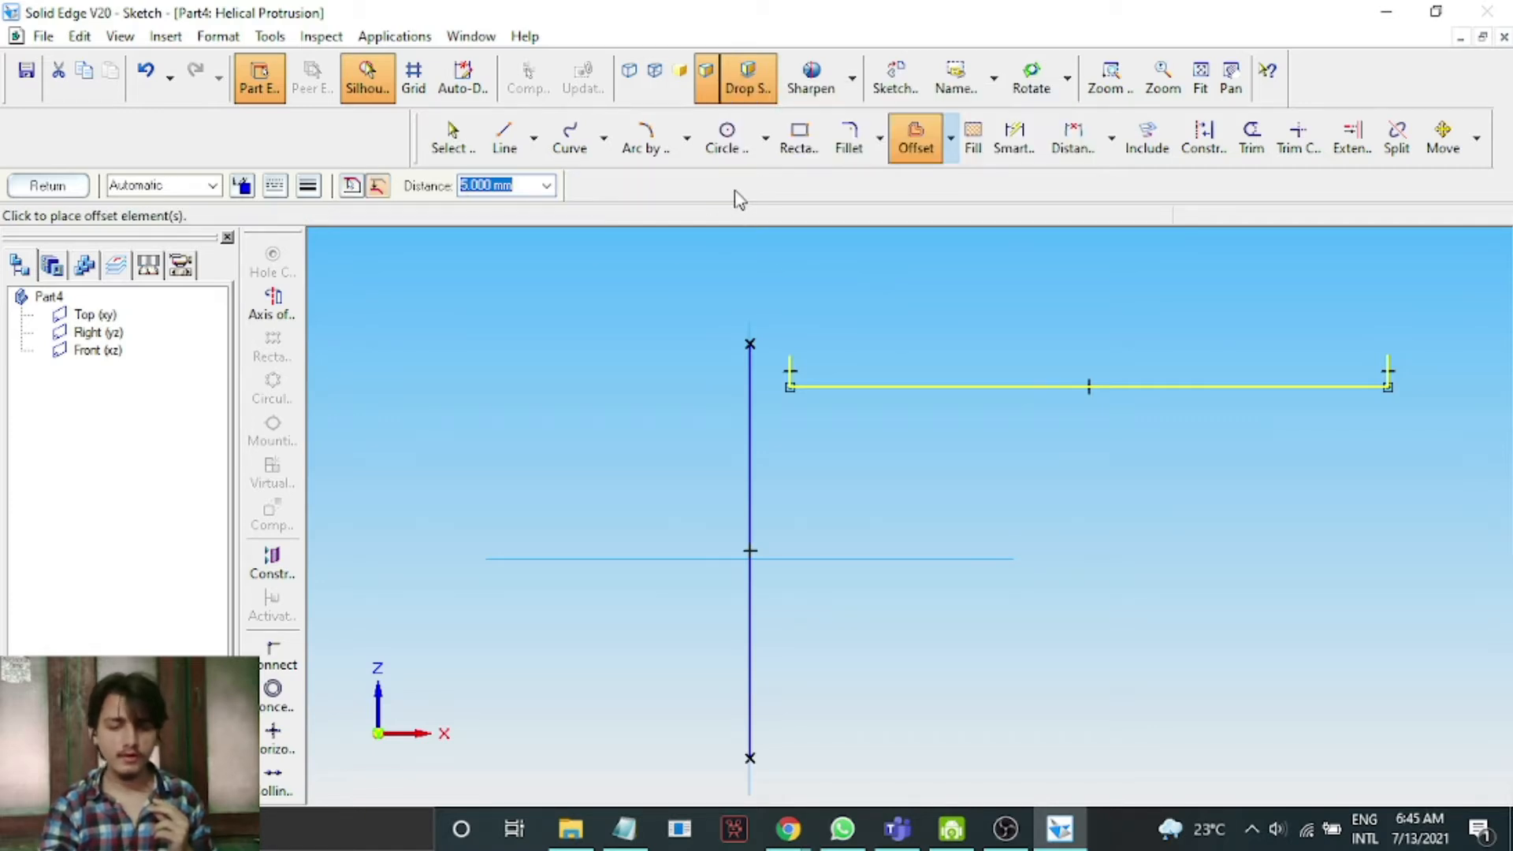
pyautogui.click(930, 410)
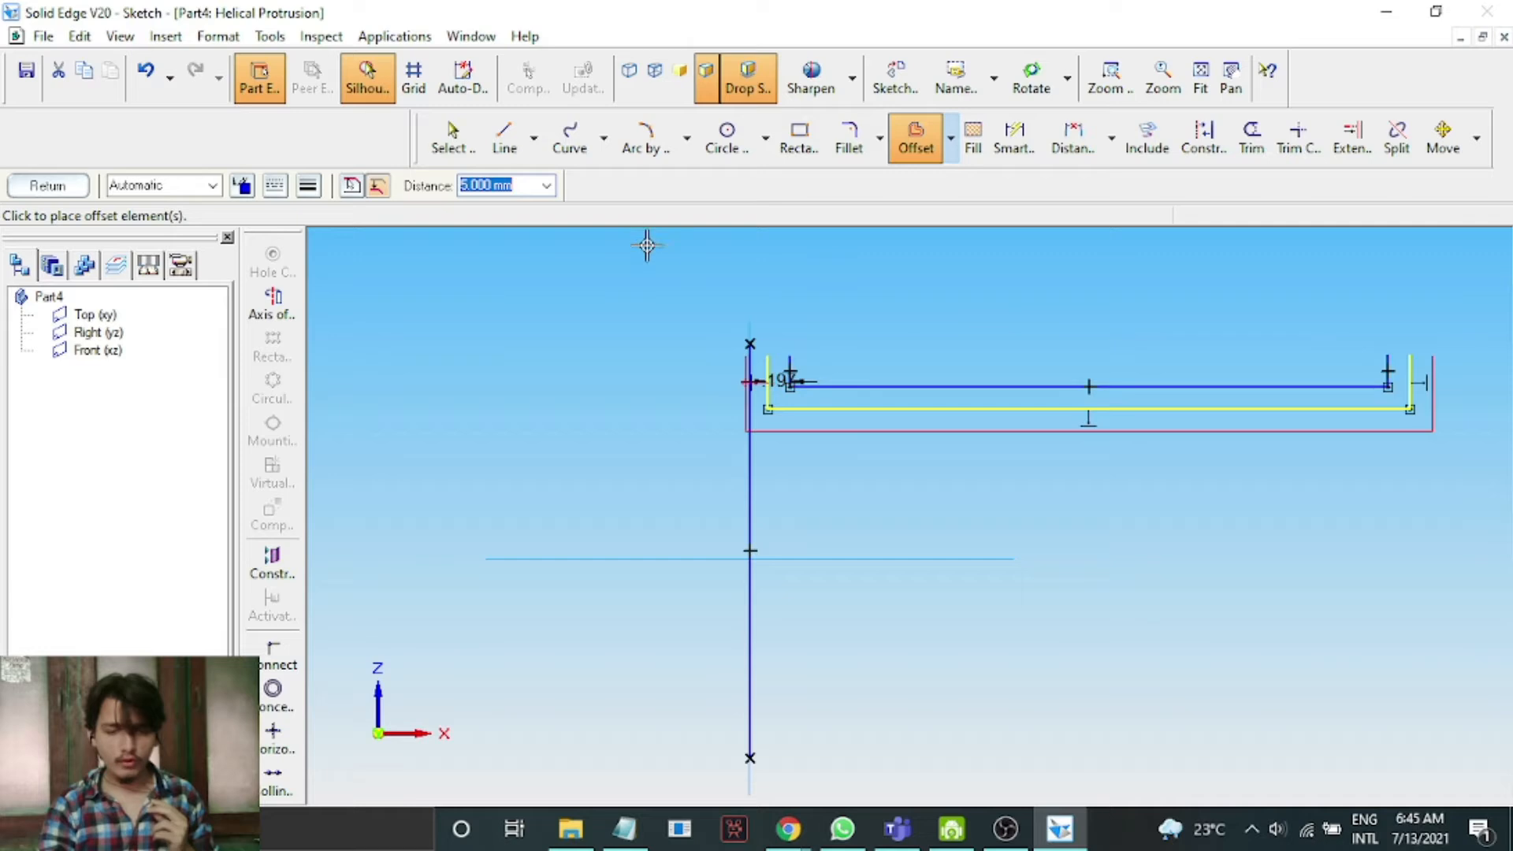
pyautogui.click(52, 189)
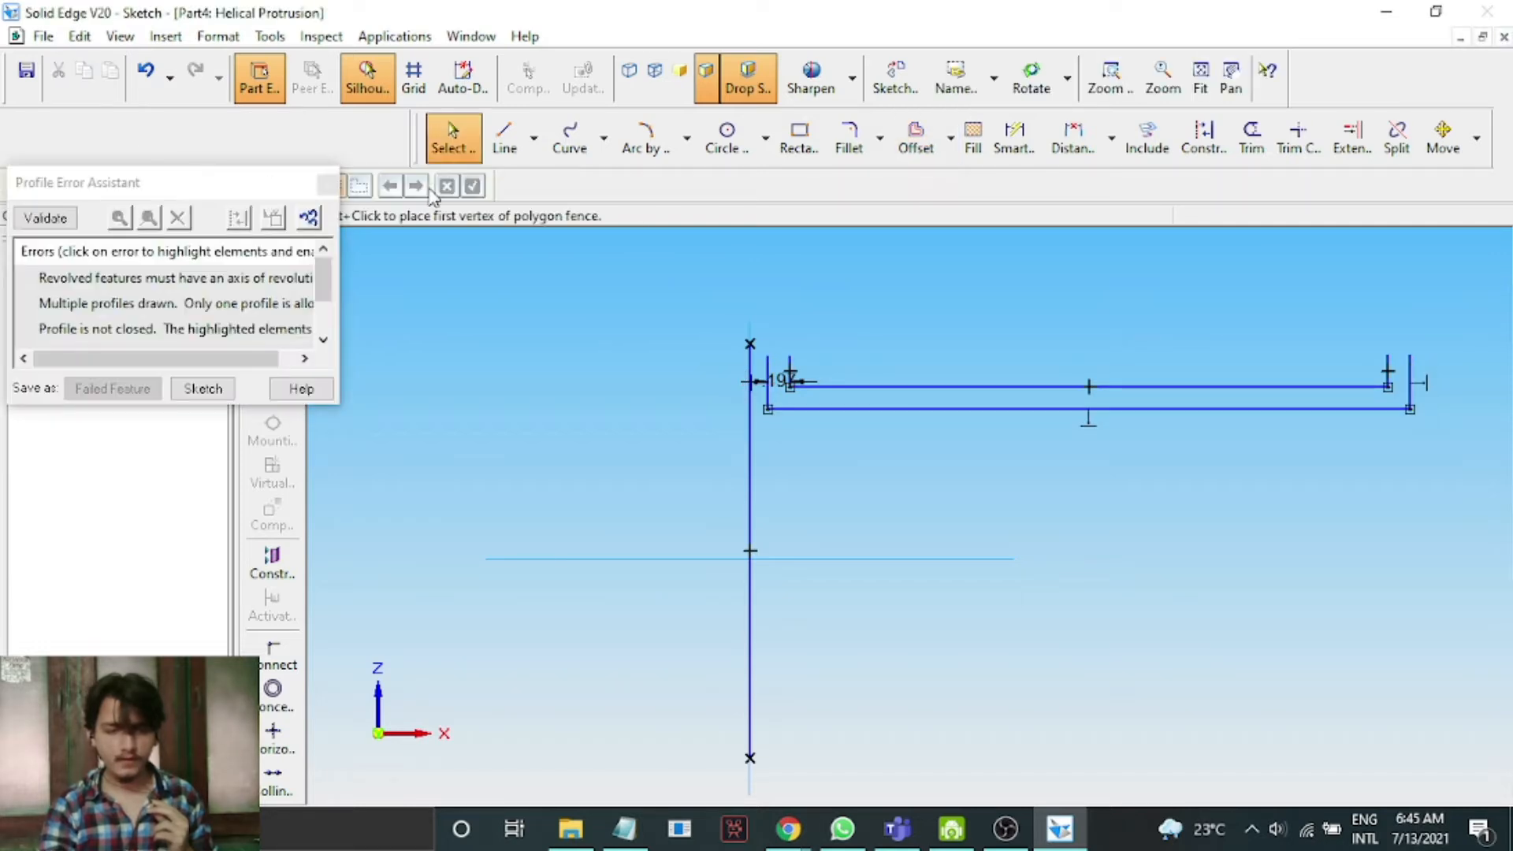
pyautogui.click(328, 186)
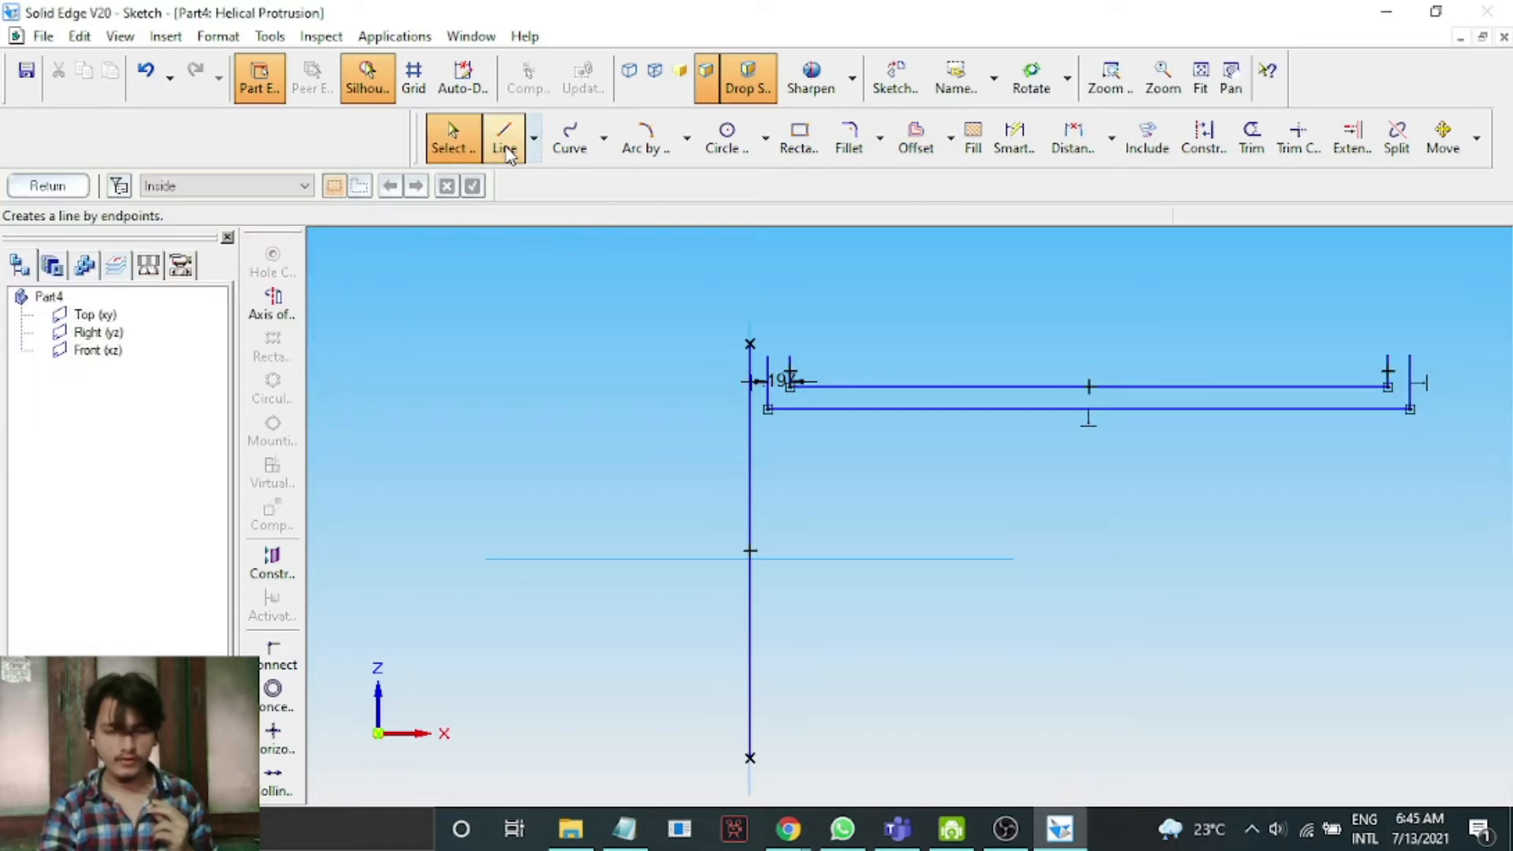
# Close the profile's left end with a short line joining the two parallel lines.
pyautogui.click(504, 139)
pyautogui.scroll(3, 961, 516)
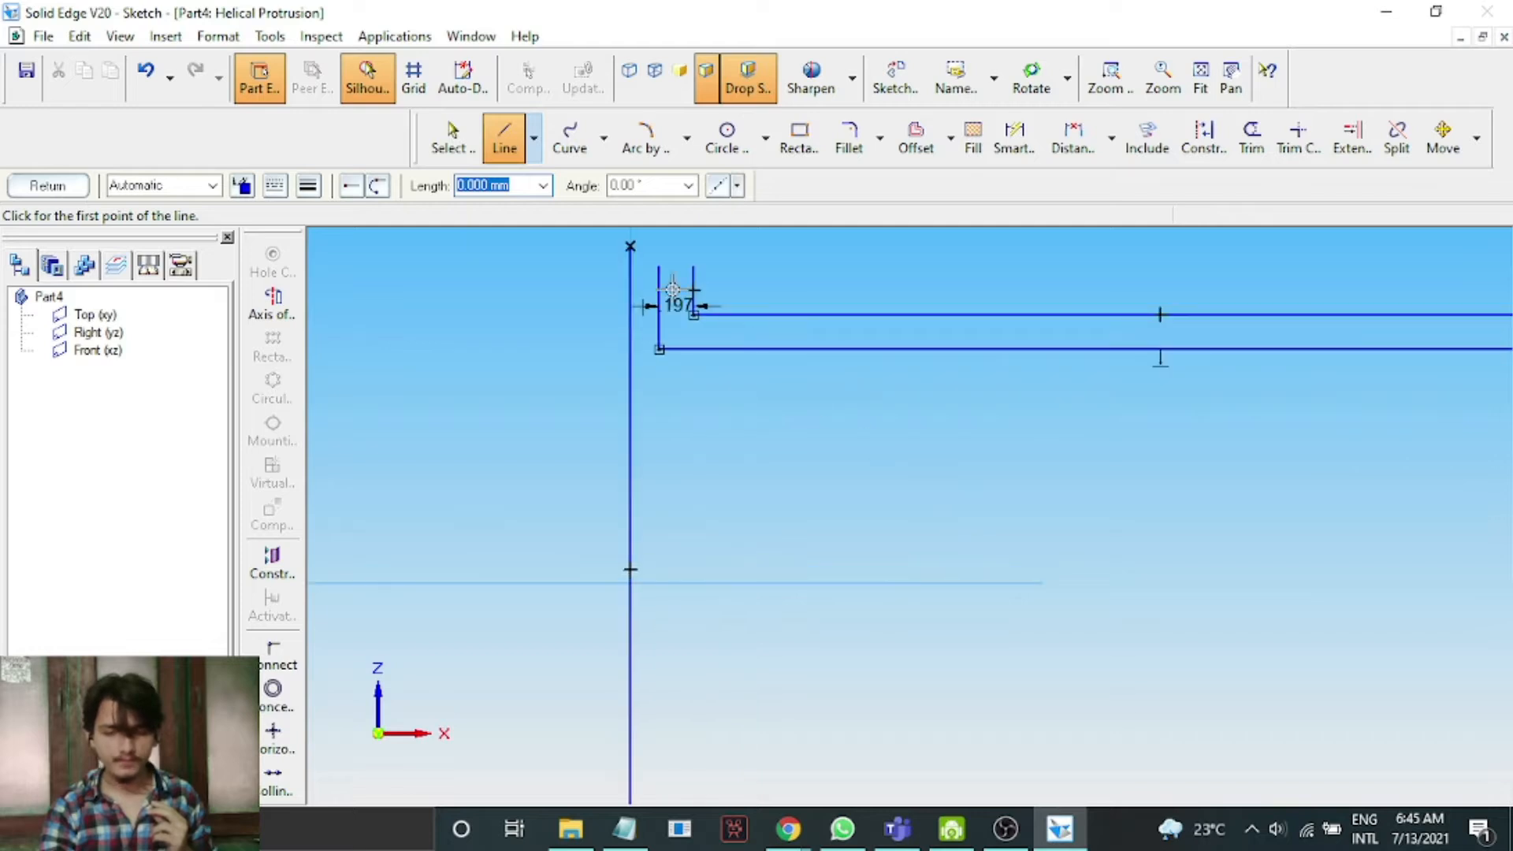
pyautogui.click(658, 269)
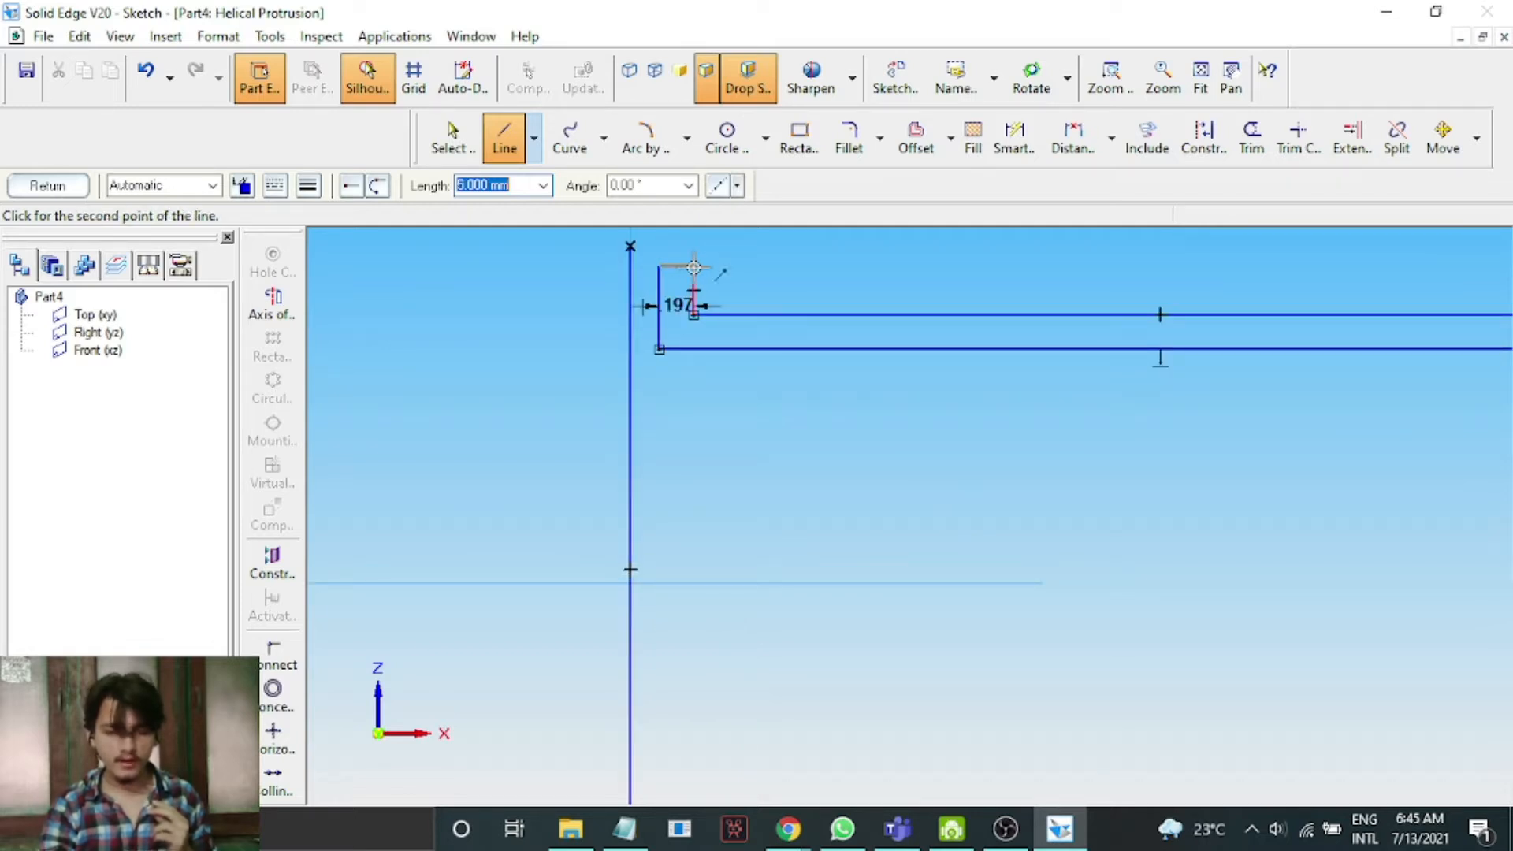
pyautogui.click(1012, 268)
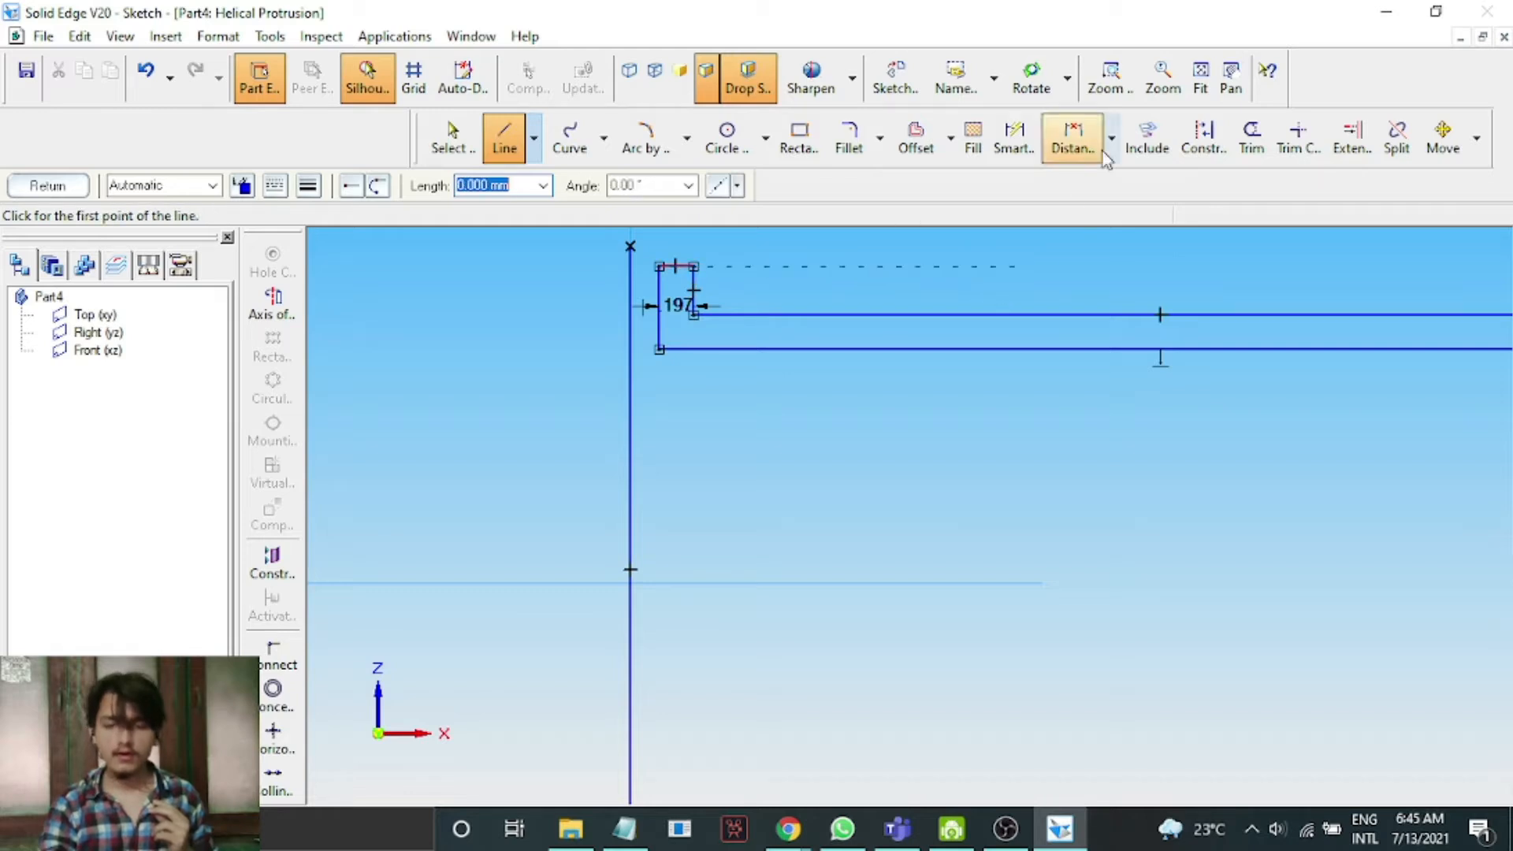
# Close the profile's right end with a short line joining the two parallel lines.
pyautogui.click(1231, 79)
pyautogui.moveTo(1294, 250)
pyautogui.mouseDown()
pyautogui.moveTo(999, 345)
pyautogui.moveTo(825, 371)
pyautogui.mouseUp()
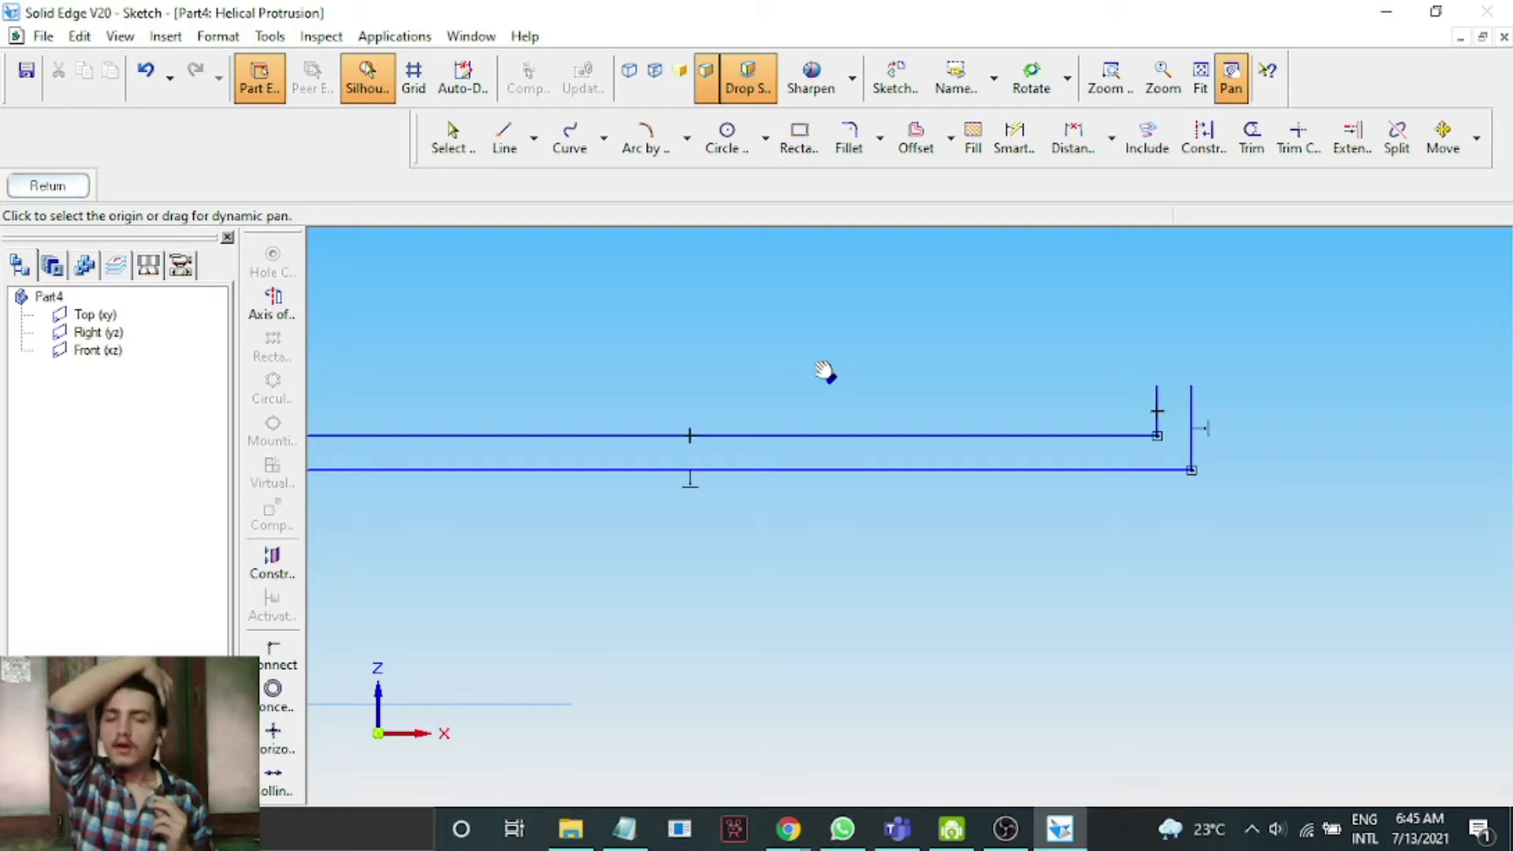
pyautogui.click(508, 148)
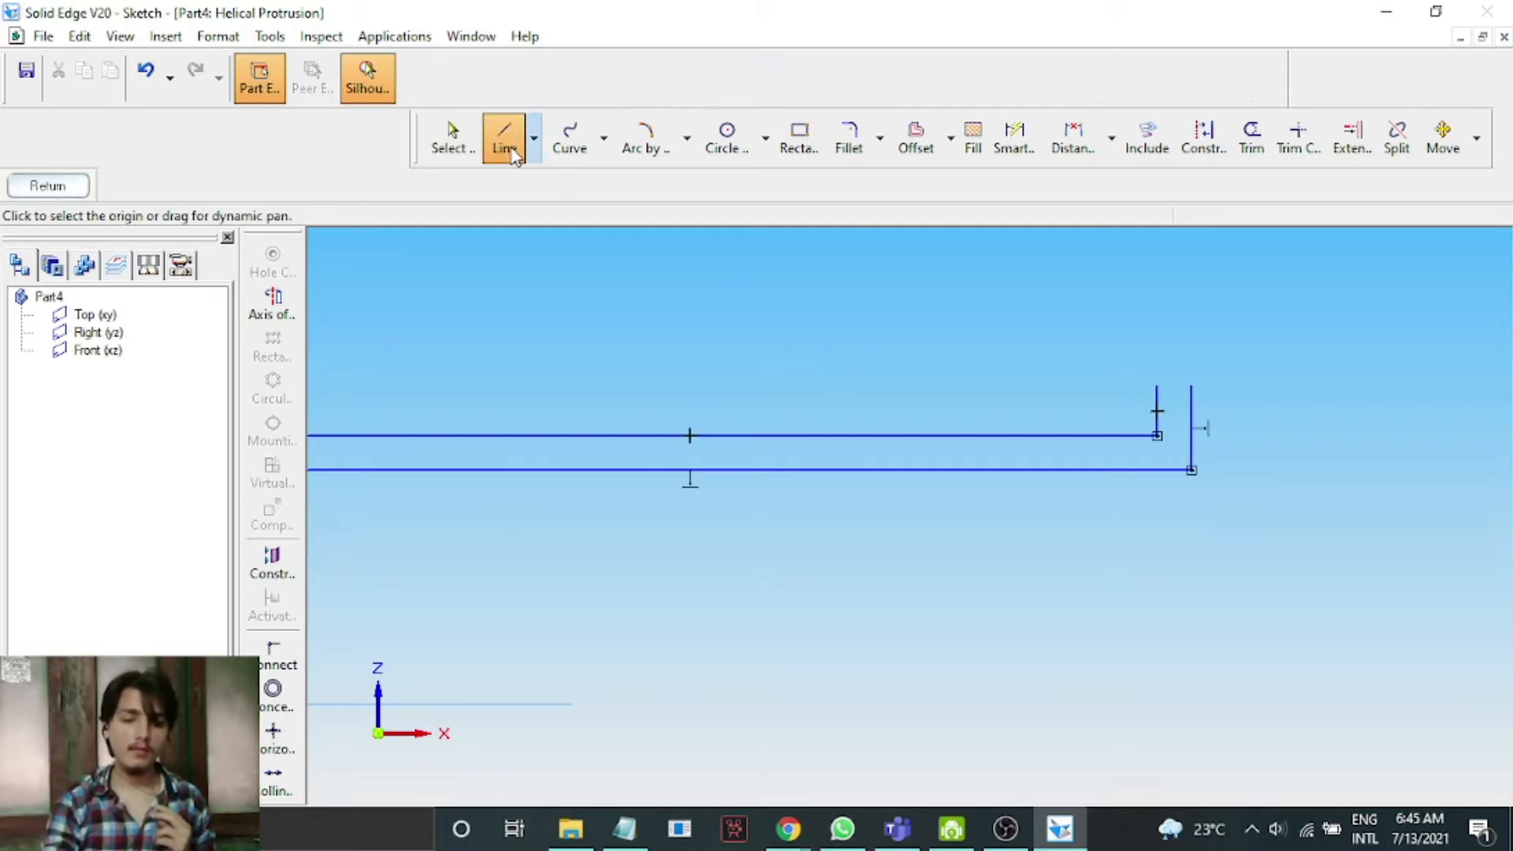
pyautogui.click(1157, 384)
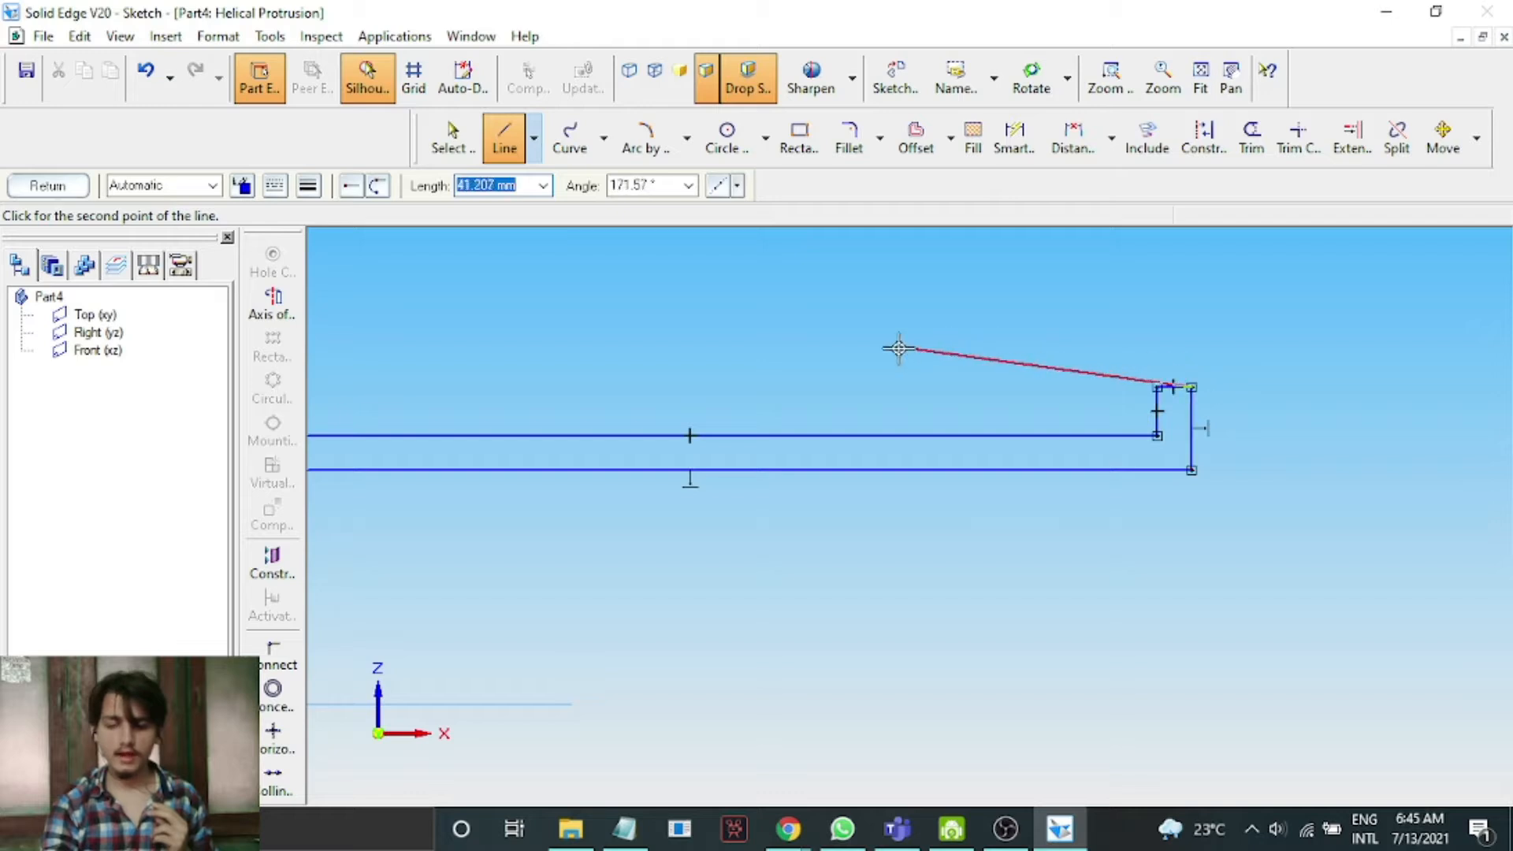
pyautogui.scroll(-2, 876, 348)
pyautogui.rightClick(1063, 307)
pyautogui.scroll(1, 987, 329)
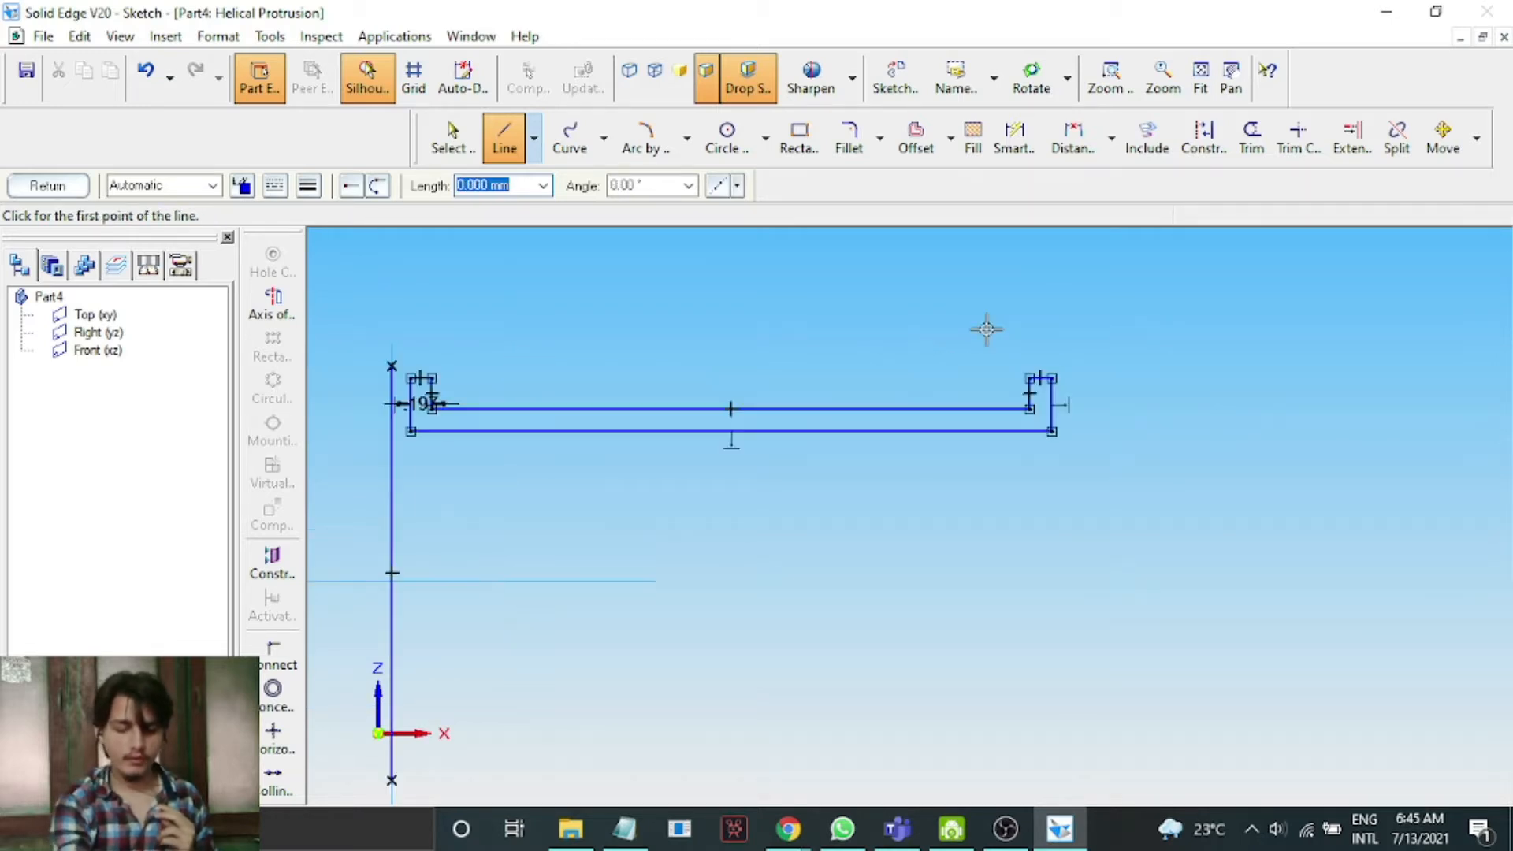
# Select the whole closed profile and move it slightly away from the axis line.
pyautogui.click(447, 138)
pyautogui.moveTo(409, 352)
pyautogui.mouseDown()
pyautogui.moveTo(541, 459)
pyautogui.moveTo(1116, 448)
pyautogui.moveTo(1089, 448)
pyautogui.mouseUp()
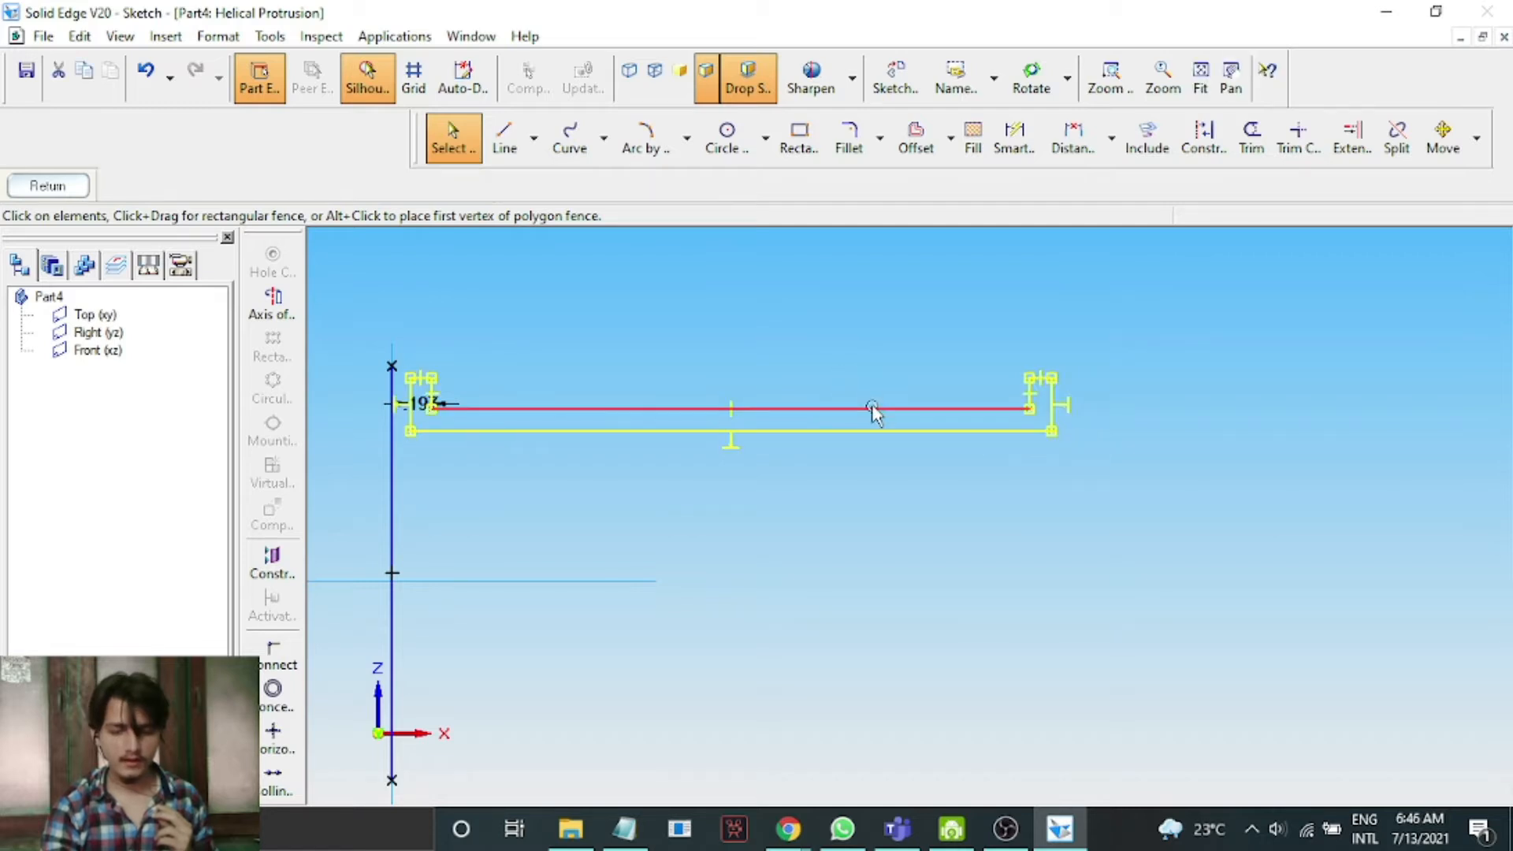
pyautogui.moveTo(875, 410); pyautogui.dragTo(905, 408)
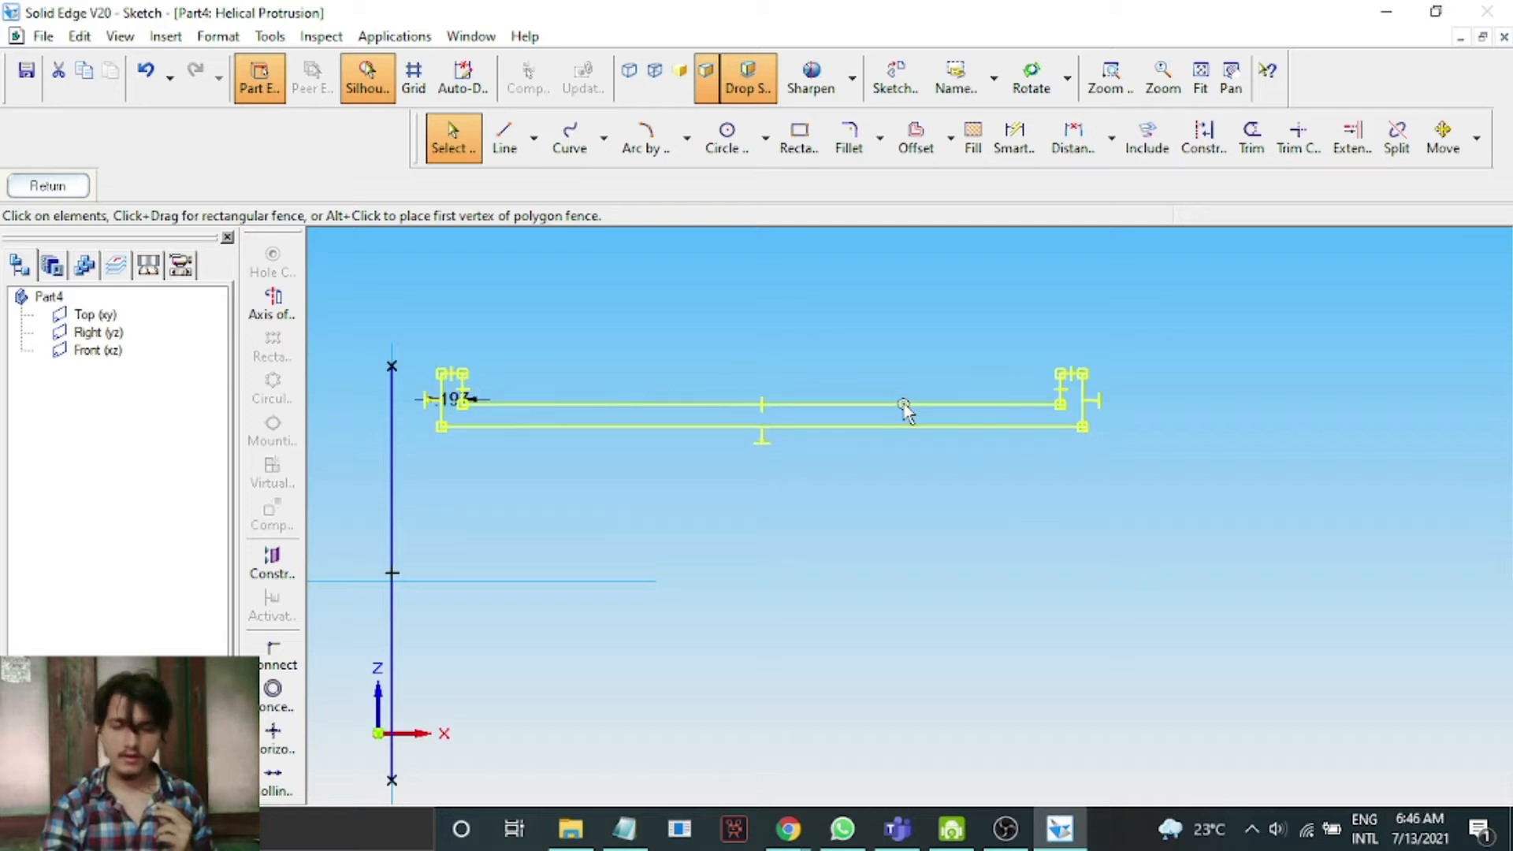
# Designate the vertical line as the revolution axis and finish the profile sketch.
pyautogui.click(45, 186)
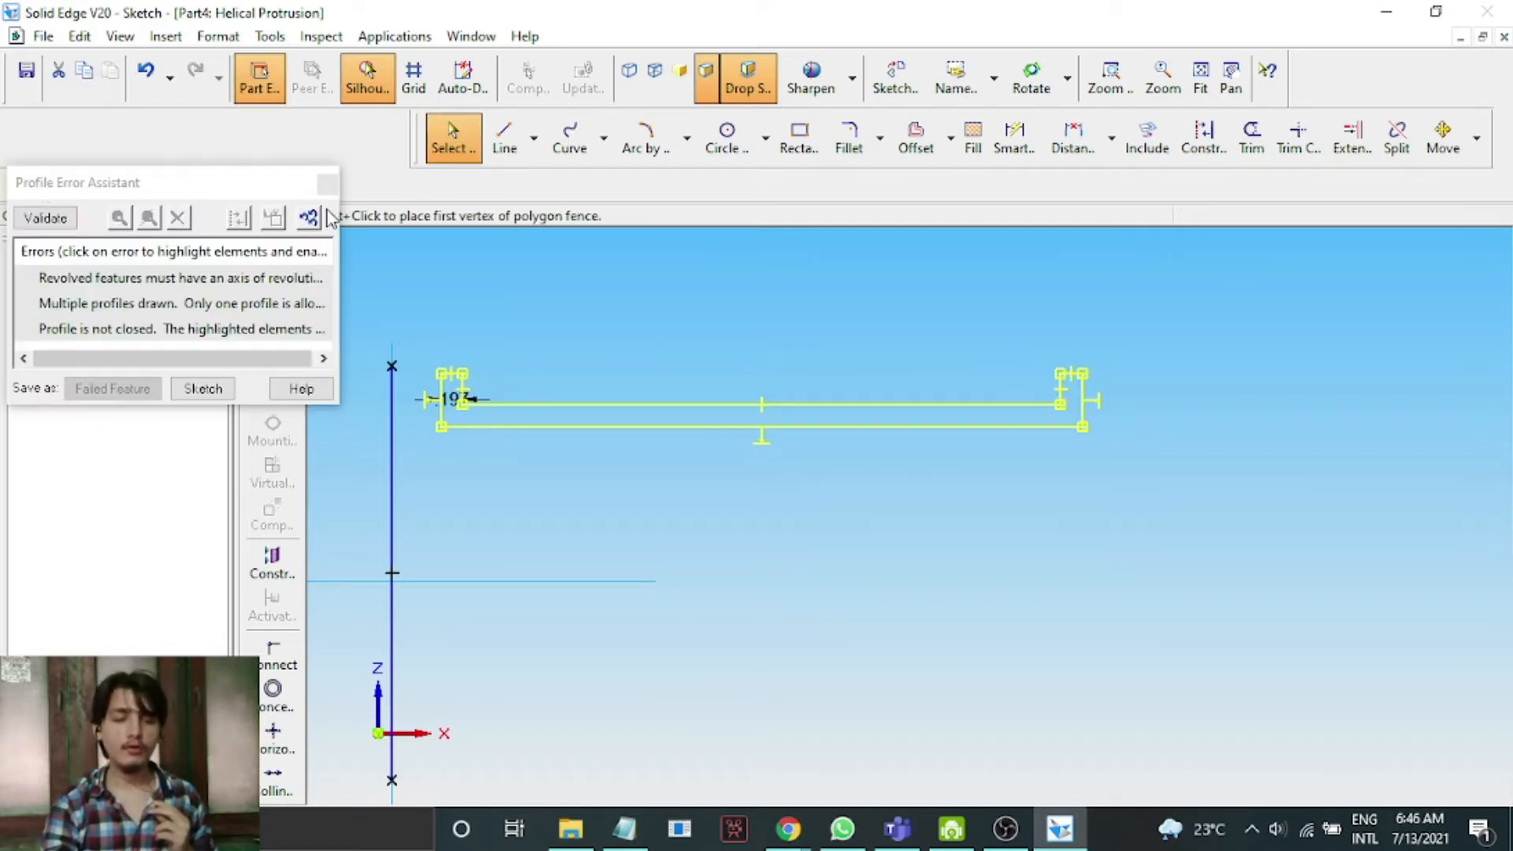
pyautogui.click(327, 185)
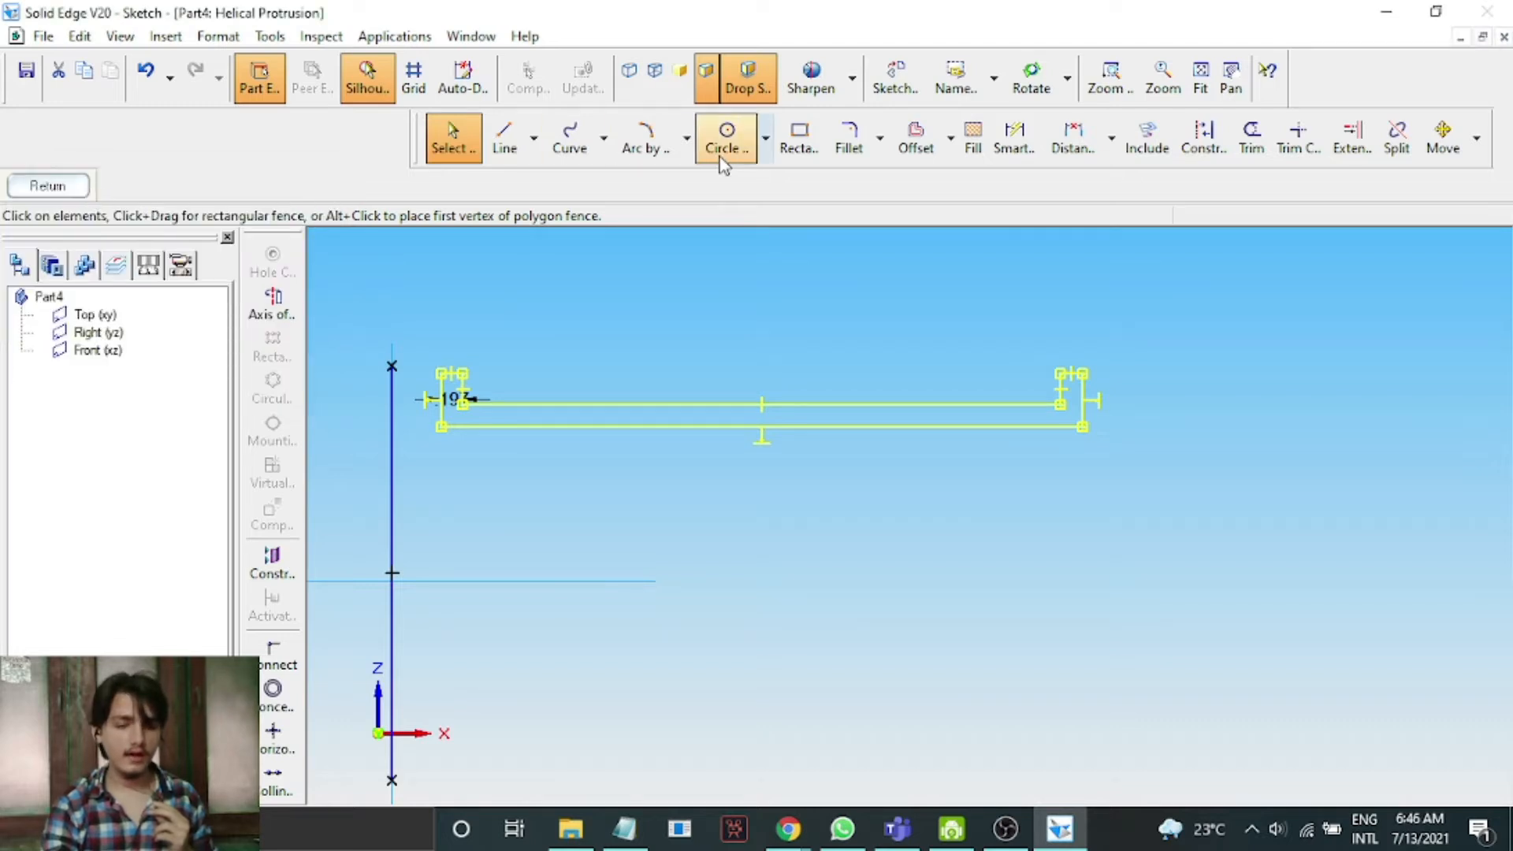
pyautogui.click(271, 301)
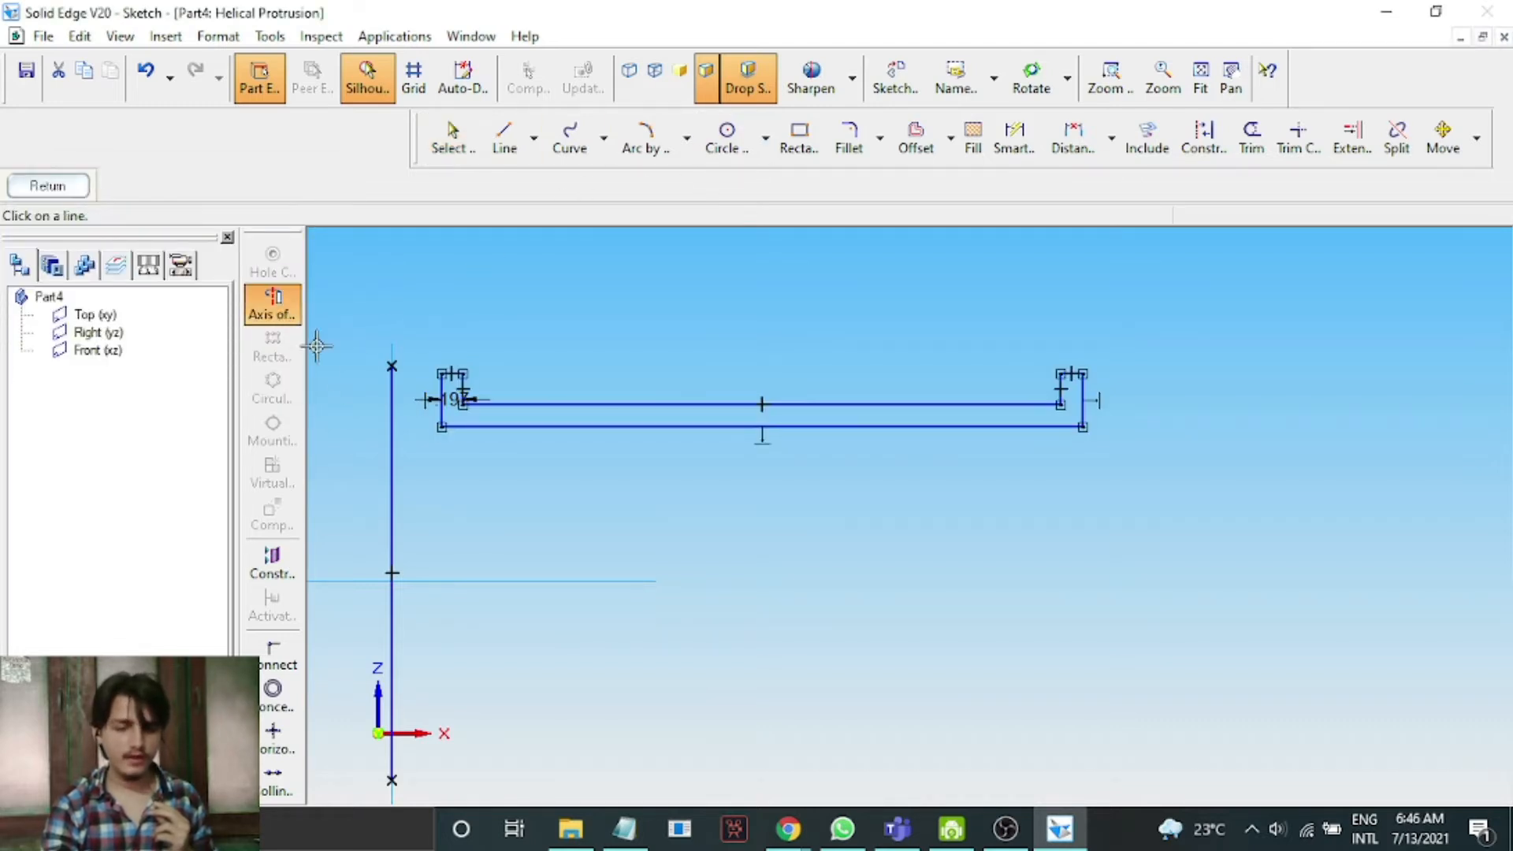
pyautogui.click(391, 422)
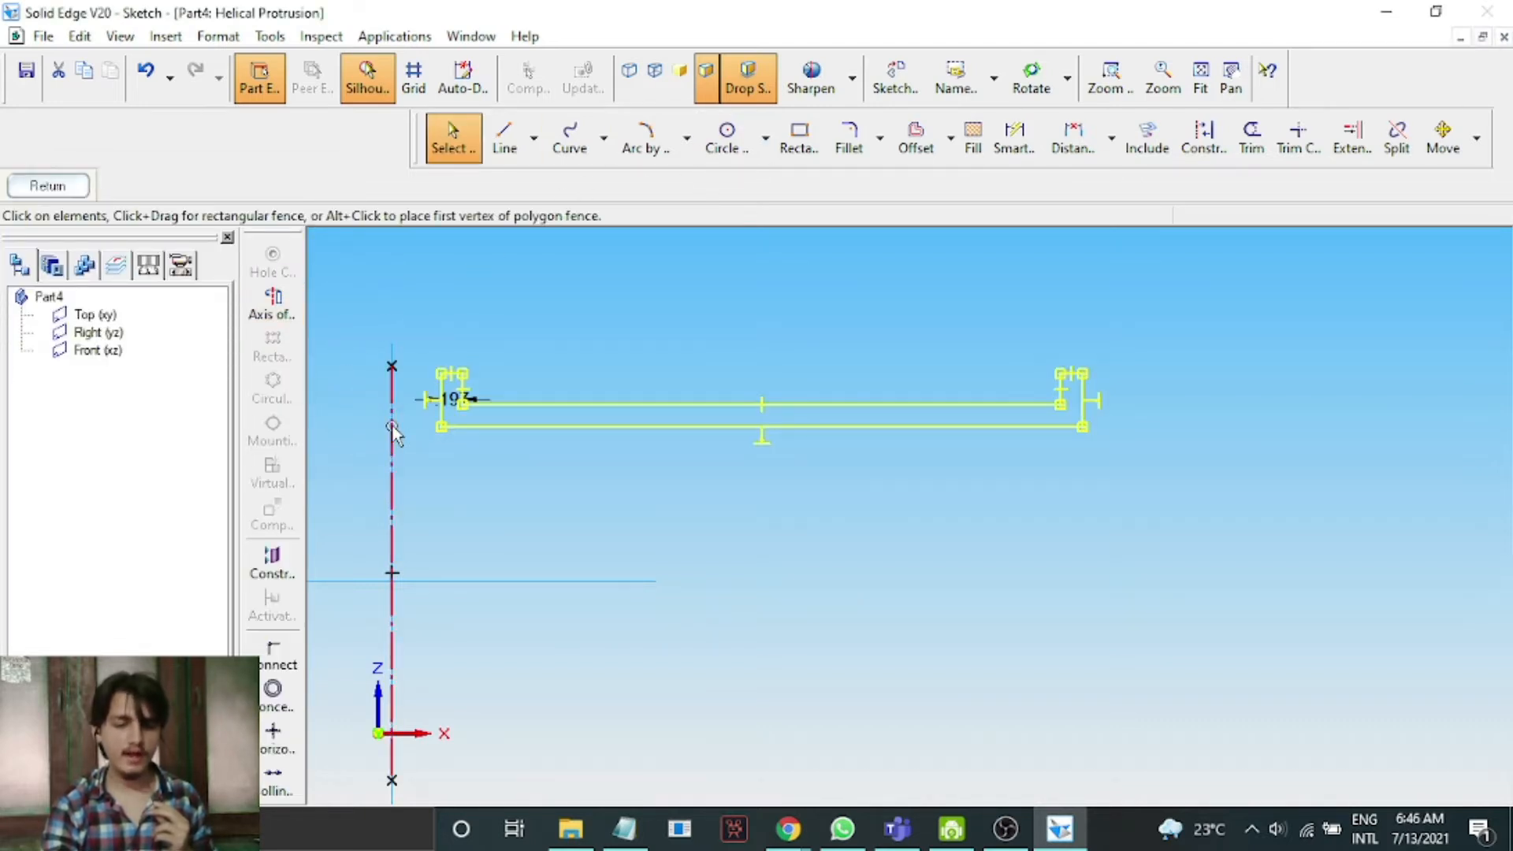
pyautogui.click(48, 184)
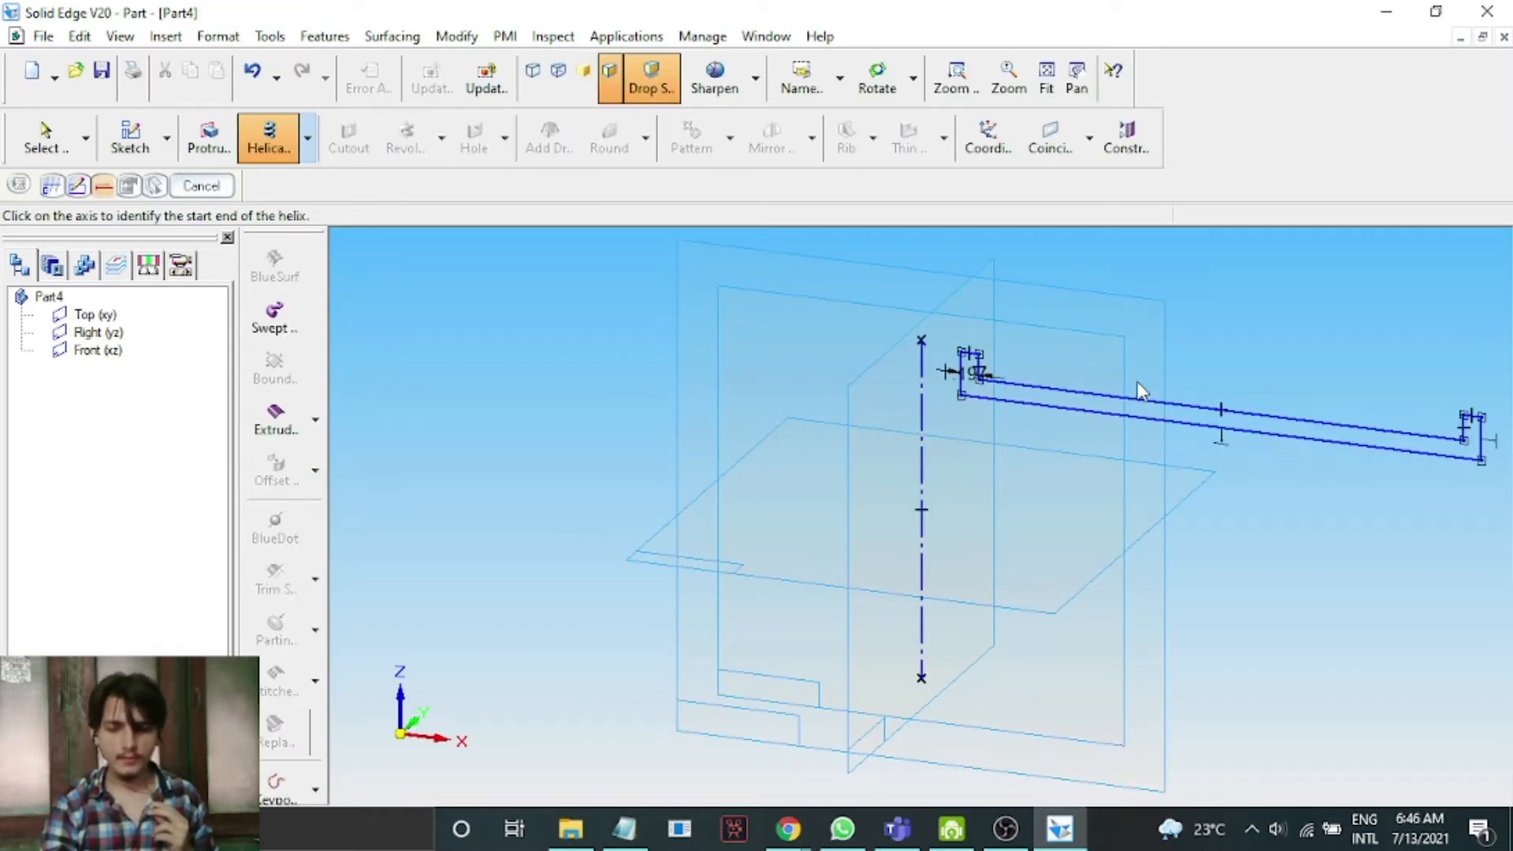
# Start the helix at the axis's upper end using the Pitch & Turns method with a 200 mm pitch.
pyautogui.click(921, 384)
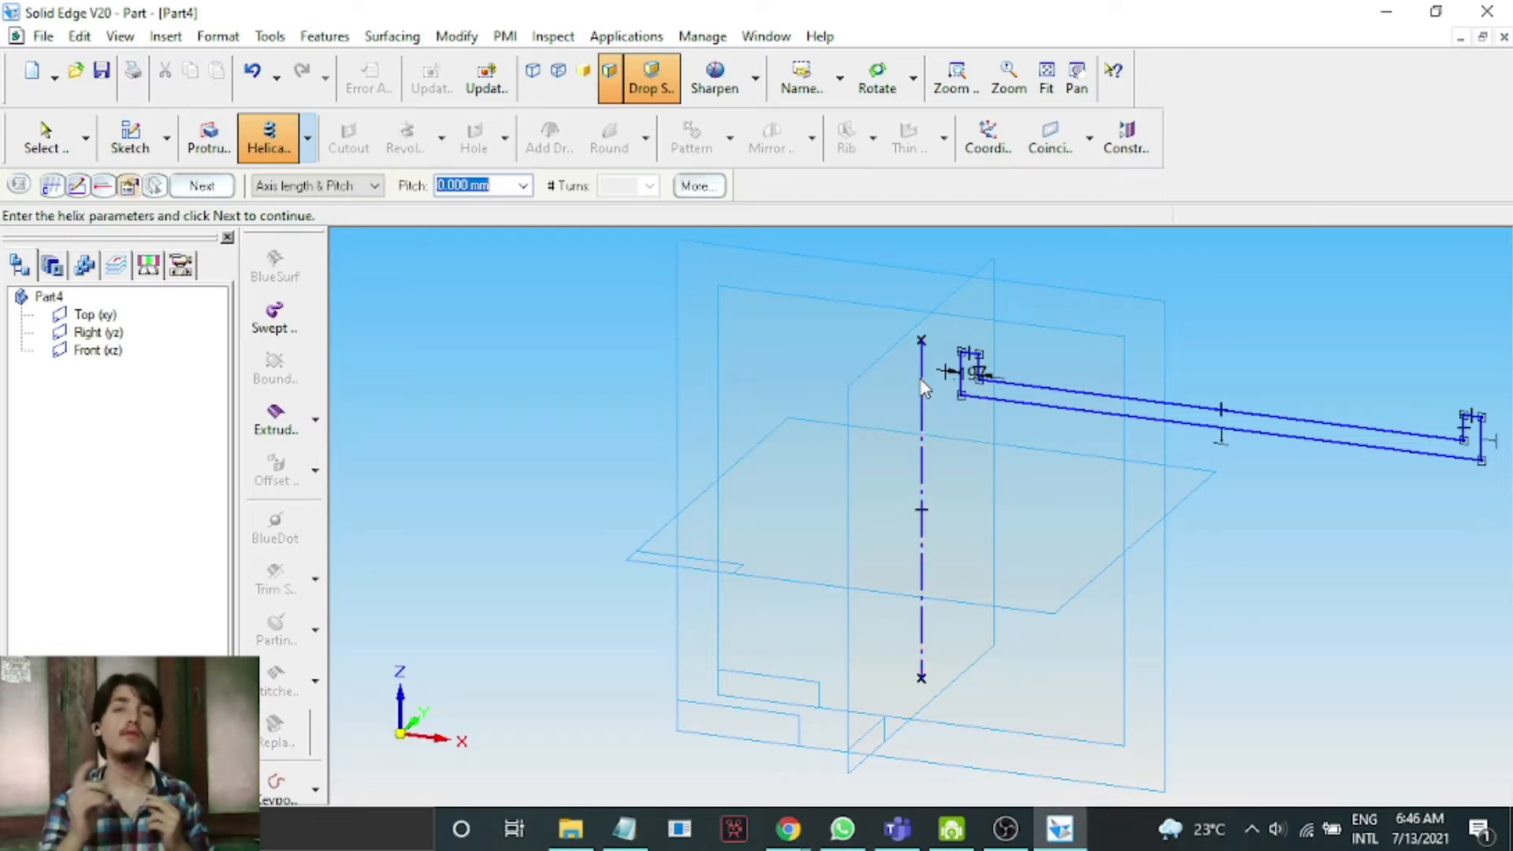
pyautogui.click(273, 187)
pyautogui.click(293, 234)
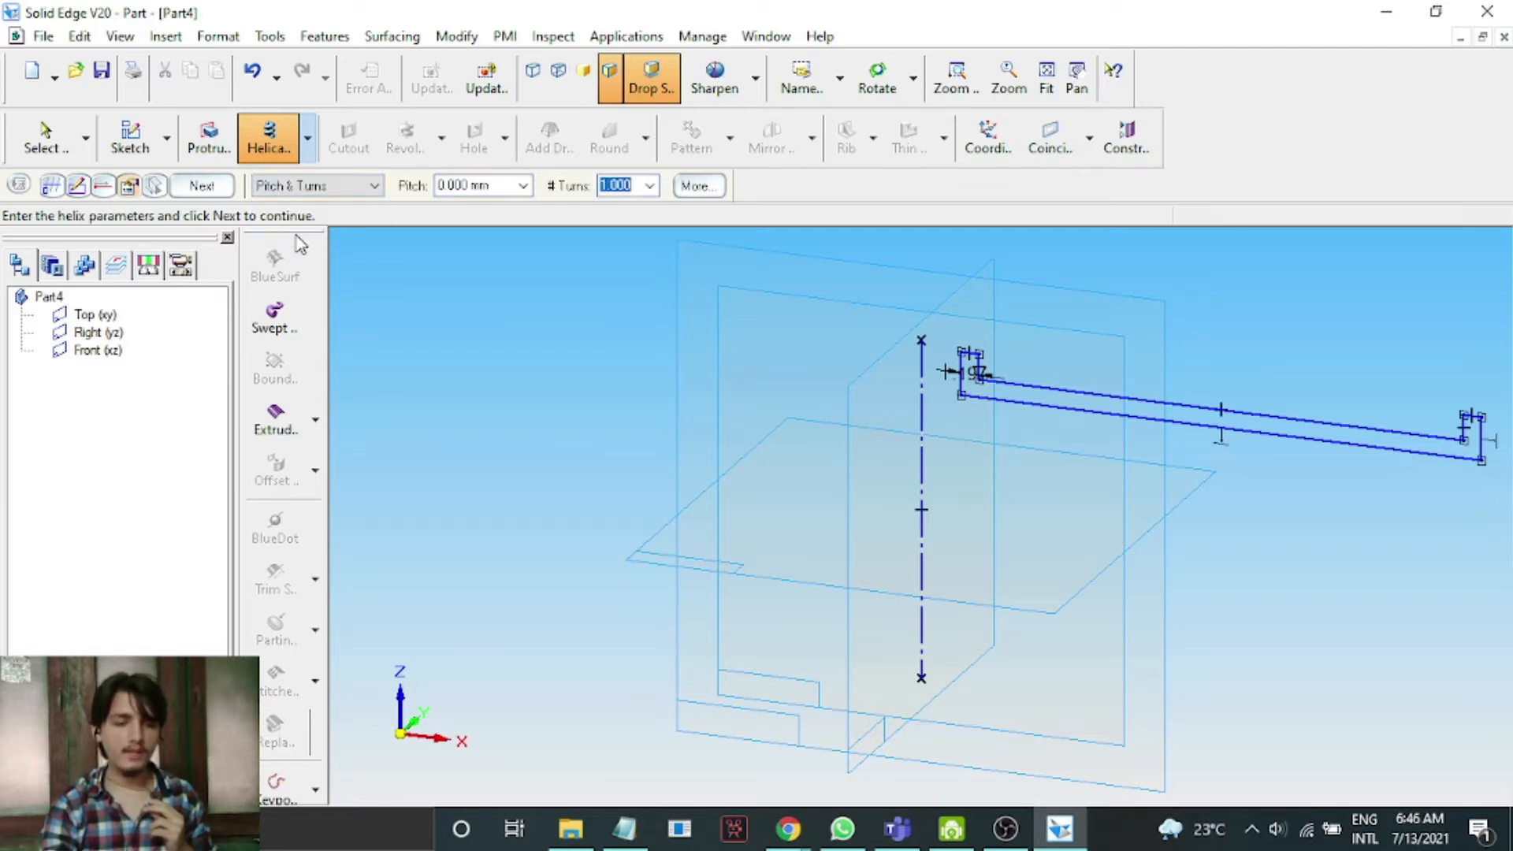
pyautogui.click(495, 187)
pyautogui.write('2')
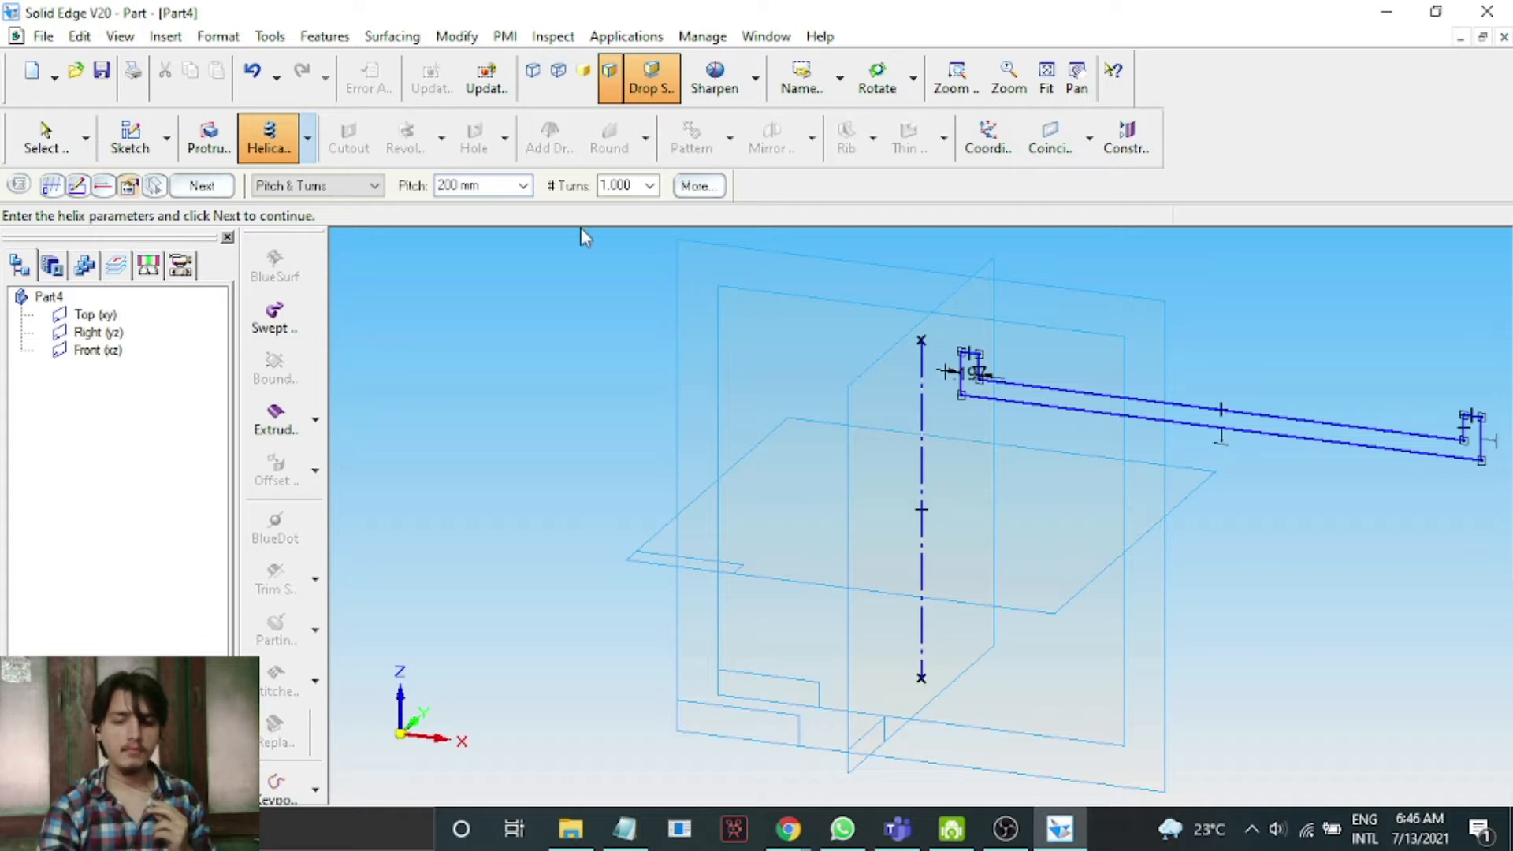
# Set the helix to 2 turns, complete the helical protrusion and finish the feature.
pyautogui.click(605, 183)
pyautogui.write('2')
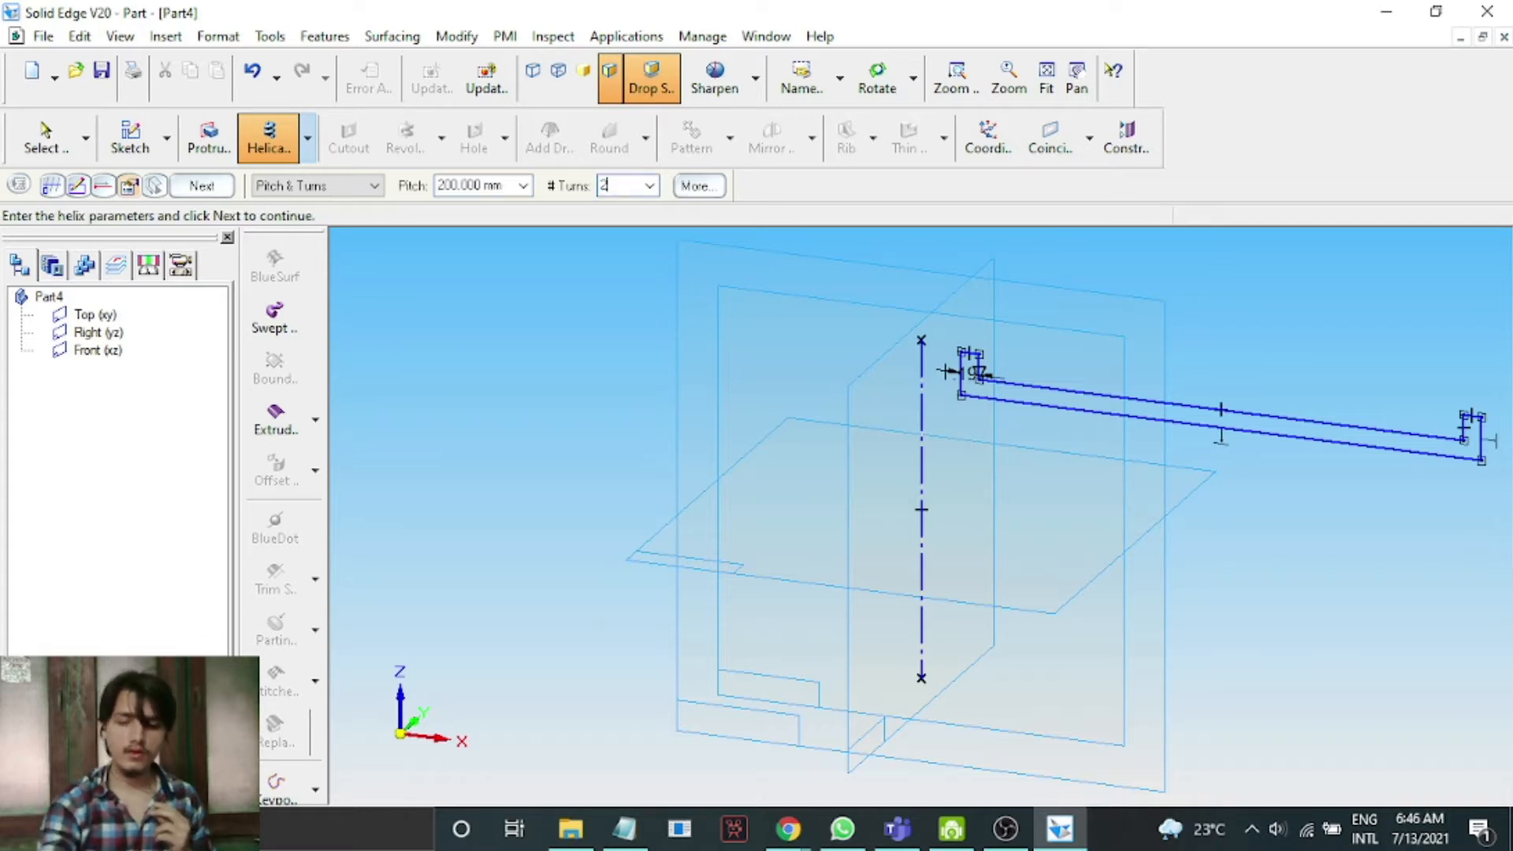
pyautogui.press('Return')
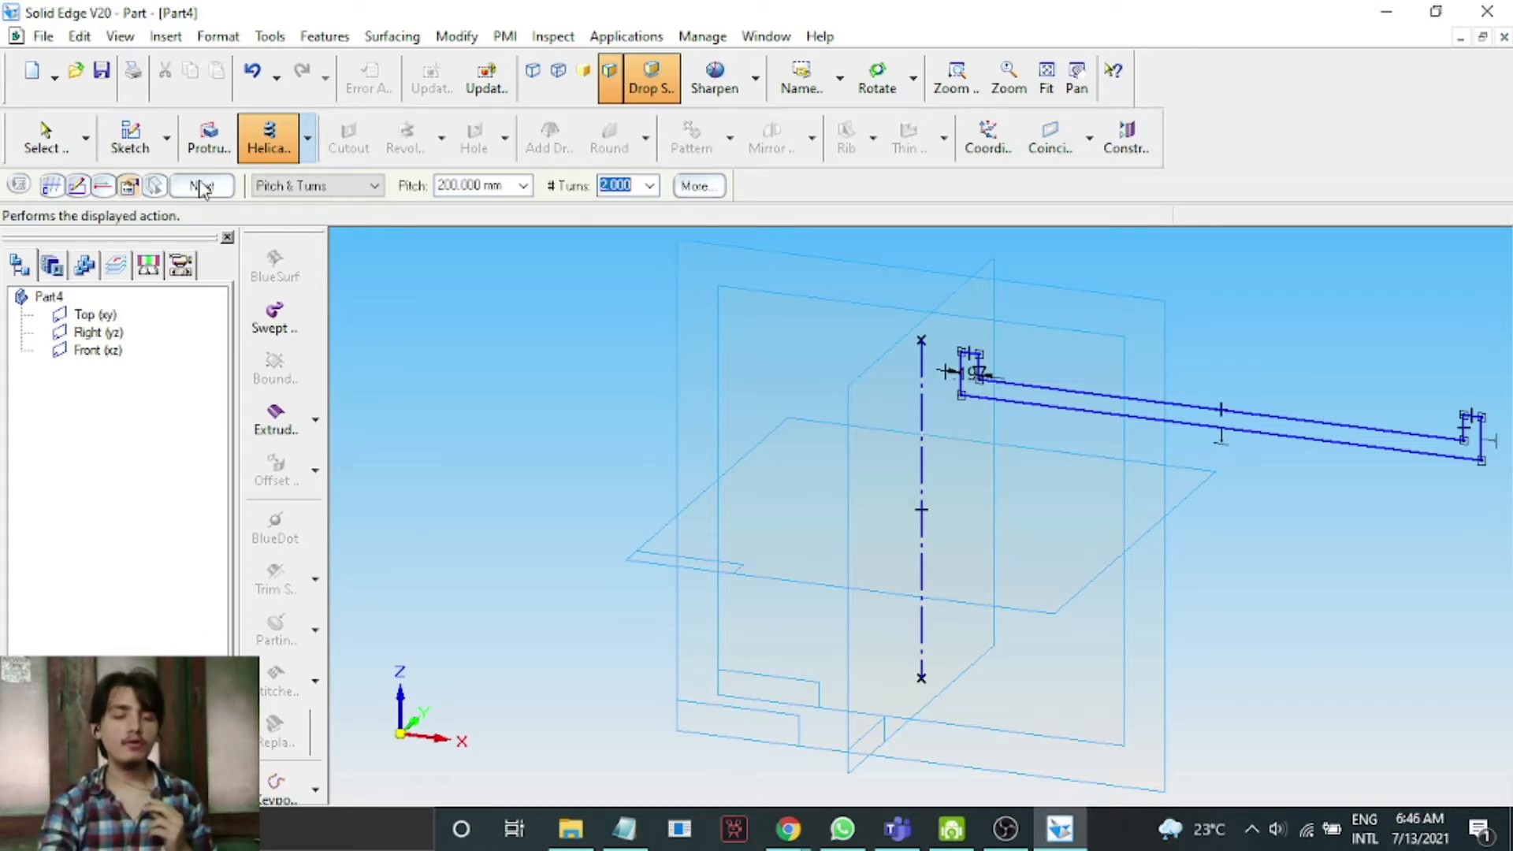
pyautogui.click(201, 186)
pyautogui.click(201, 186)
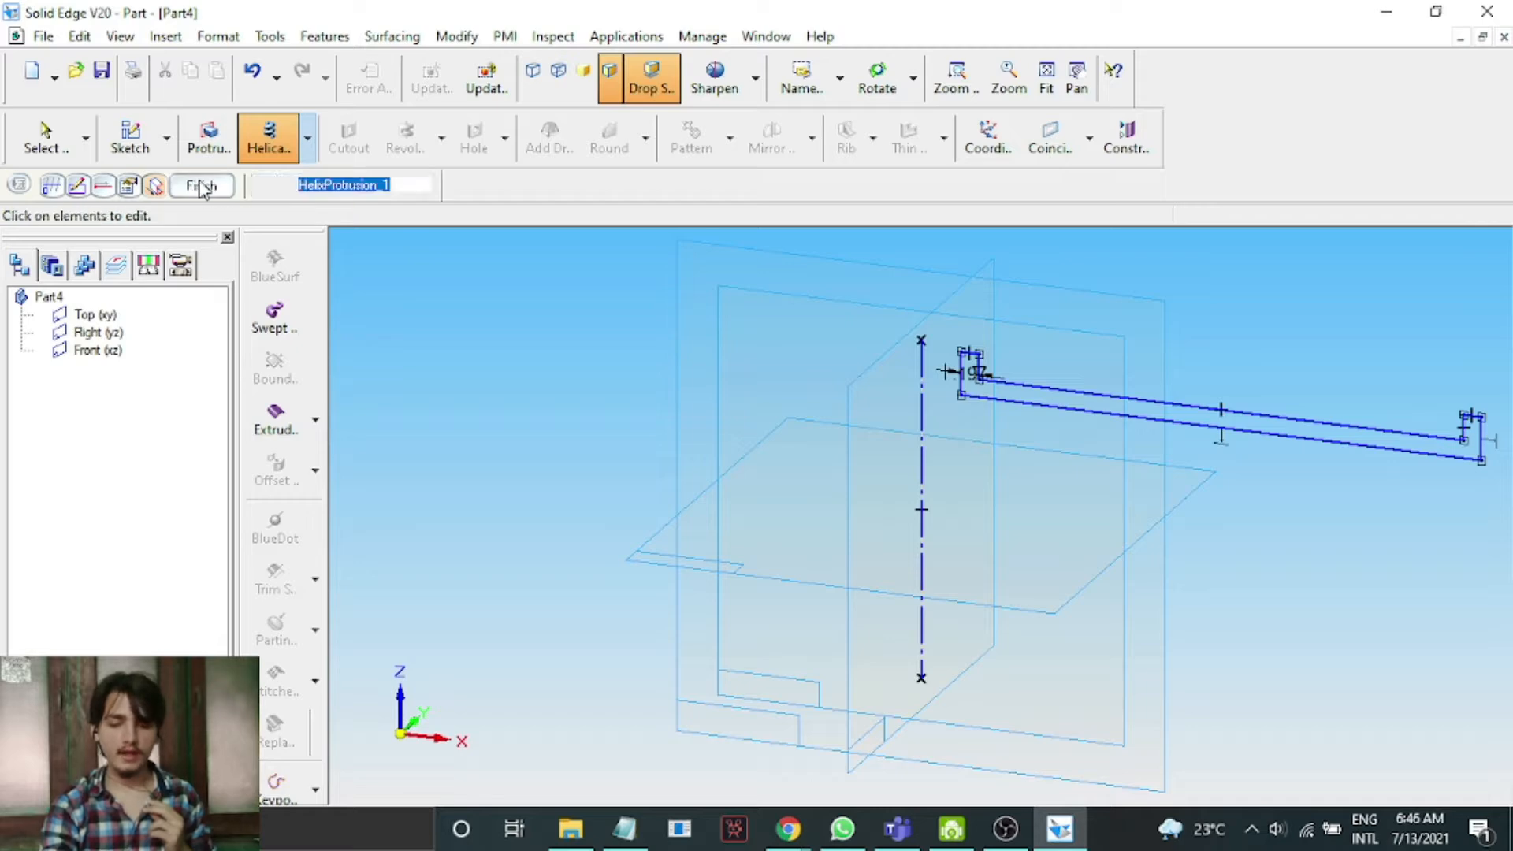
pyautogui.click(1046, 77)
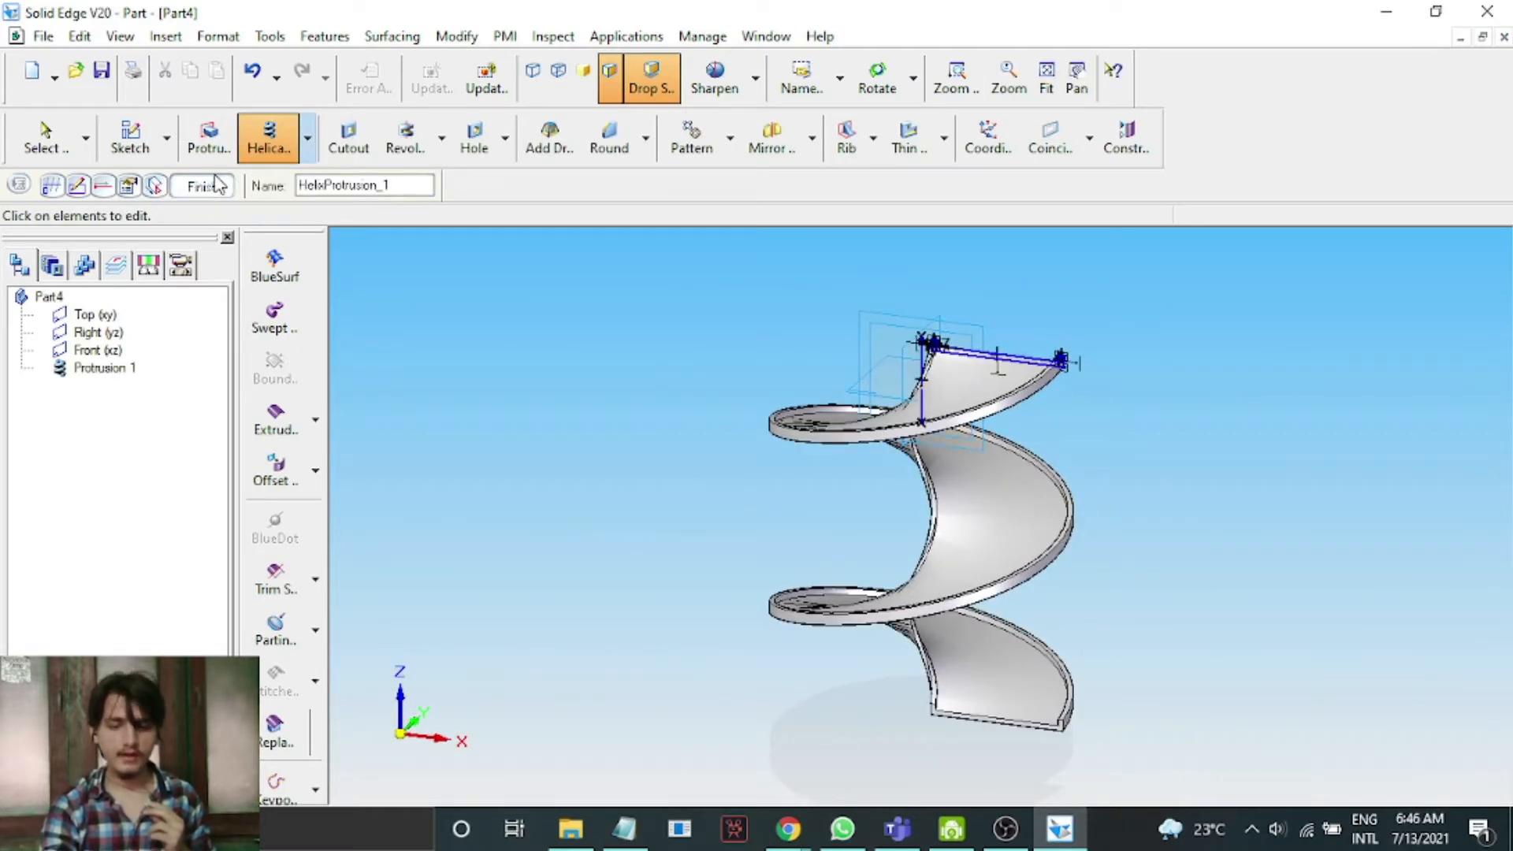
pyautogui.click(201, 185)
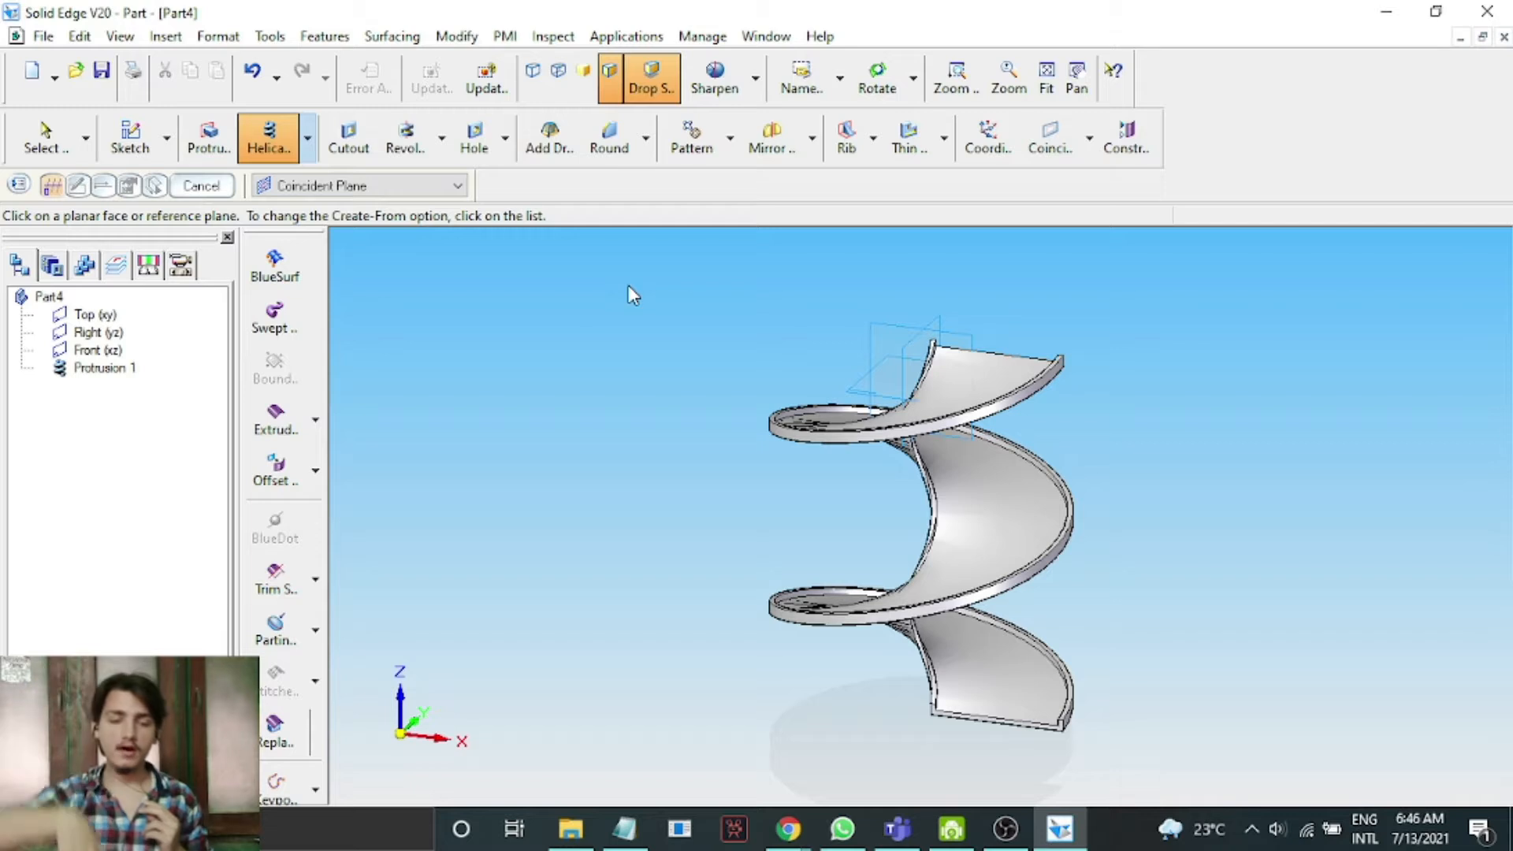
# Start a new protrusion sketched on the helix's top end face.
pyautogui.click(210, 146)
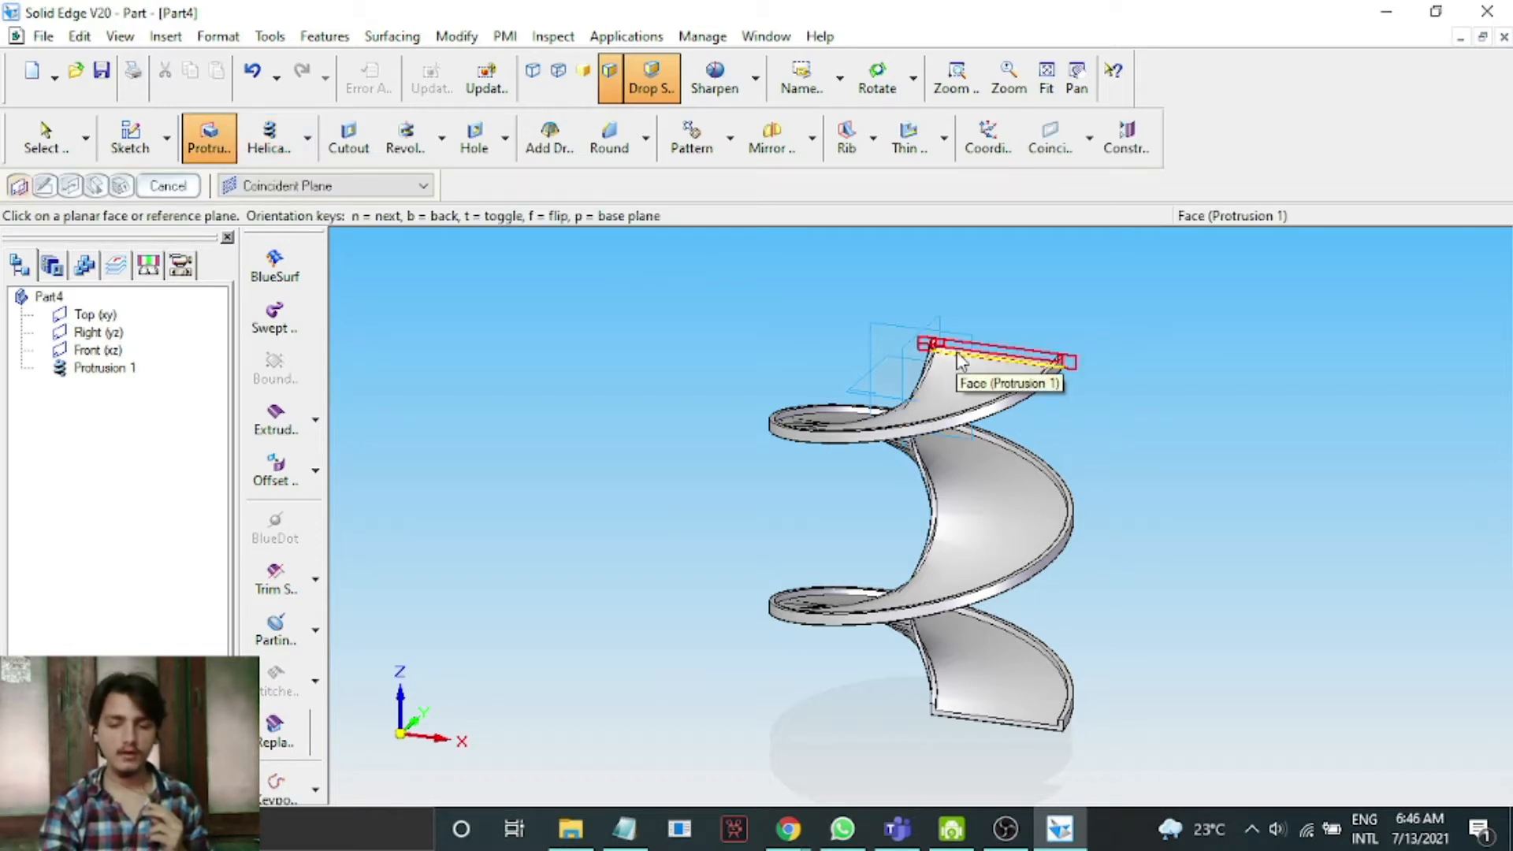
pyautogui.scroll(2, 945, 364)
pyautogui.click(778, 423)
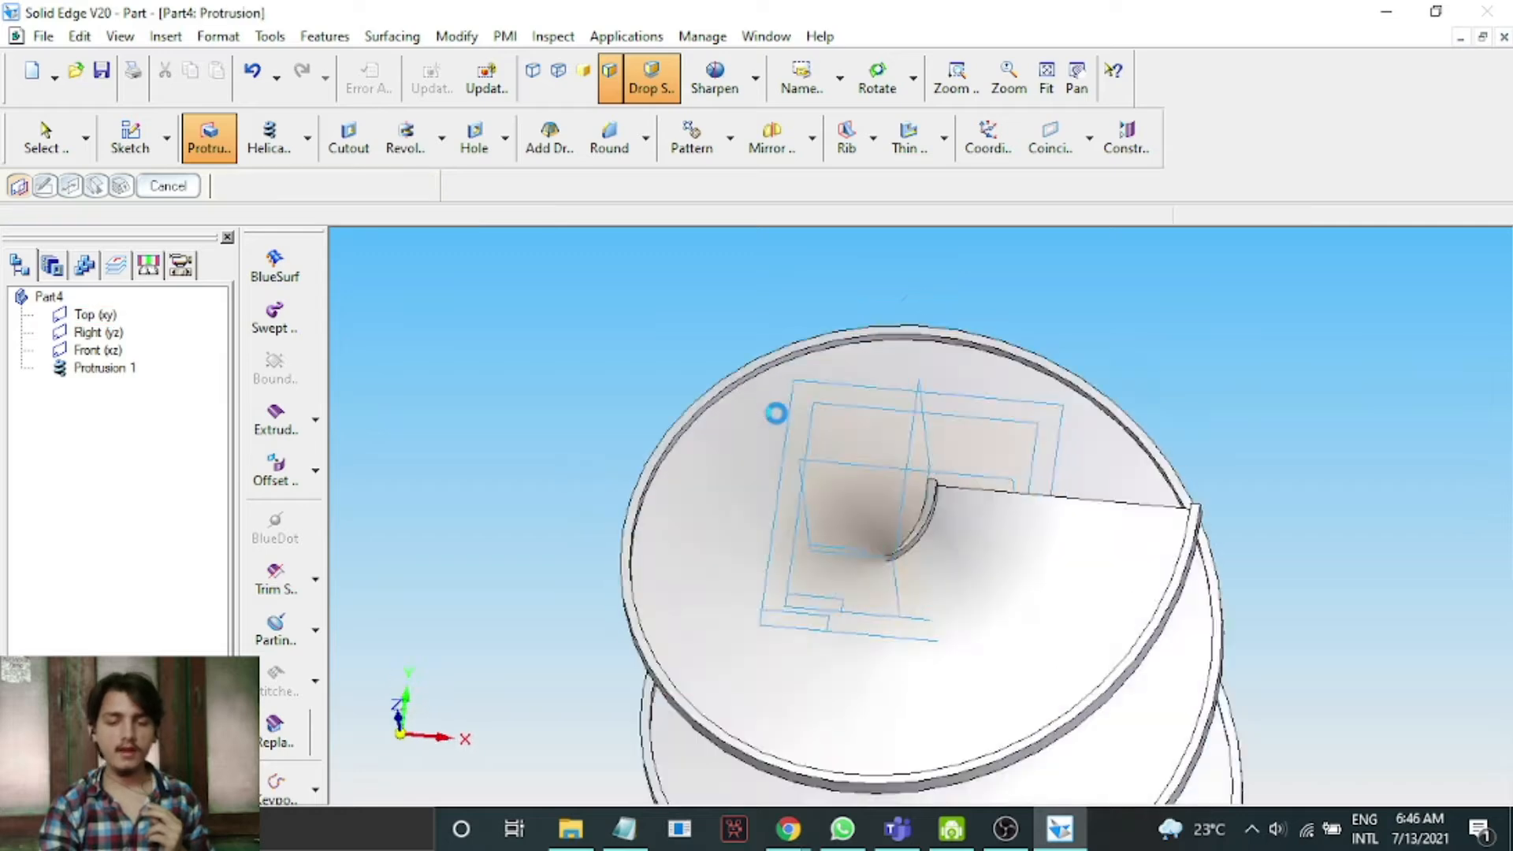
# Sketch a circle about 22 mm in diameter centred on the axis and finish the sketch.
pyautogui.click(726, 138)
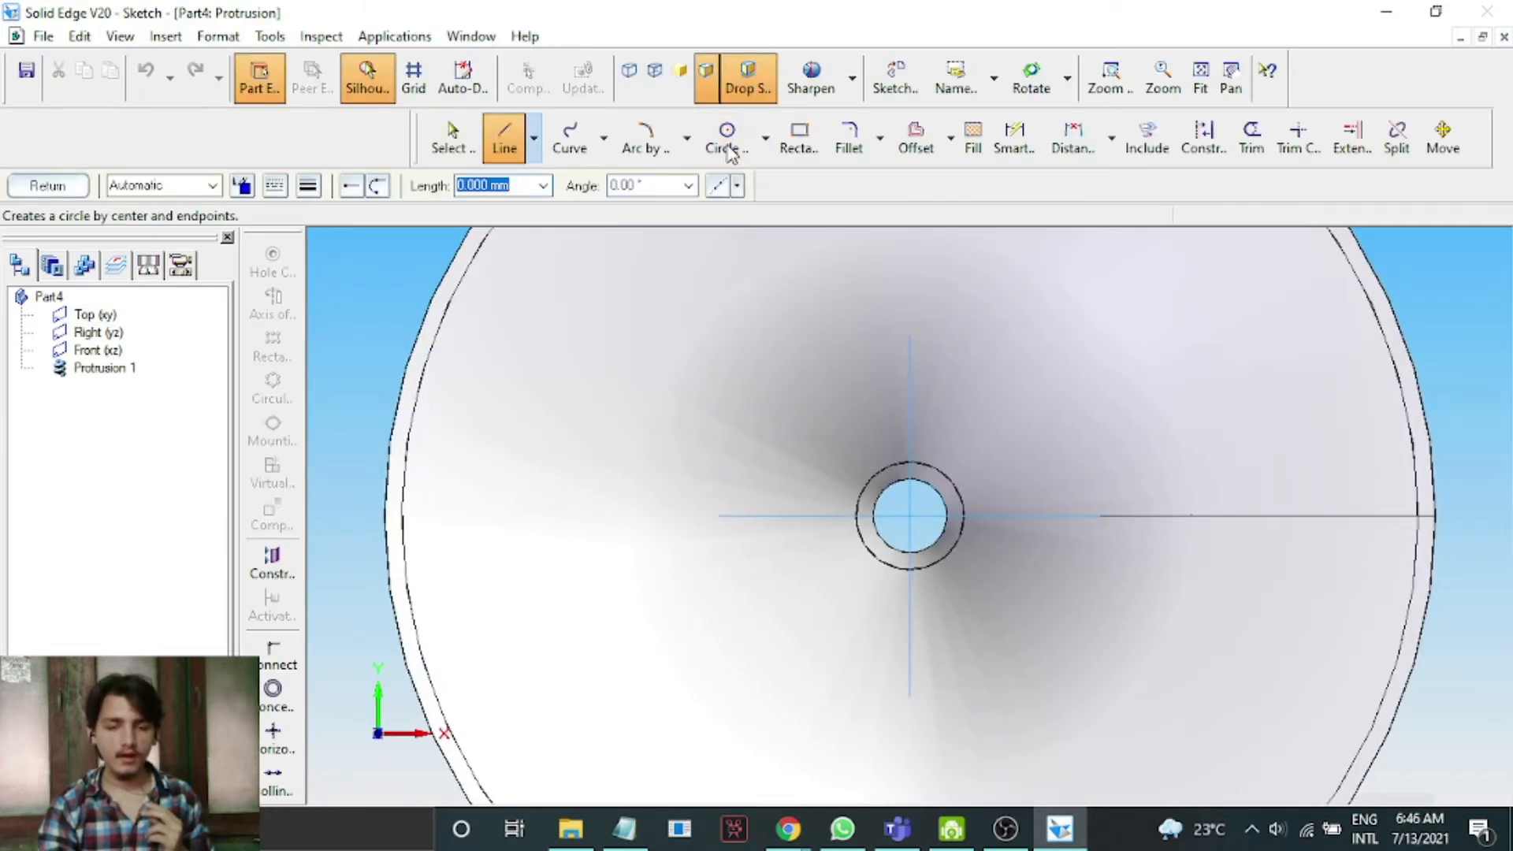
pyautogui.scroll(1, 931, 556)
pyautogui.scroll(2, 931, 556)
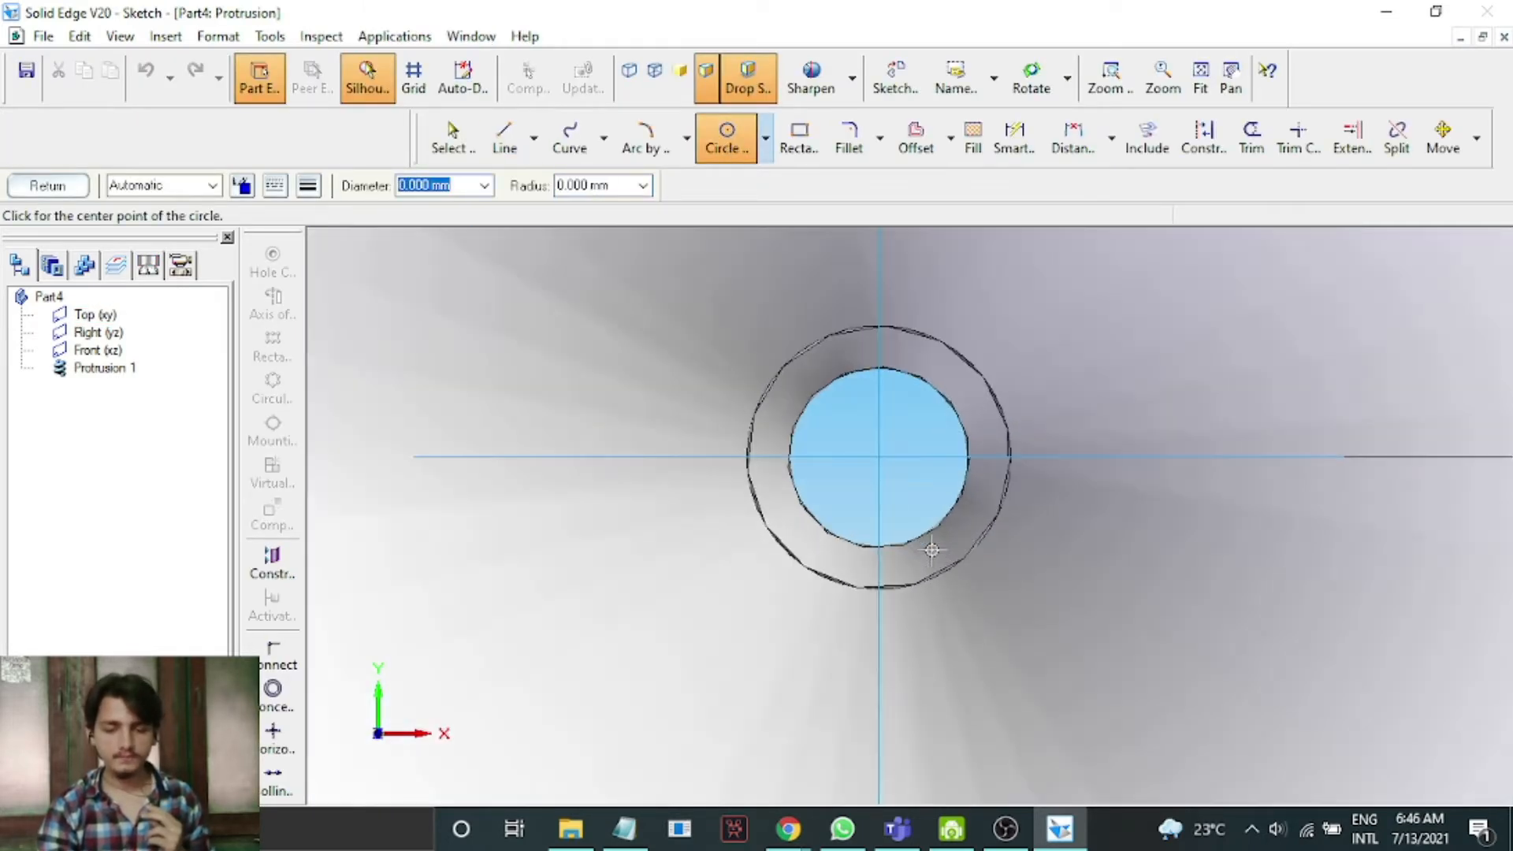
pyautogui.click(879, 458)
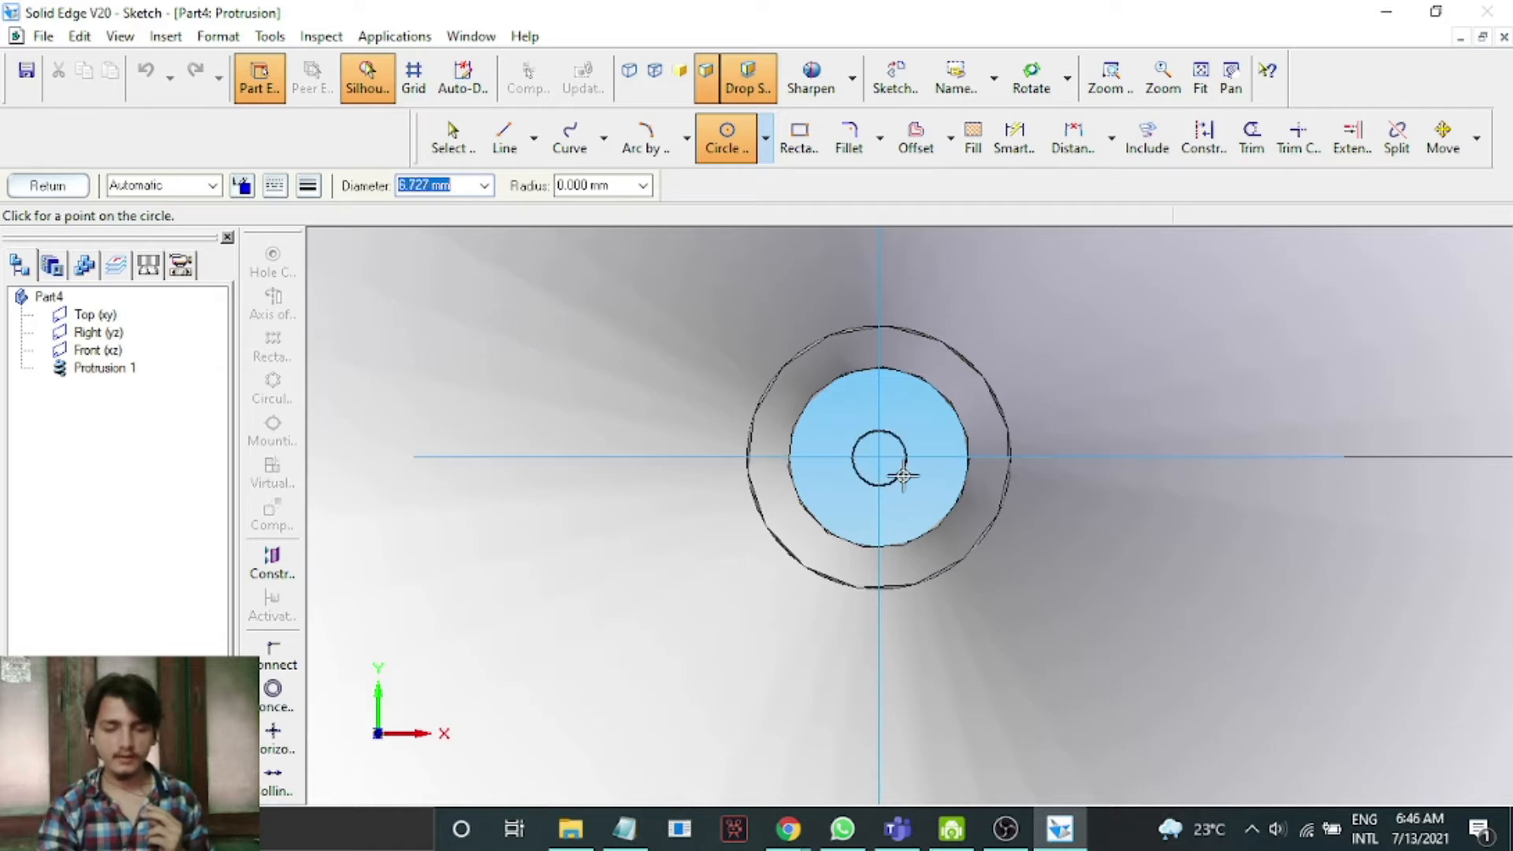
pyautogui.click(955, 498)
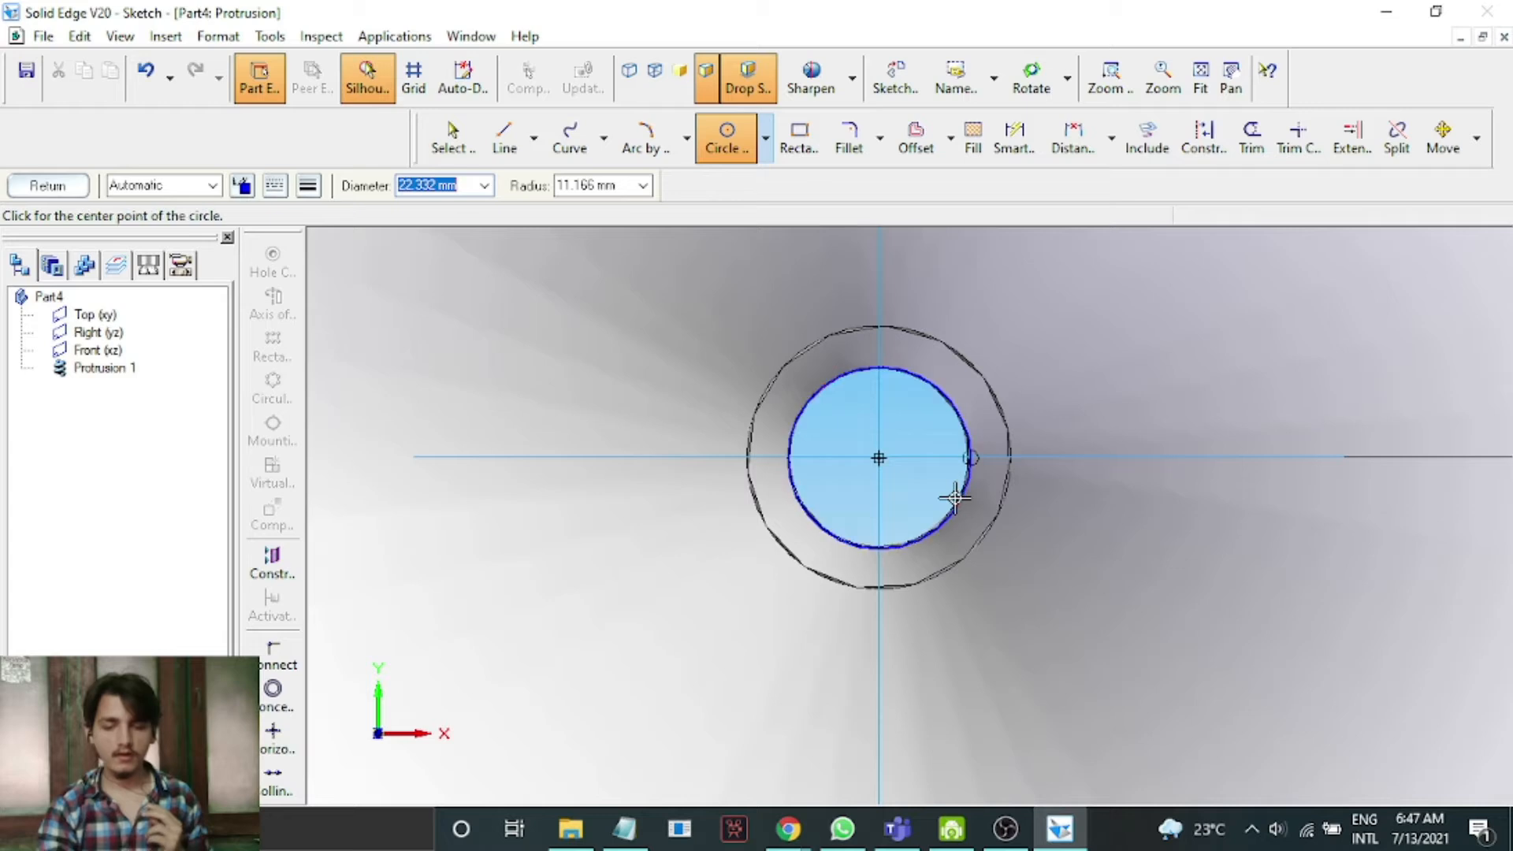
pyautogui.click(63, 188)
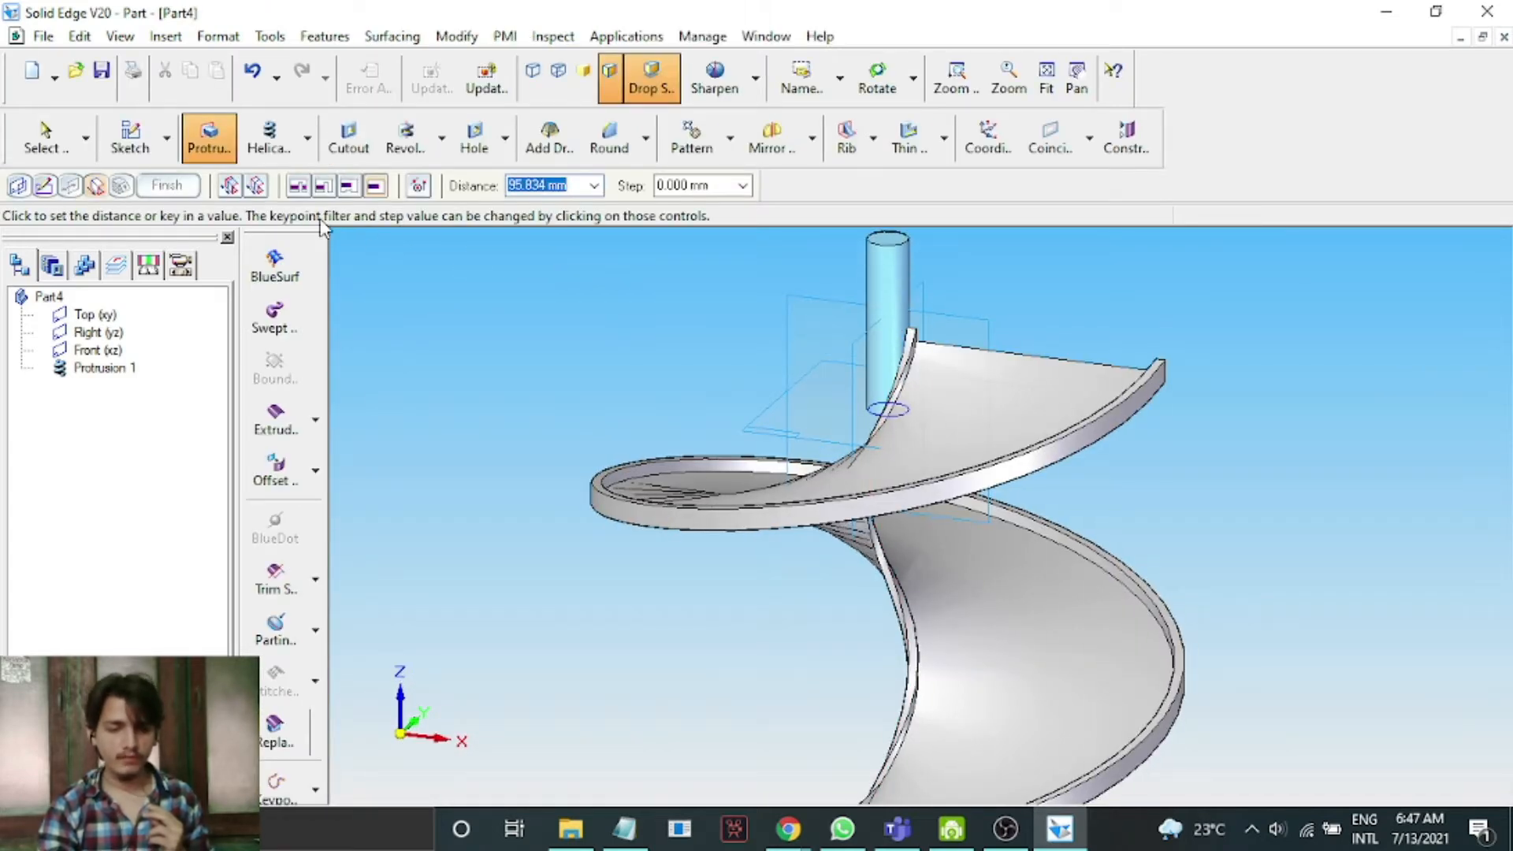
# Extrude the circle down to the helix's lower end to form the central shaft and finish the feature.
pyautogui.click(234, 187)
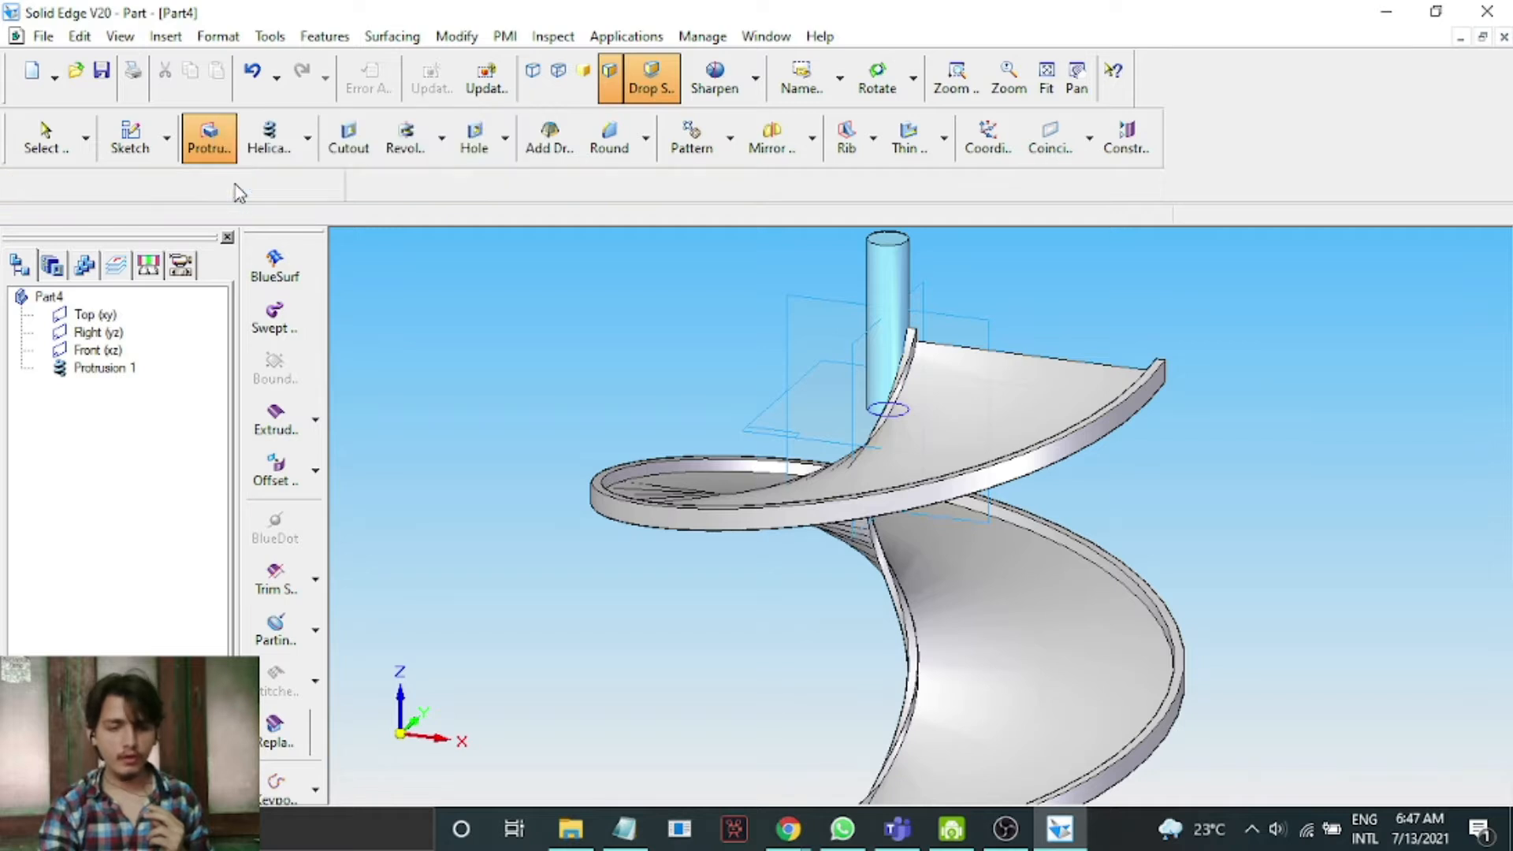
pyautogui.click(856, 314)
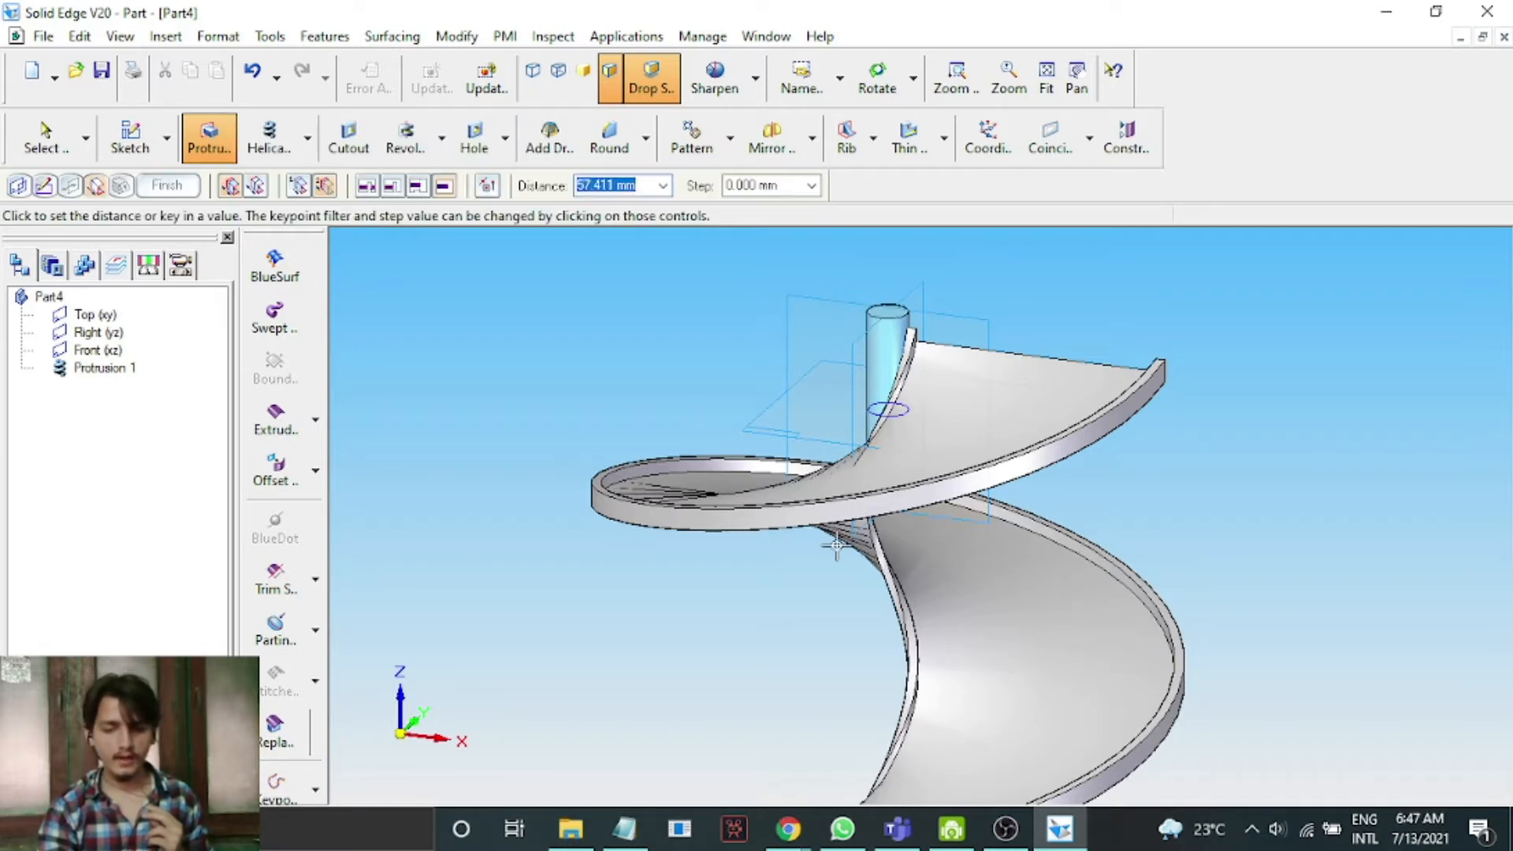
pyautogui.click(1046, 91)
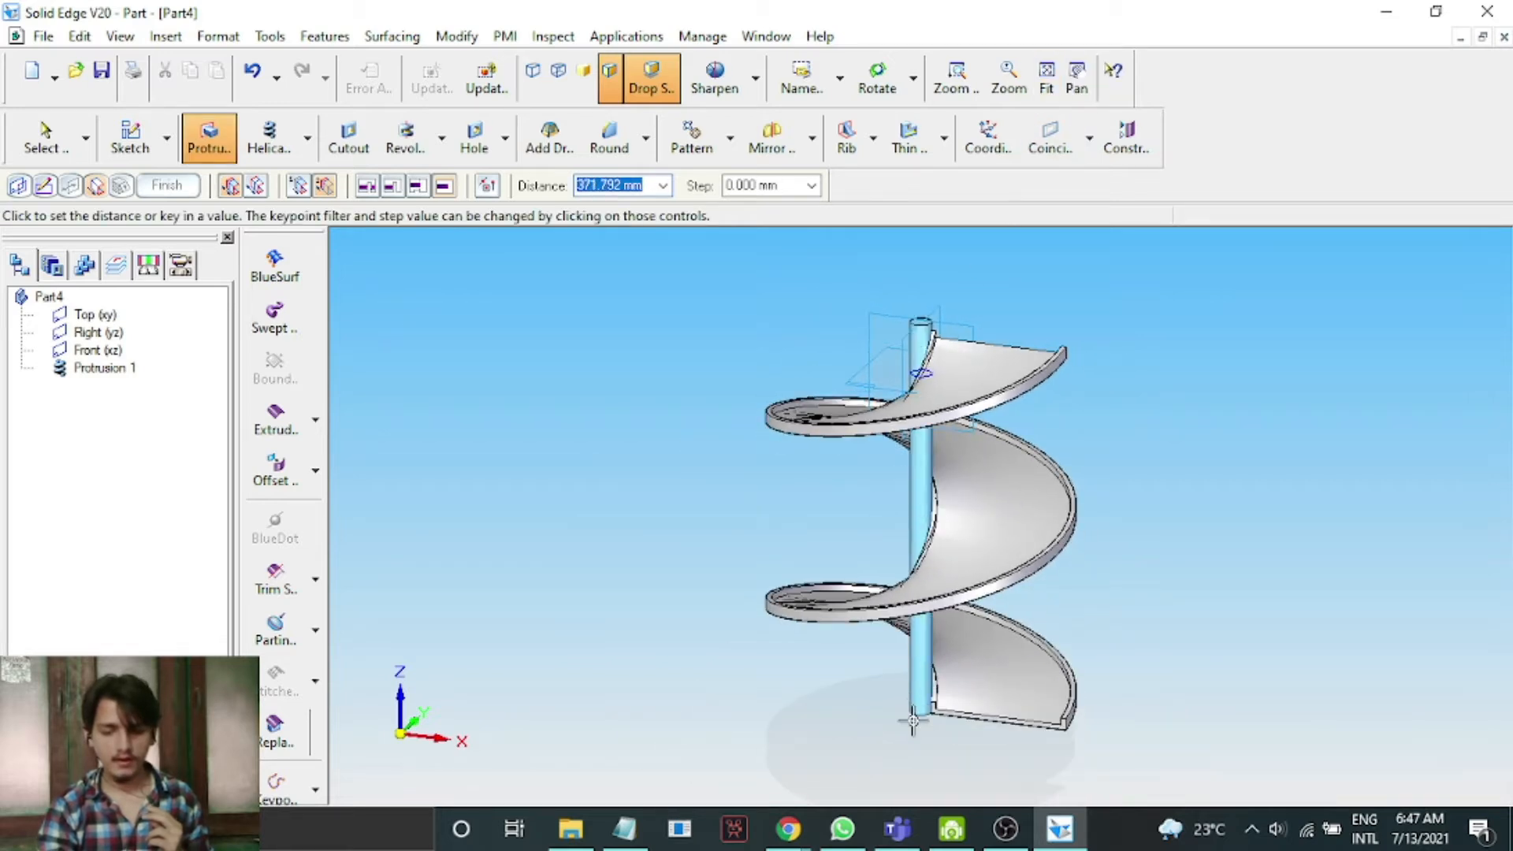
pyautogui.click(912, 751)
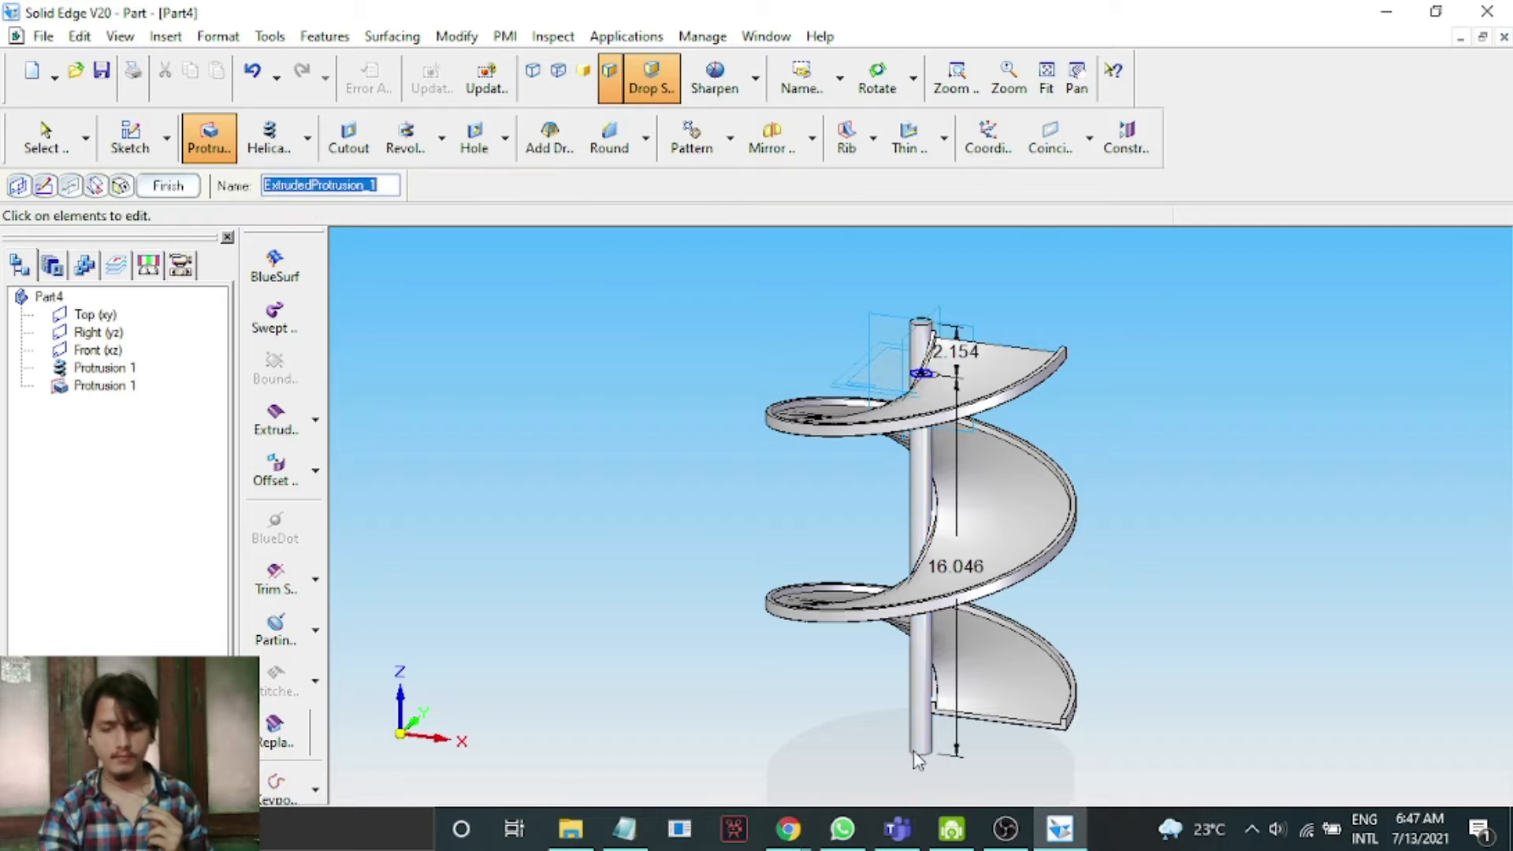
pyautogui.click(168, 187)
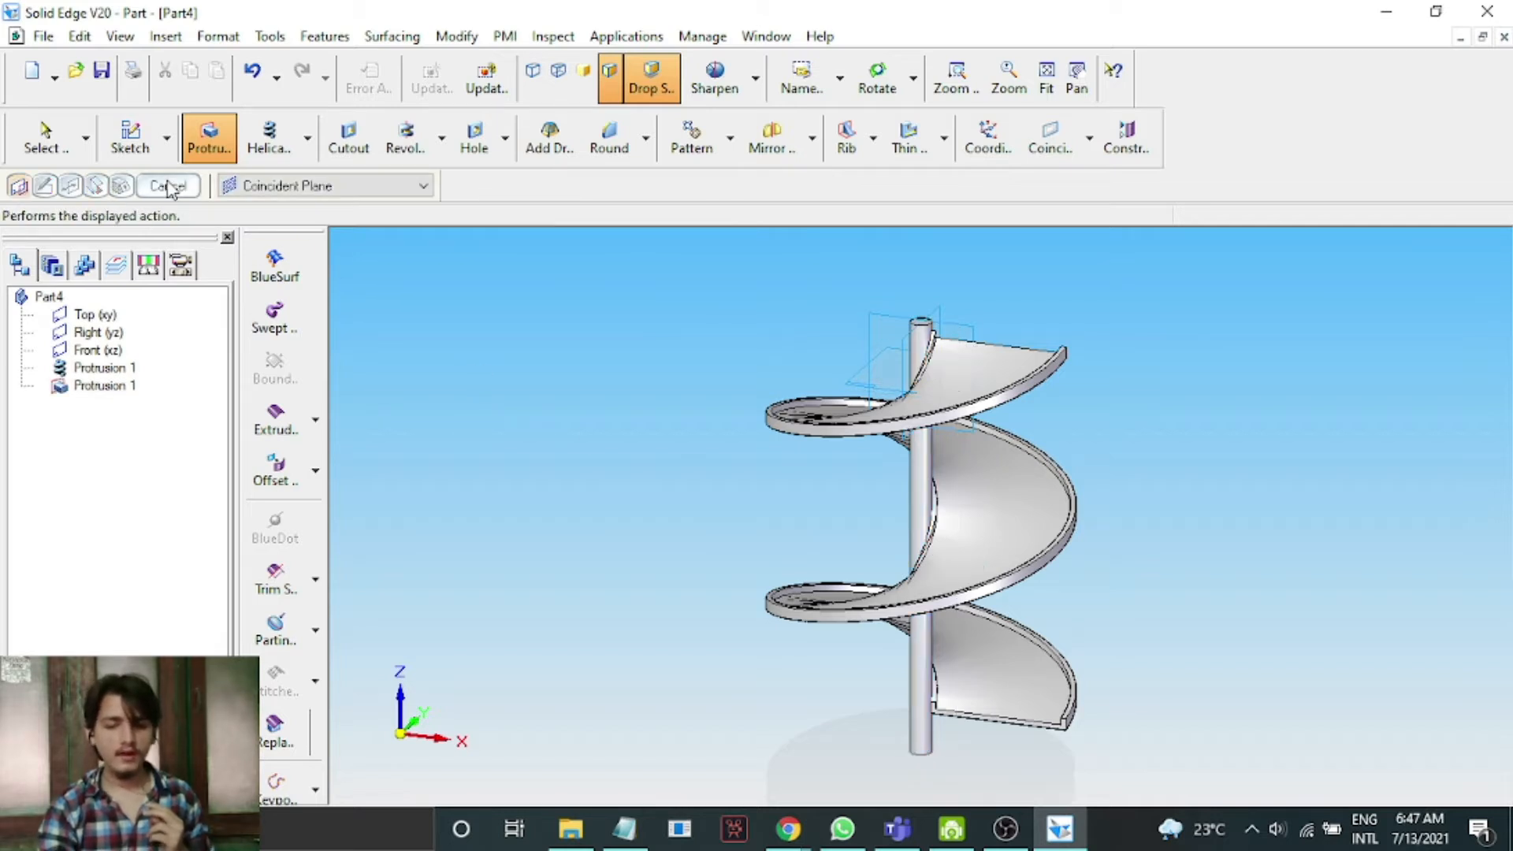
pyautogui.click(168, 187)
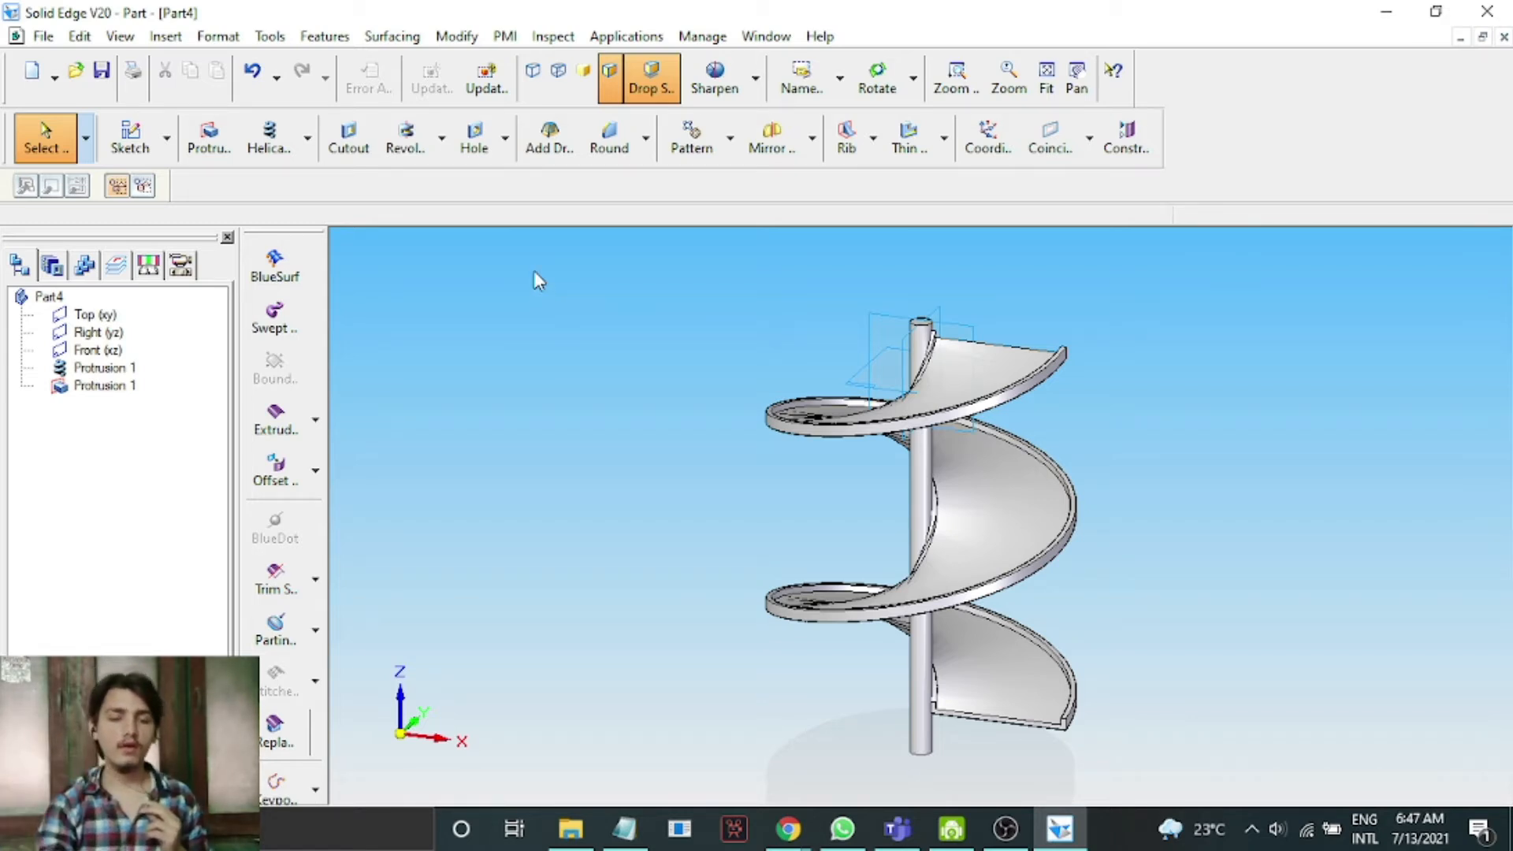
pyautogui.click(207, 136)
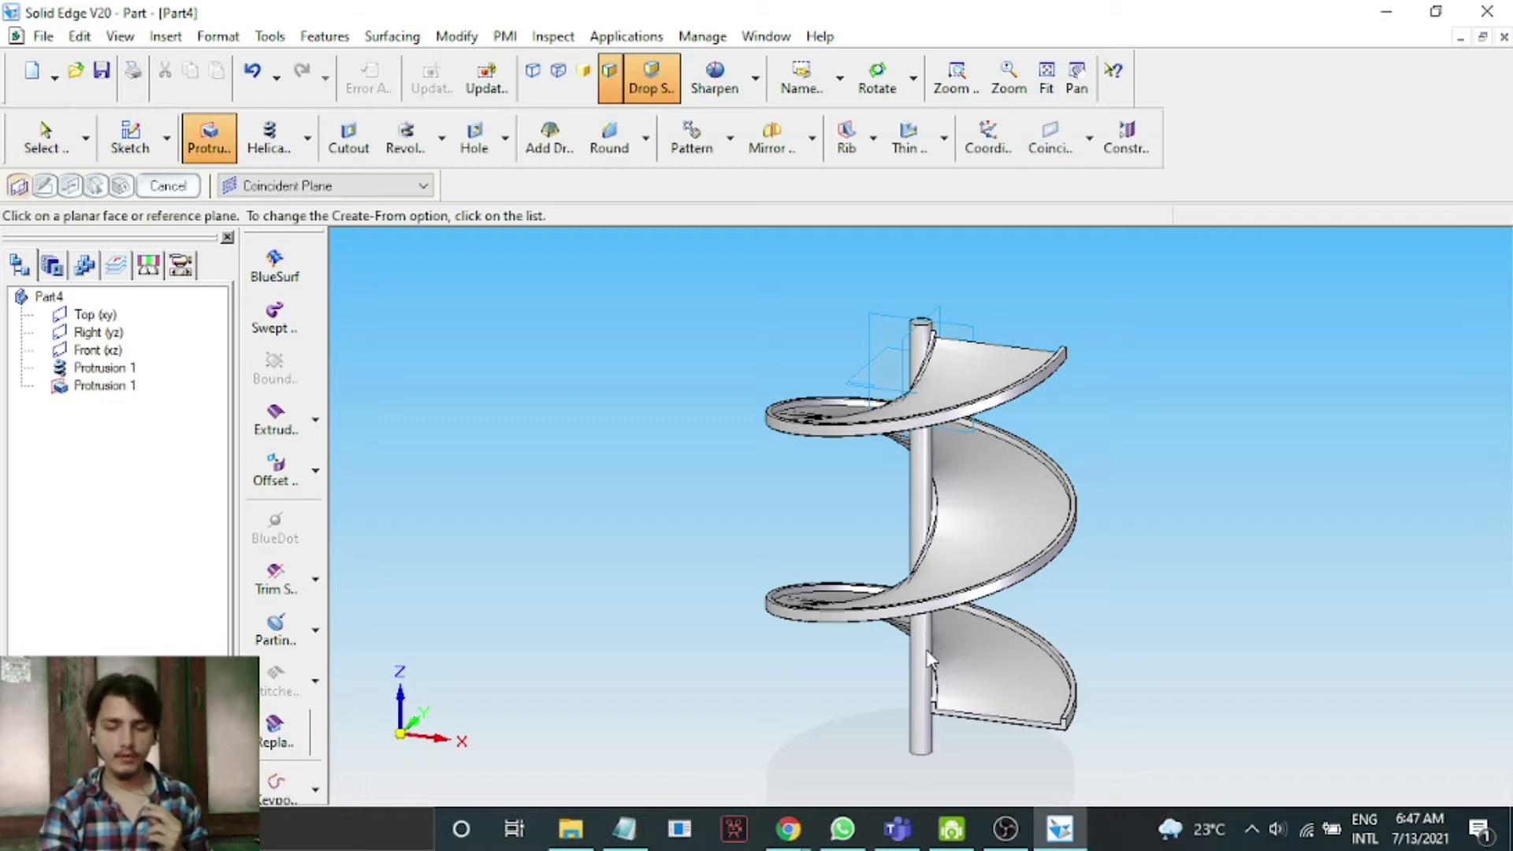
pyautogui.scroll(5, 1007, 780)
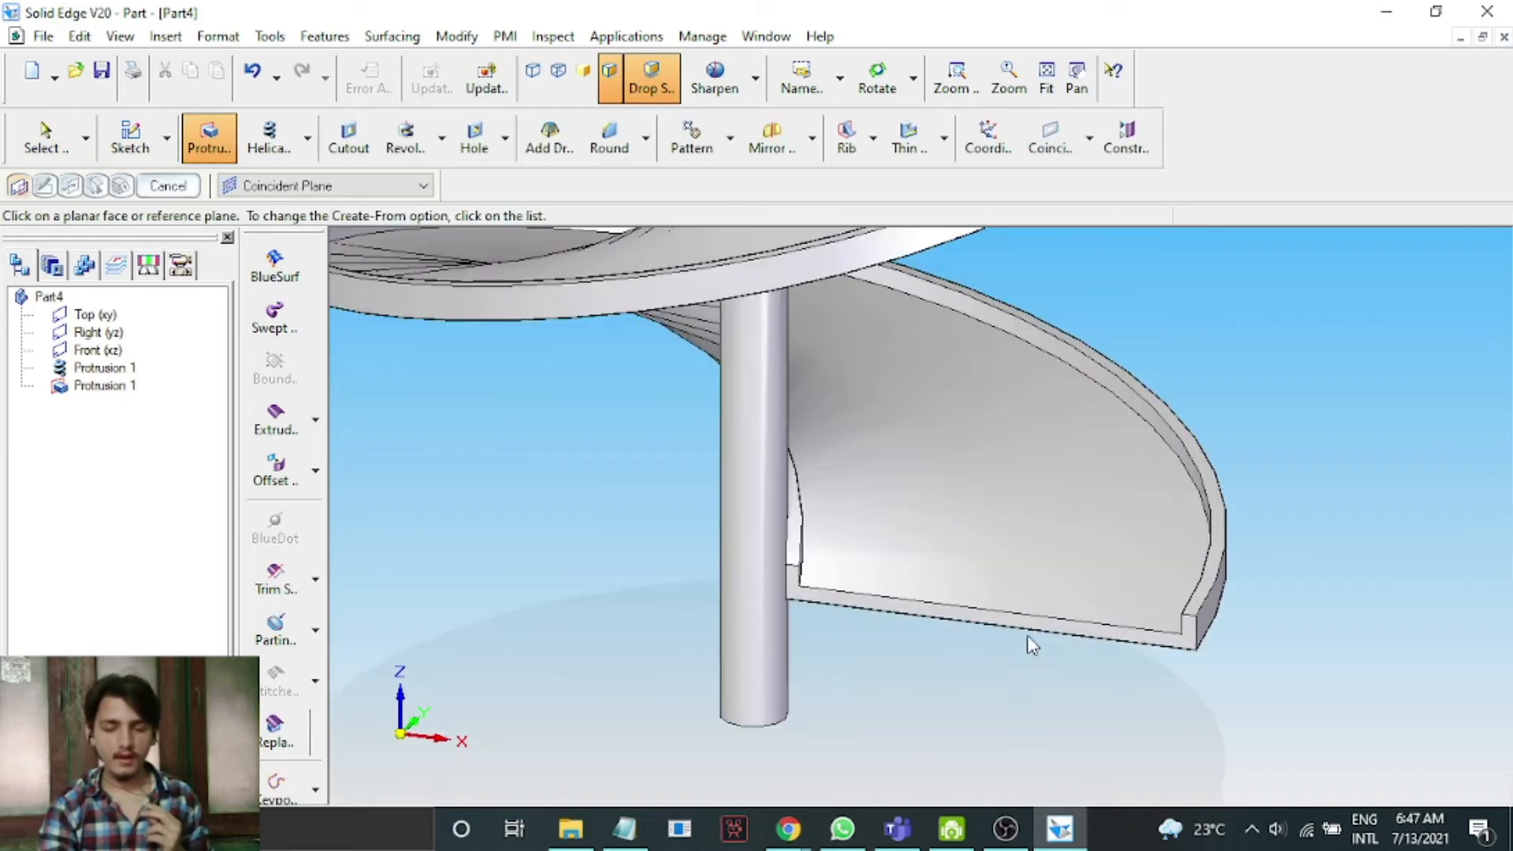
pyautogui.click(1032, 645)
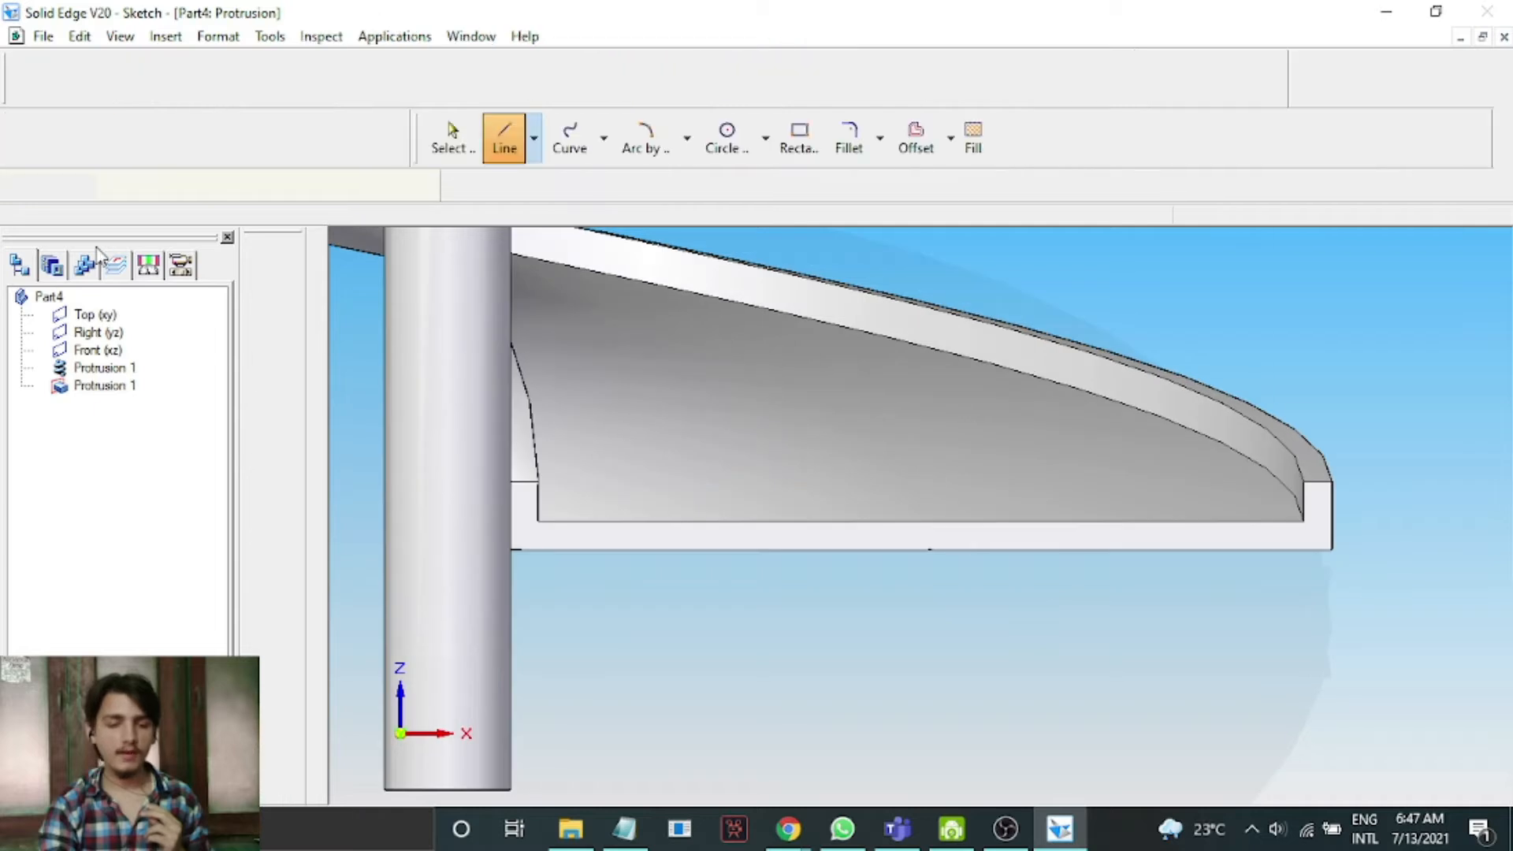
pyautogui.click(50, 190)
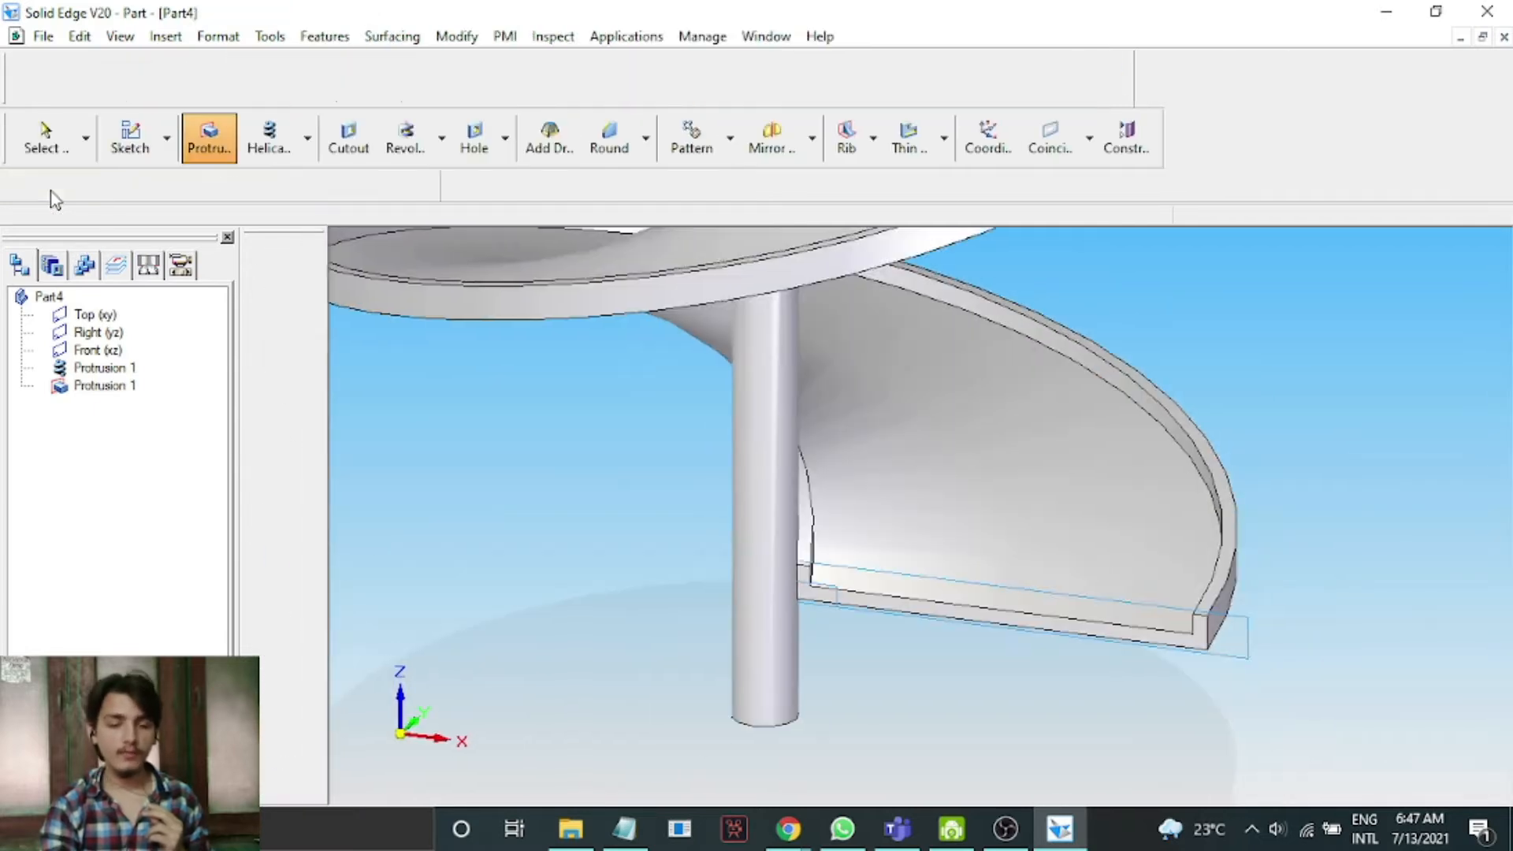
# Start a new protrusion on a plane parallel to the helix's bottom face, offset 200 mm below it.
pyautogui.click(344, 187)
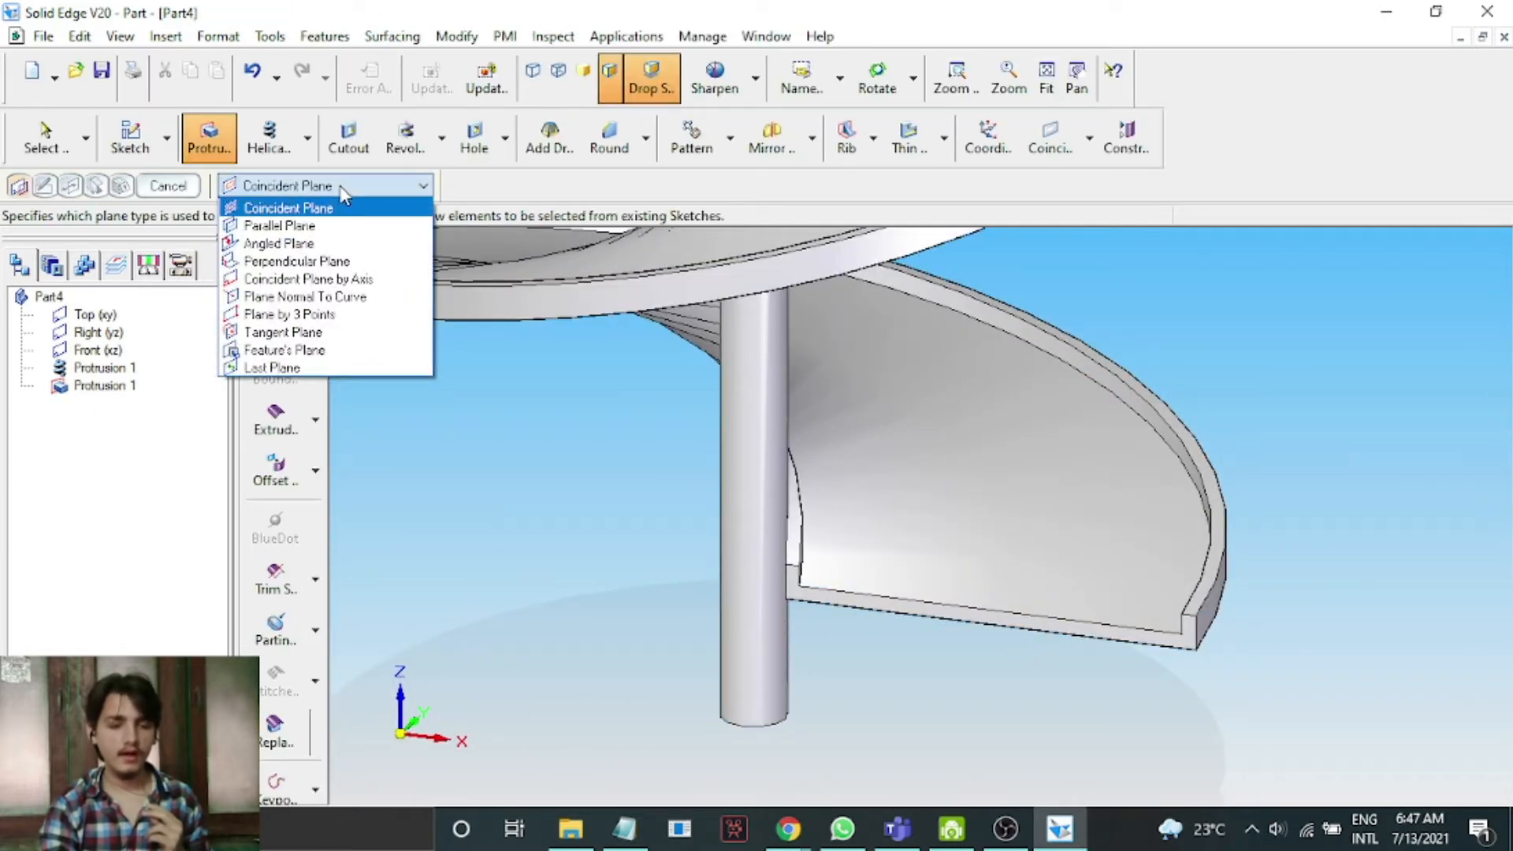
pyautogui.click(340, 226)
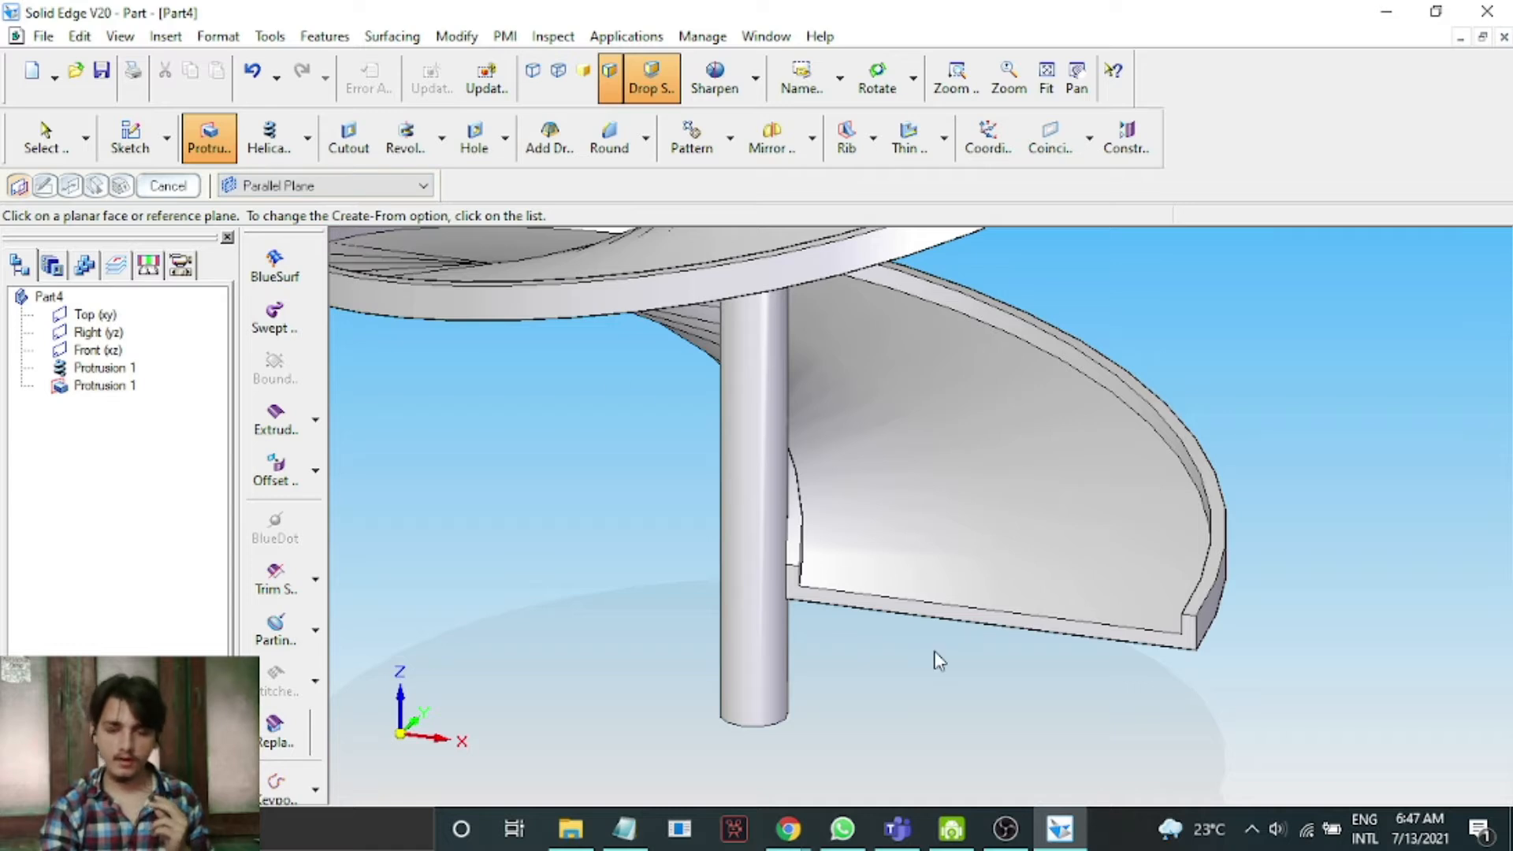
pyautogui.click(1003, 630)
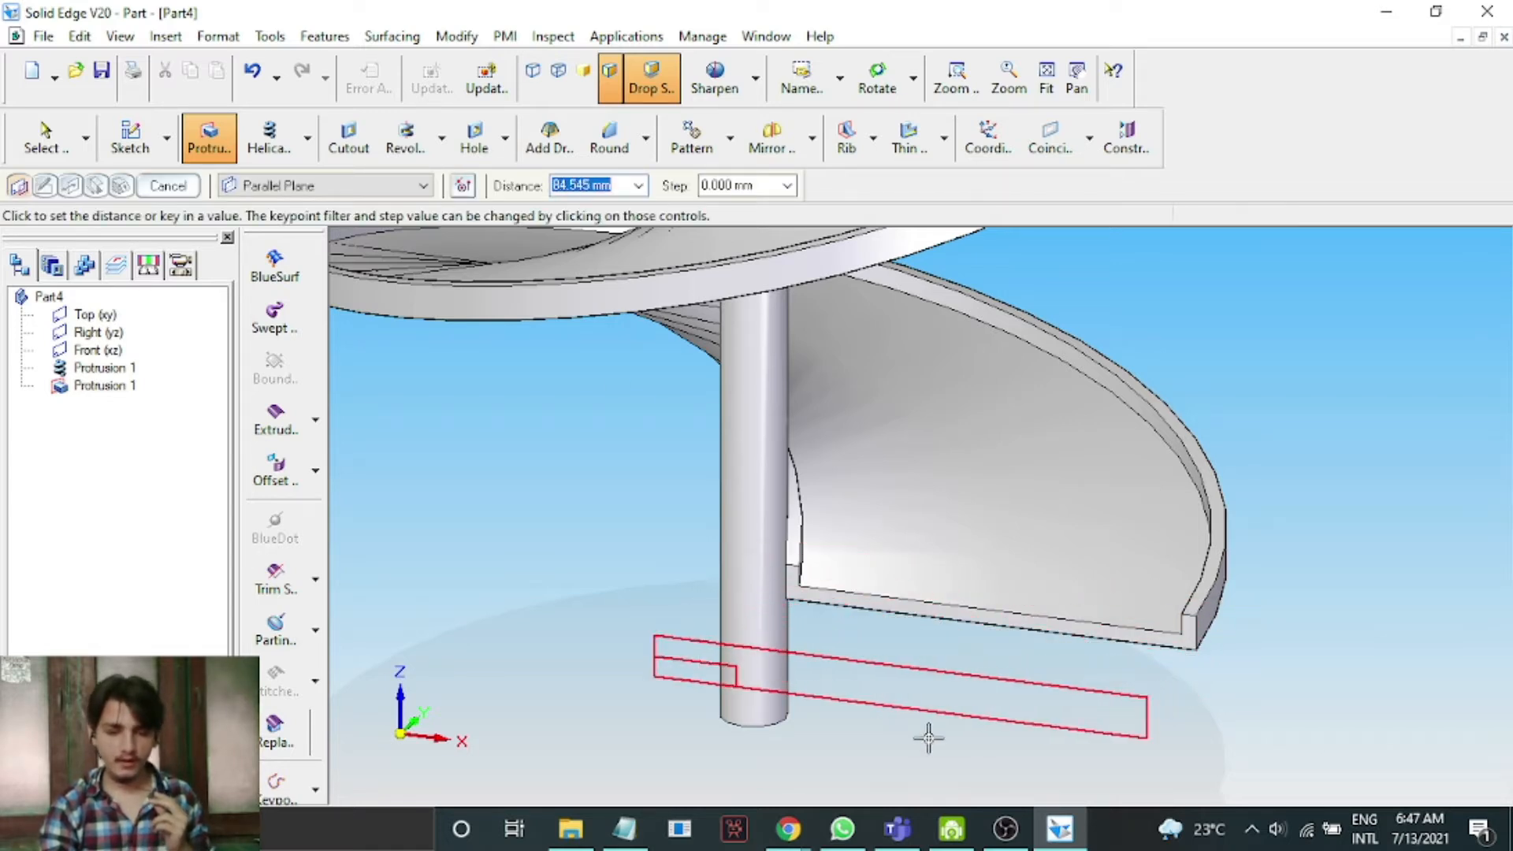
pyautogui.write('200')
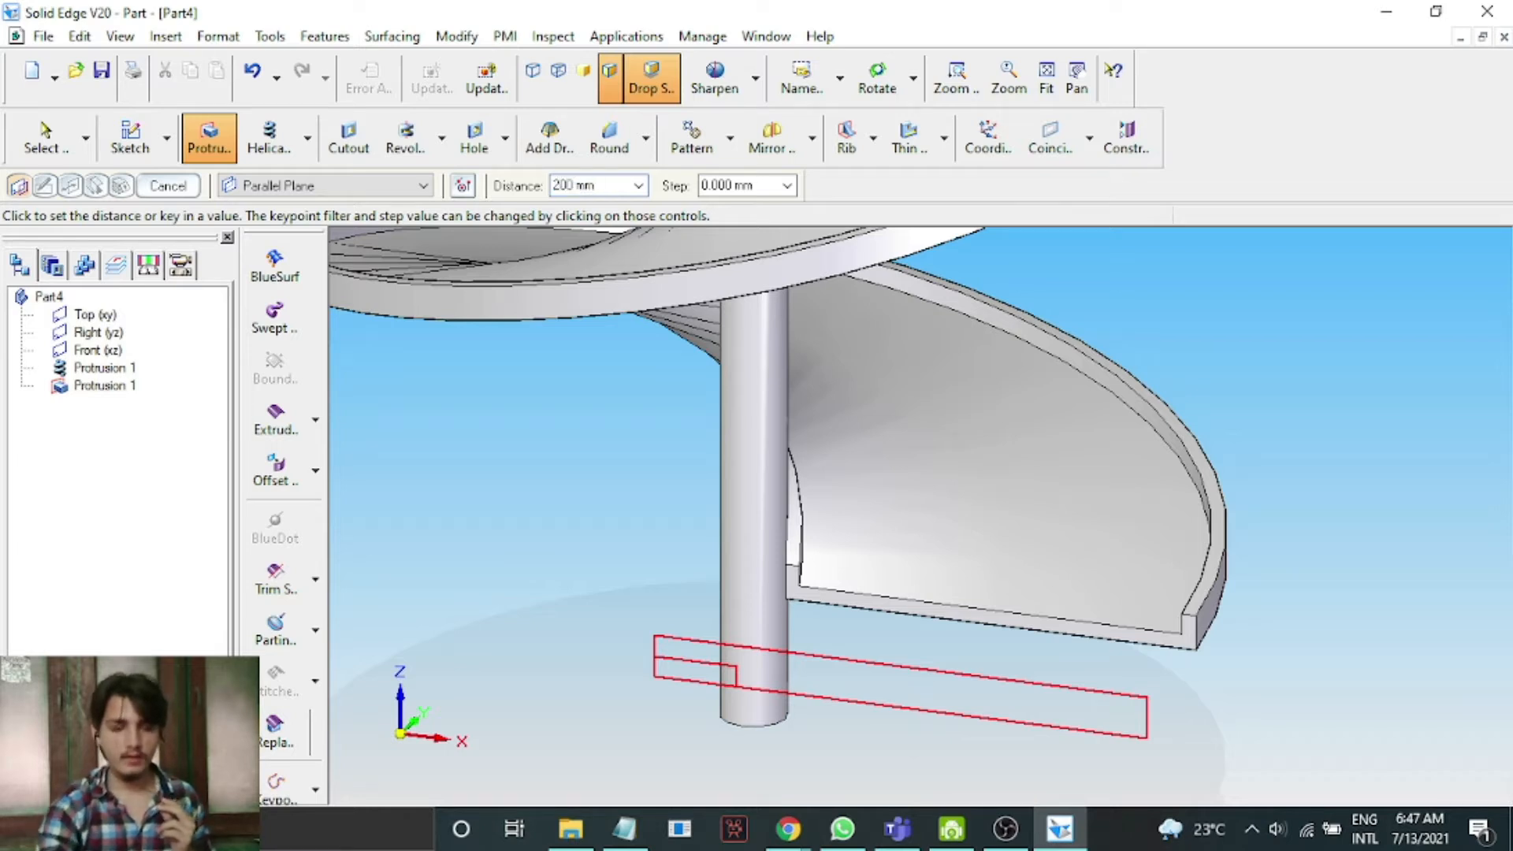
pyautogui.press('Return')
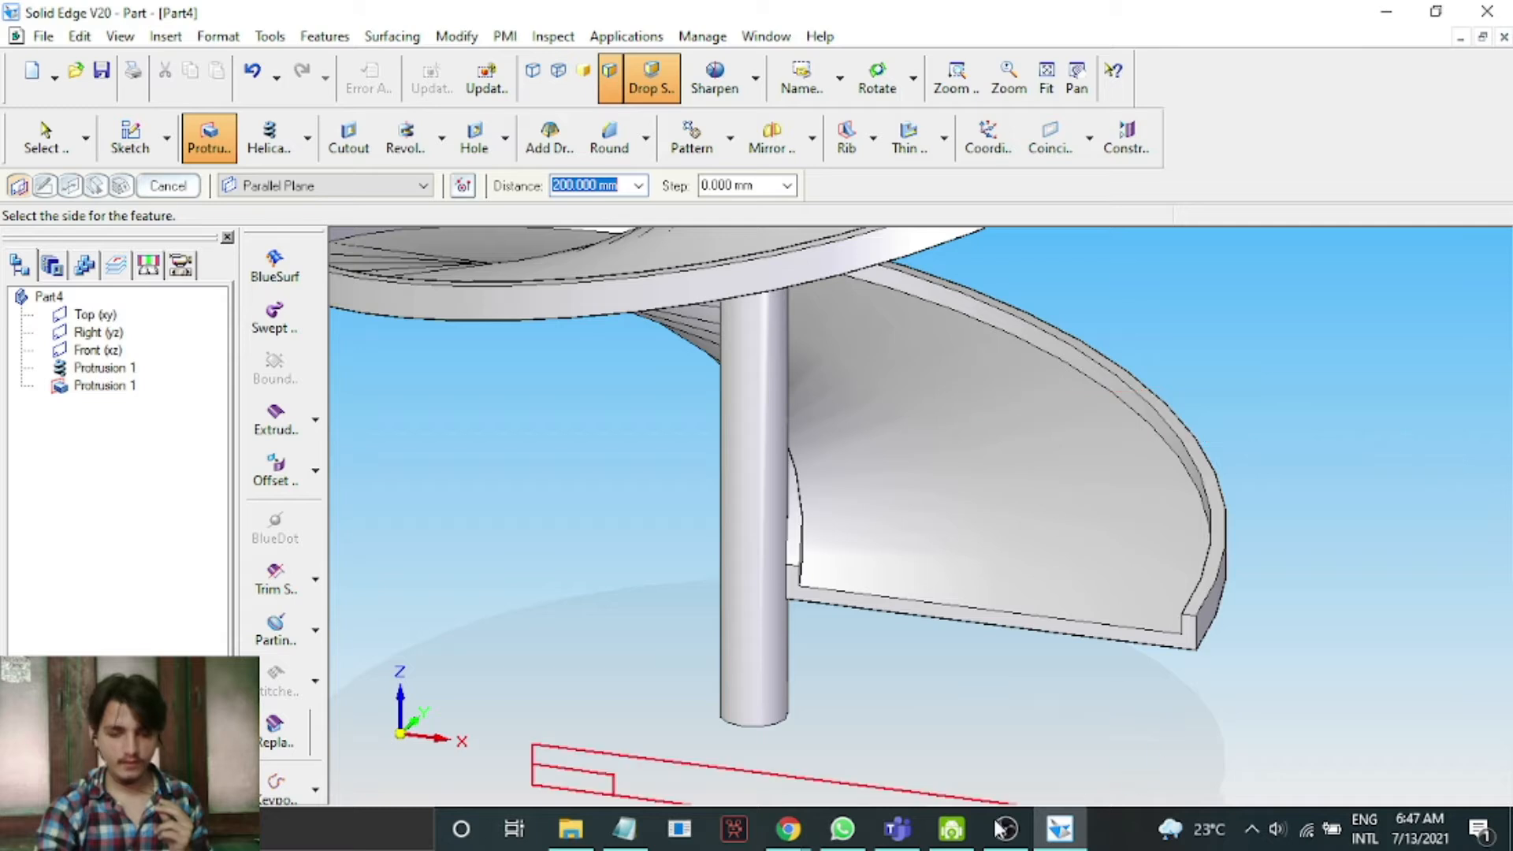
pyautogui.click(637, 750)
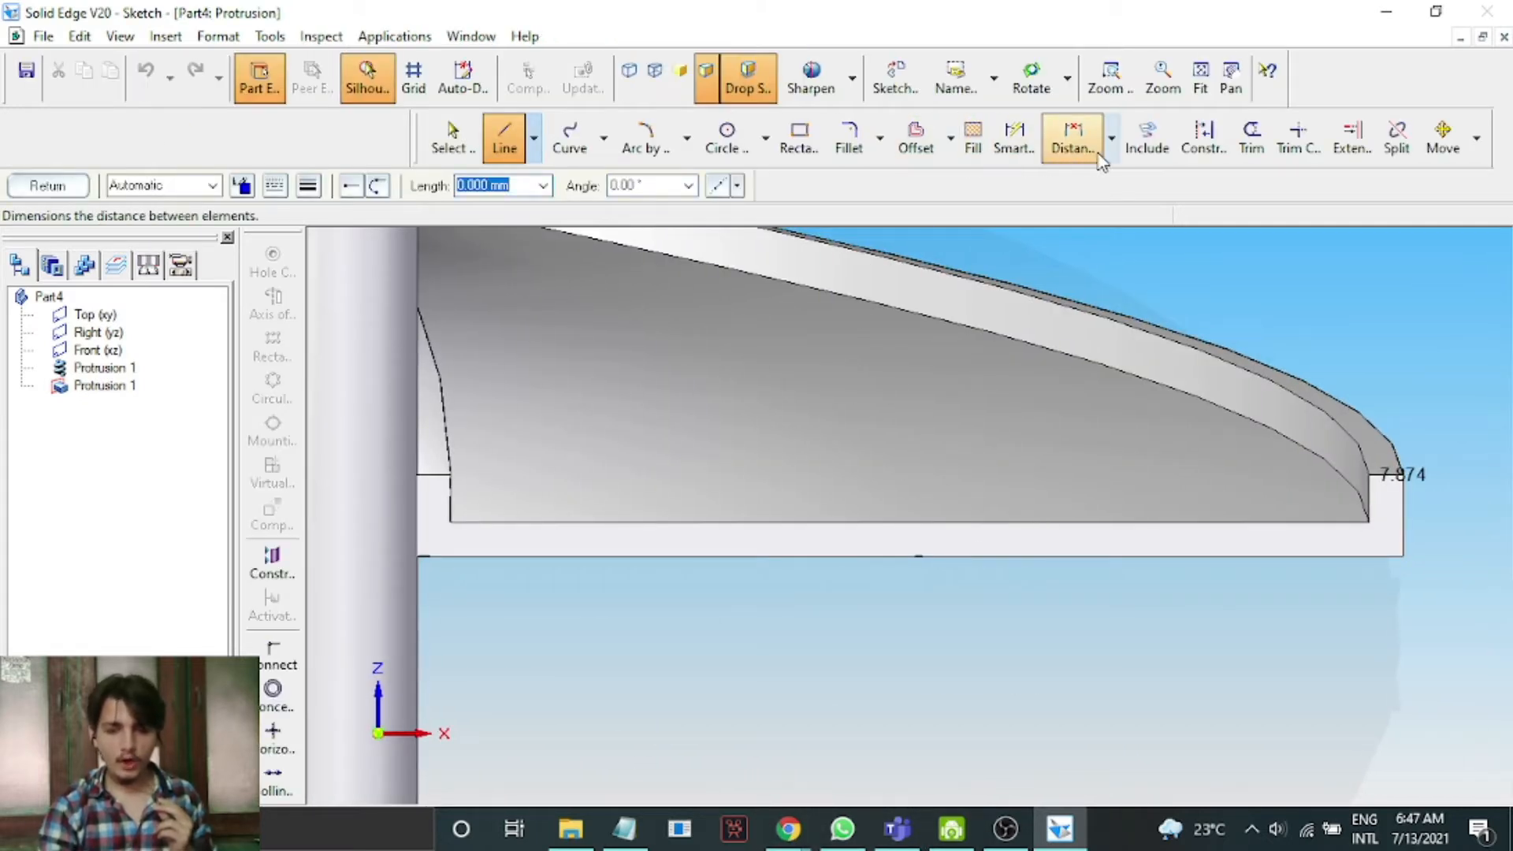
# Include the helix's lower end edges and the shaft's edge into the sketch.
pyautogui.click(1149, 142)
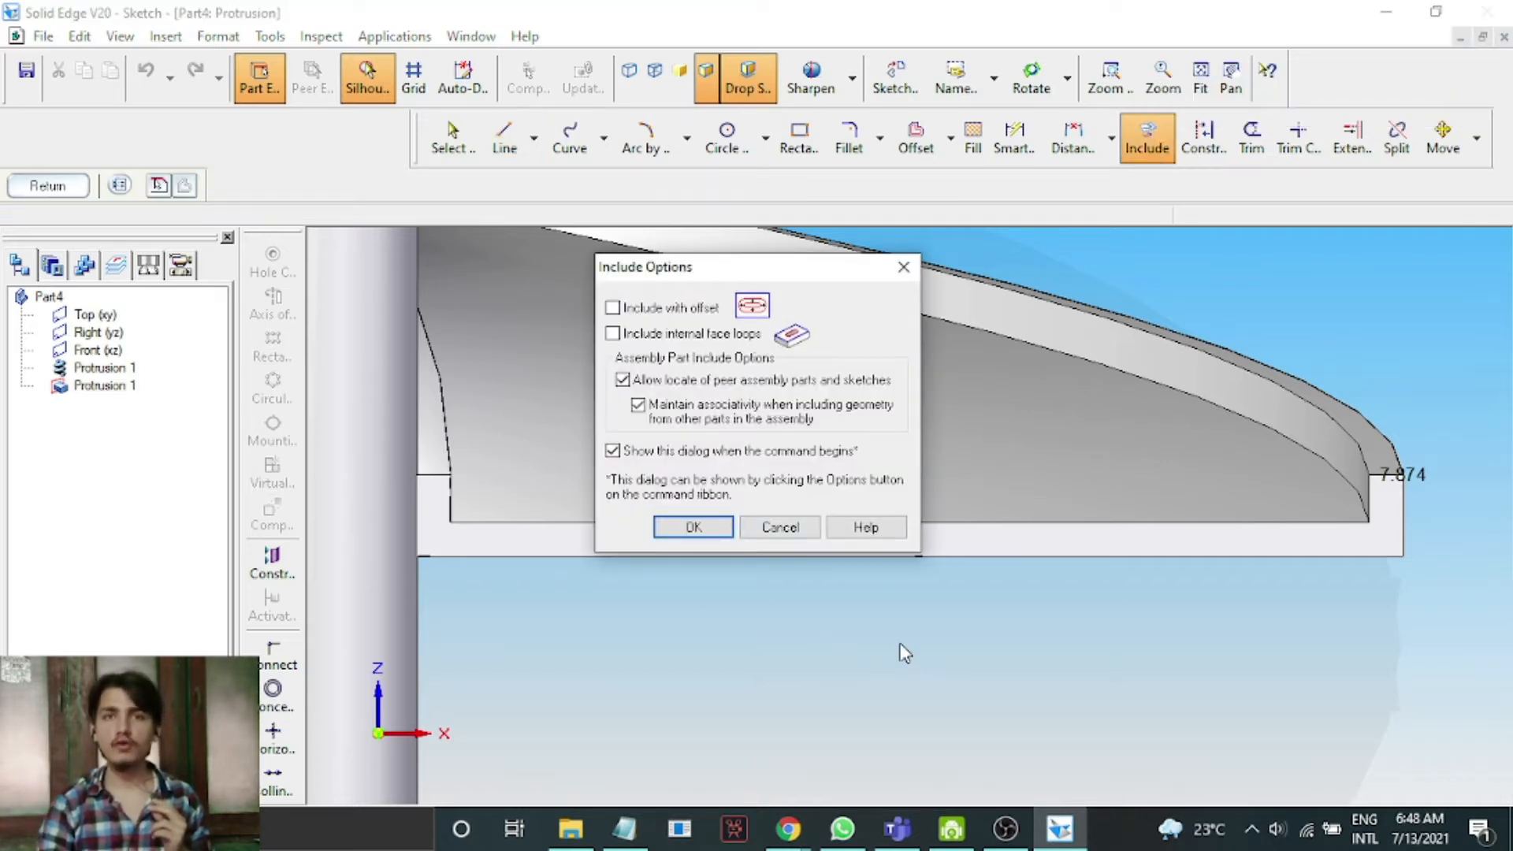
pyautogui.click(693, 527)
pyautogui.click(811, 528)
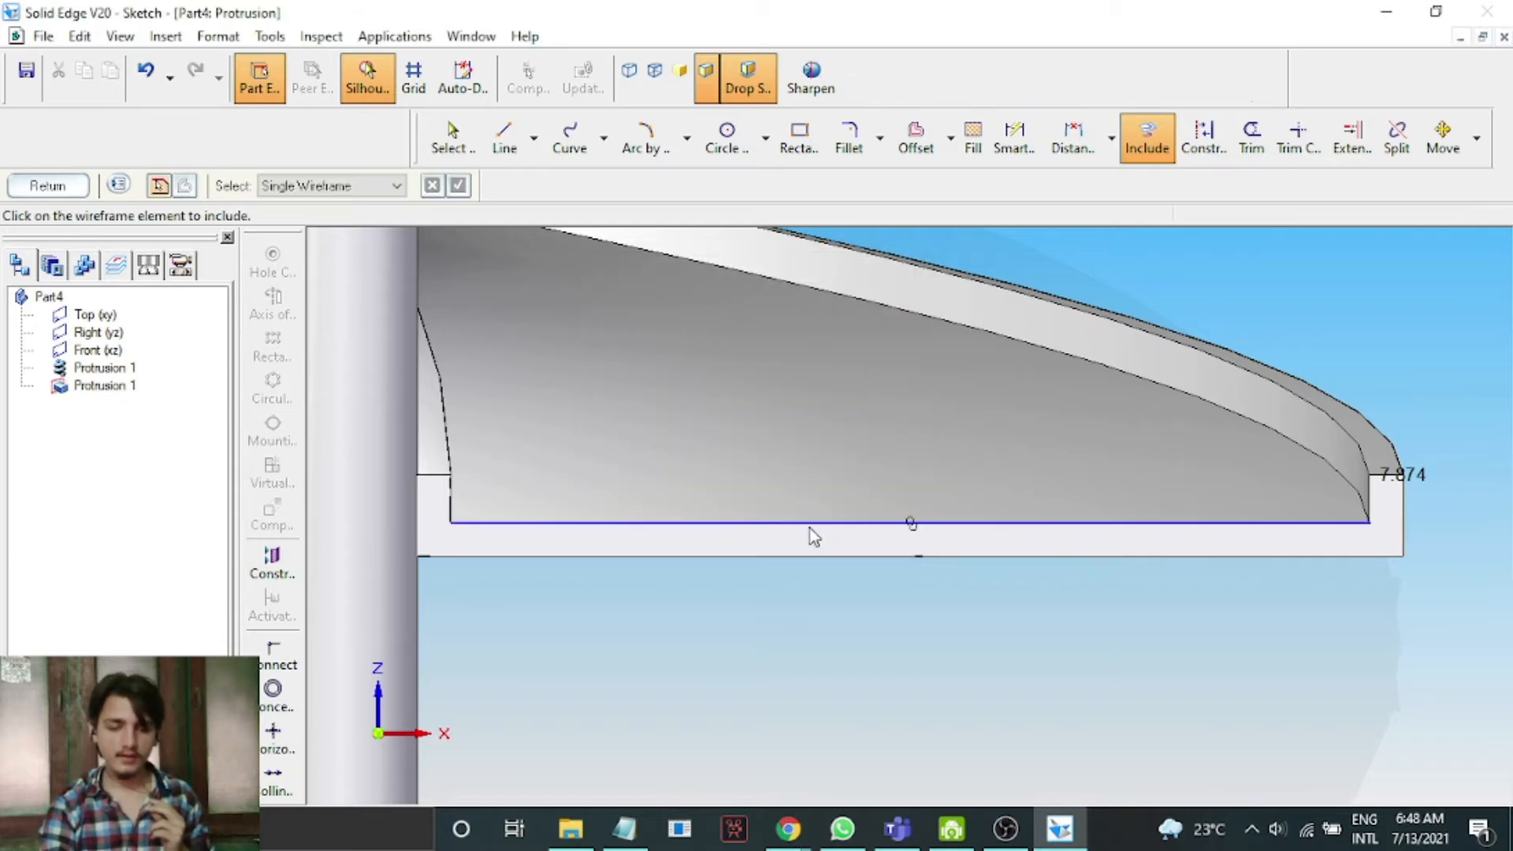
pyautogui.click(453, 498)
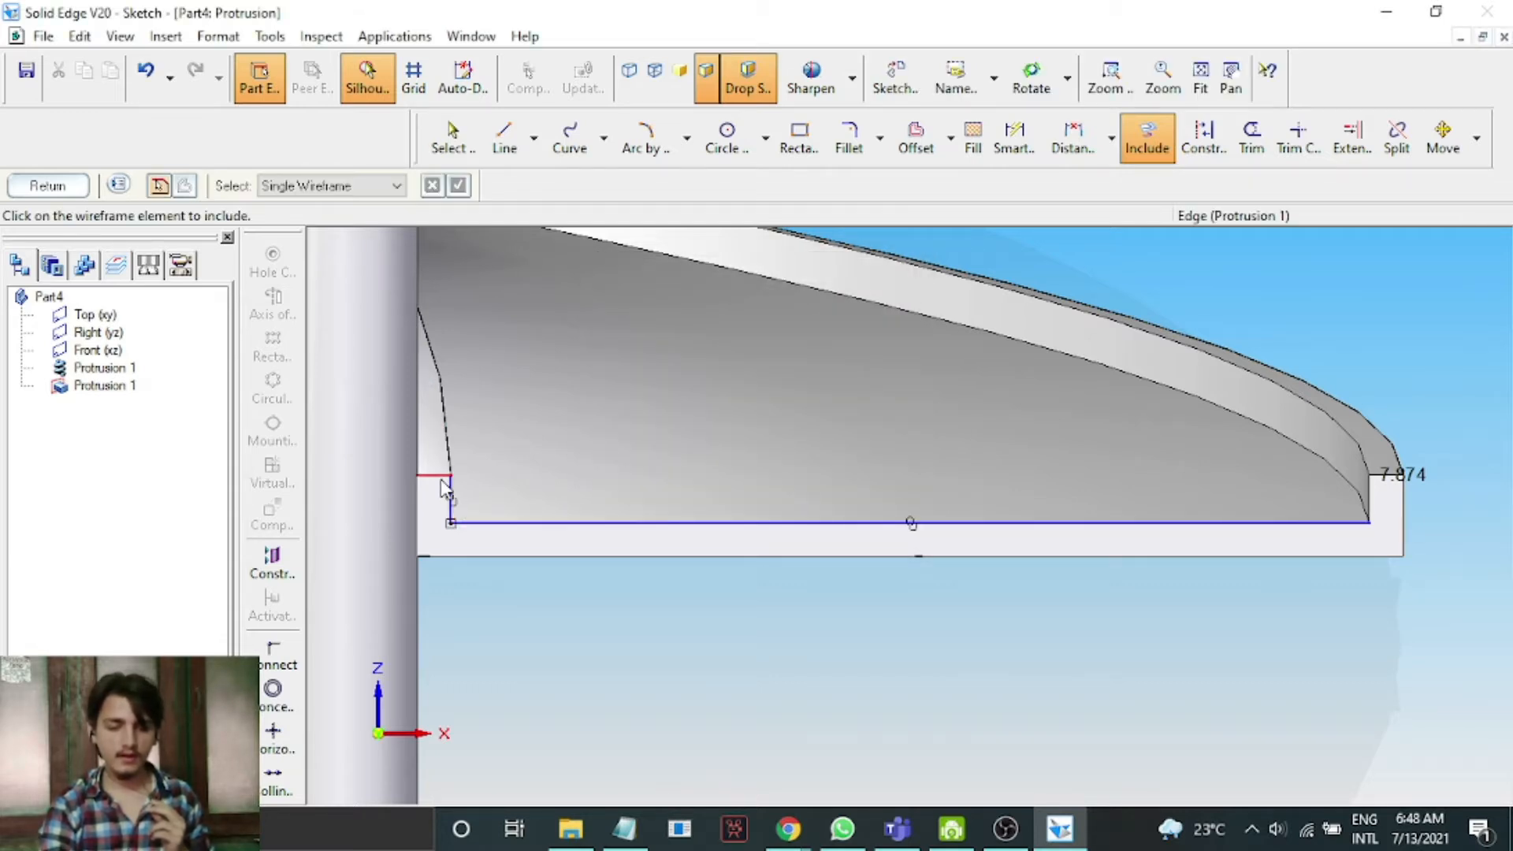
pyautogui.scroll(3, 431, 485)
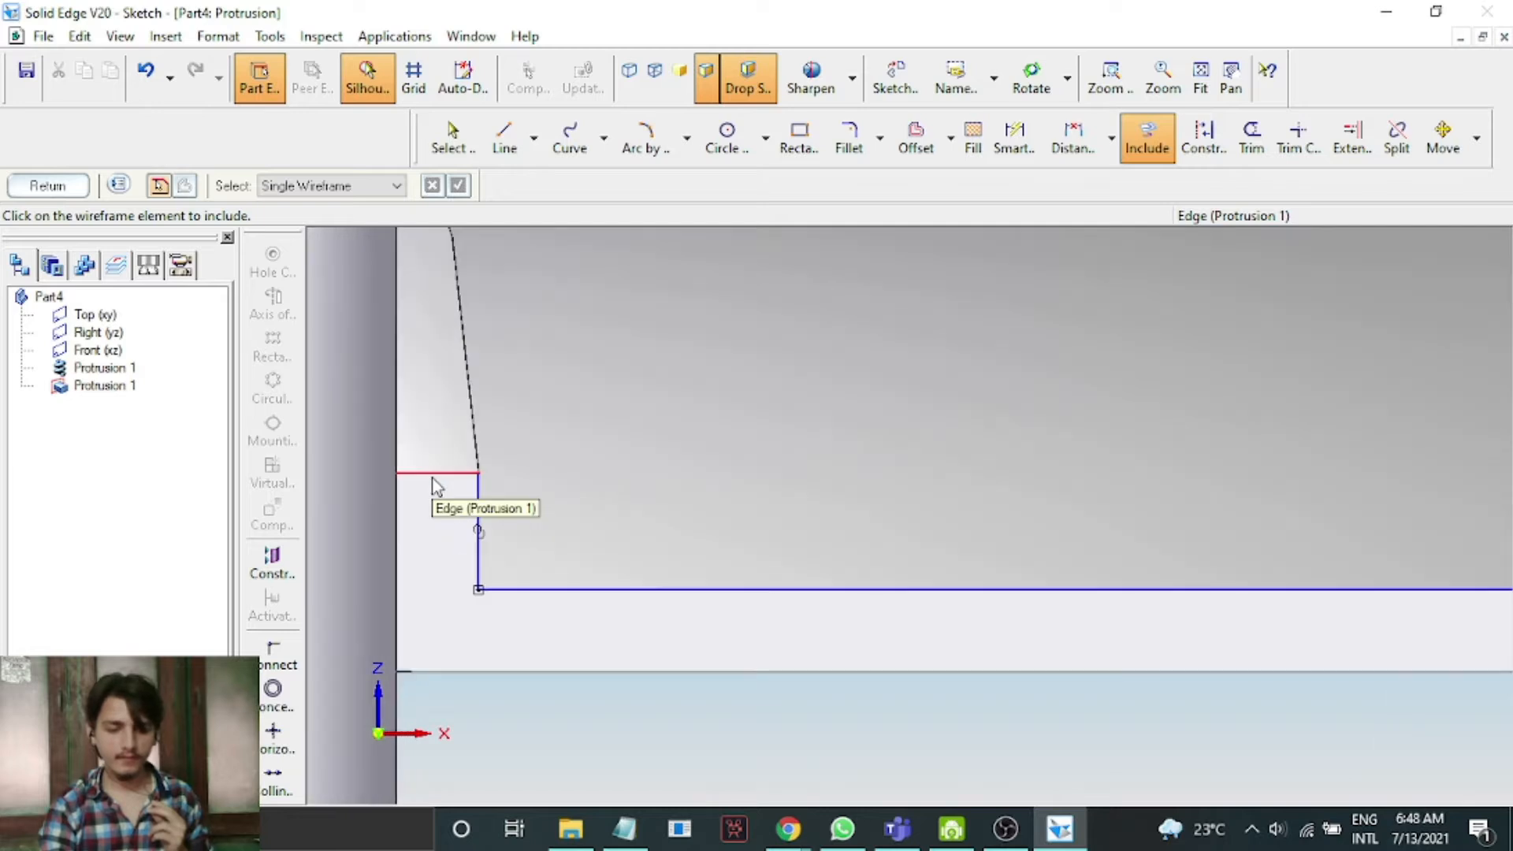
pyautogui.click(443, 477)
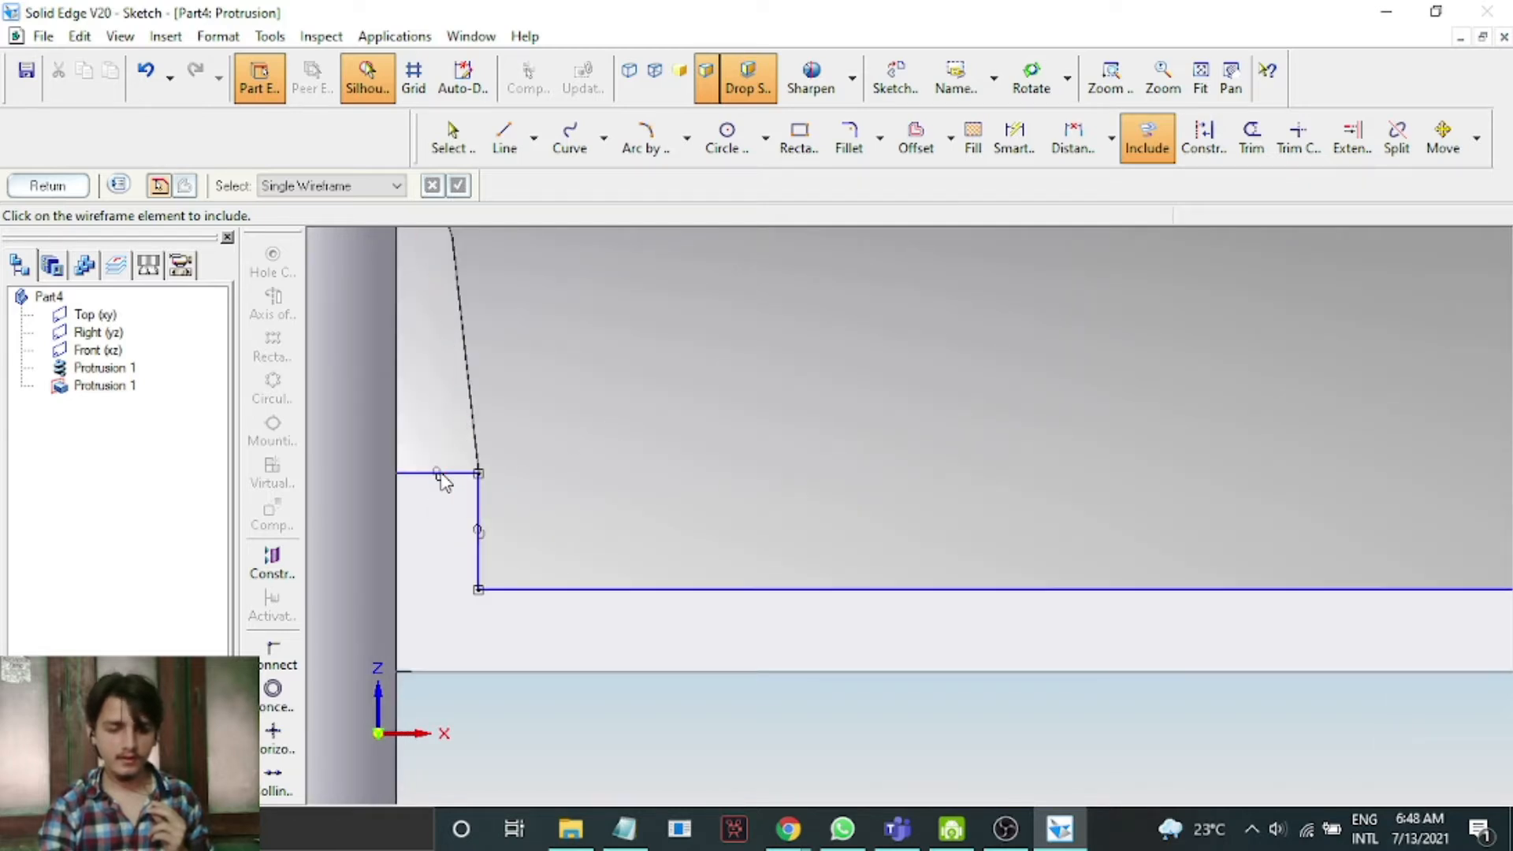
pyautogui.click(399, 540)
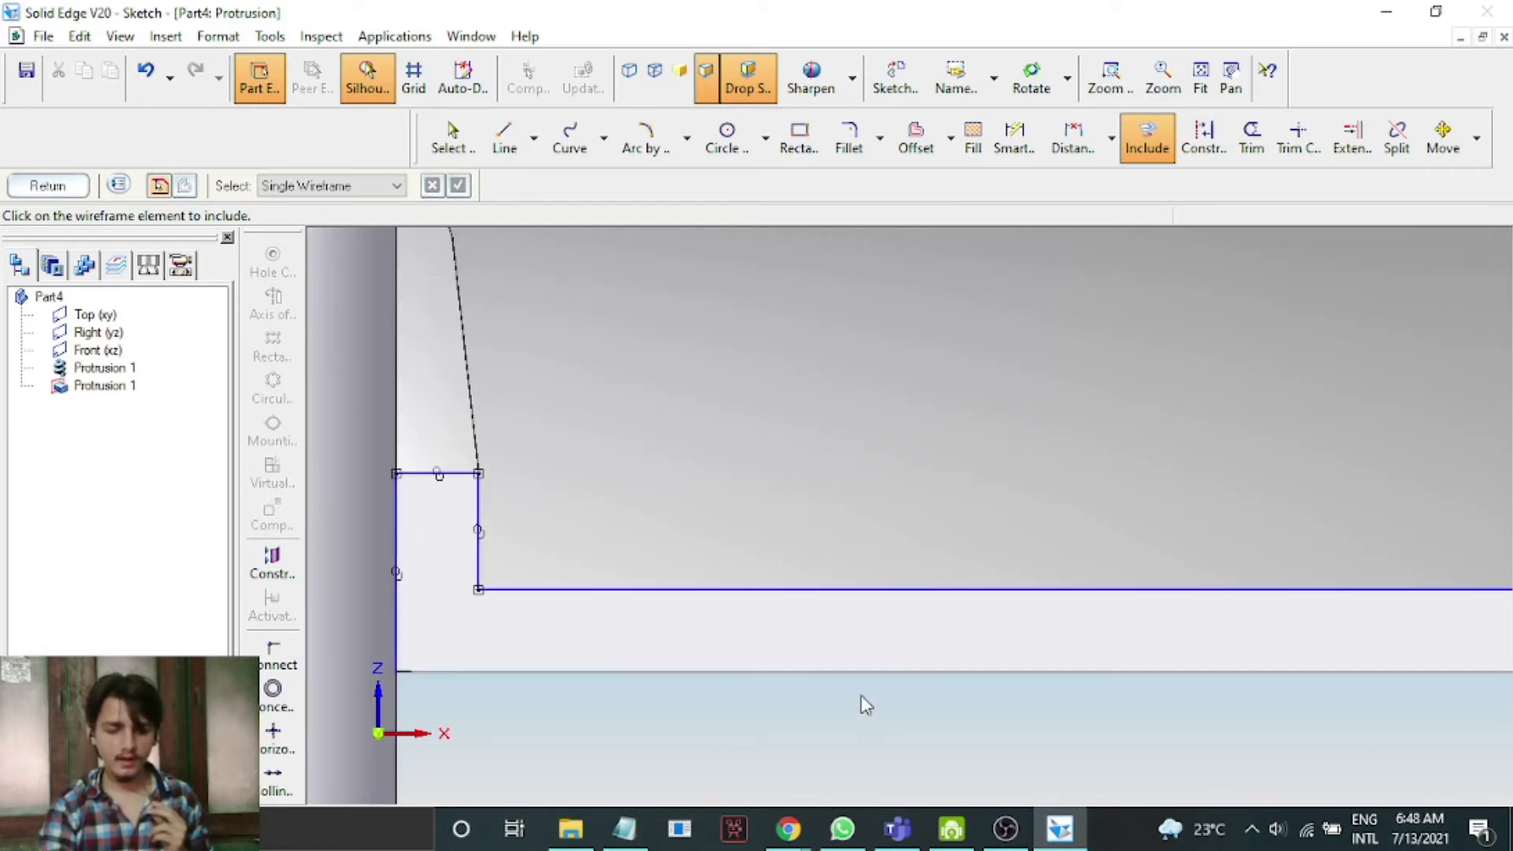
pyautogui.click(874, 671)
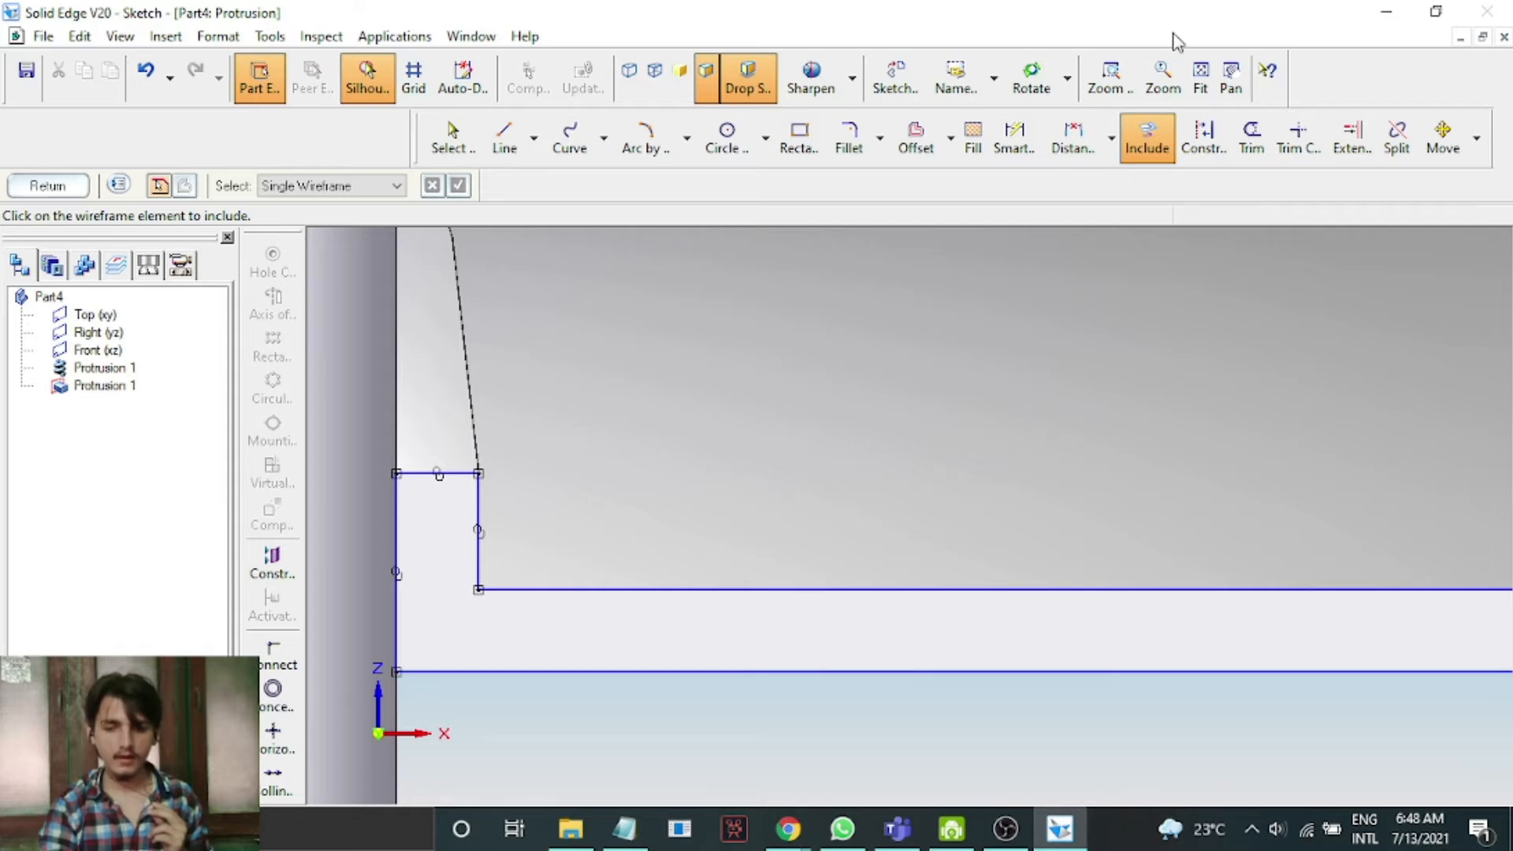
pyautogui.scroll(-3, 1124, 380)
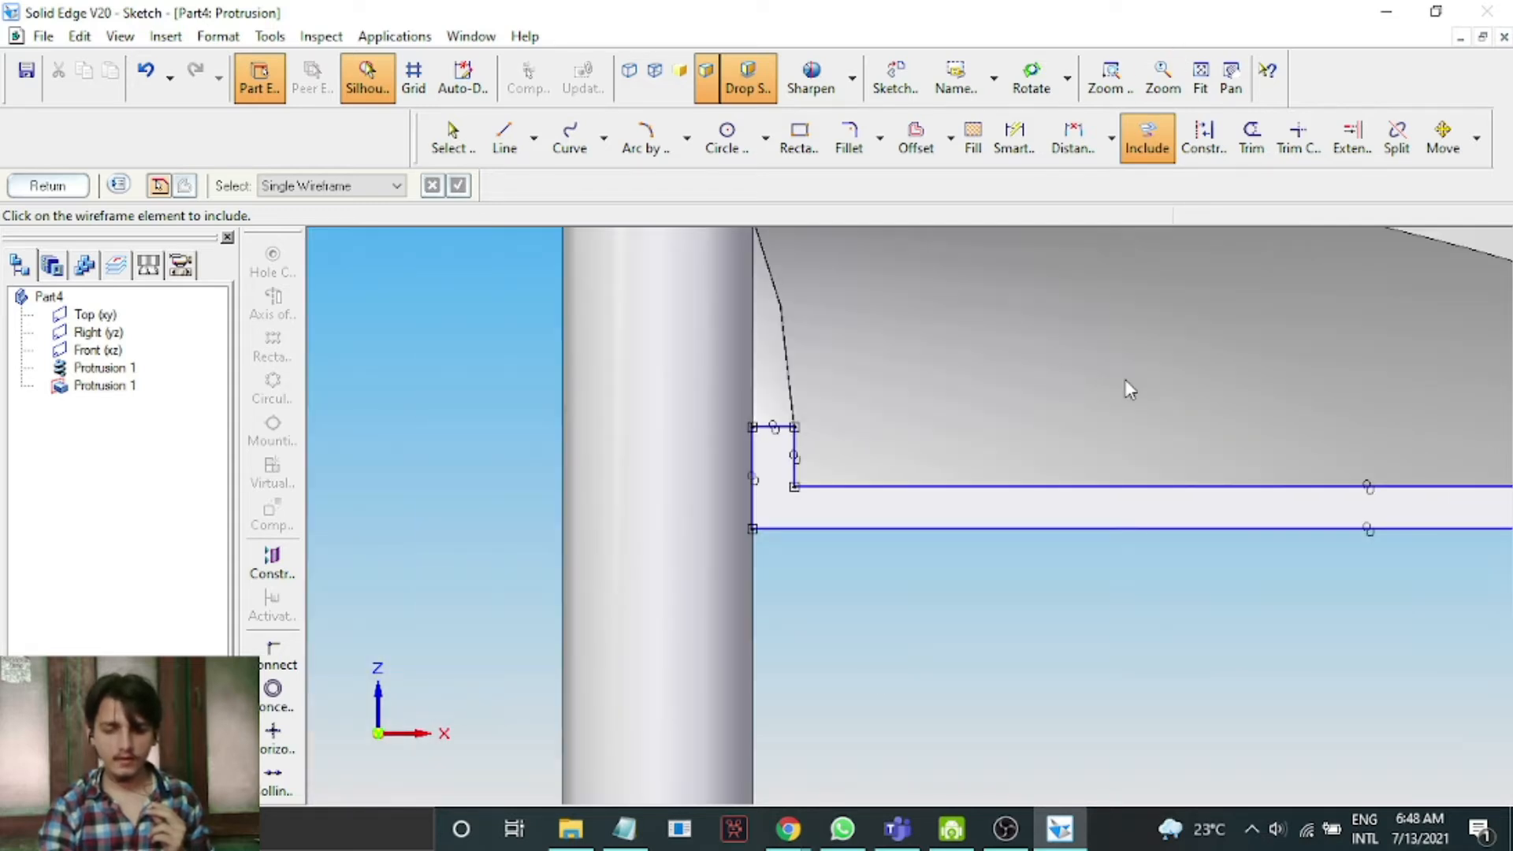
# Draw a line joining the outer corners of the included edges to close the profile.
pyautogui.click(1230, 79)
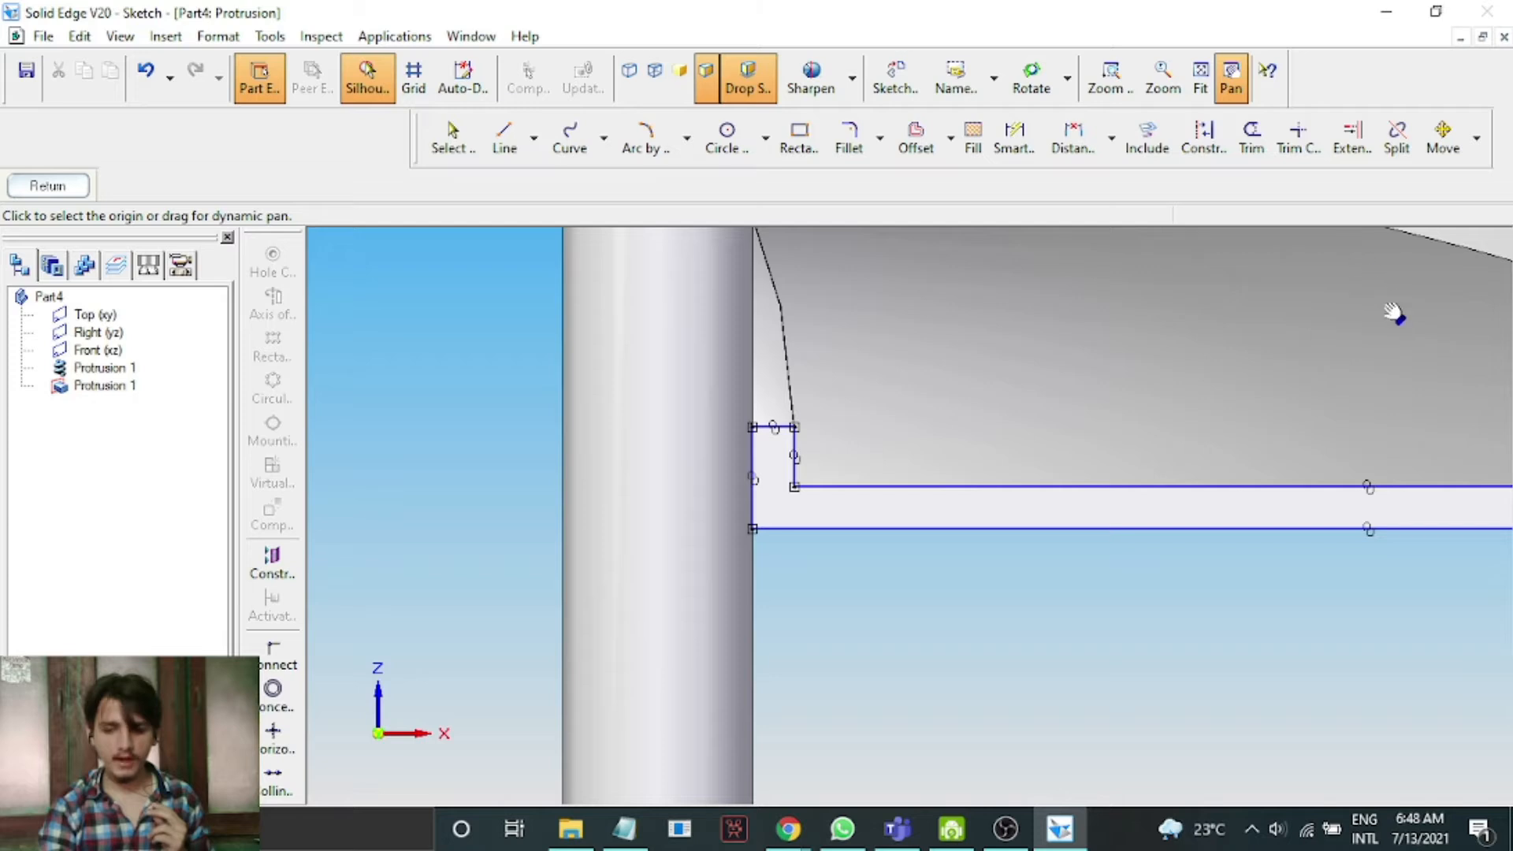
pyautogui.moveTo(1392, 356); pyautogui.dragTo(868, 368)
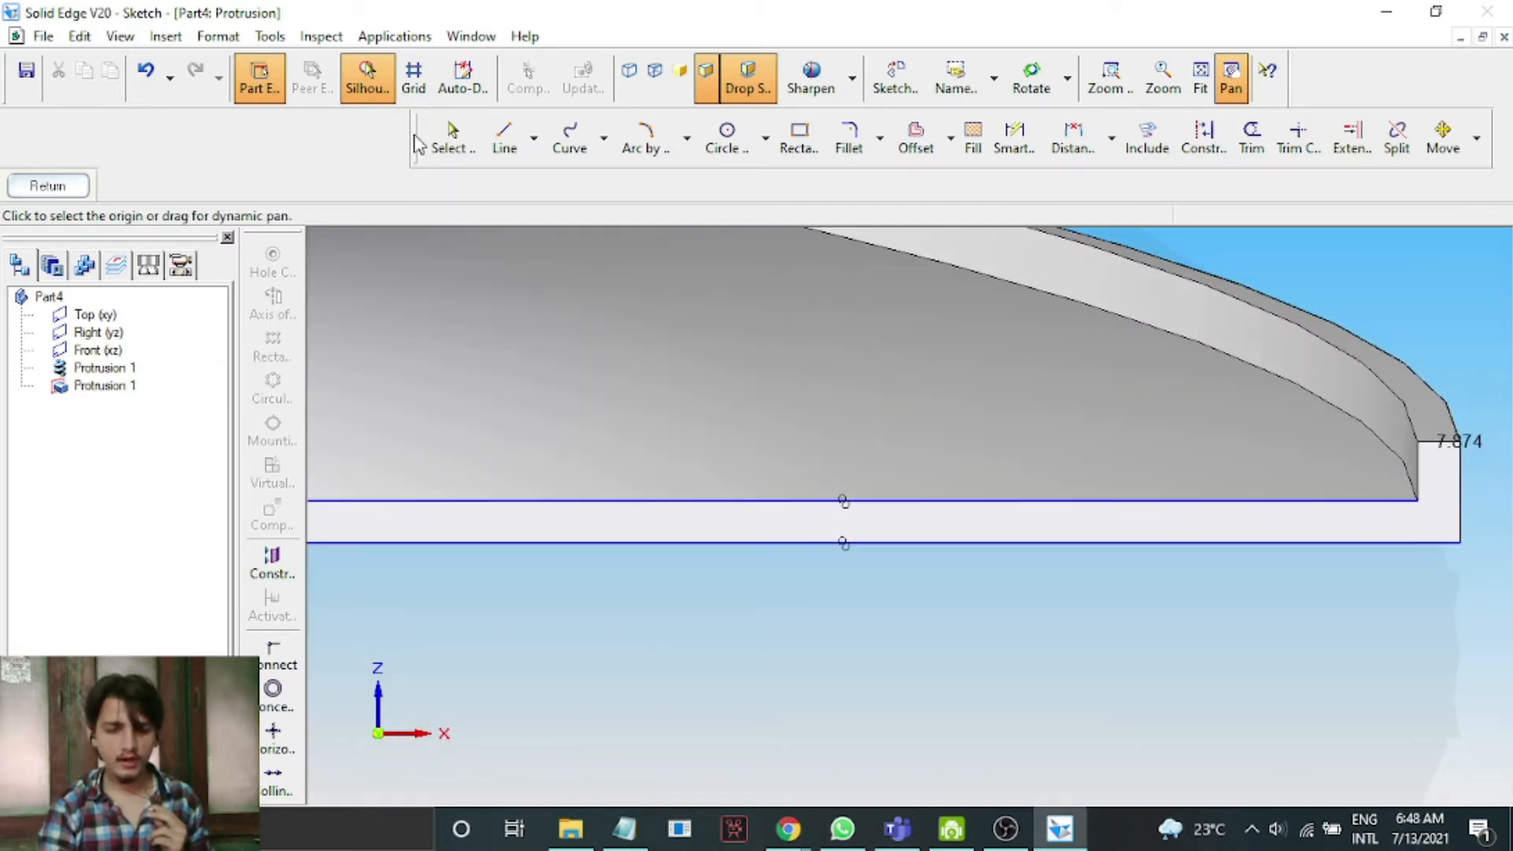
pyautogui.click(504, 146)
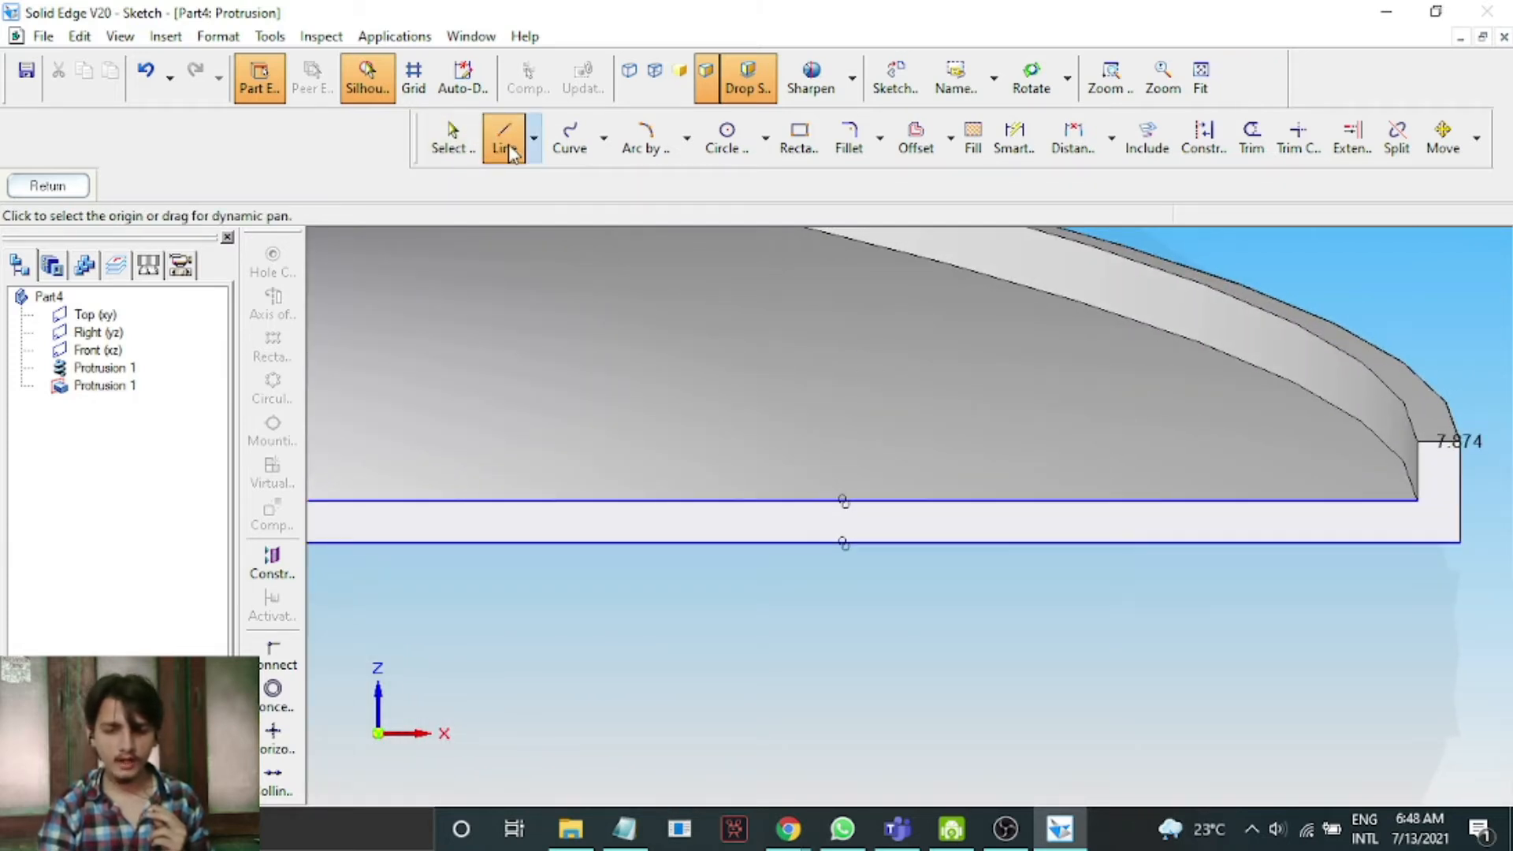
pyautogui.click(1459, 543)
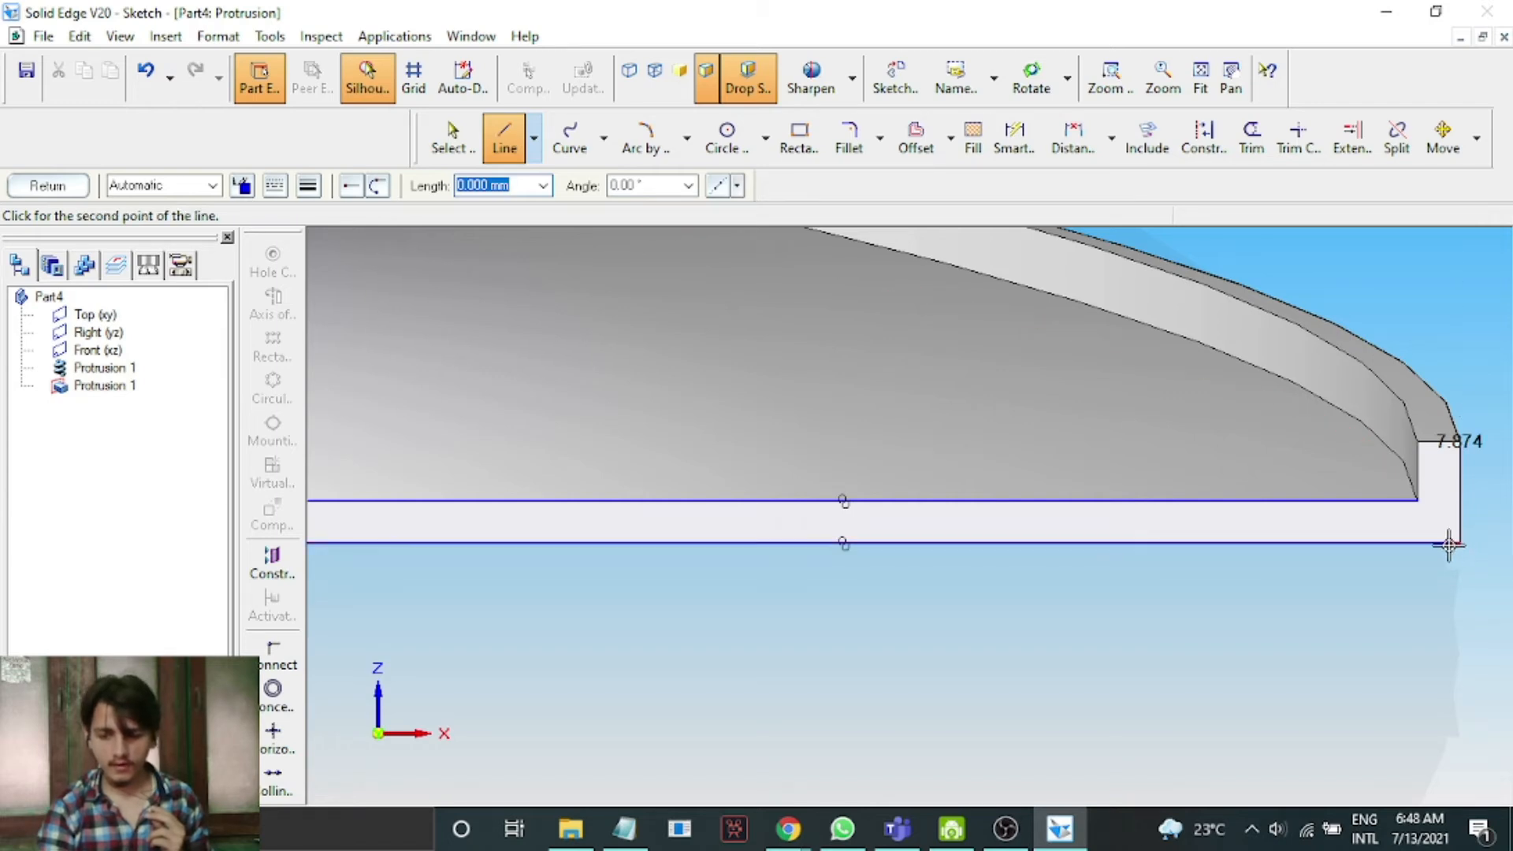
pyautogui.click(1368, 502)
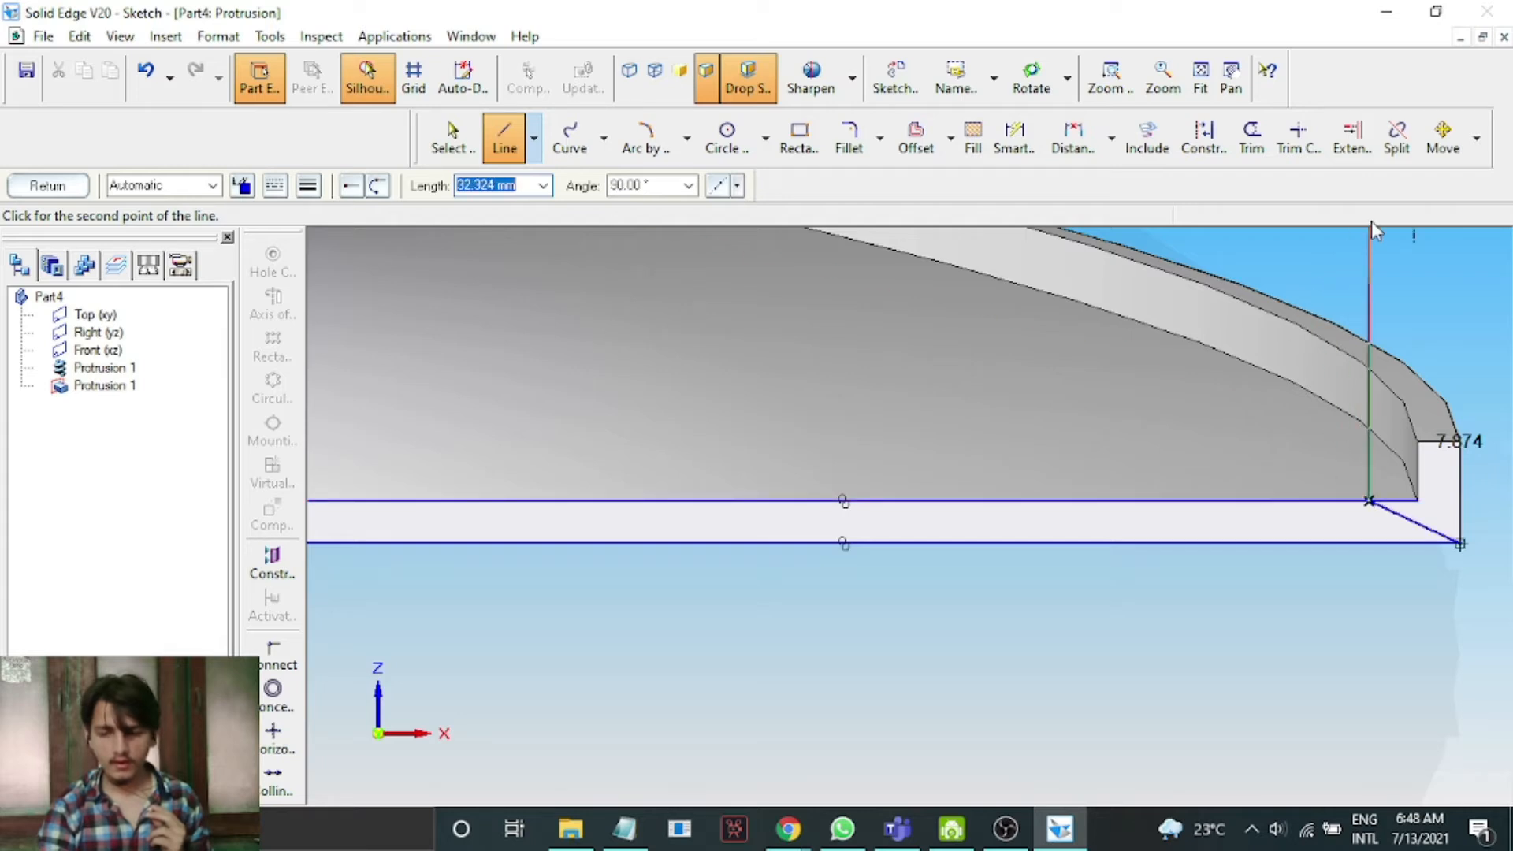
pyautogui.rightClick(1349, 246)
# Trim the leftover edge segment at the outer end and finish the sketch.
pyautogui.click(1251, 136)
pyautogui.click(1386, 502)
pyautogui.click(52, 189)
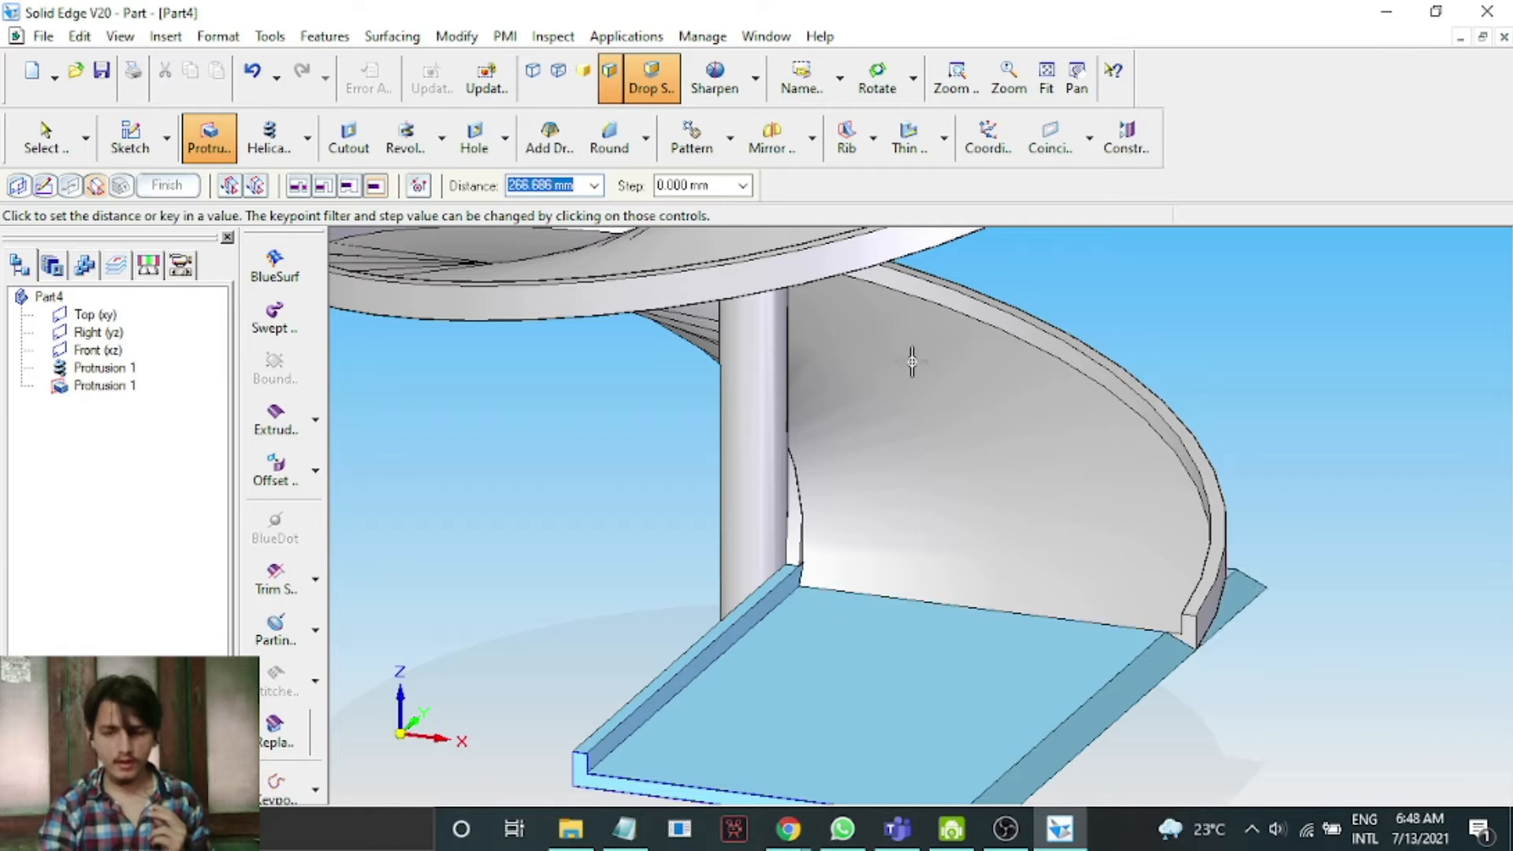
# Extend the protrusion up to the helix's lower end point and finish the feature.
pyautogui.click(840, 82)
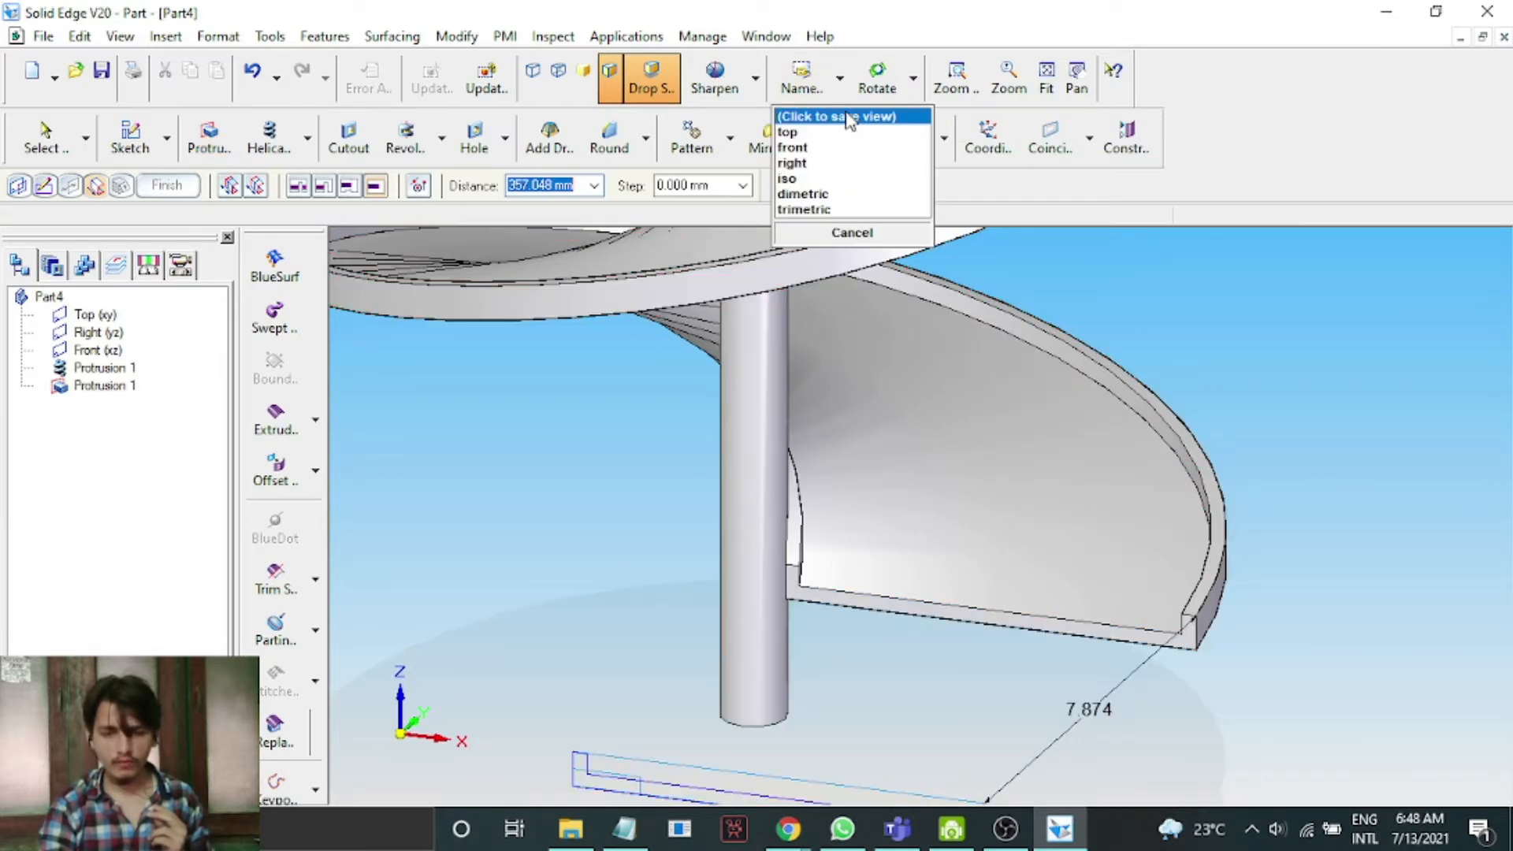
pyautogui.click(840, 163)
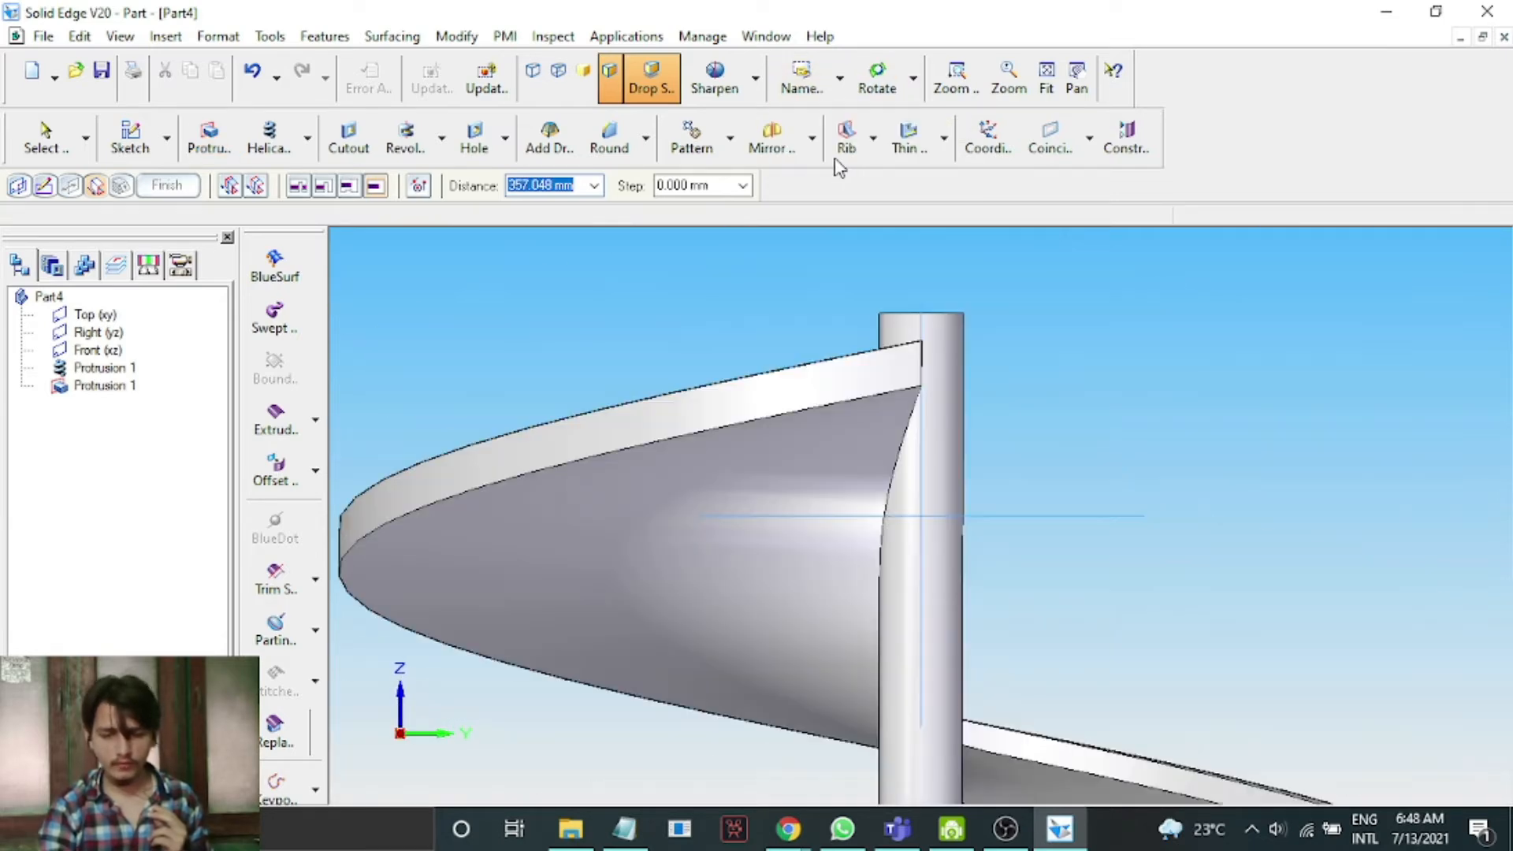
pyautogui.click(1047, 75)
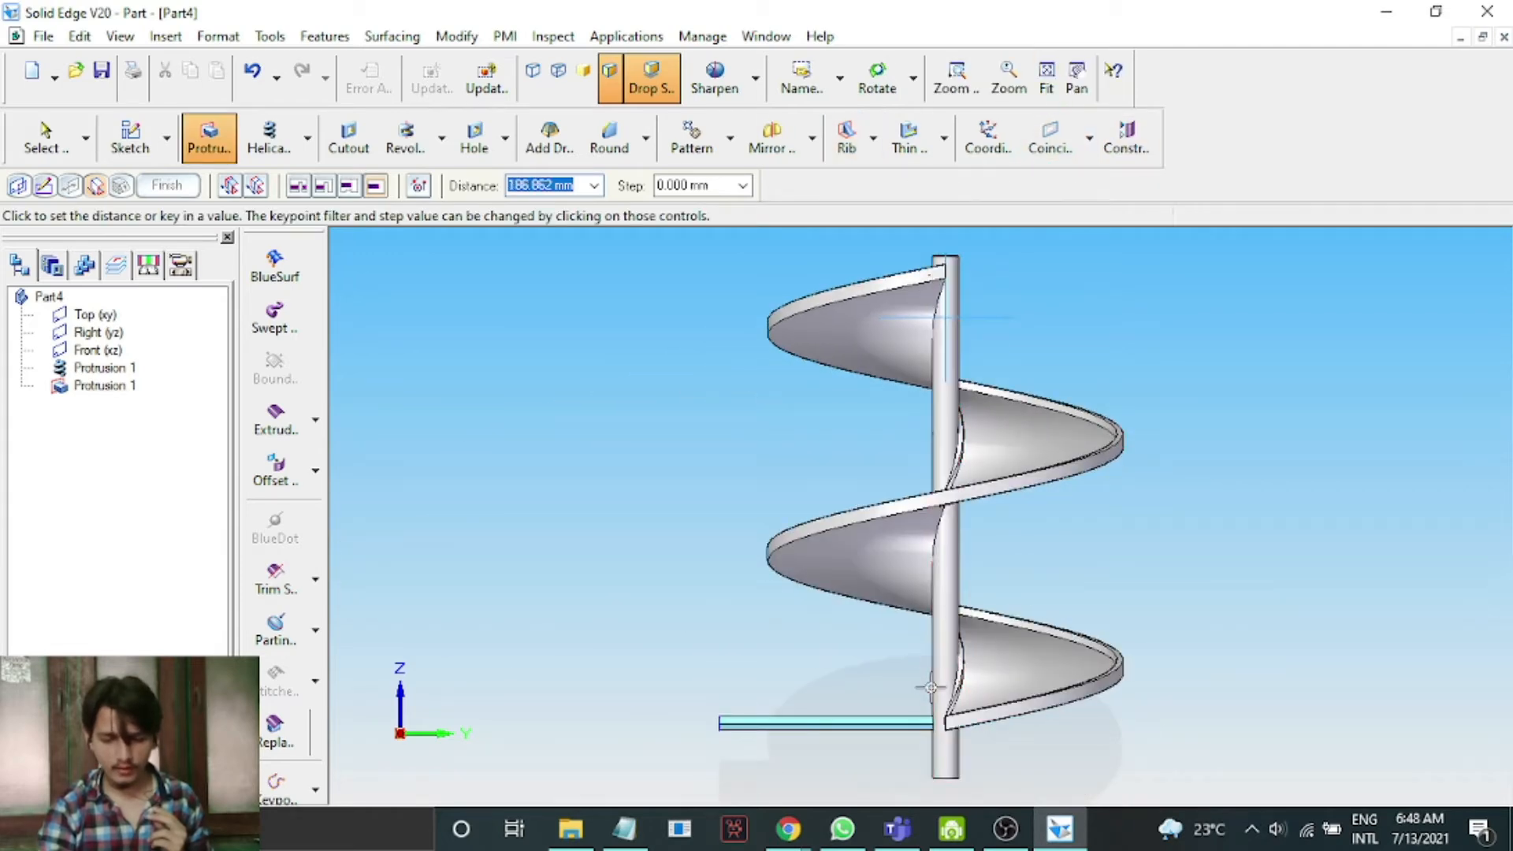
pyautogui.scroll(5, 936, 718)
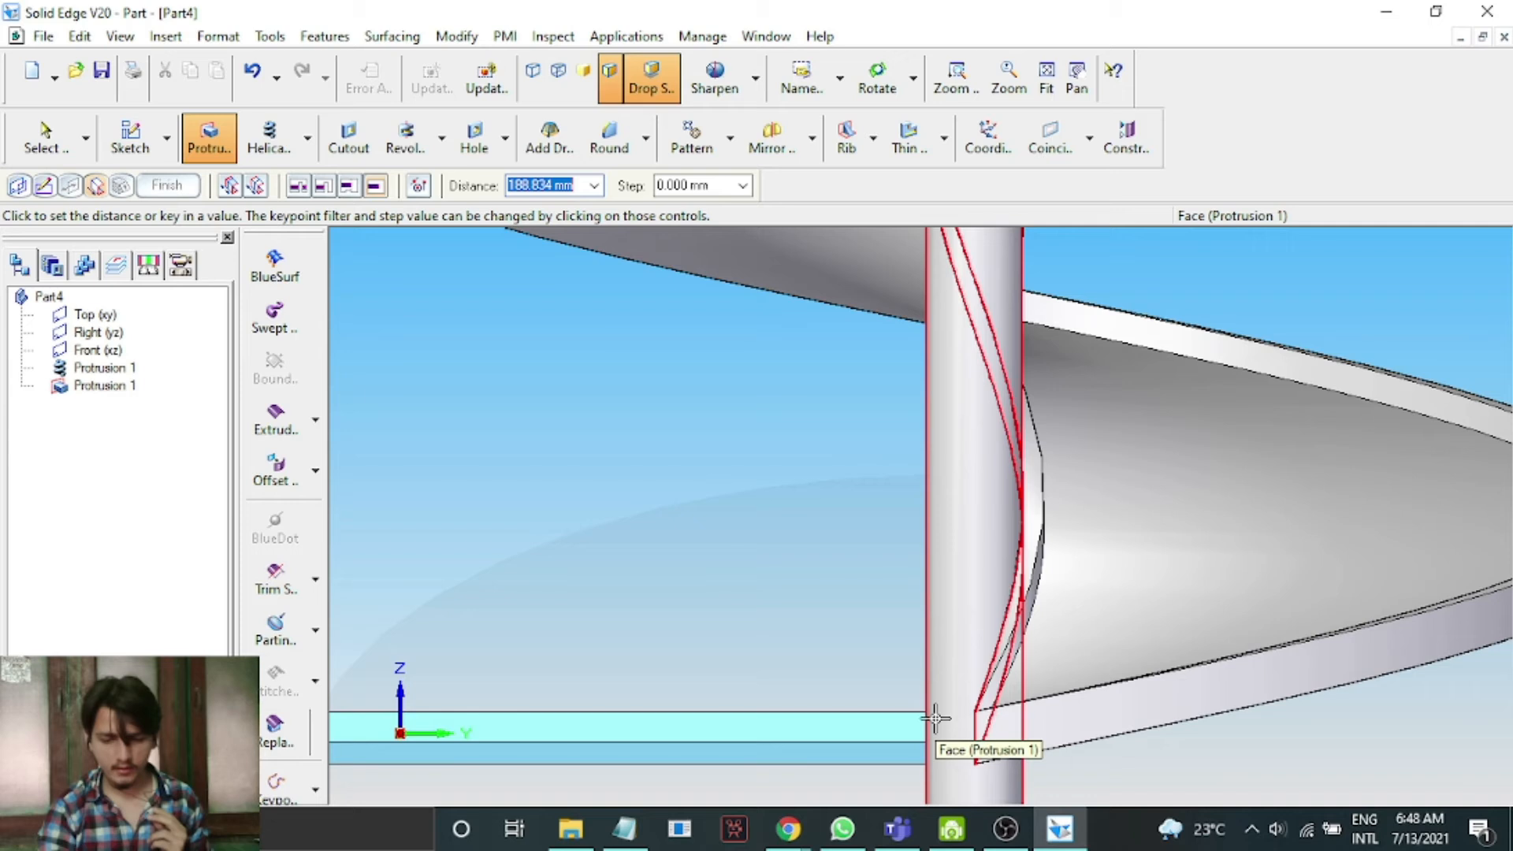
pyautogui.click(977, 733)
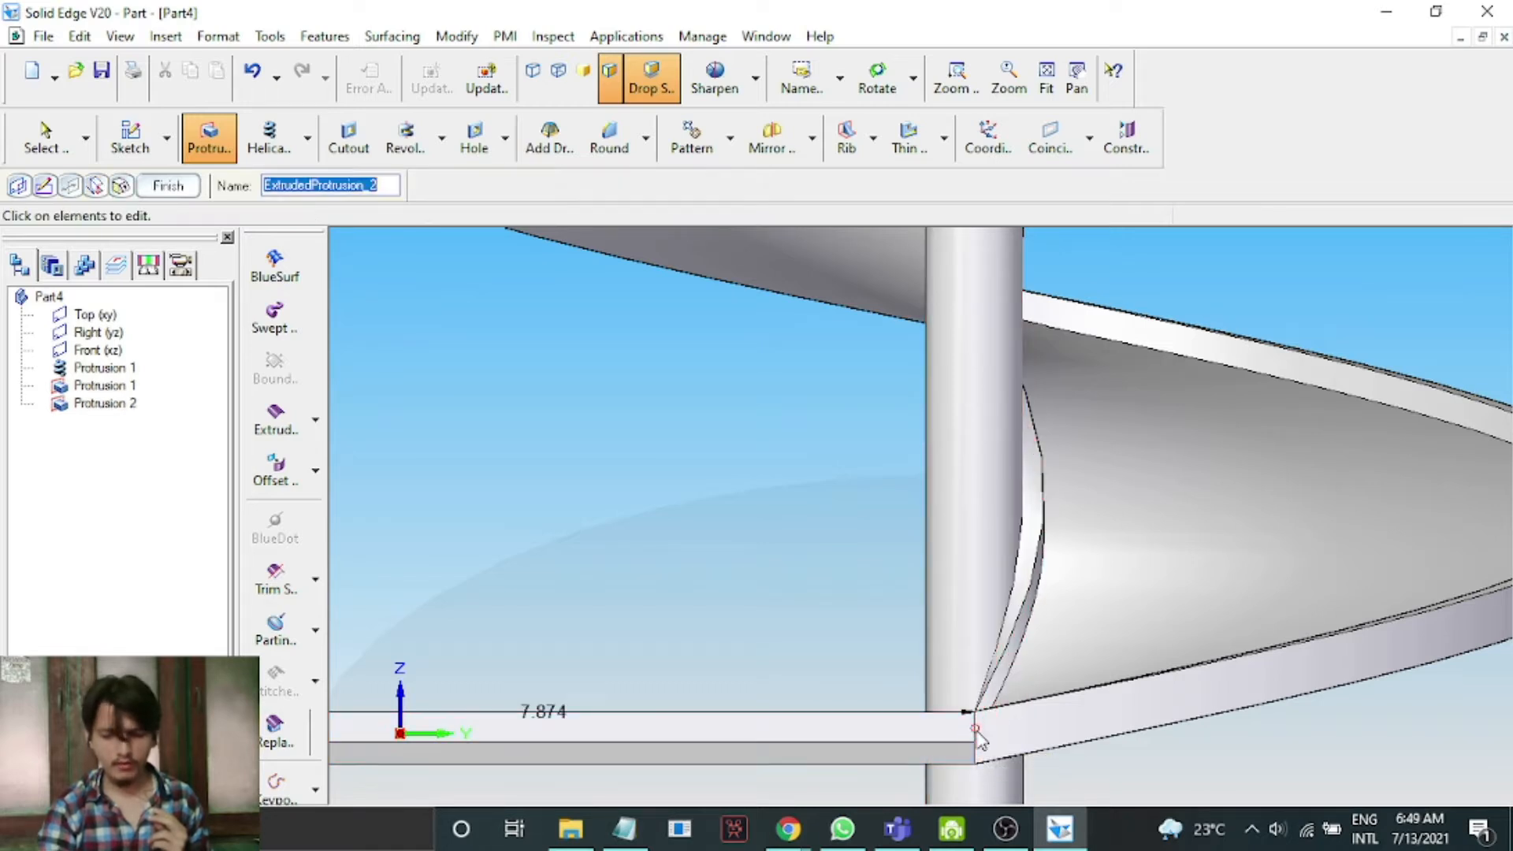
pyautogui.click(167, 192)
pyautogui.click(168, 189)
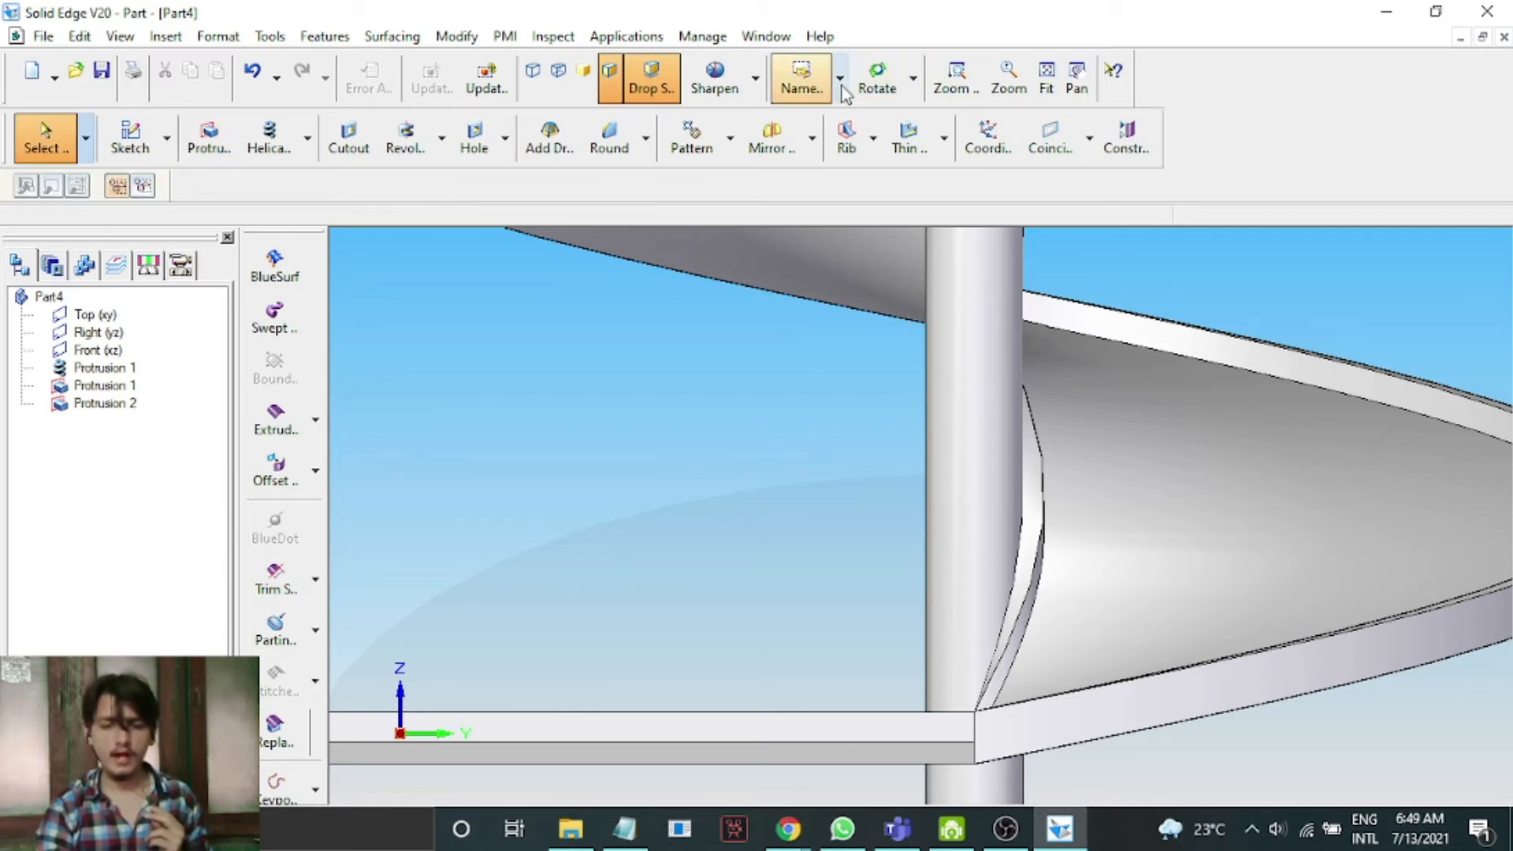
# Switch to the dimetric view, fit and rotate the model to inspect the finished part.
pyautogui.click(911, 80)
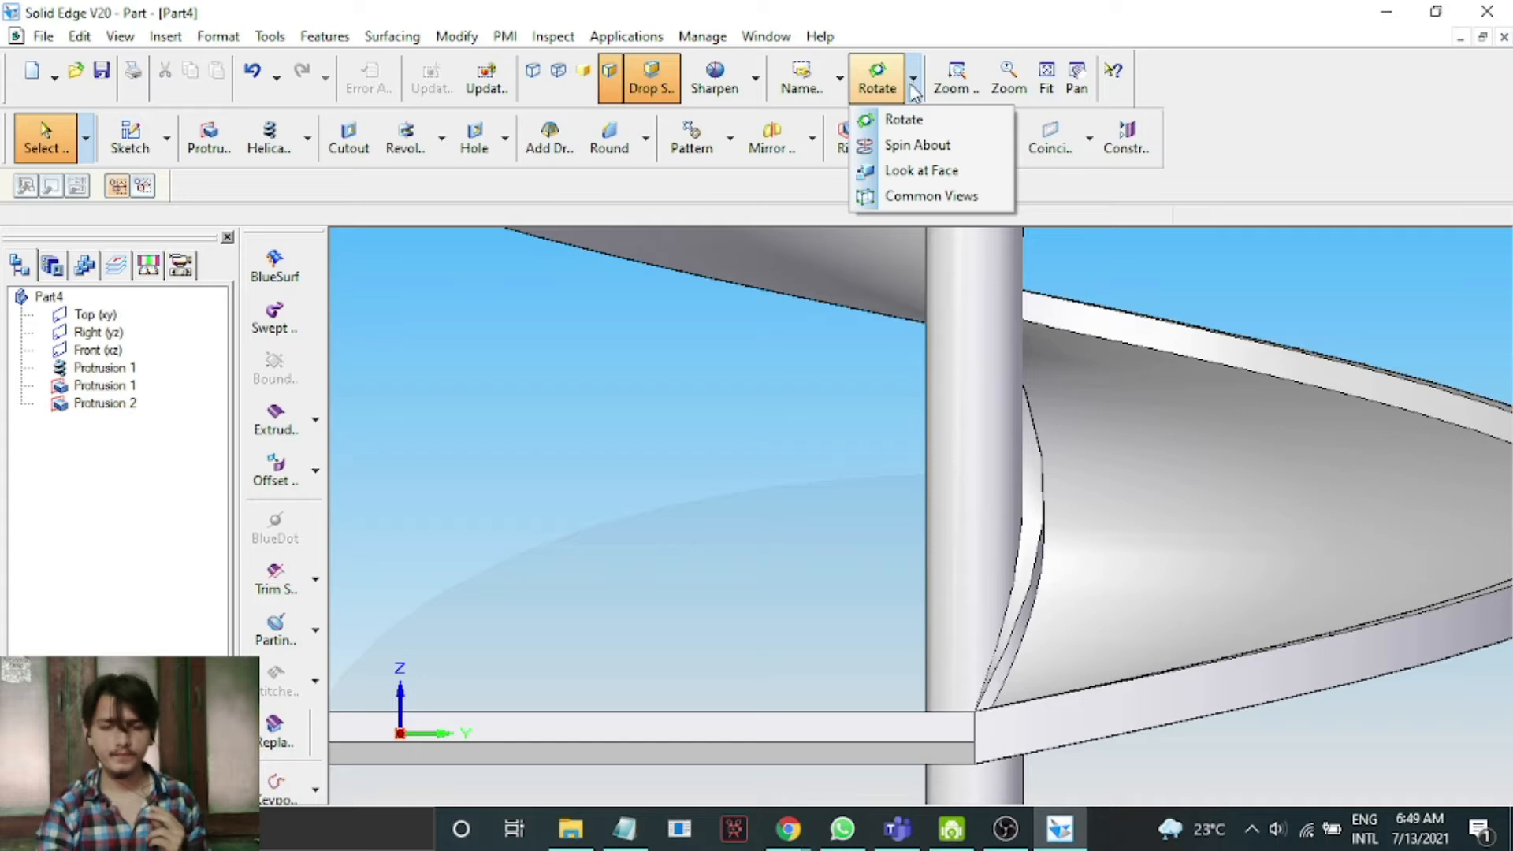
pyautogui.click(839, 80)
pyautogui.click(839, 80)
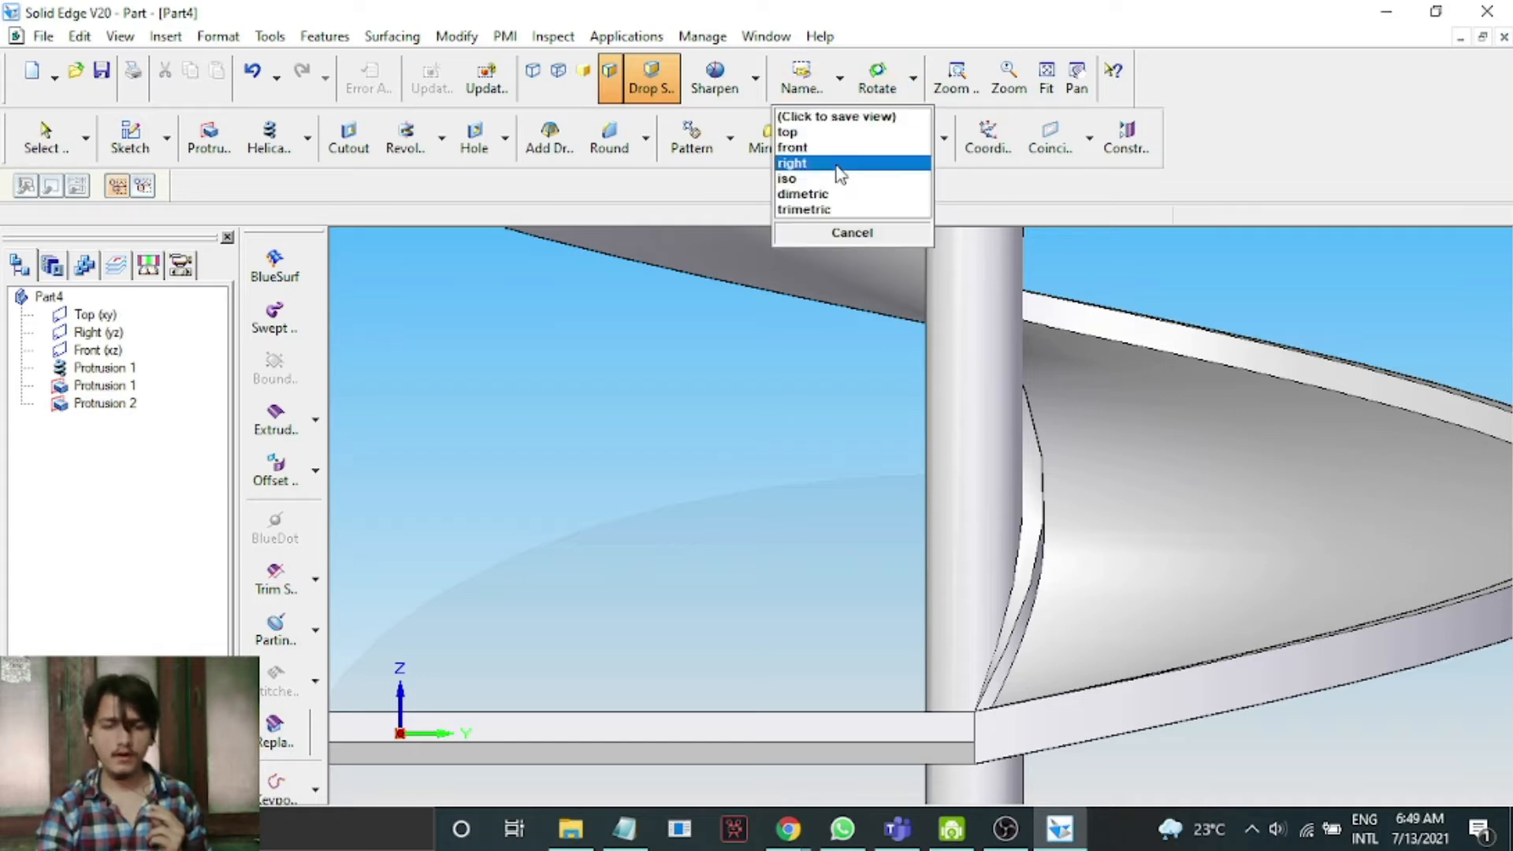
pyautogui.click(839, 194)
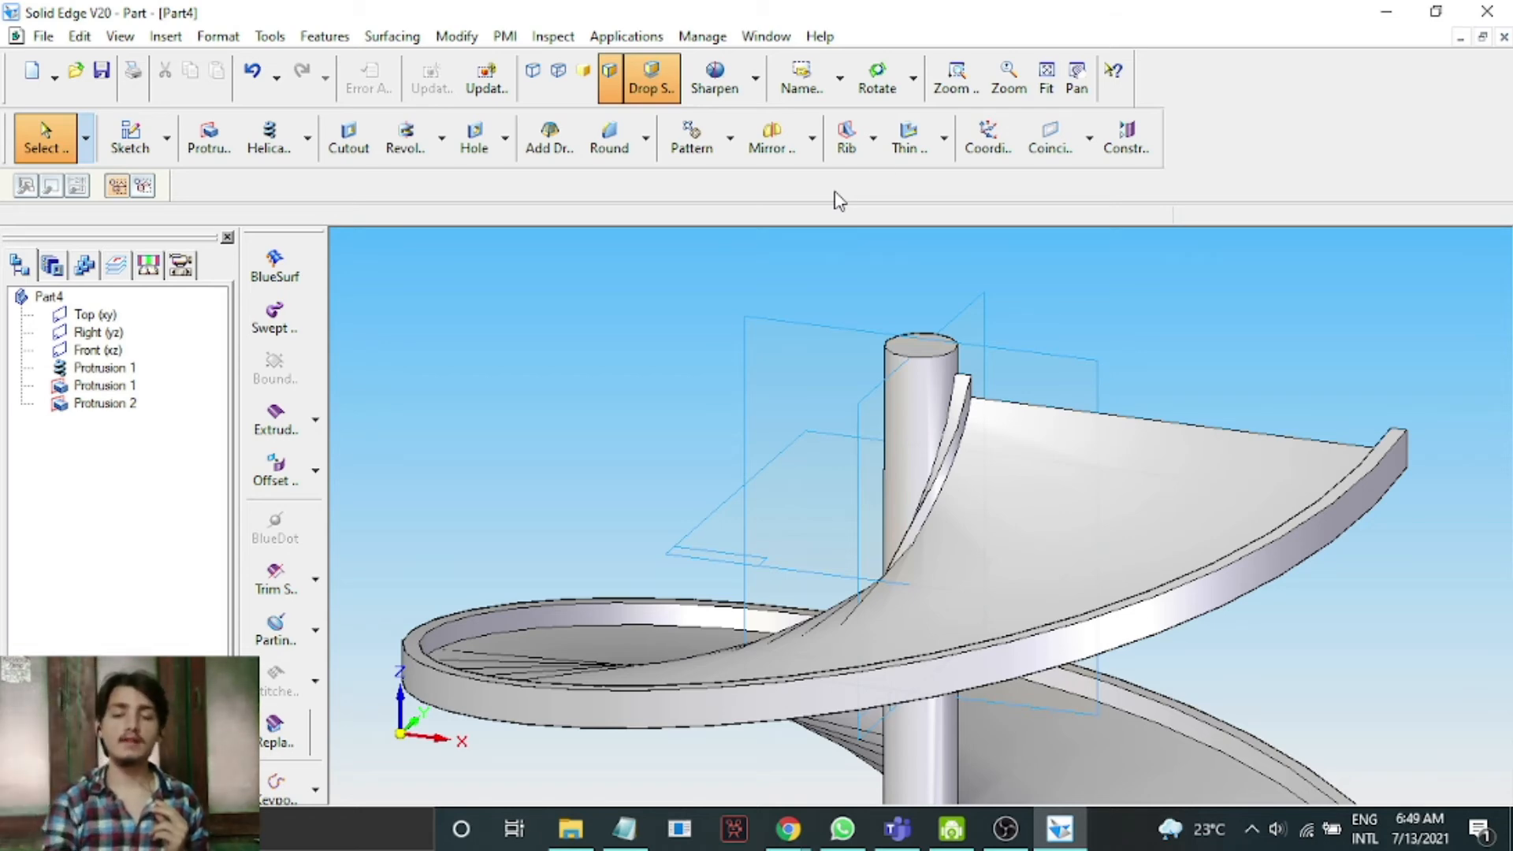
pyautogui.click(1046, 75)
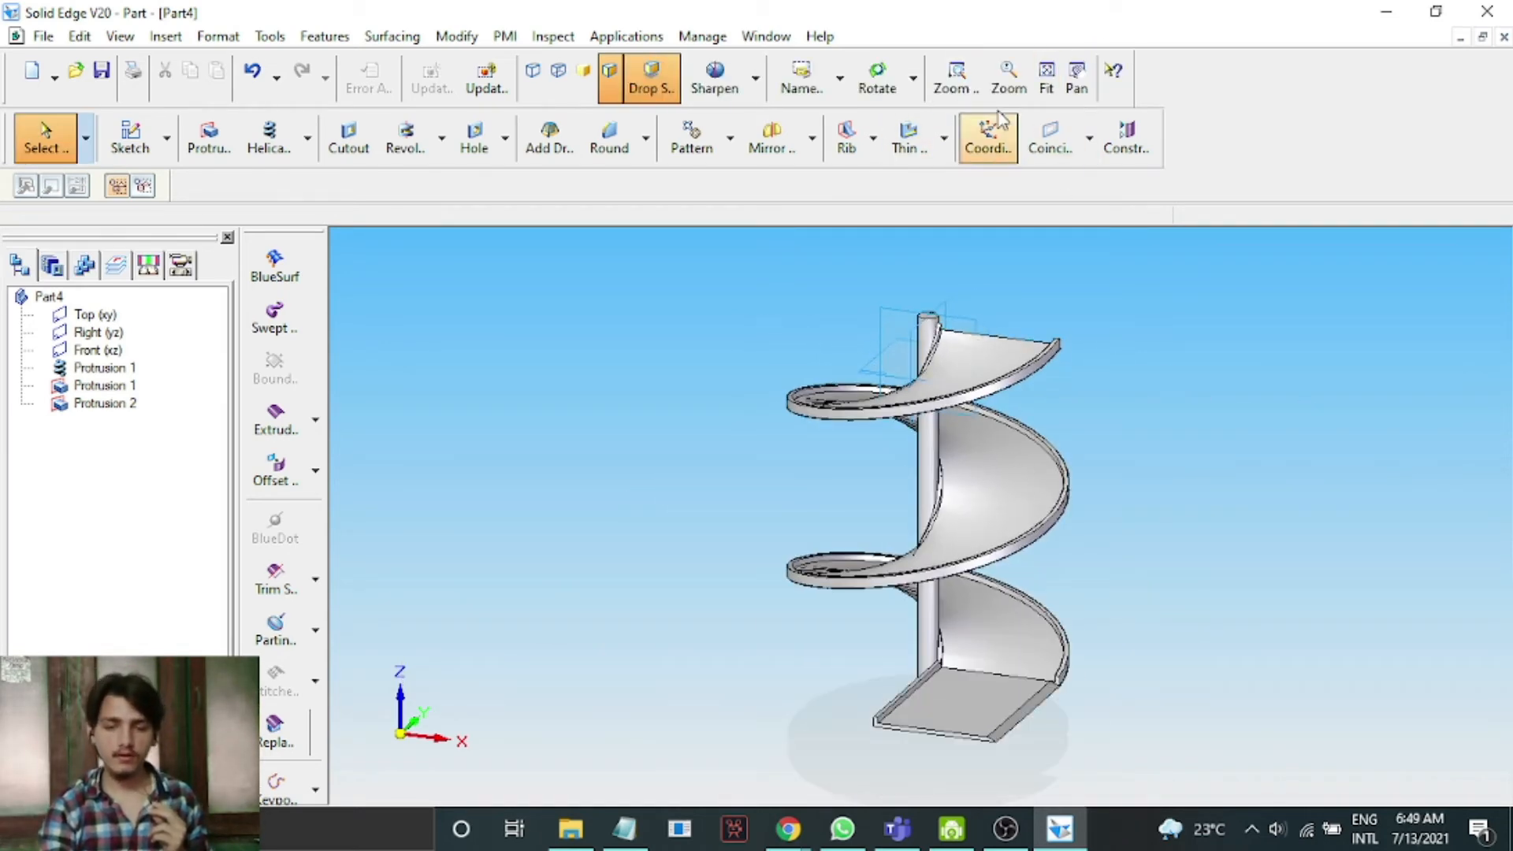
pyautogui.click(876, 75)
pyautogui.moveTo(1216, 573); pyautogui.dragTo(1246, 583)
# Paint the helical protrusion with the Orange style using Part Painter, selecting by feature.
pyautogui.click(217, 36)
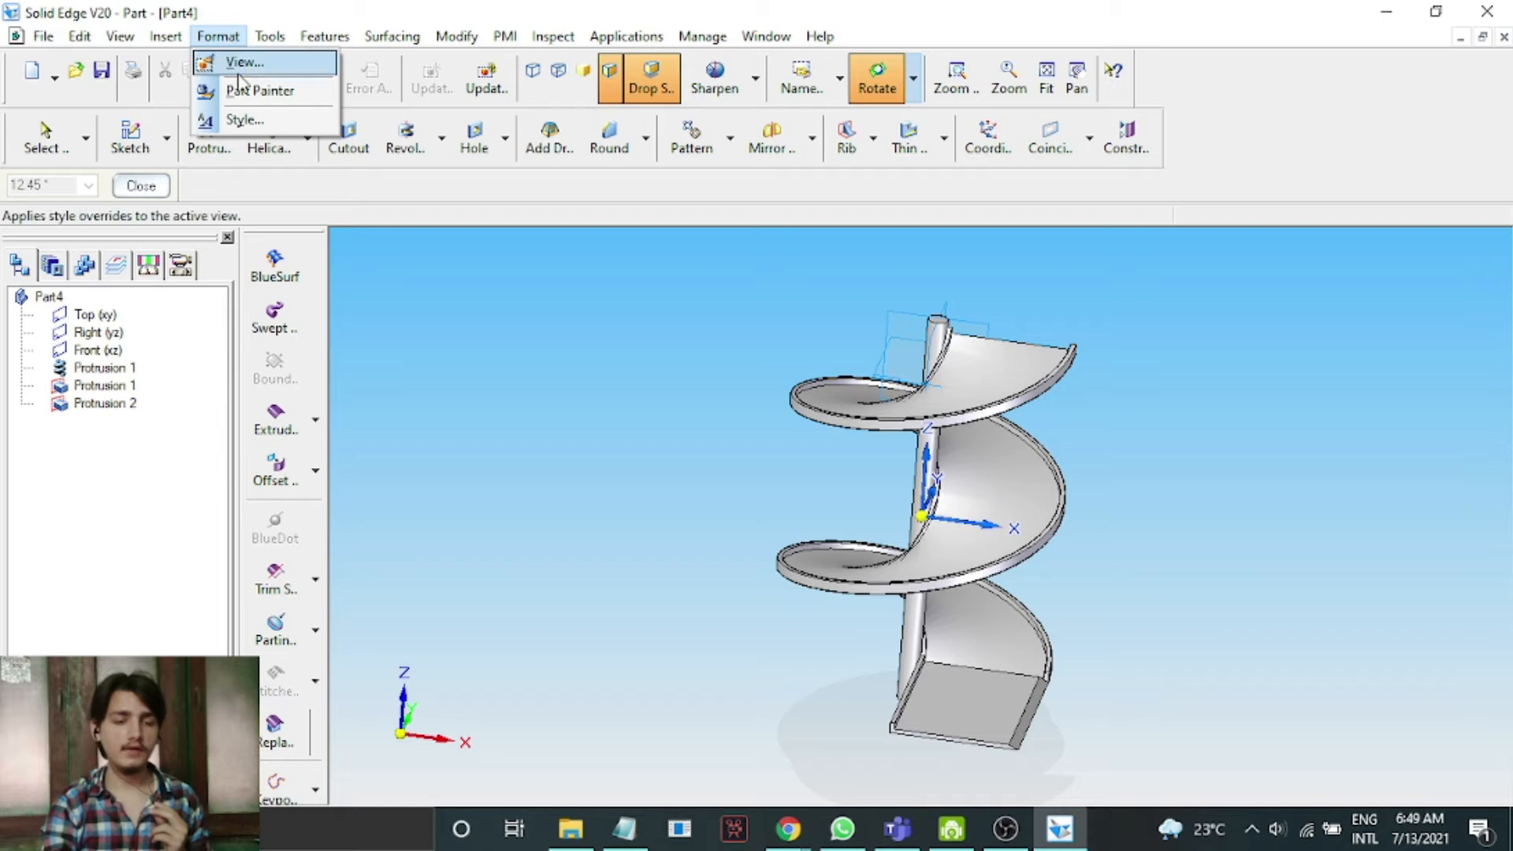
pyautogui.click(241, 91)
pyautogui.click(146, 186)
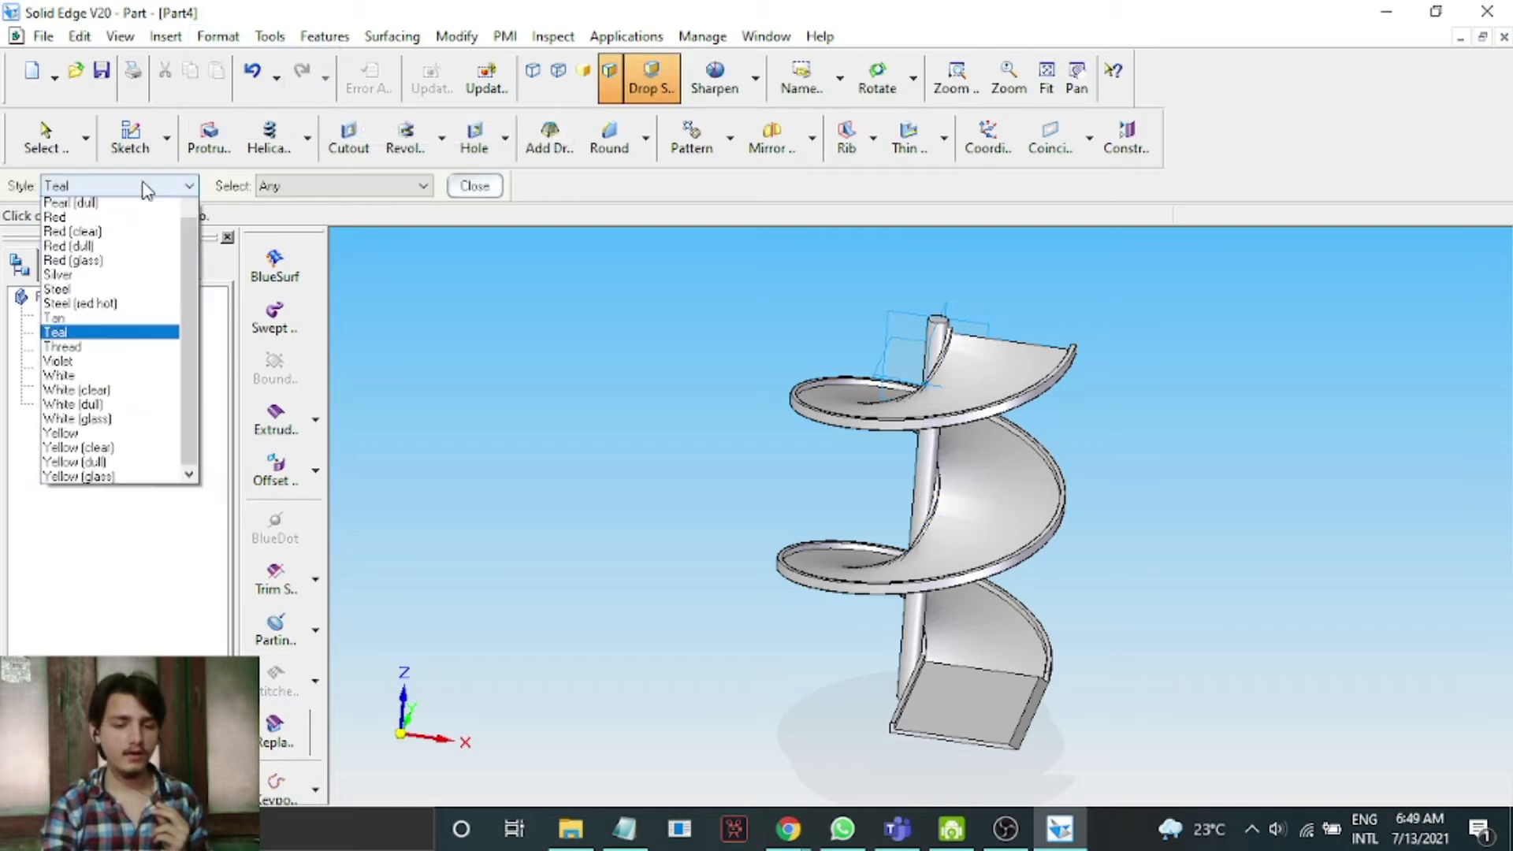
pyautogui.press('o')
pyautogui.click(146, 186)
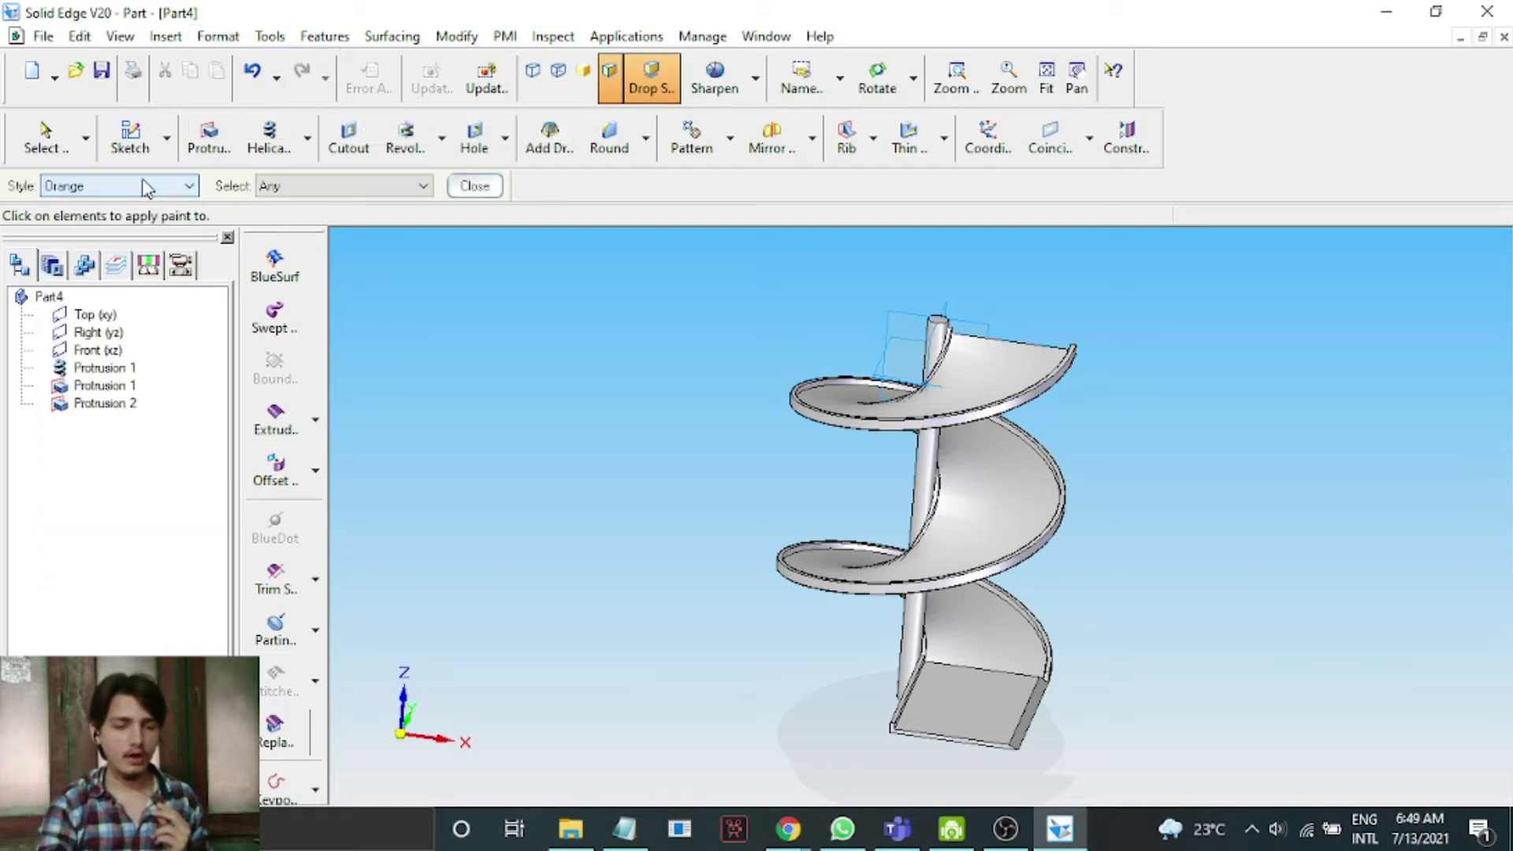
pyautogui.click(310, 189)
pyautogui.click(313, 236)
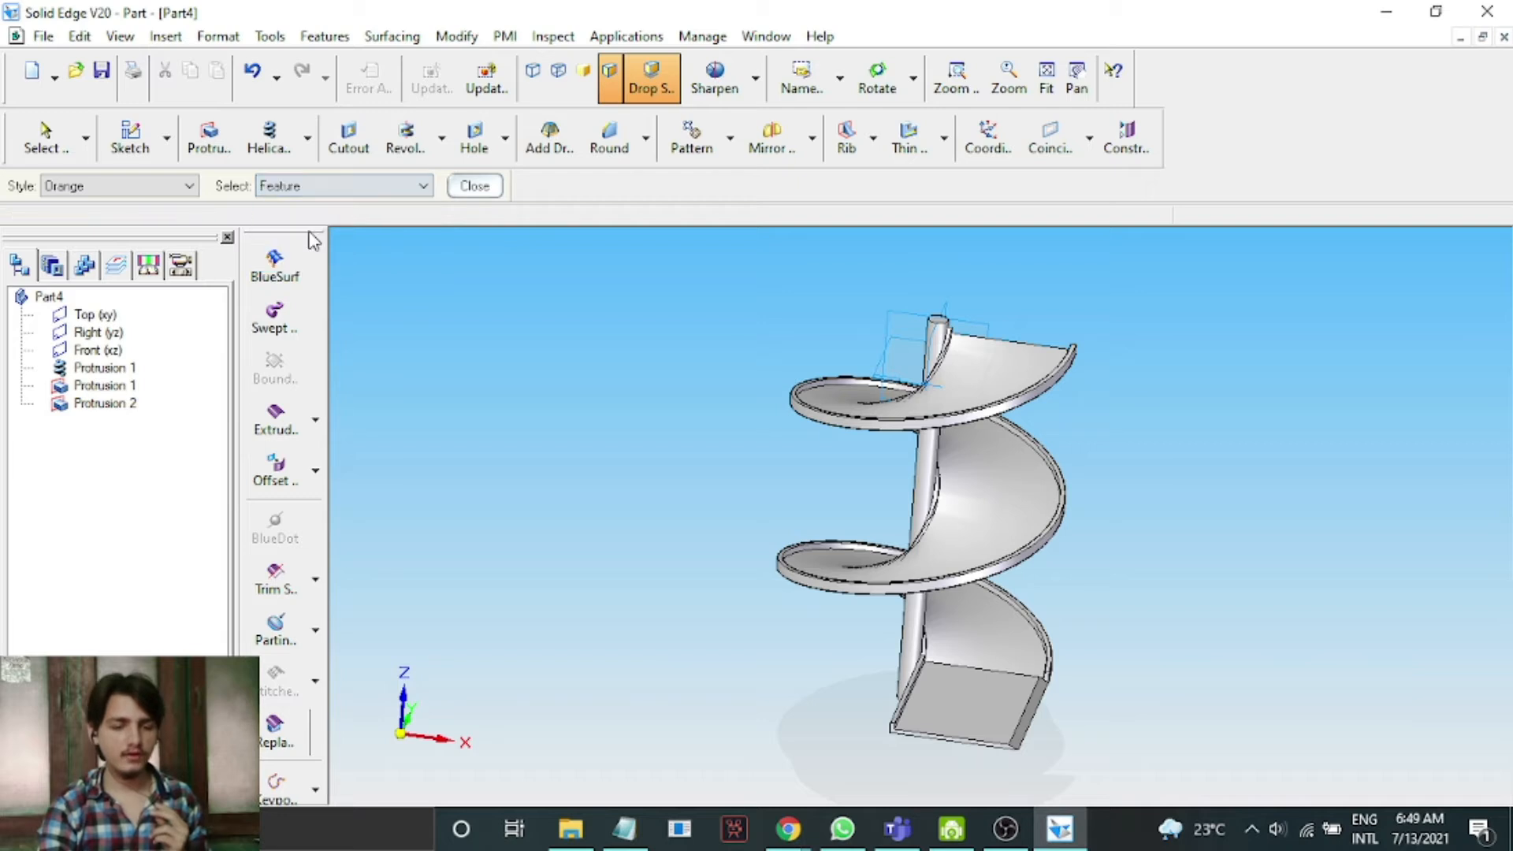
pyautogui.click(100, 370)
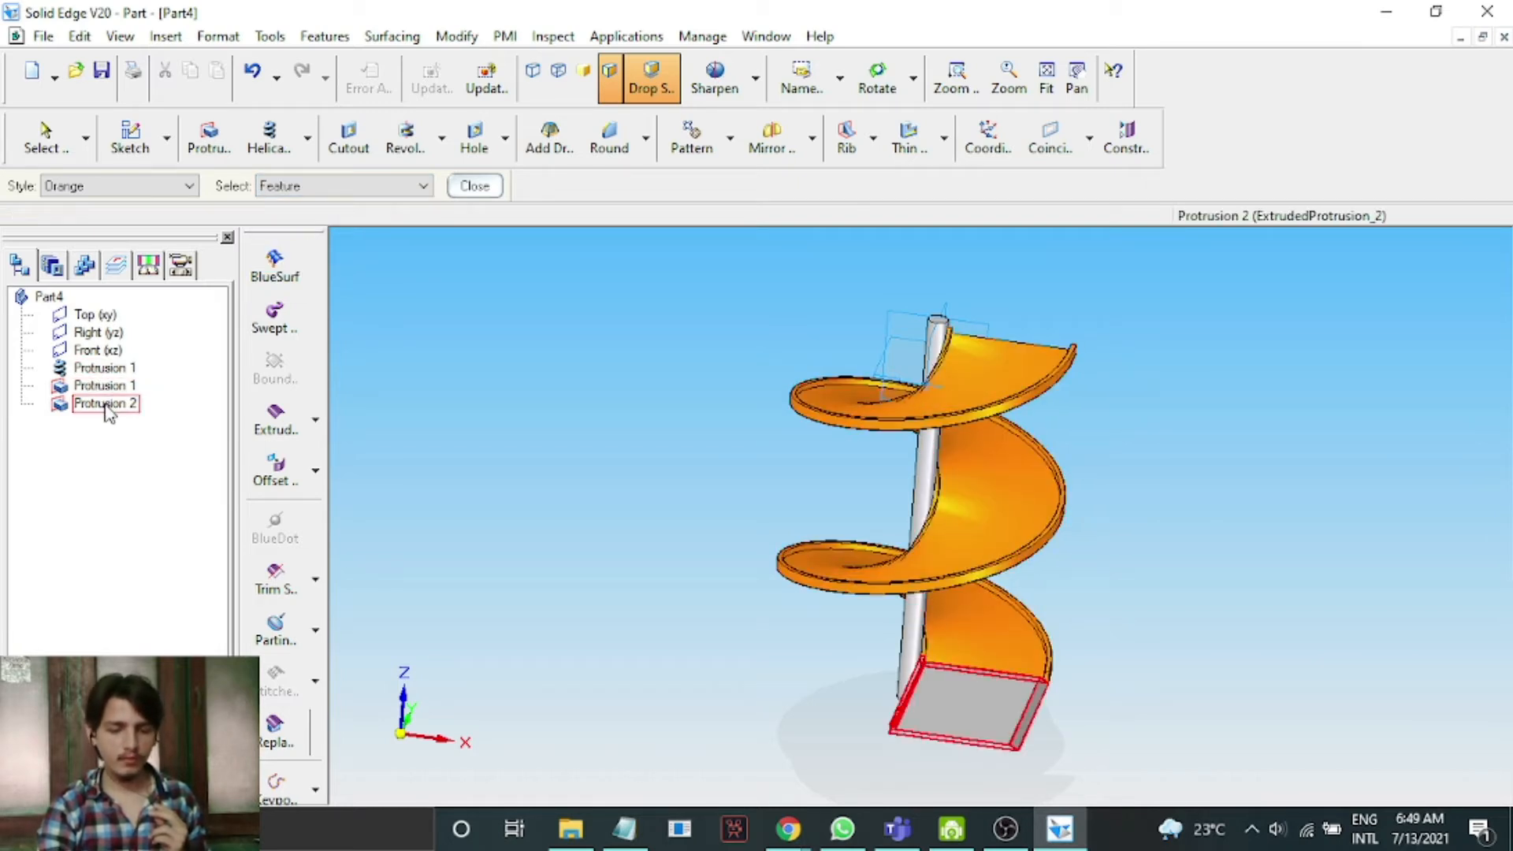
# Paint the base plate Green with Part Painter, selecting by feature.
pyautogui.click(129, 191)
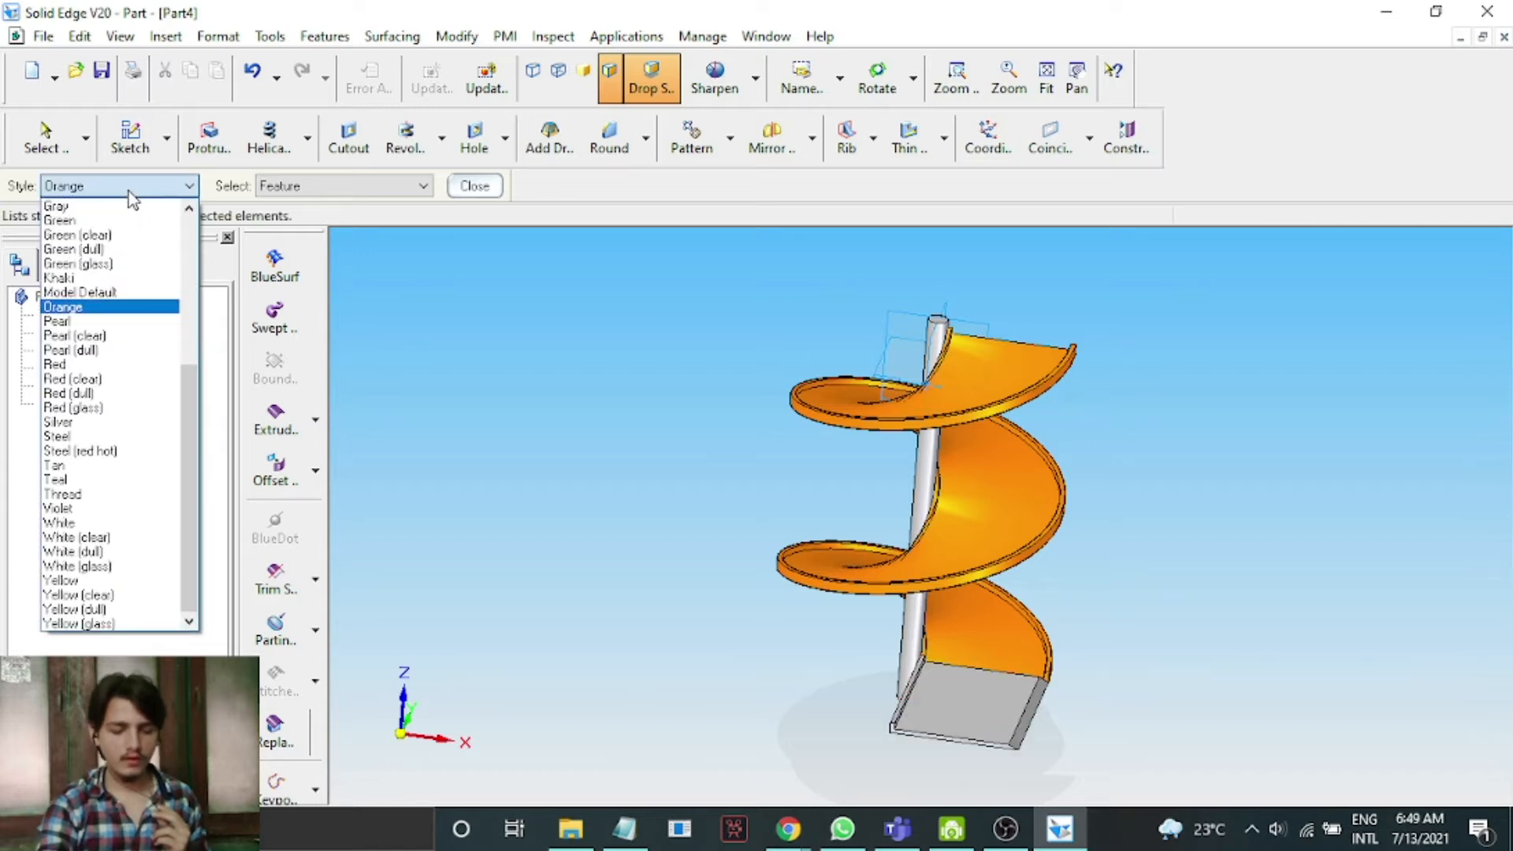
pyautogui.scroll(8, 129, 192)
pyautogui.scroll(-2, 129, 191)
pyautogui.click(129, 191)
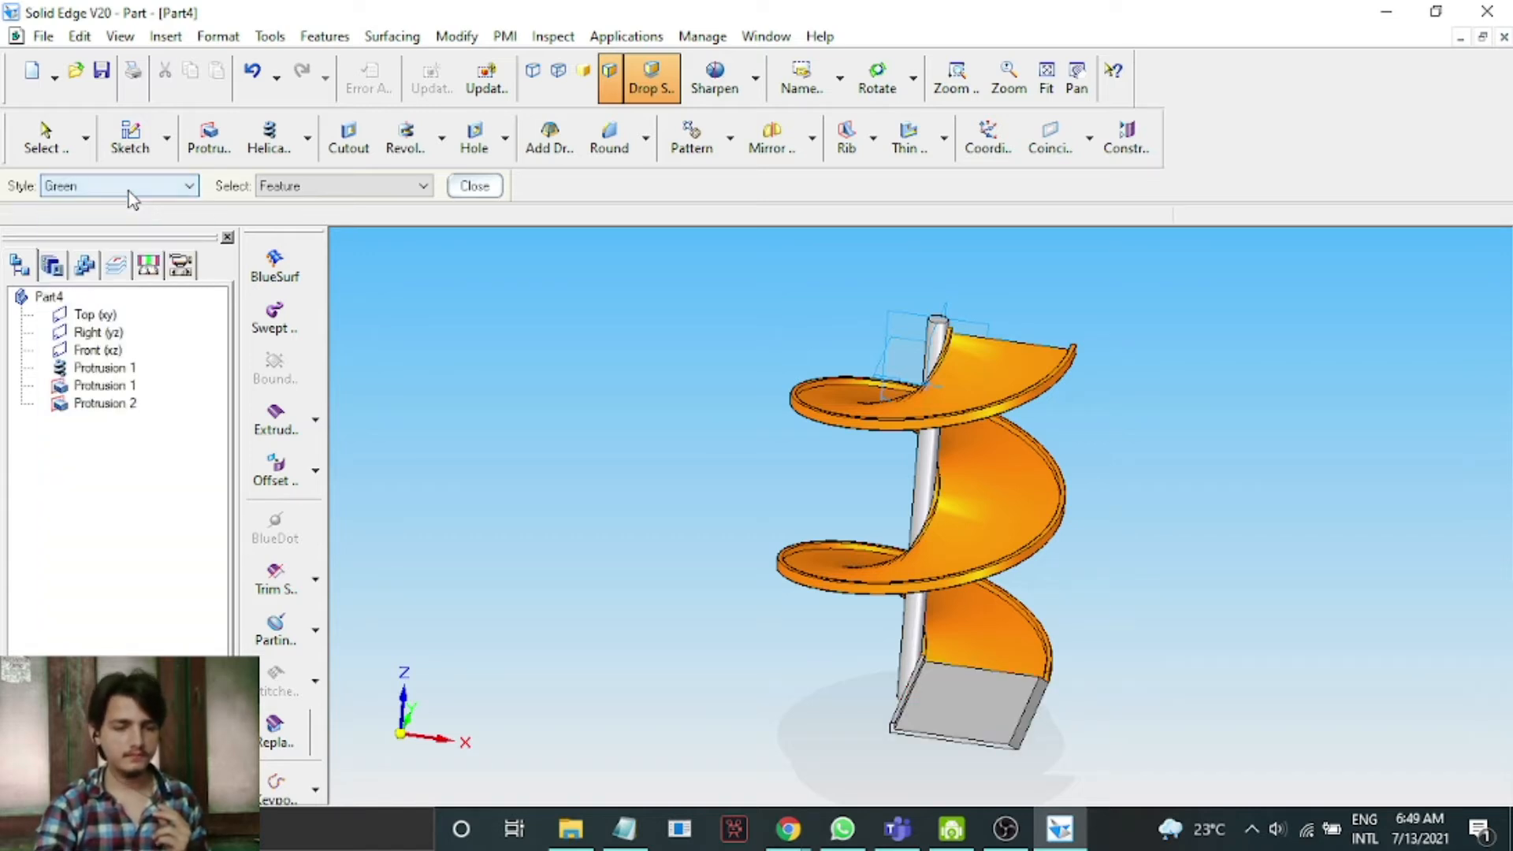
pyautogui.click(110, 404)
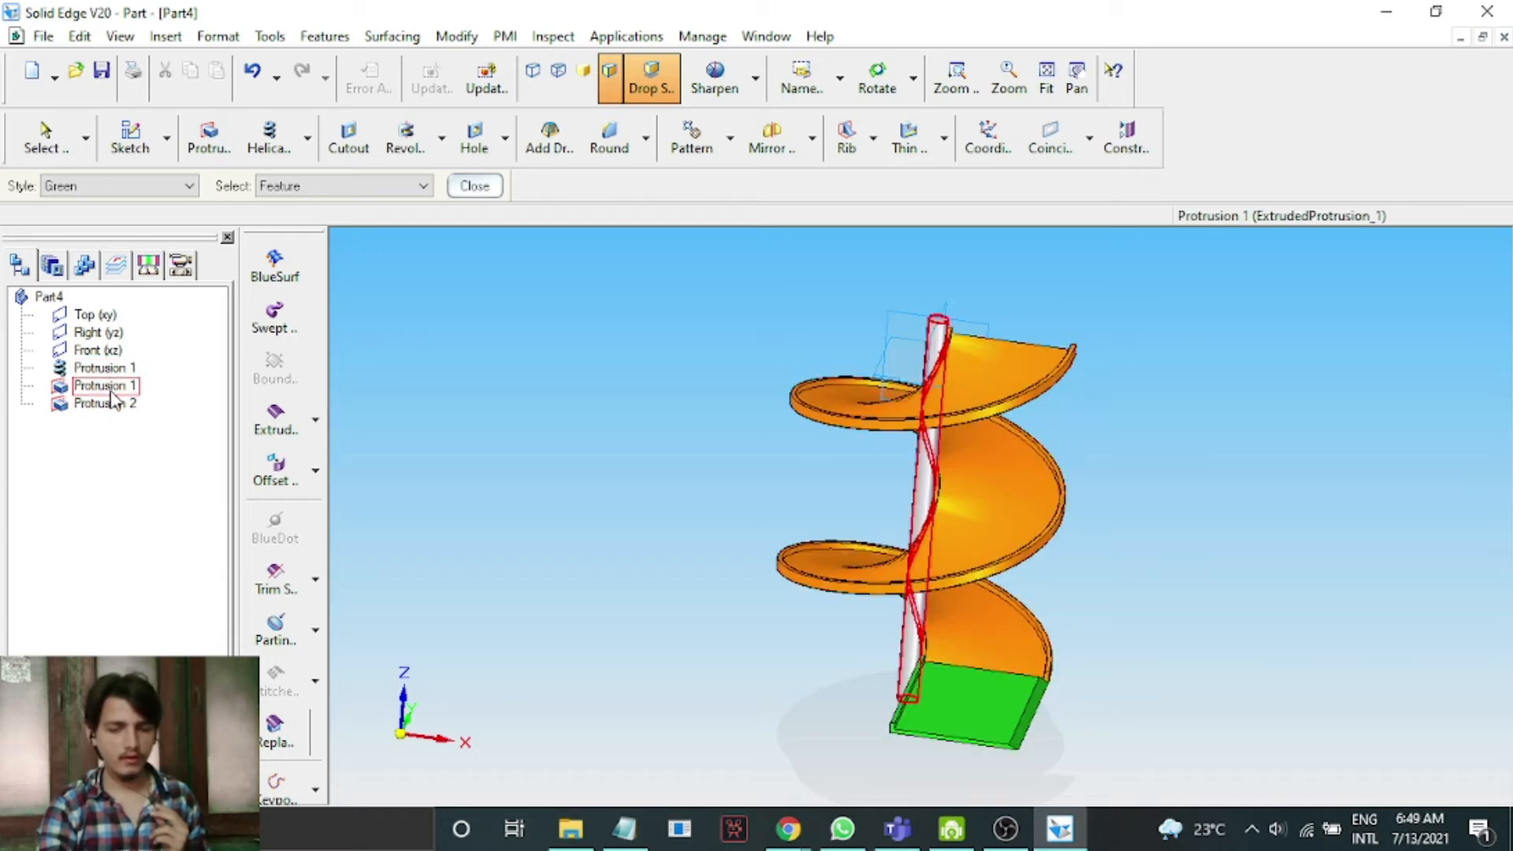
# Paint the central shaft with the Teal style.
pyautogui.click(179, 188)
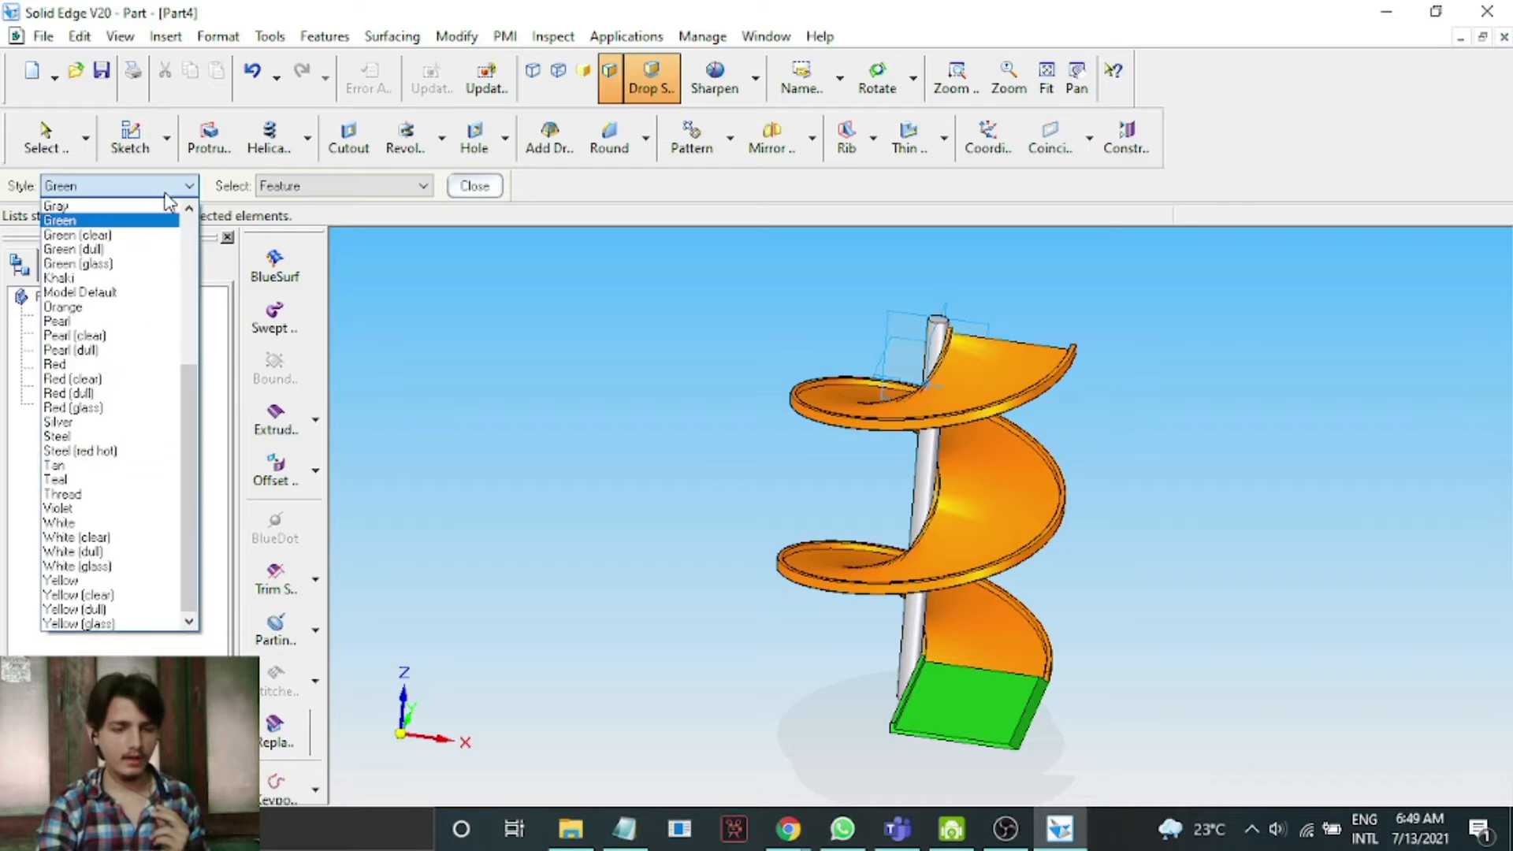
pyautogui.press('t')
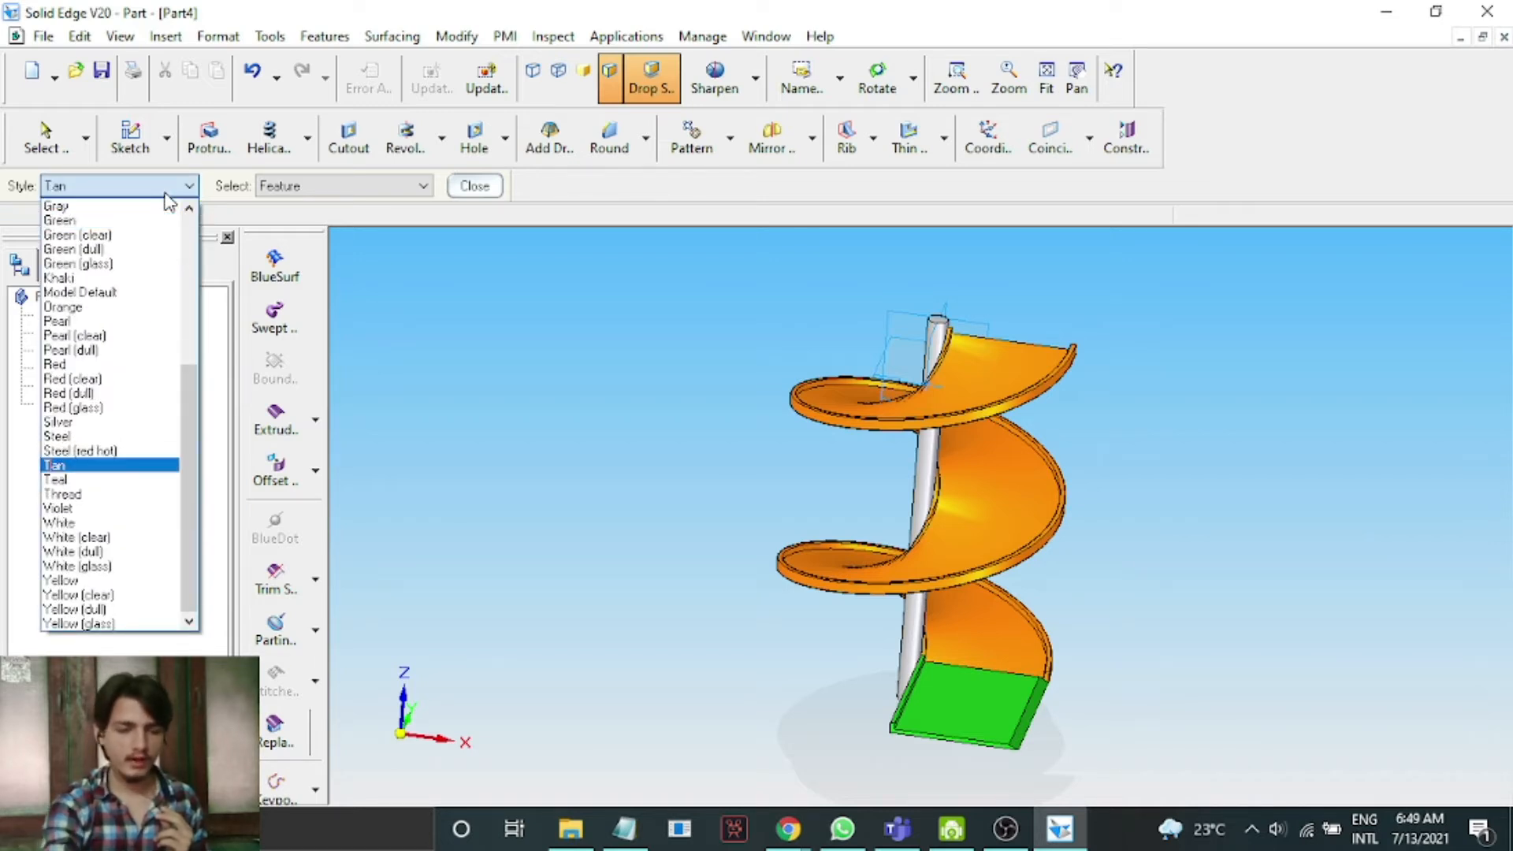
pyautogui.press('t')
pyautogui.press('Return')
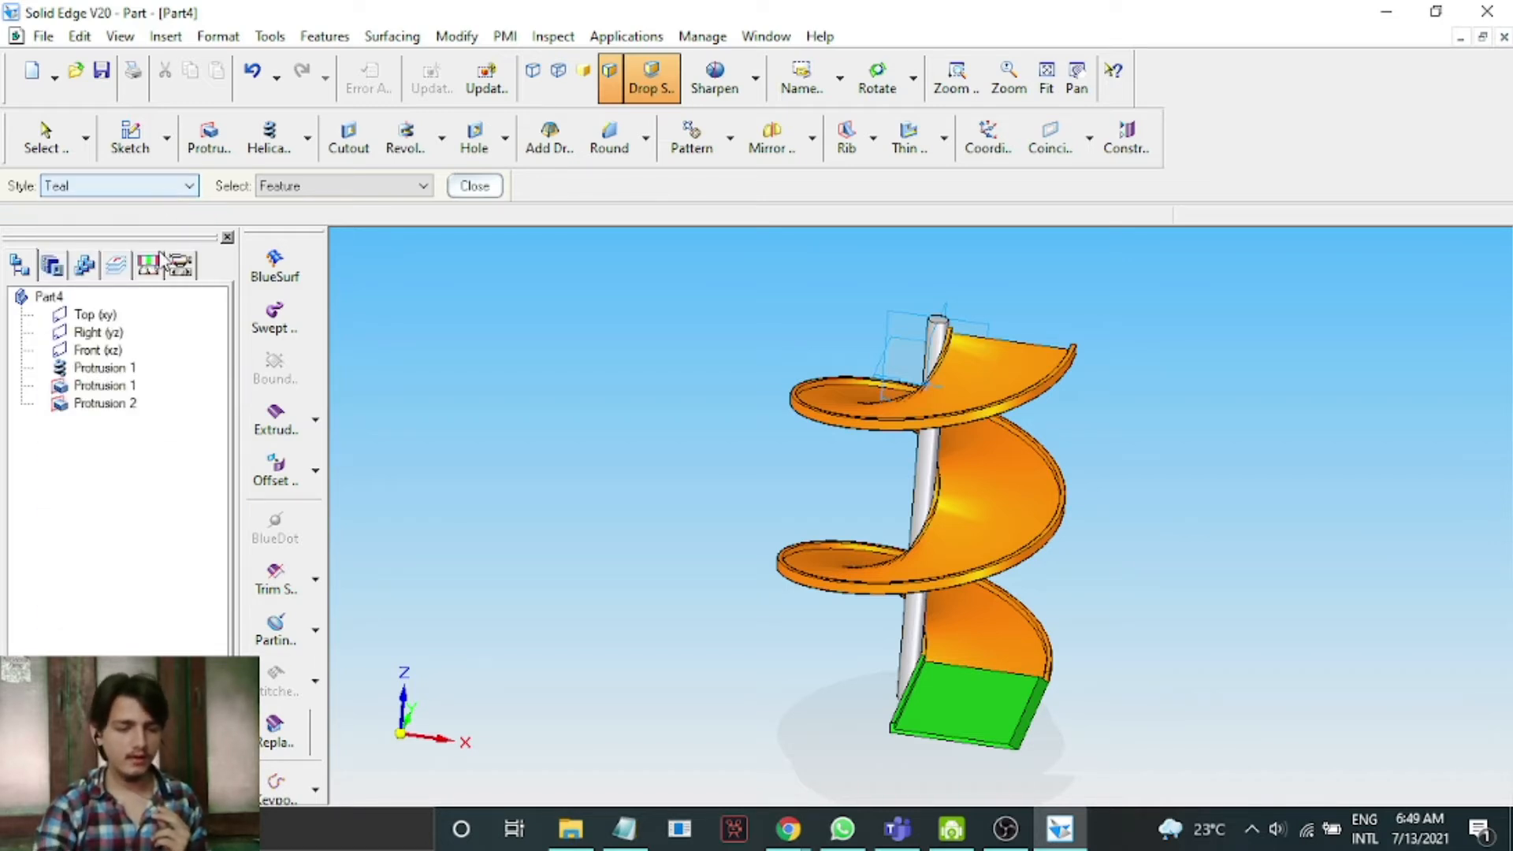
pyautogui.click(118, 388)
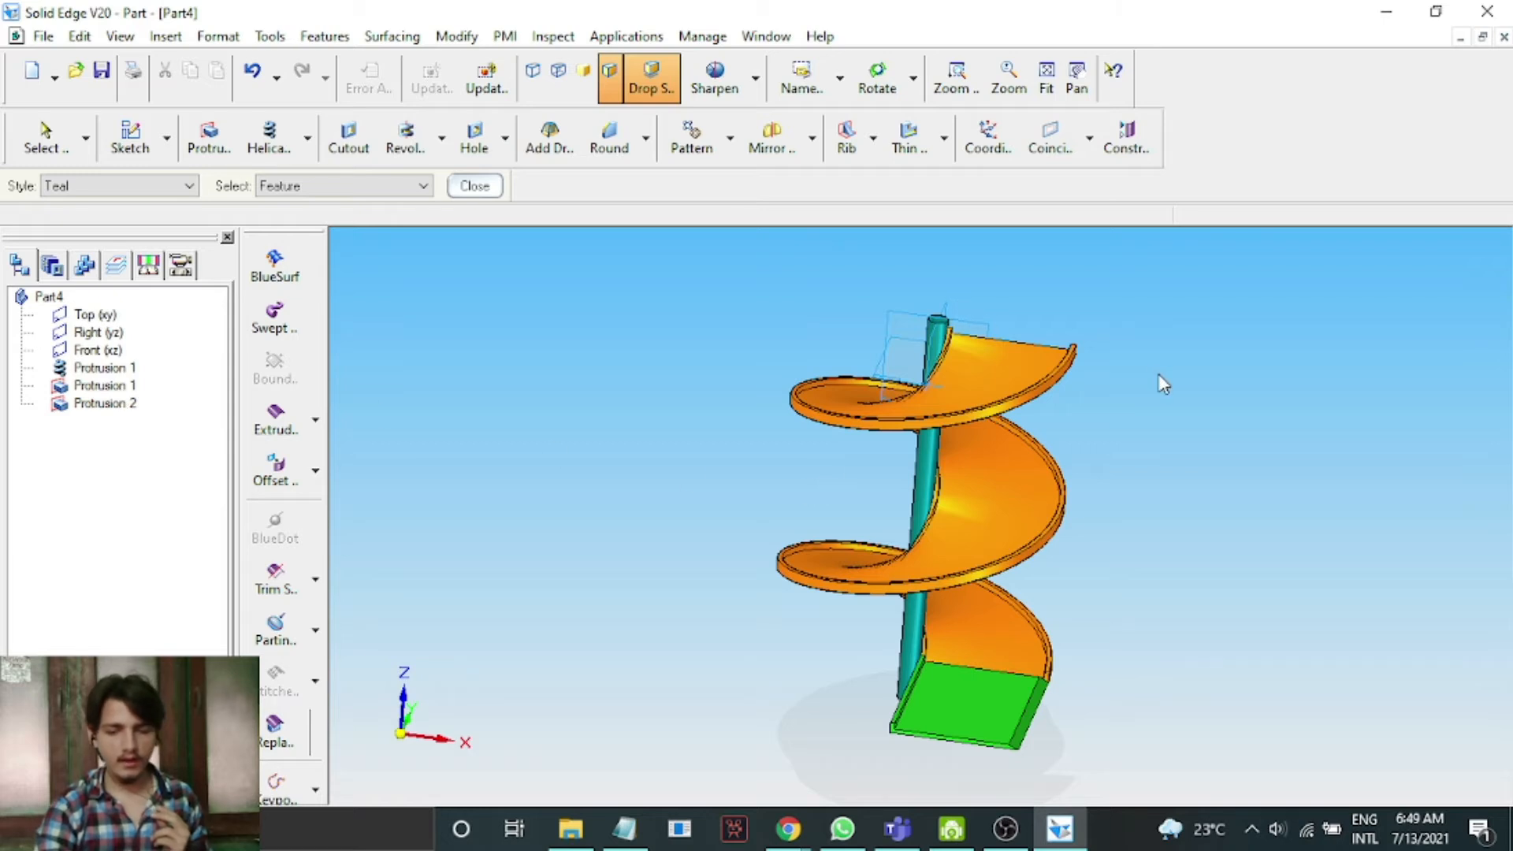
# Switch the selection mode to Face and paint the helical protrusion's outer edge face Green.
pyautogui.click(182, 188)
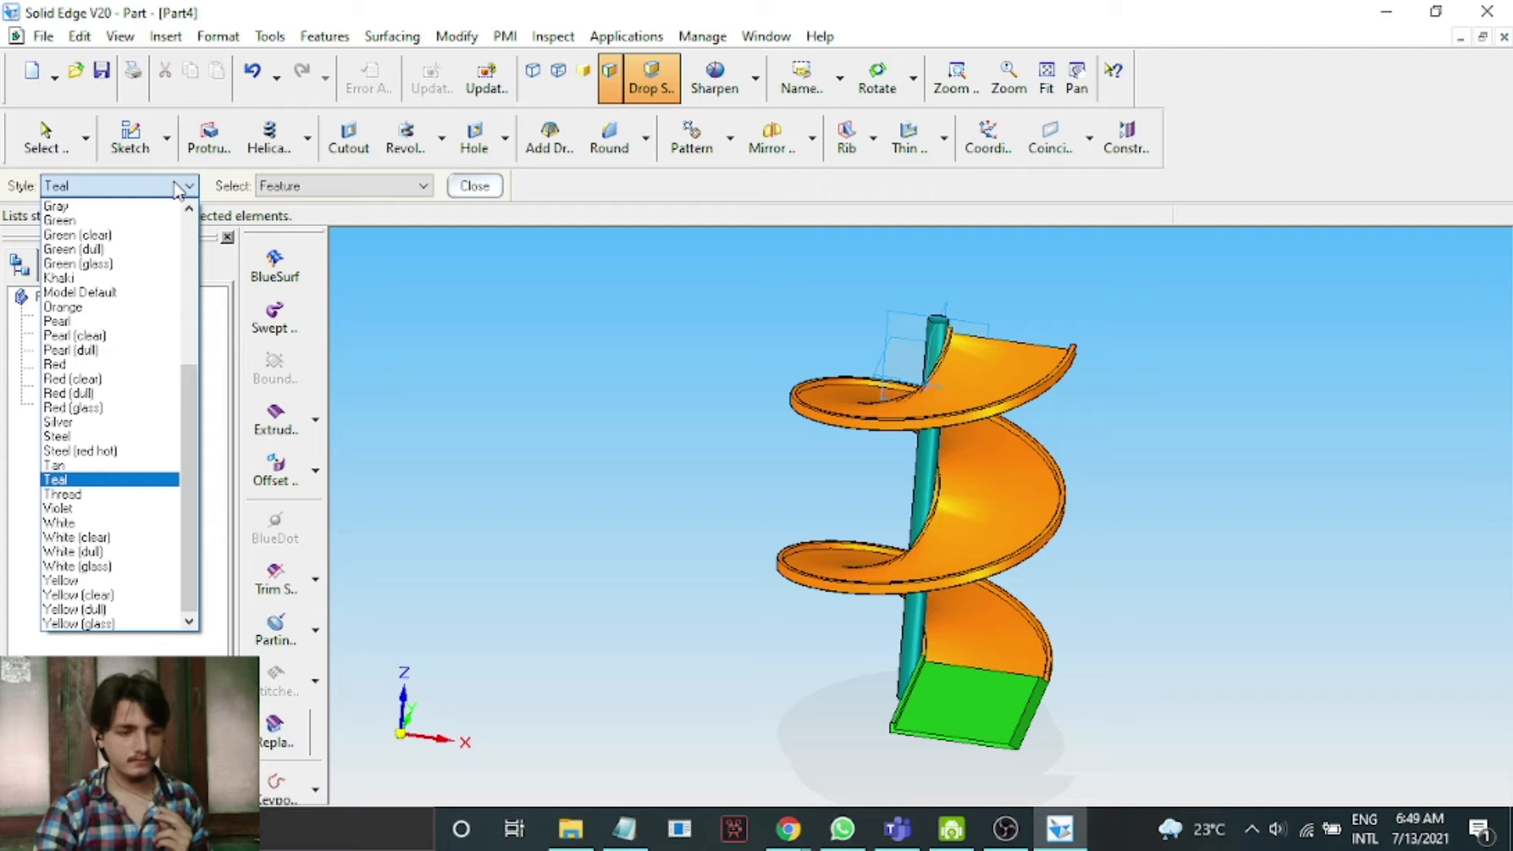
pyautogui.press('g')
pyautogui.press('g')
pyautogui.press('g')
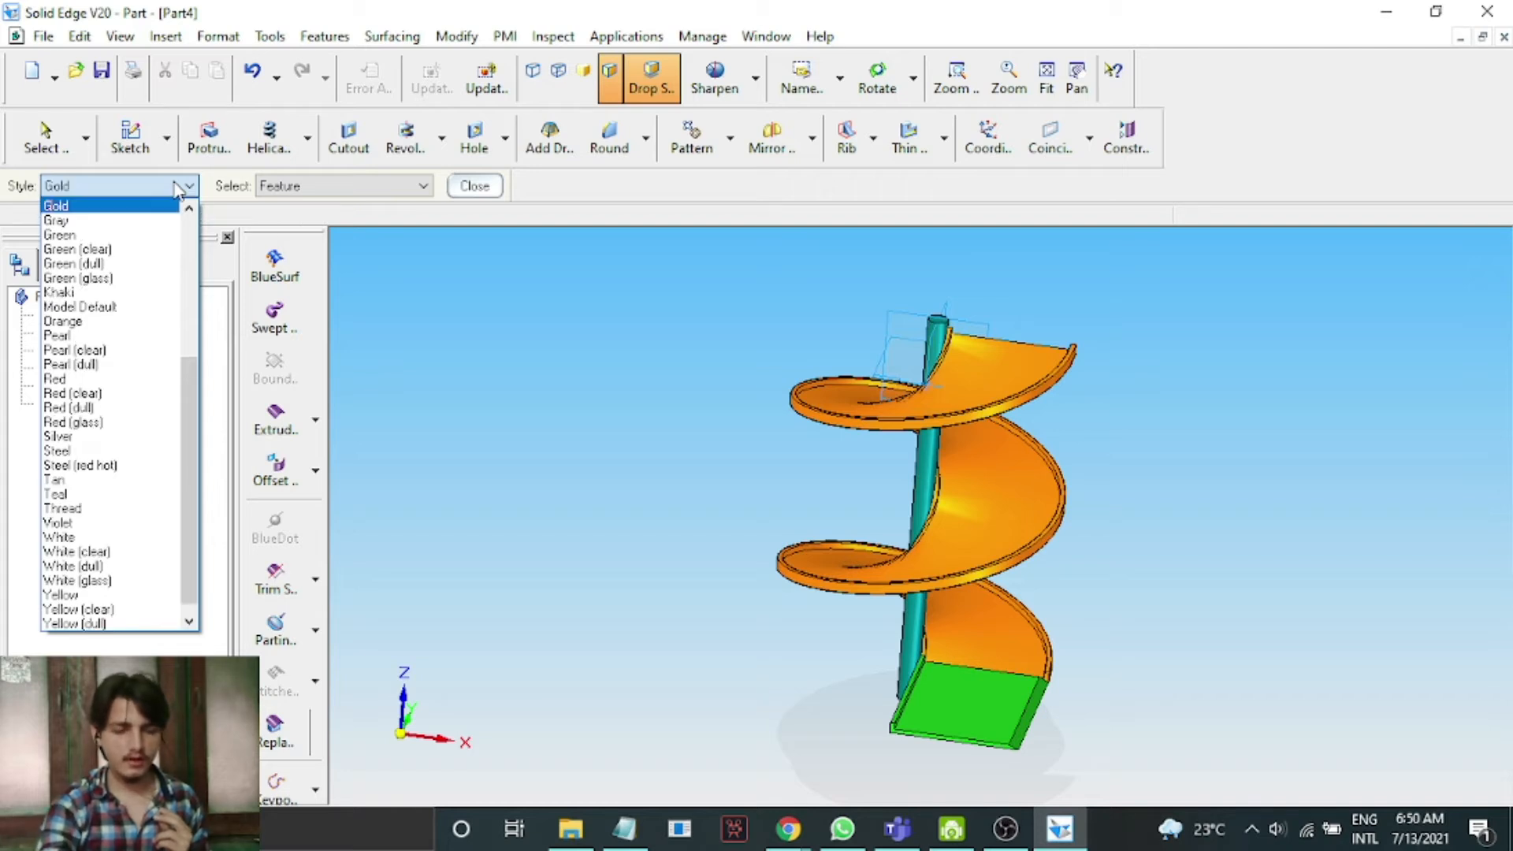
pyautogui.press('Return')
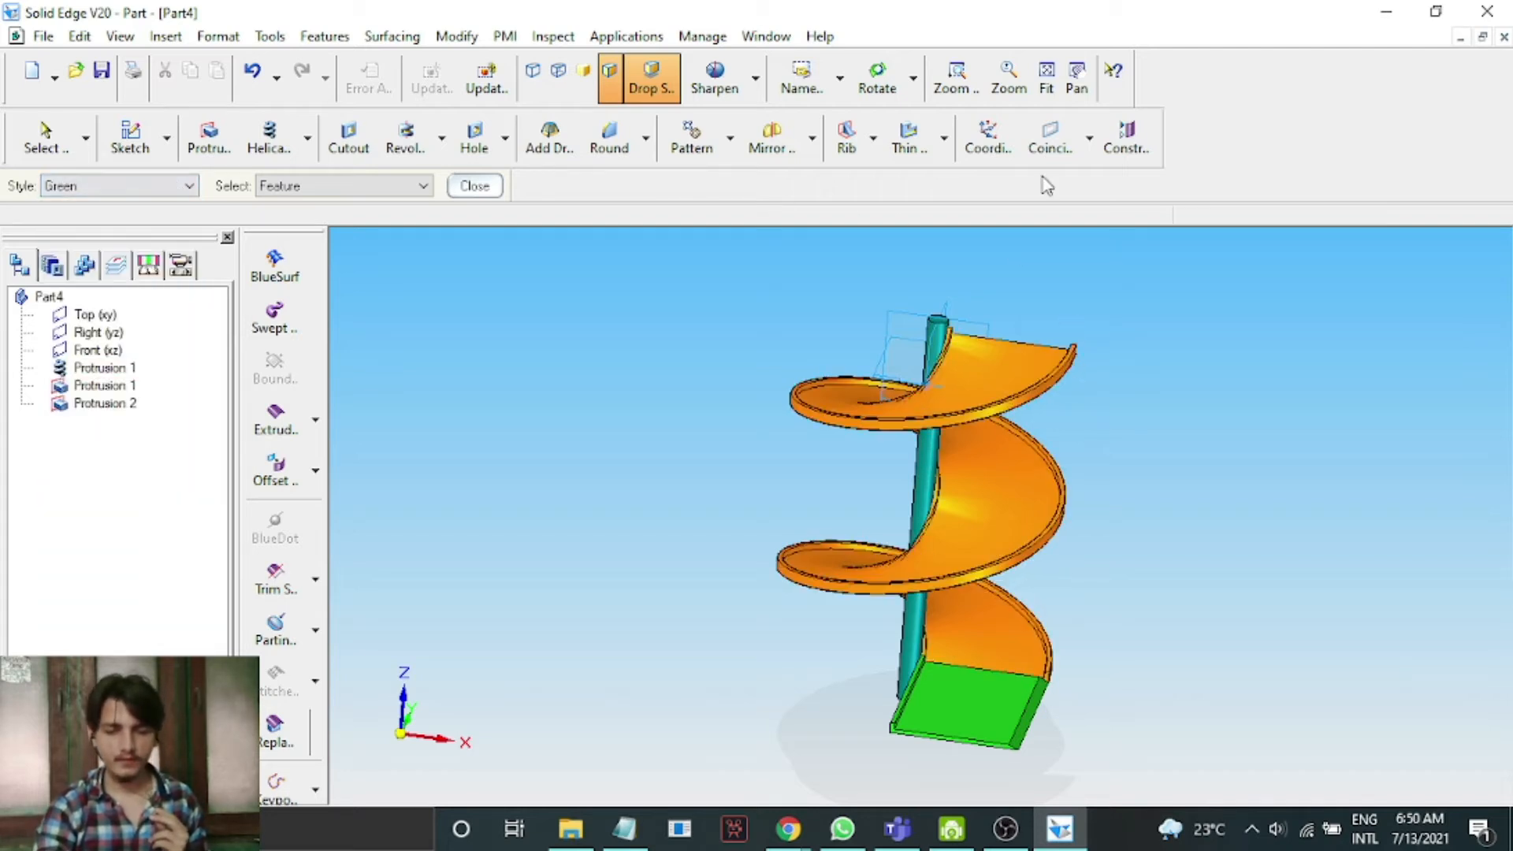
pyautogui.click(876, 75)
pyautogui.moveTo(1164, 347); pyautogui.dragTo(713, 503)
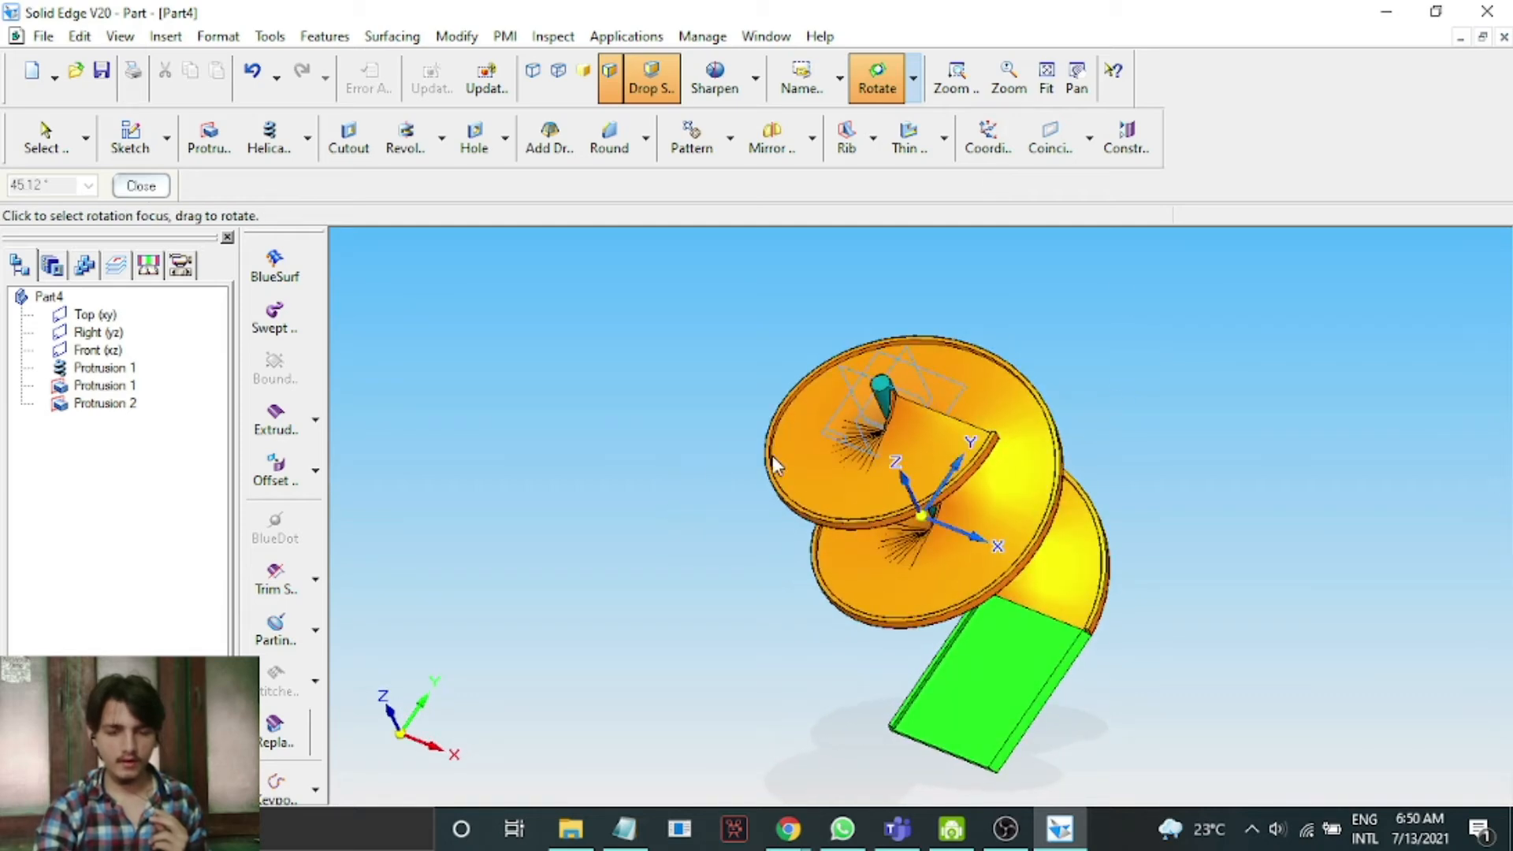
pyautogui.scroll(5, 772, 455)
pyautogui.press('Escape')
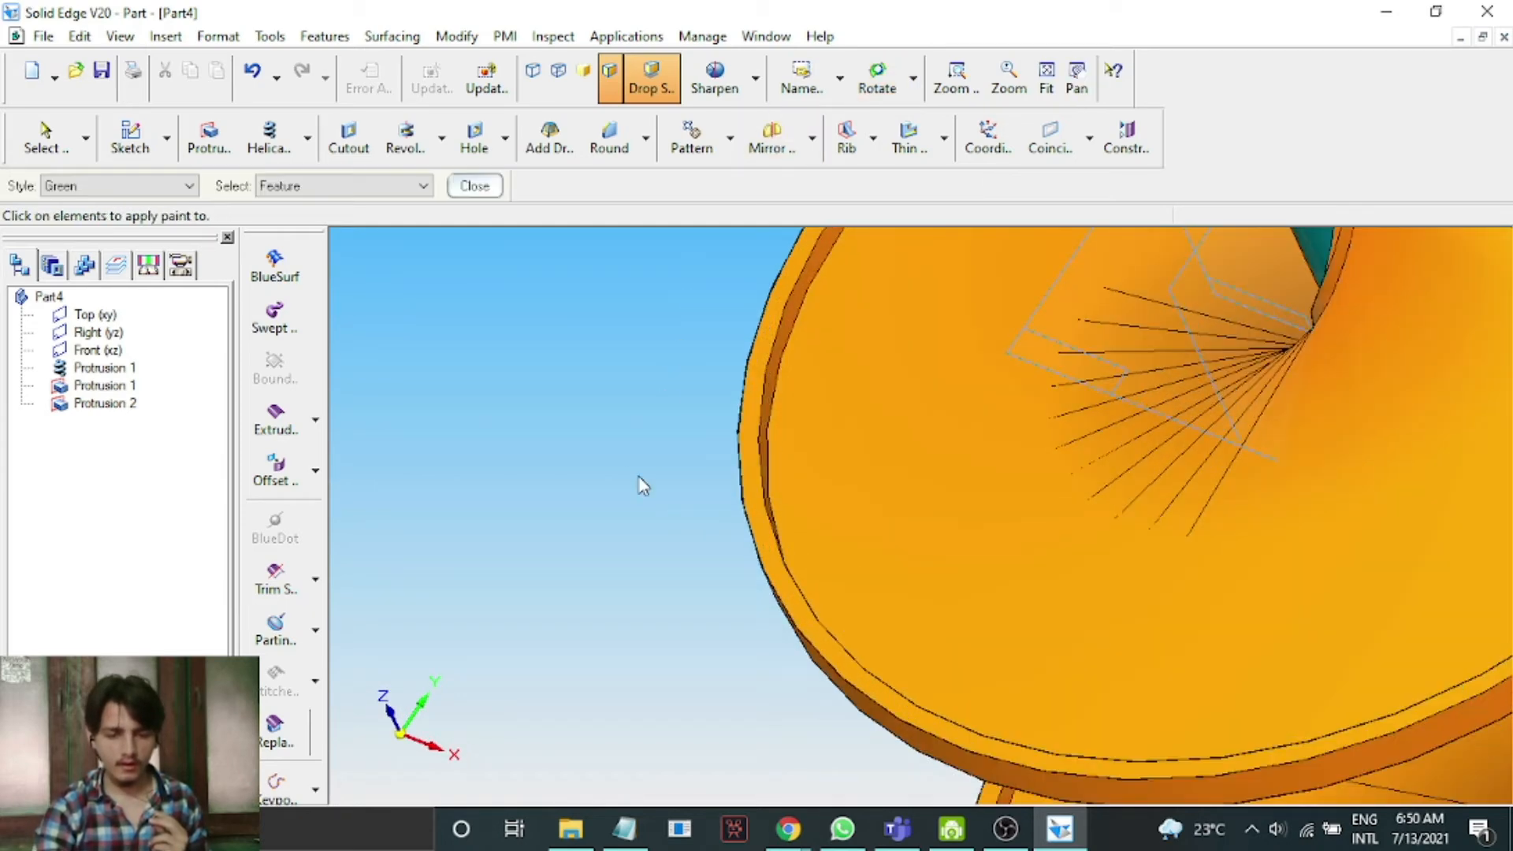
pyautogui.click(402, 187)
pyautogui.click(399, 220)
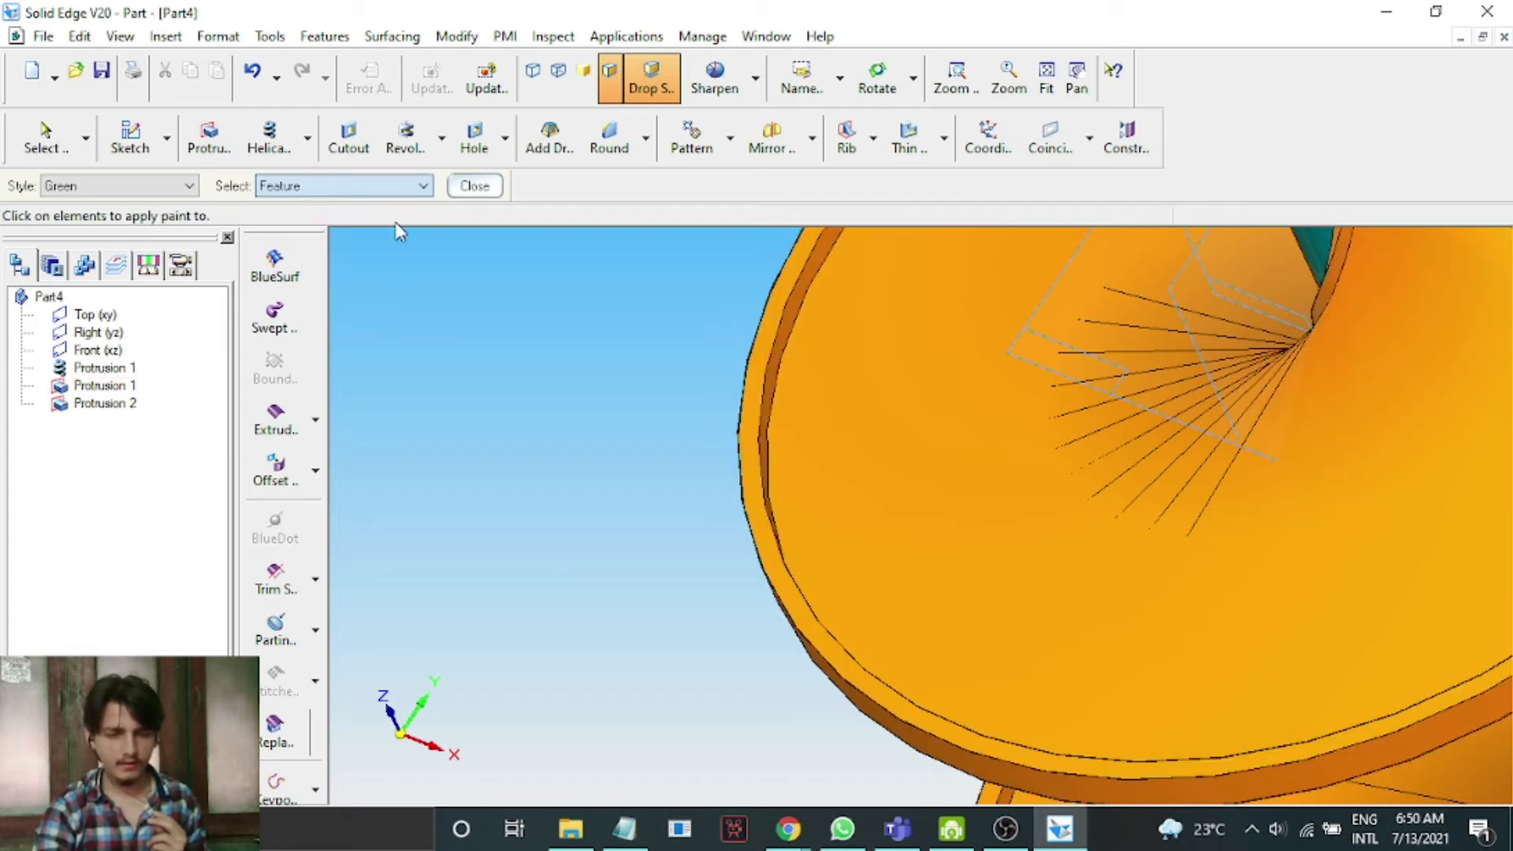
pyautogui.click(815, 268)
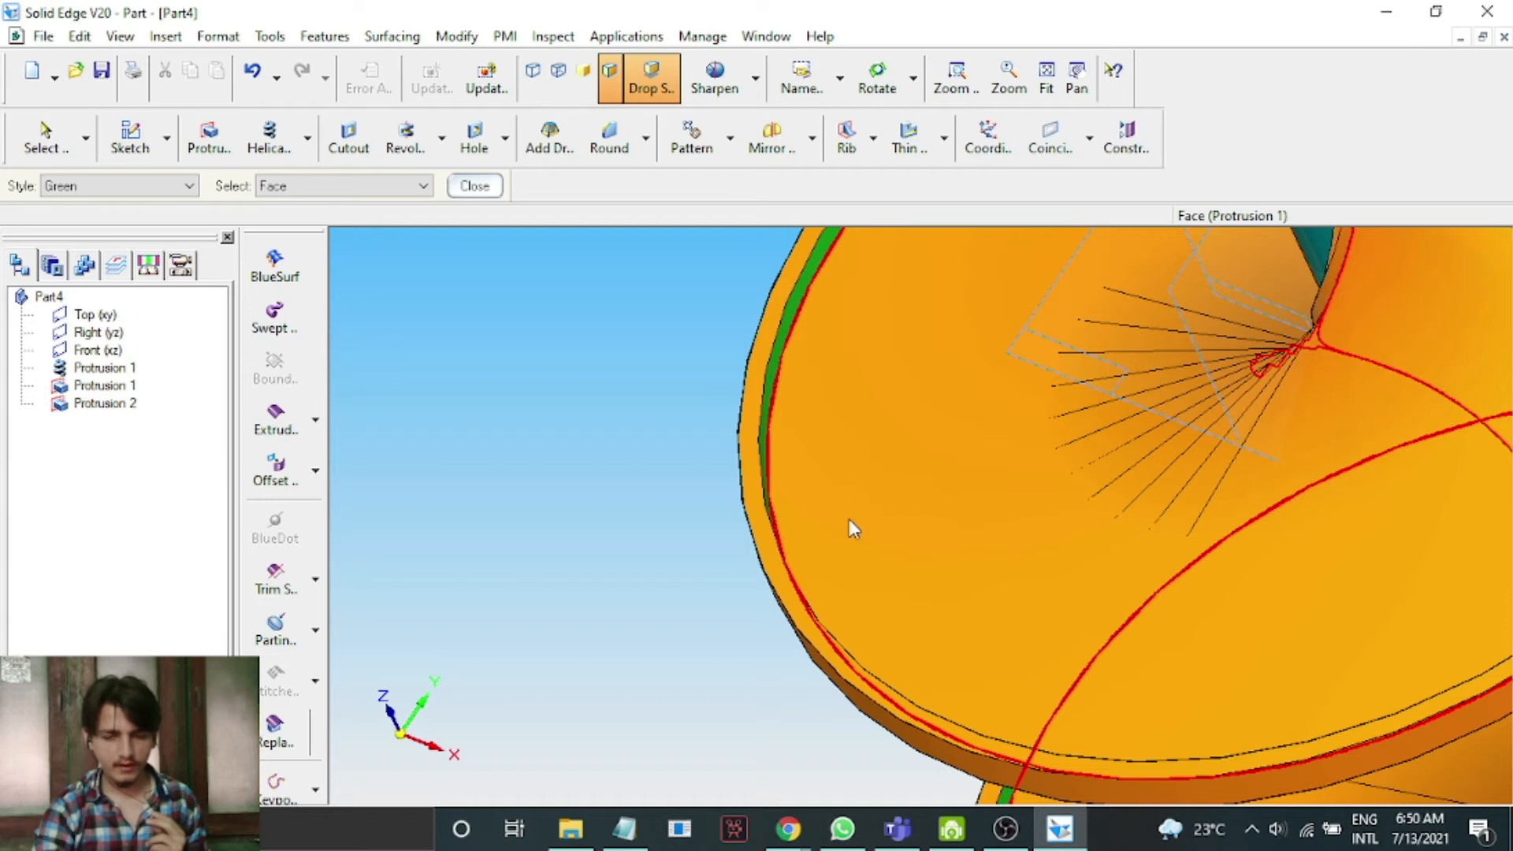
# Inspect the coloured part from several angles, close Part Painter and fit the model in the view.
pyautogui.scroll(-3, 848, 518)
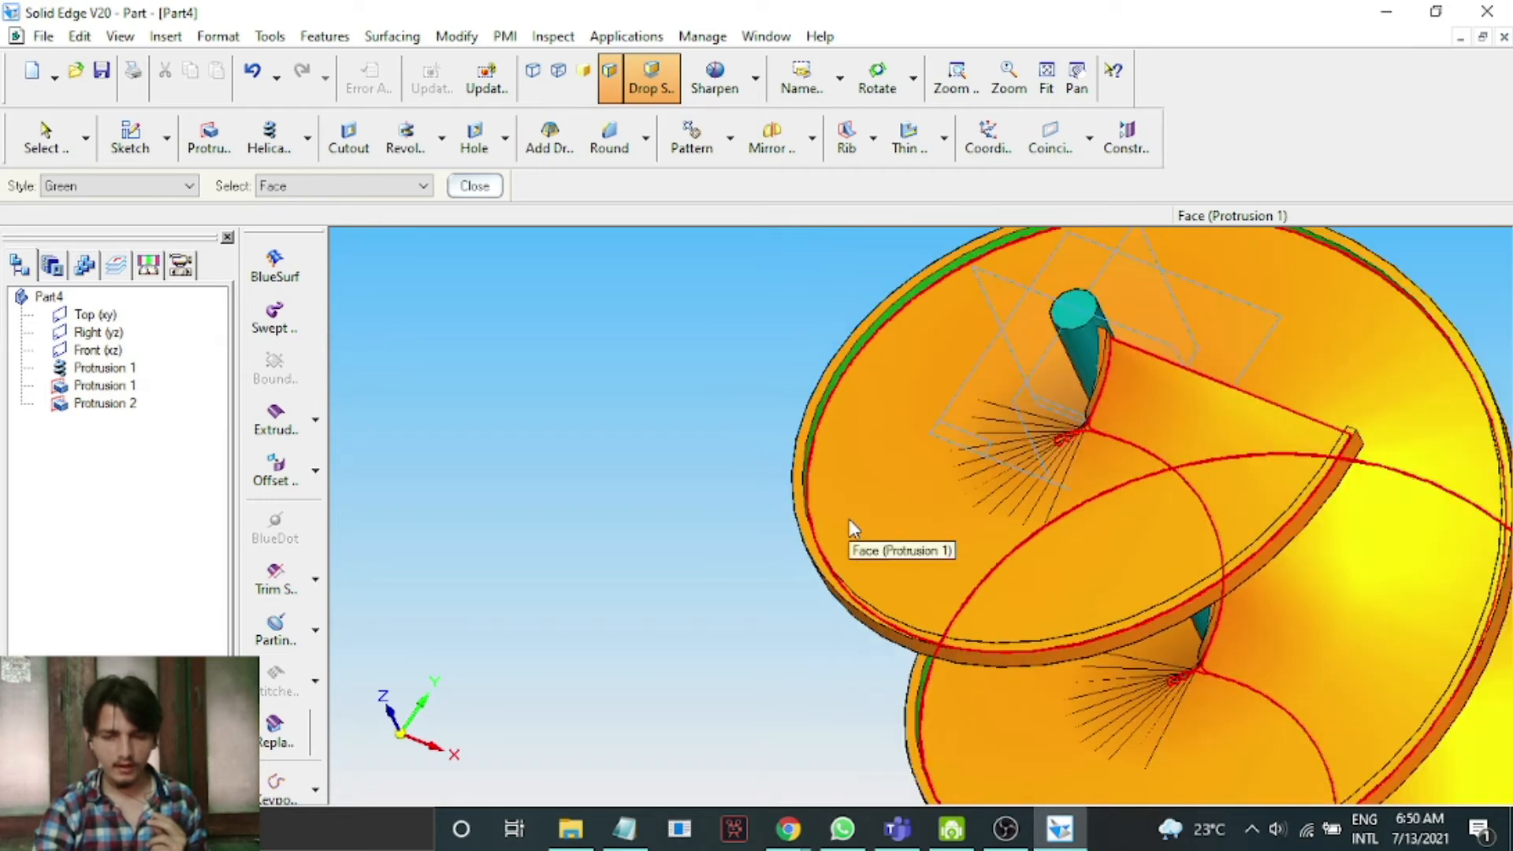
pyautogui.click(877, 78)
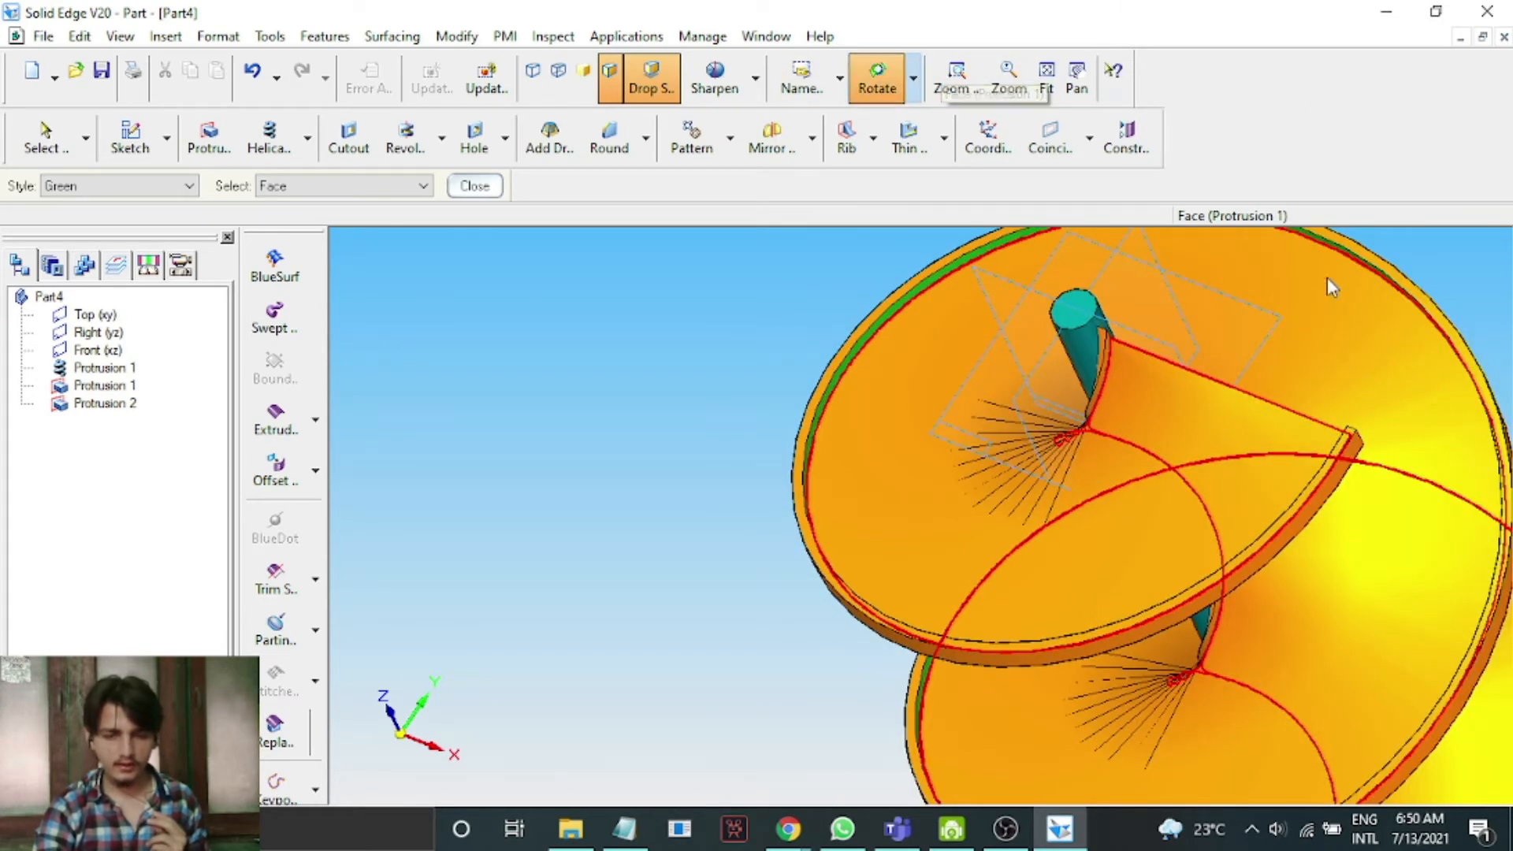
pyautogui.moveTo(1501, 311); pyautogui.dragTo(1401, 289)
pyautogui.click(141, 187)
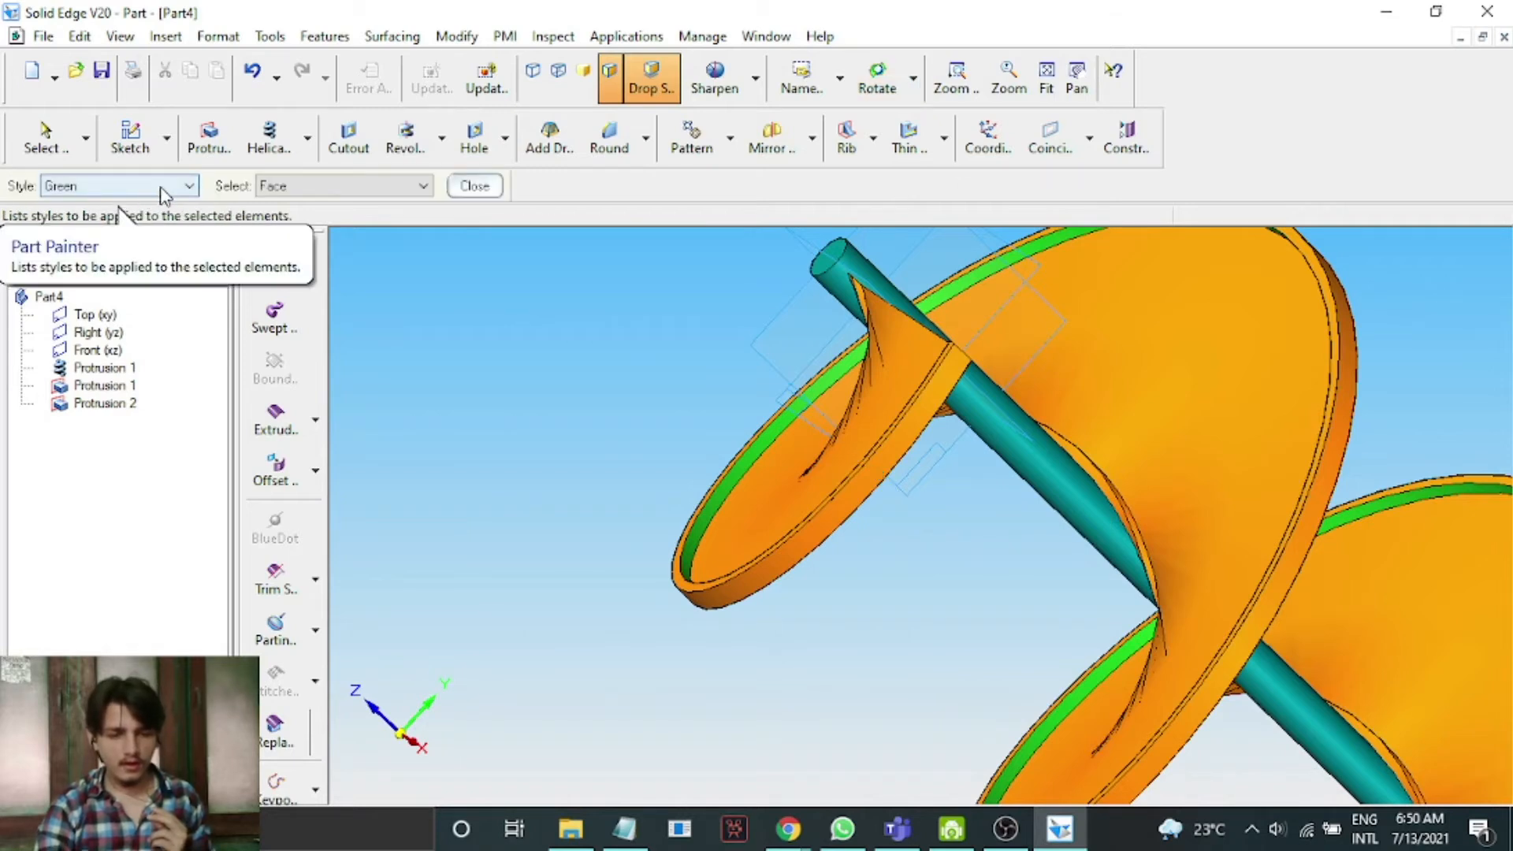
pyautogui.click(465, 191)
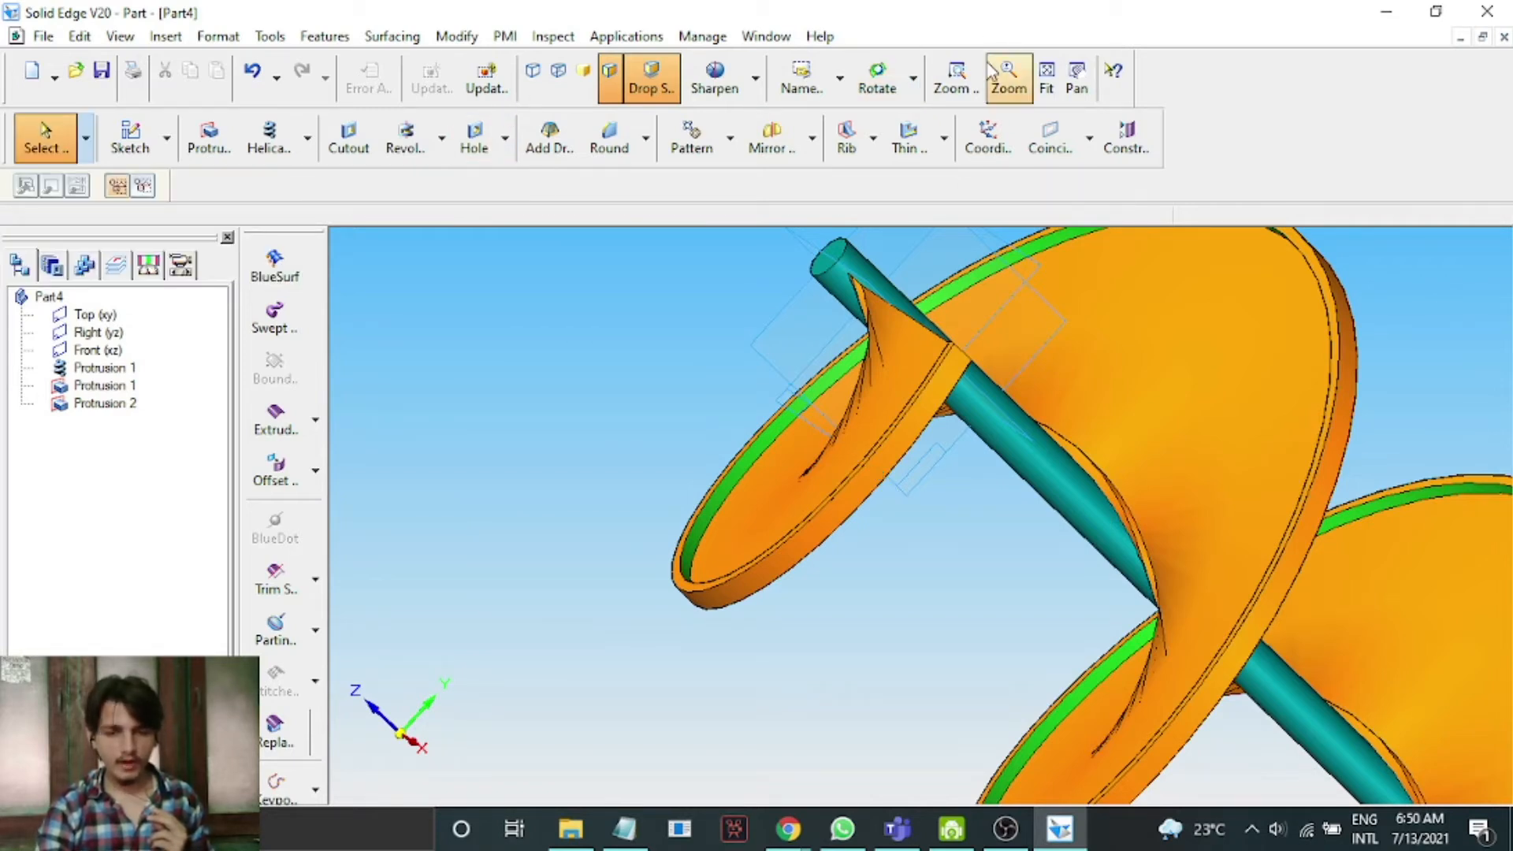
pyautogui.click(841, 84)
pyautogui.click(841, 208)
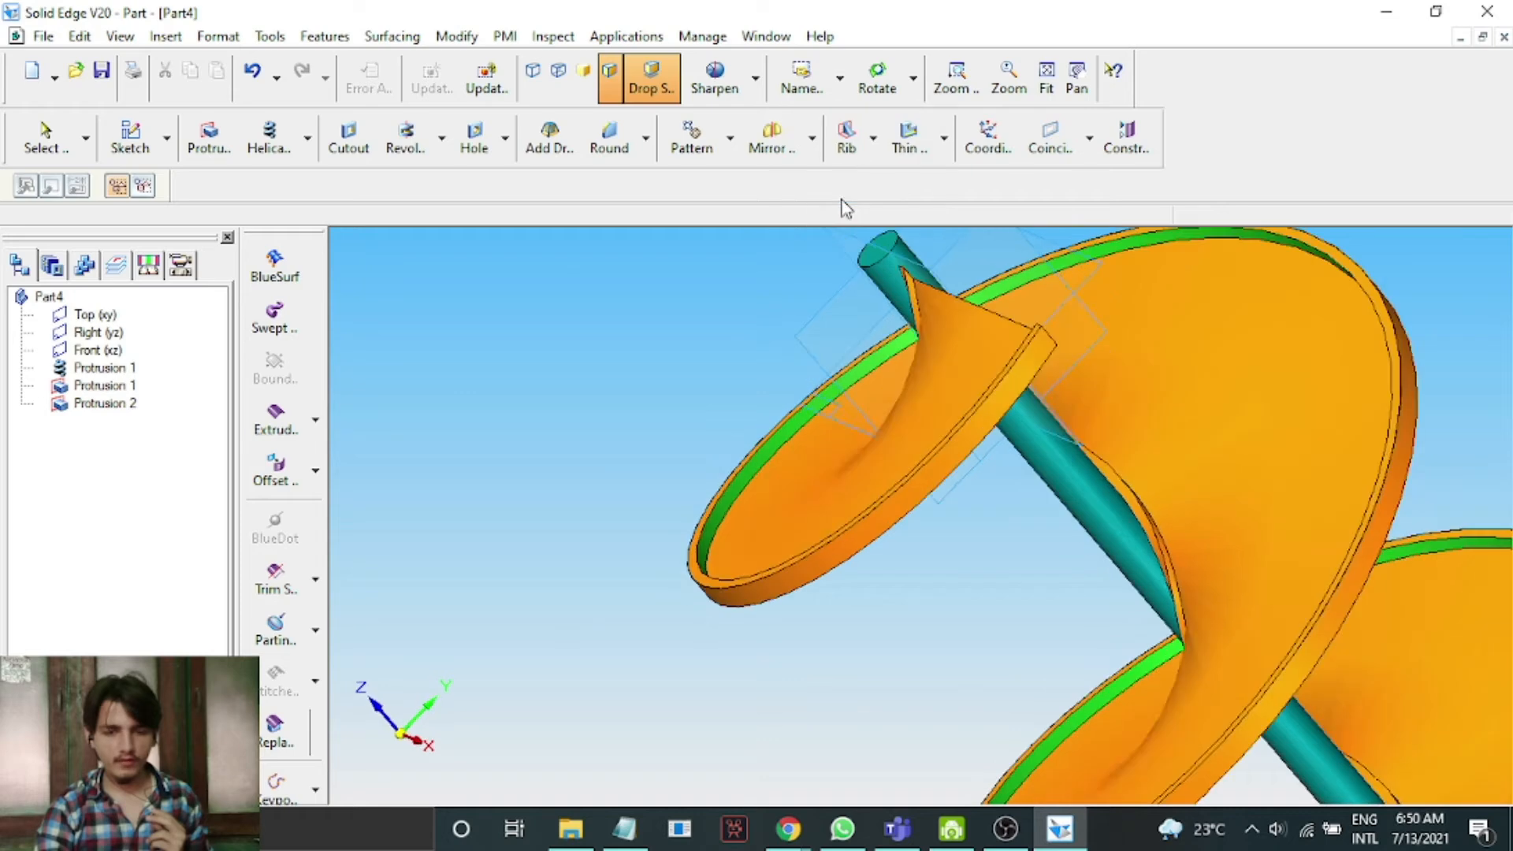
pyautogui.click(1047, 87)
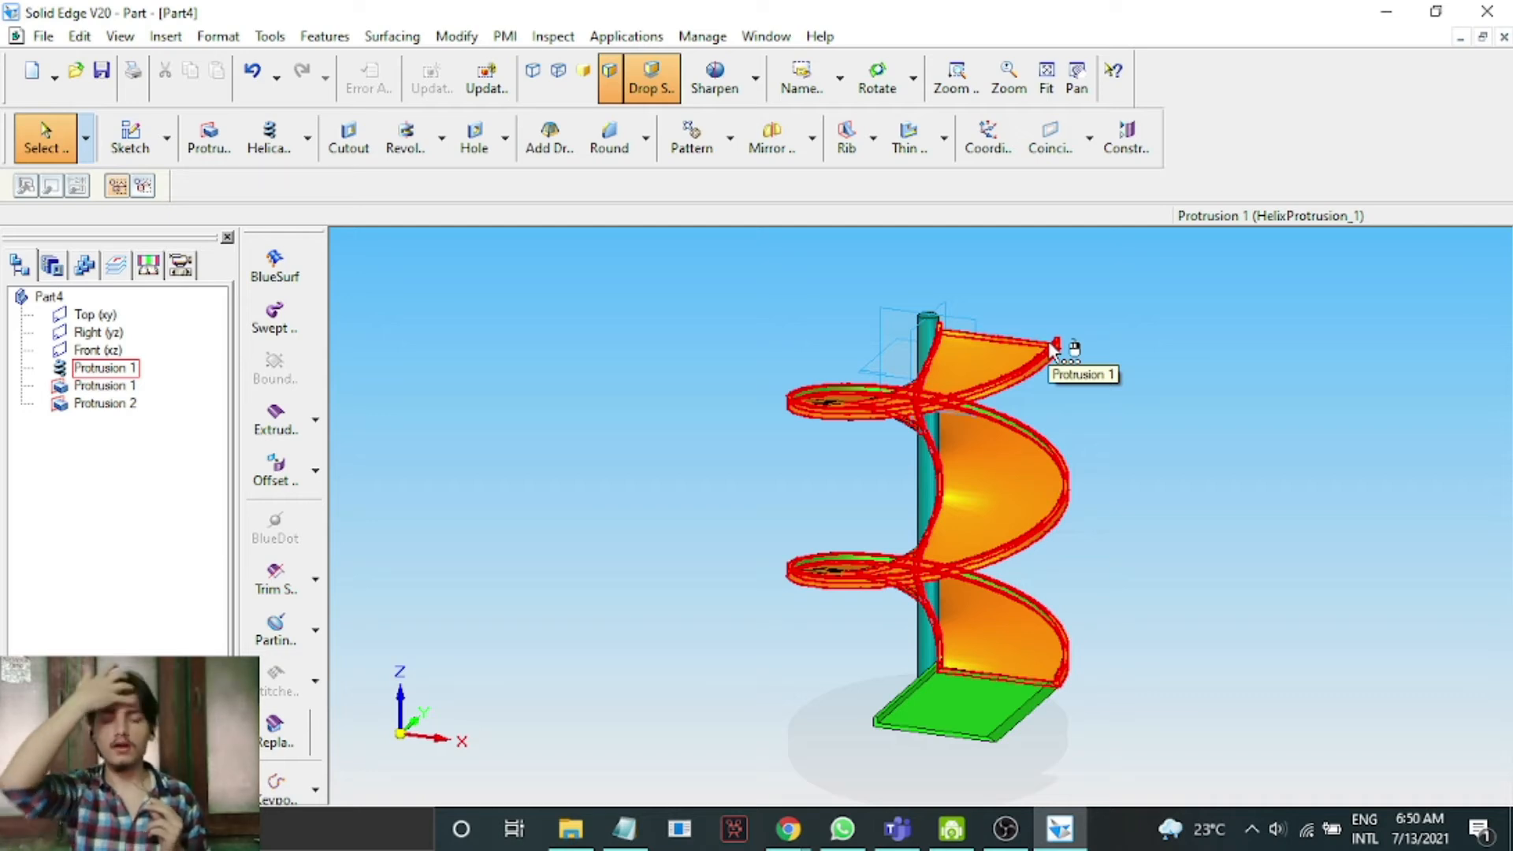
# Start a Protrusion sketched on a plane parallel to the Top (xy) plane, placed at the shaft's upper end.
pyautogui.click(208, 135)
pyautogui.click(877, 79)
pyautogui.moveTo(1260, 455); pyautogui.dragTo(1006, 530)
pyautogui.moveTo(968, 540); pyautogui.dragTo(840, 330)
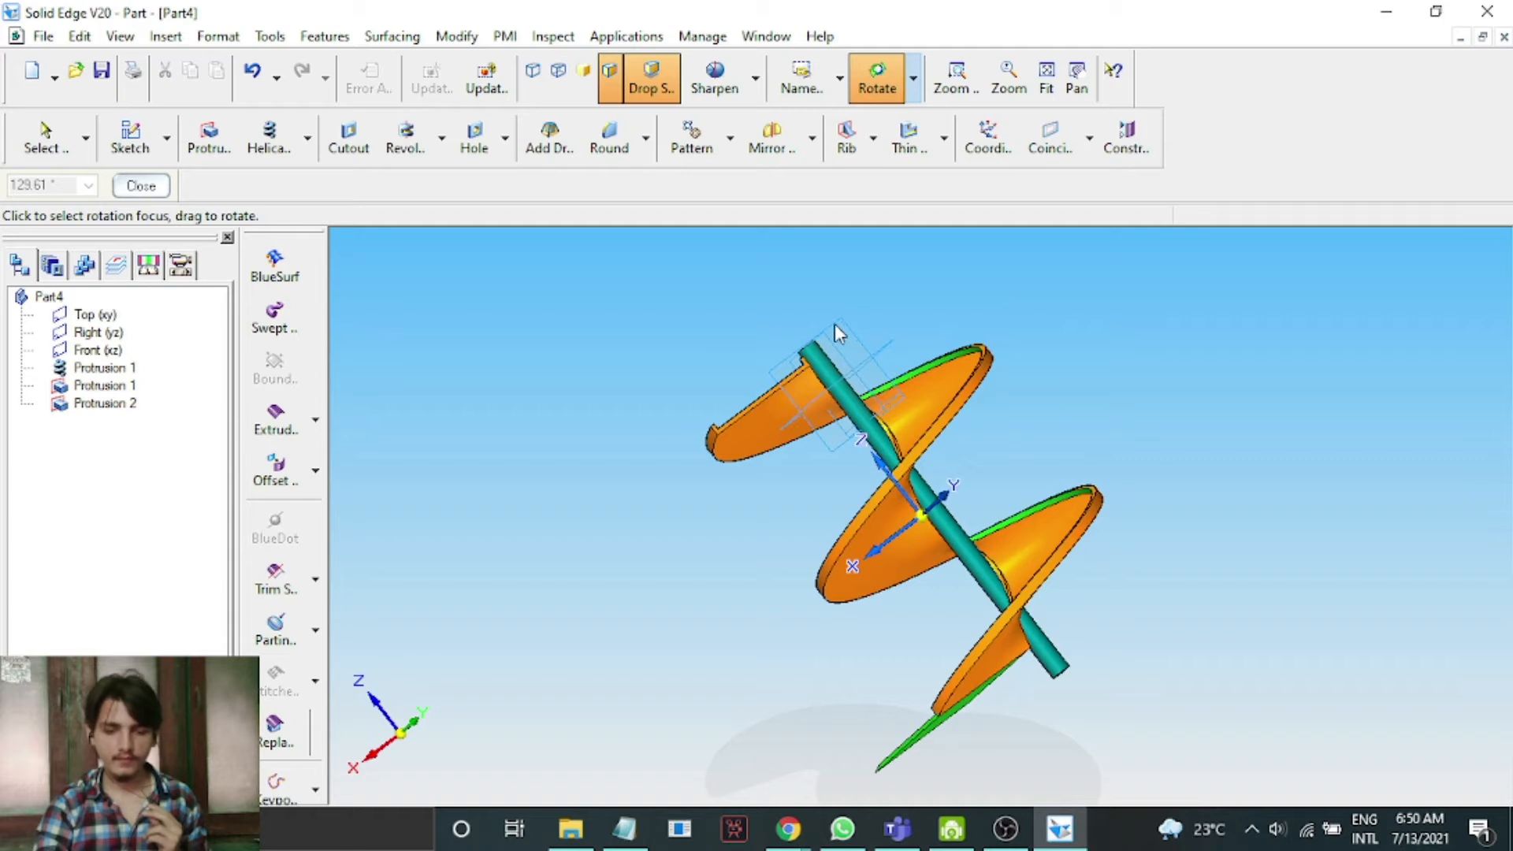
pyautogui.scroll(3, 830, 310)
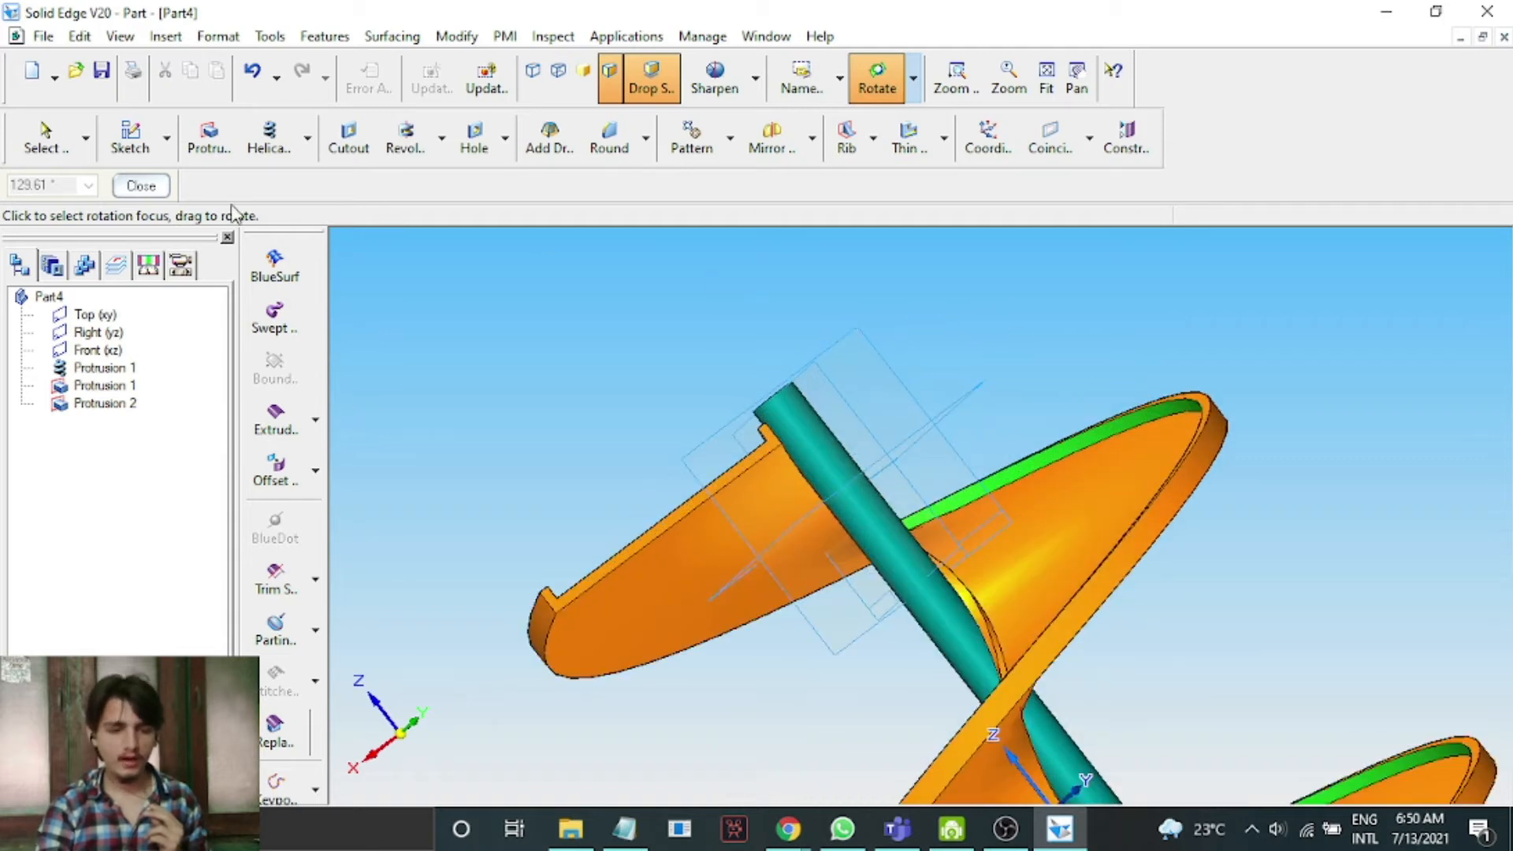
pyautogui.click(146, 188)
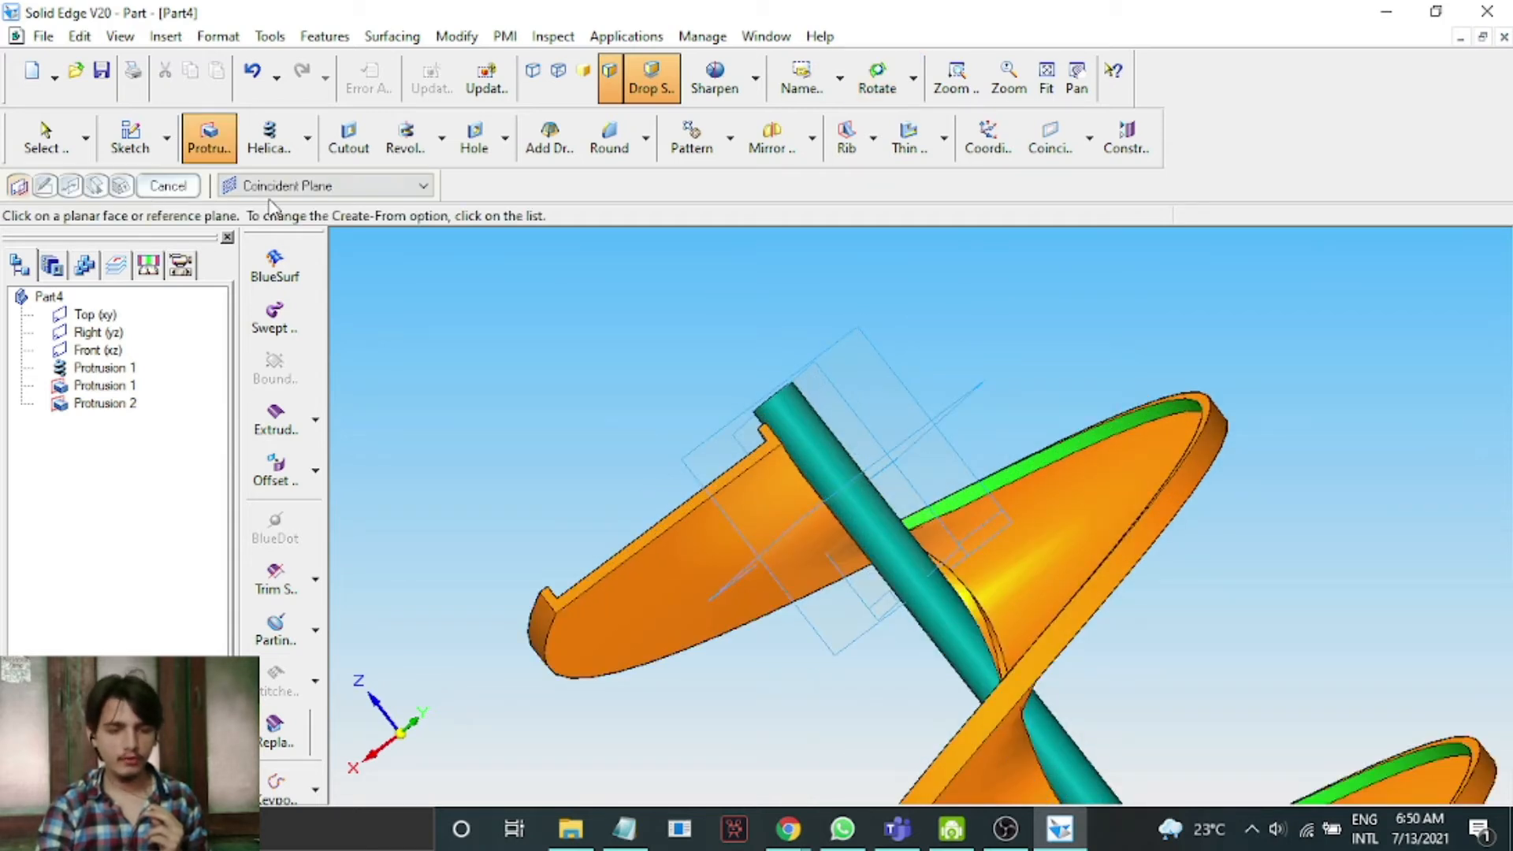
pyautogui.click(311, 186)
pyautogui.click(303, 226)
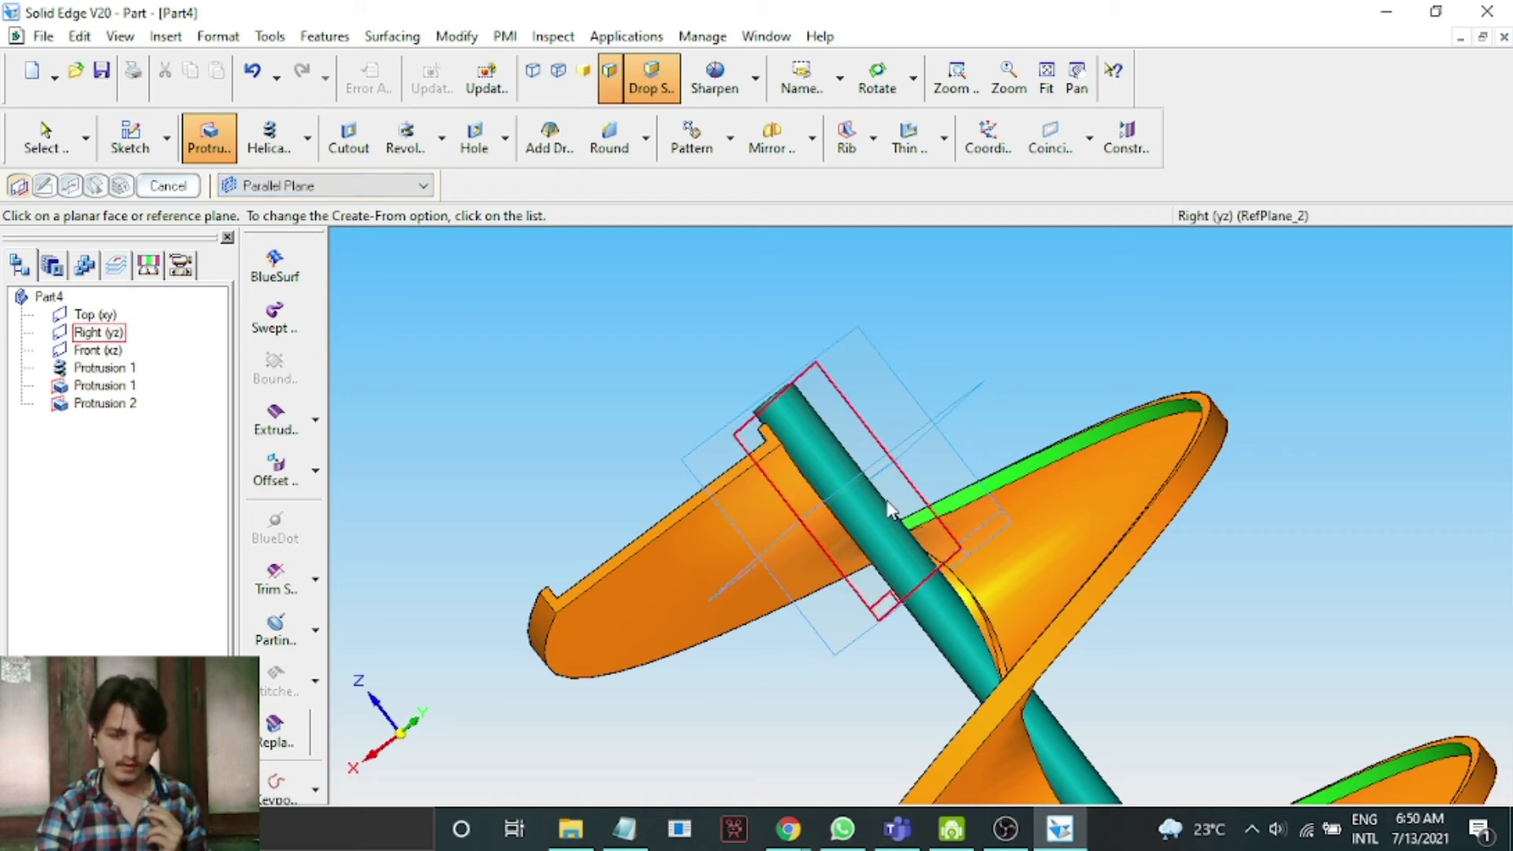
pyautogui.click(855, 480)
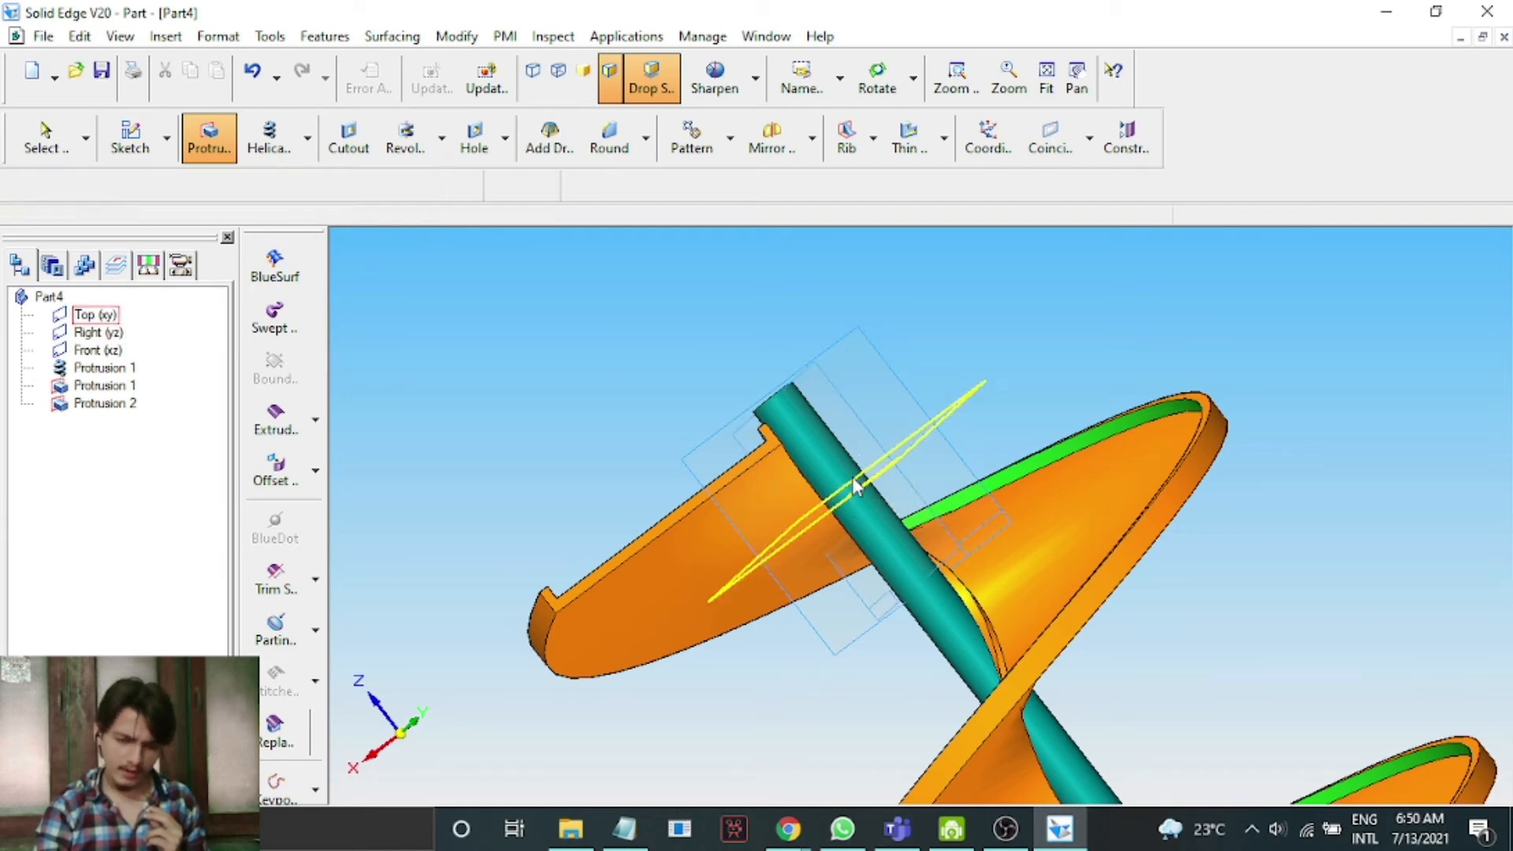
pyautogui.scroll(5, 811, 451)
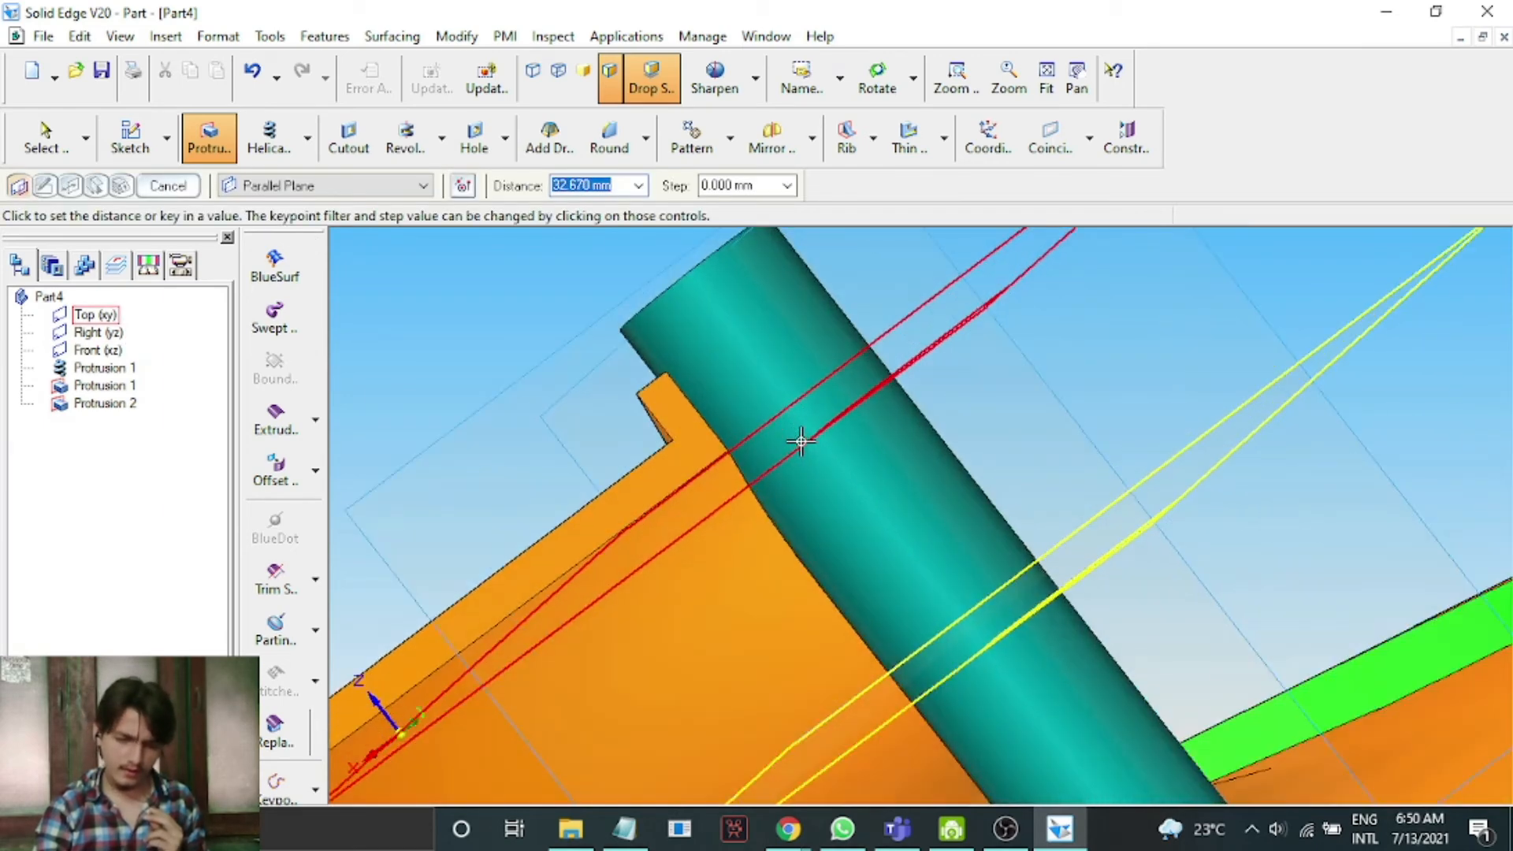
pyautogui.click(757, 424)
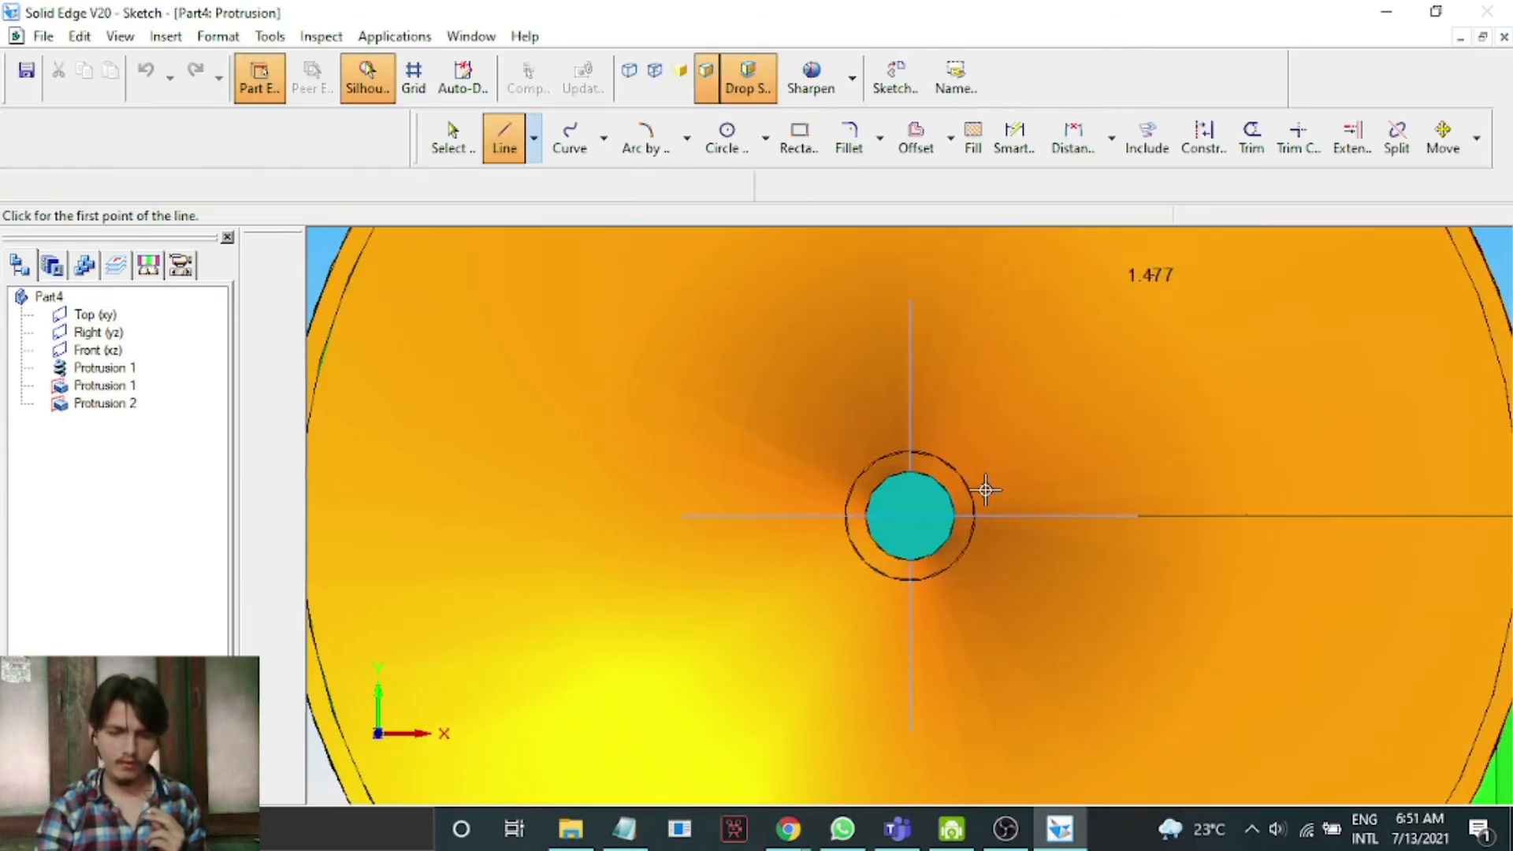
# Sketch four connected lines: a horizontal line from the shaft's outer circle past the disc edge, then up, left and down.
pyautogui.scroll(-5, 986, 490)
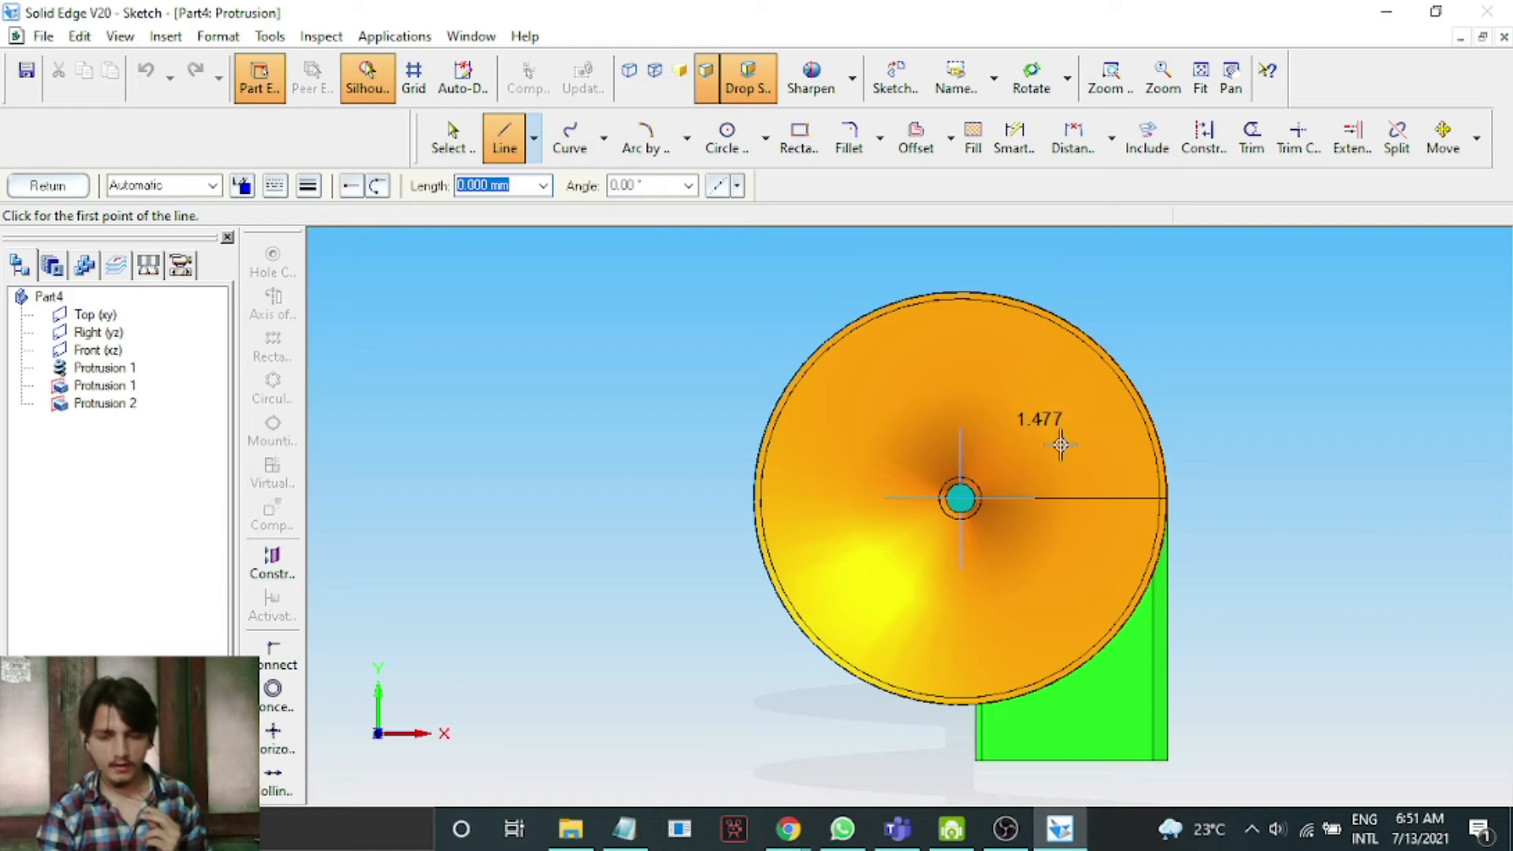
pyautogui.scroll(5, 1061, 445)
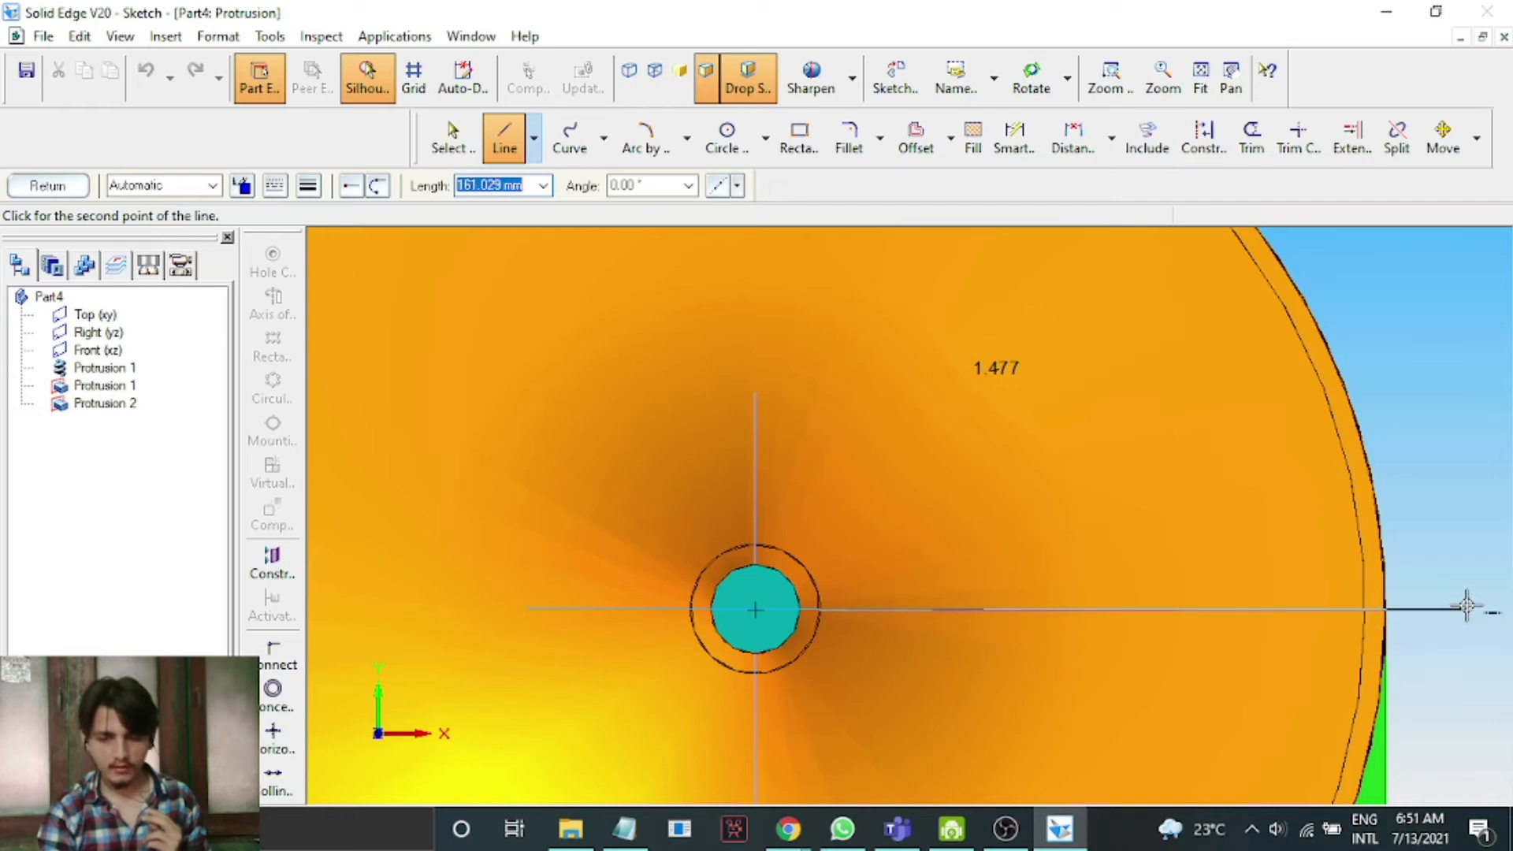
pyautogui.scroll(-5, 1466, 605)
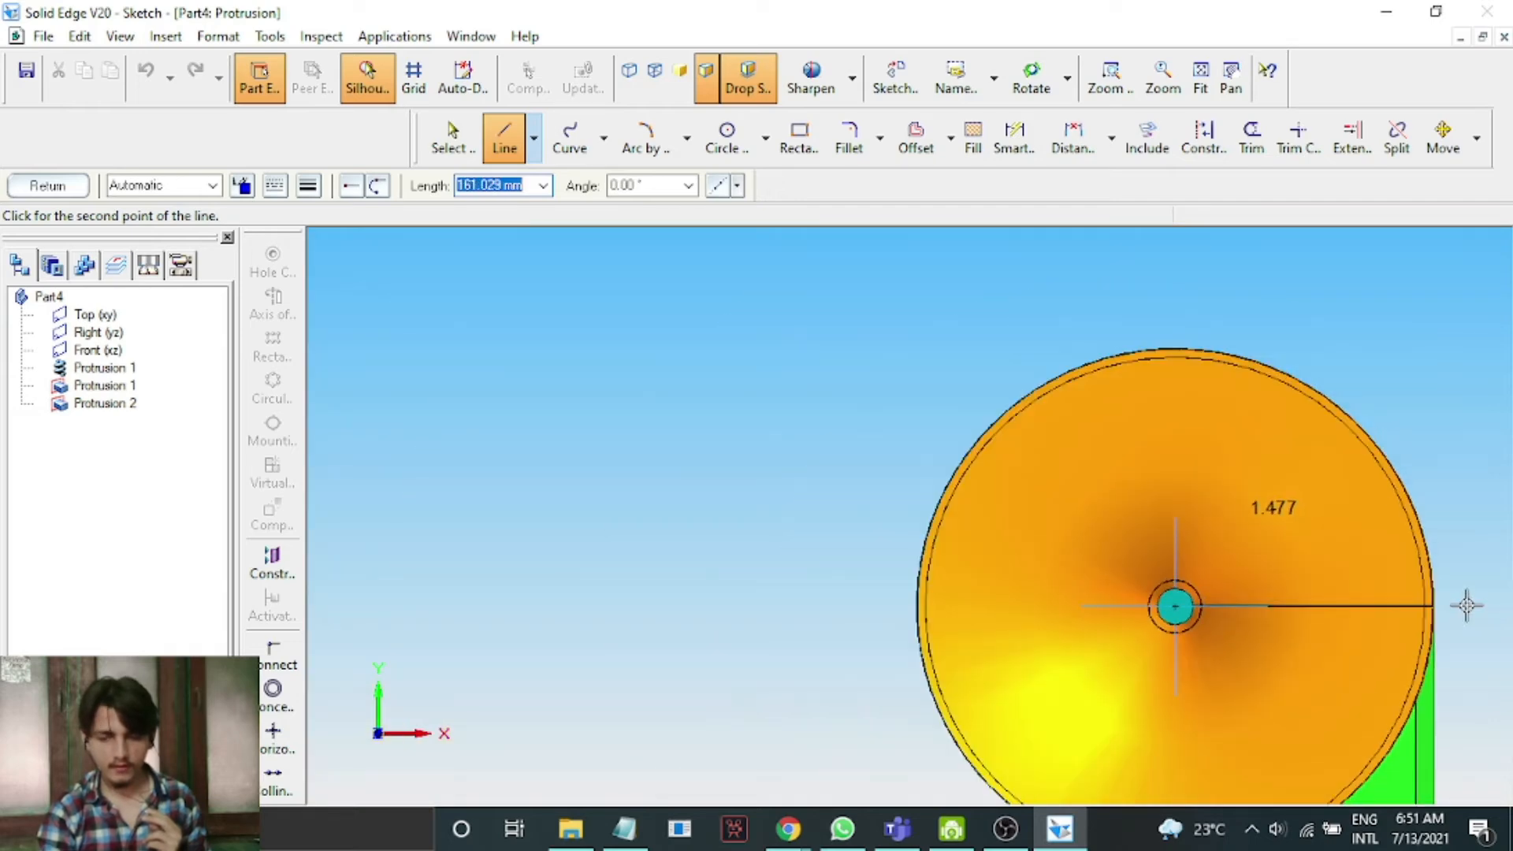
pyautogui.scroll(-2, 1466, 606)
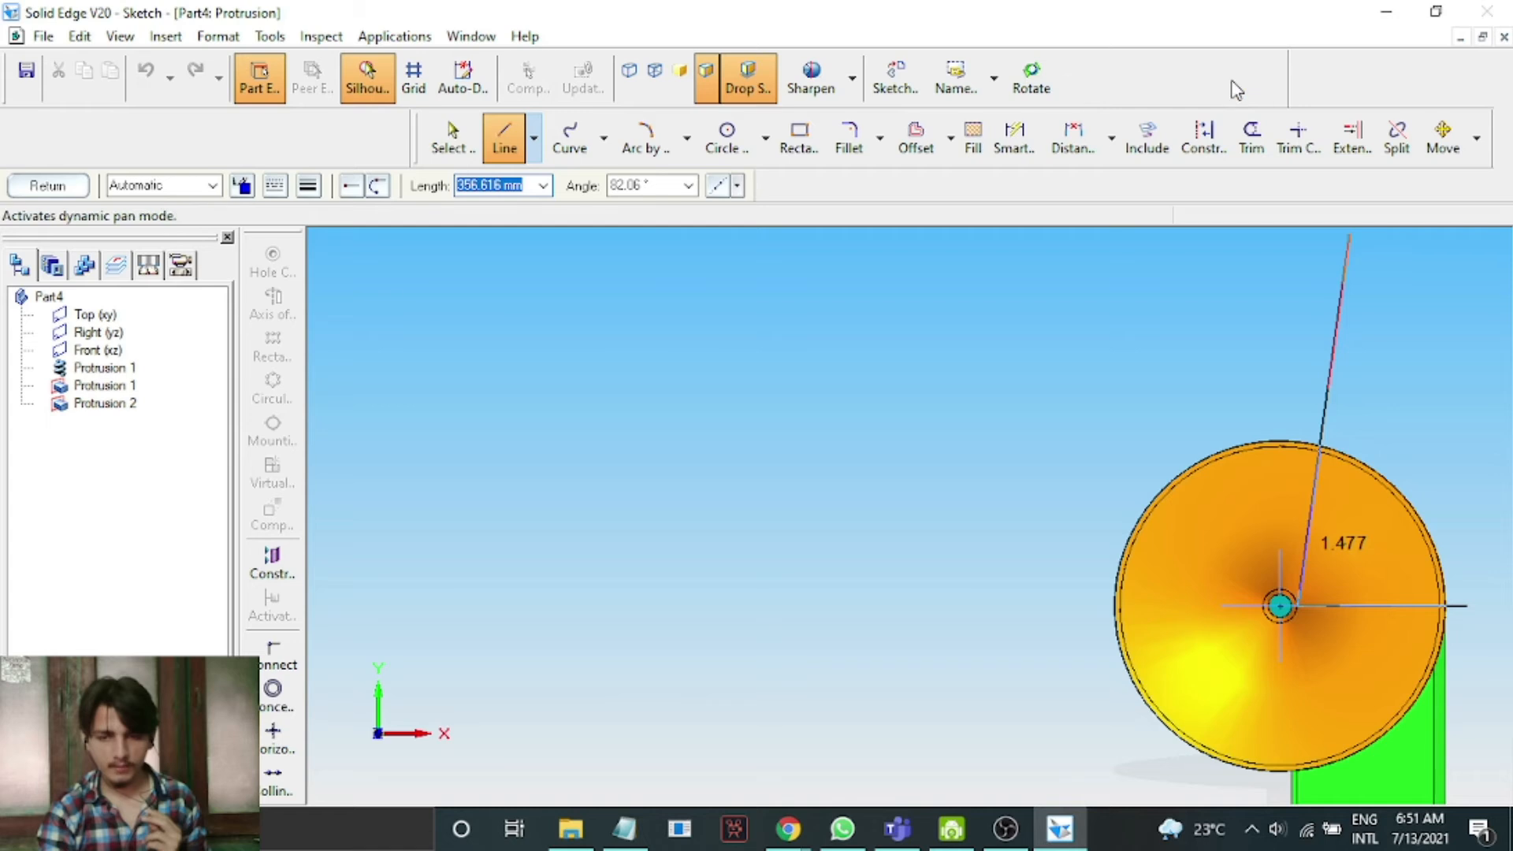
pyautogui.click(1233, 85)
pyautogui.moveTo(1485, 392); pyautogui.dragTo(1144, 385)
pyautogui.rightClick(1155, 455)
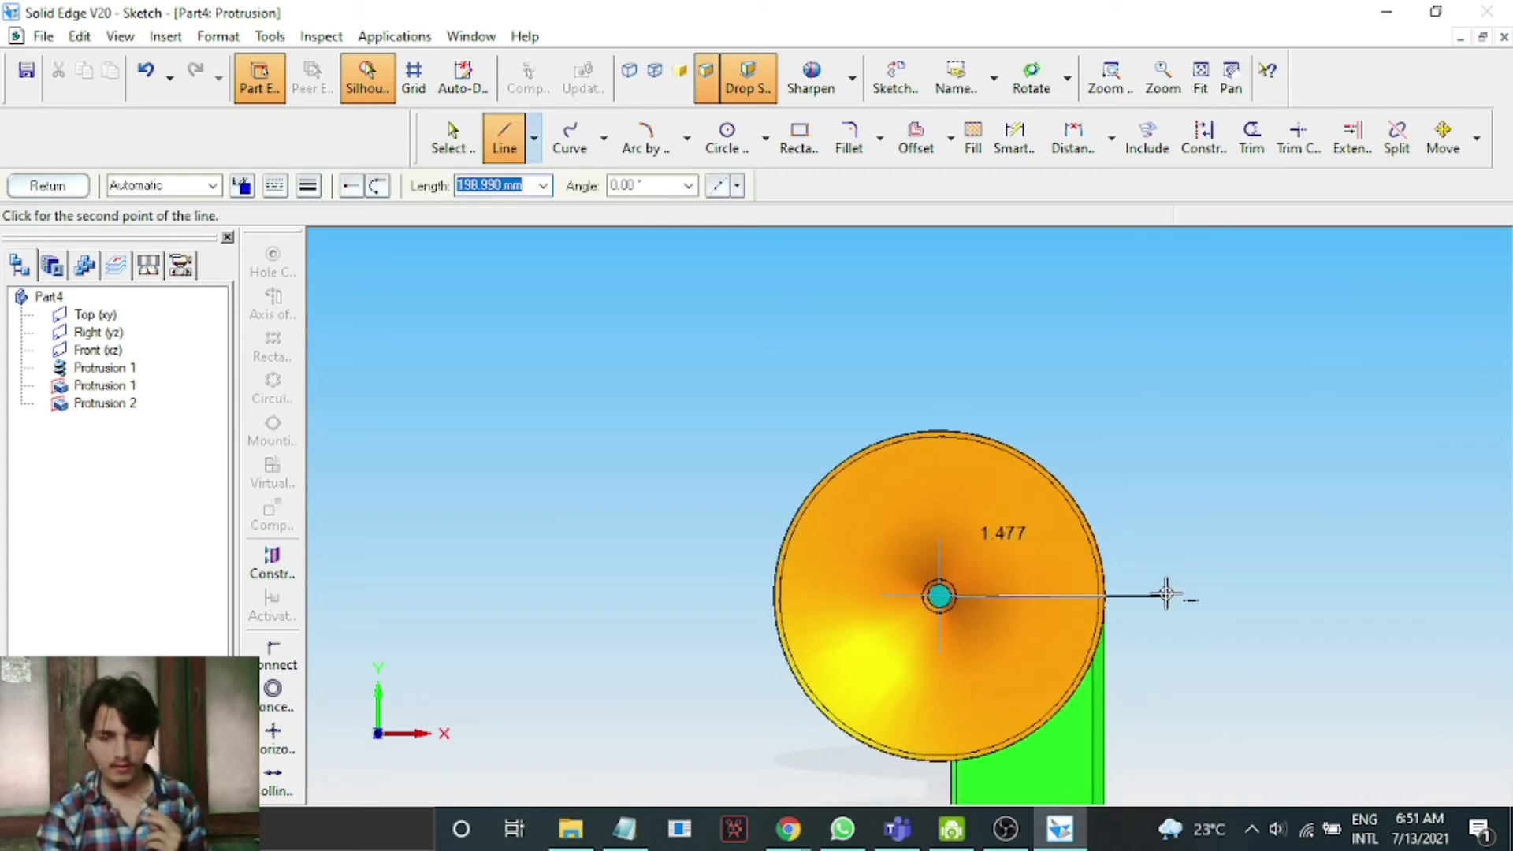
pyautogui.click(1222, 597)
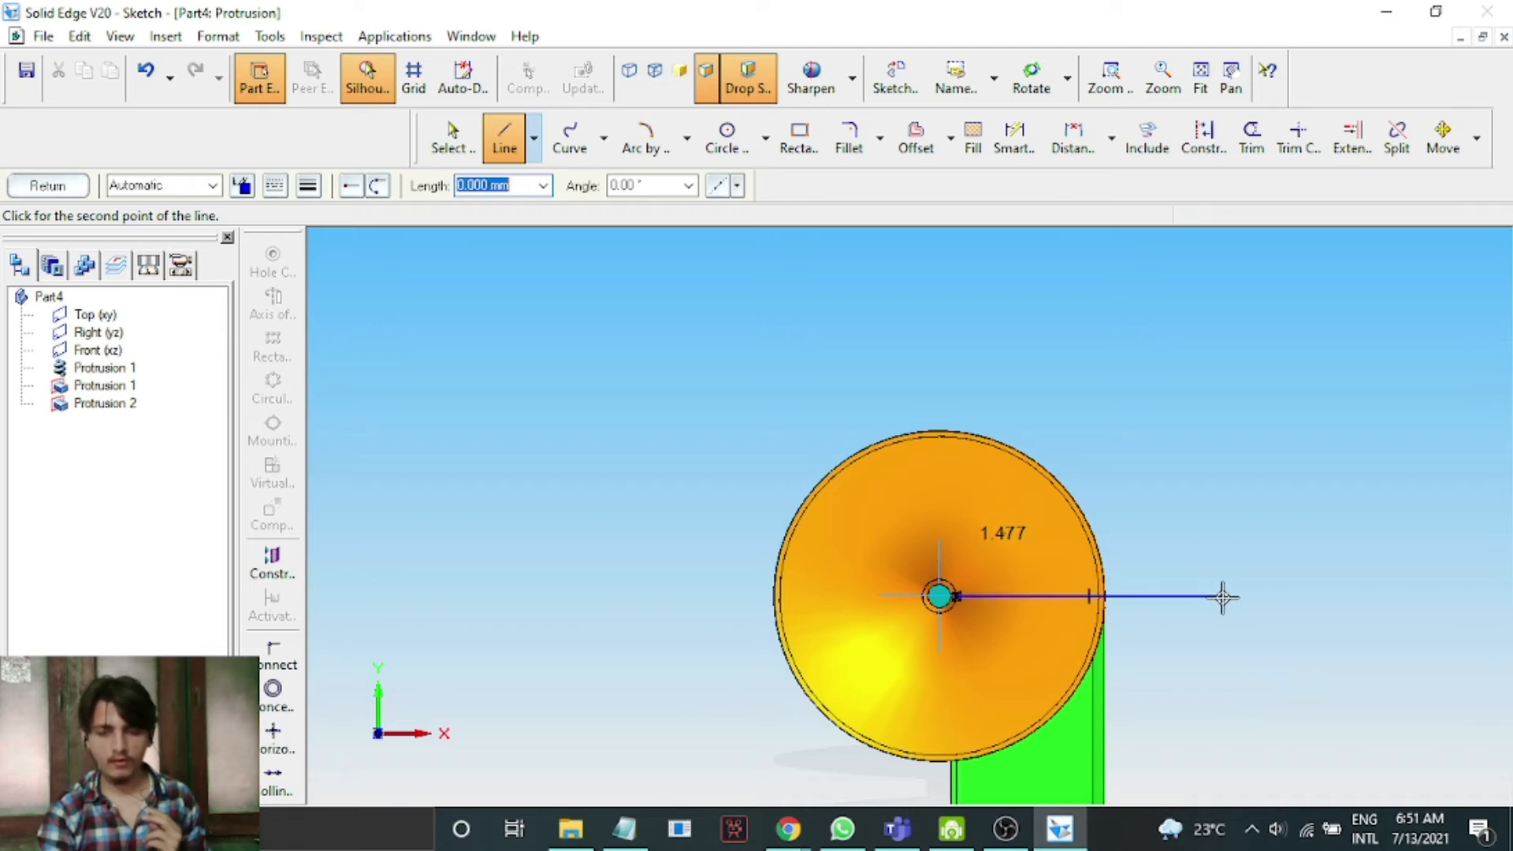
pyautogui.click(1222, 266)
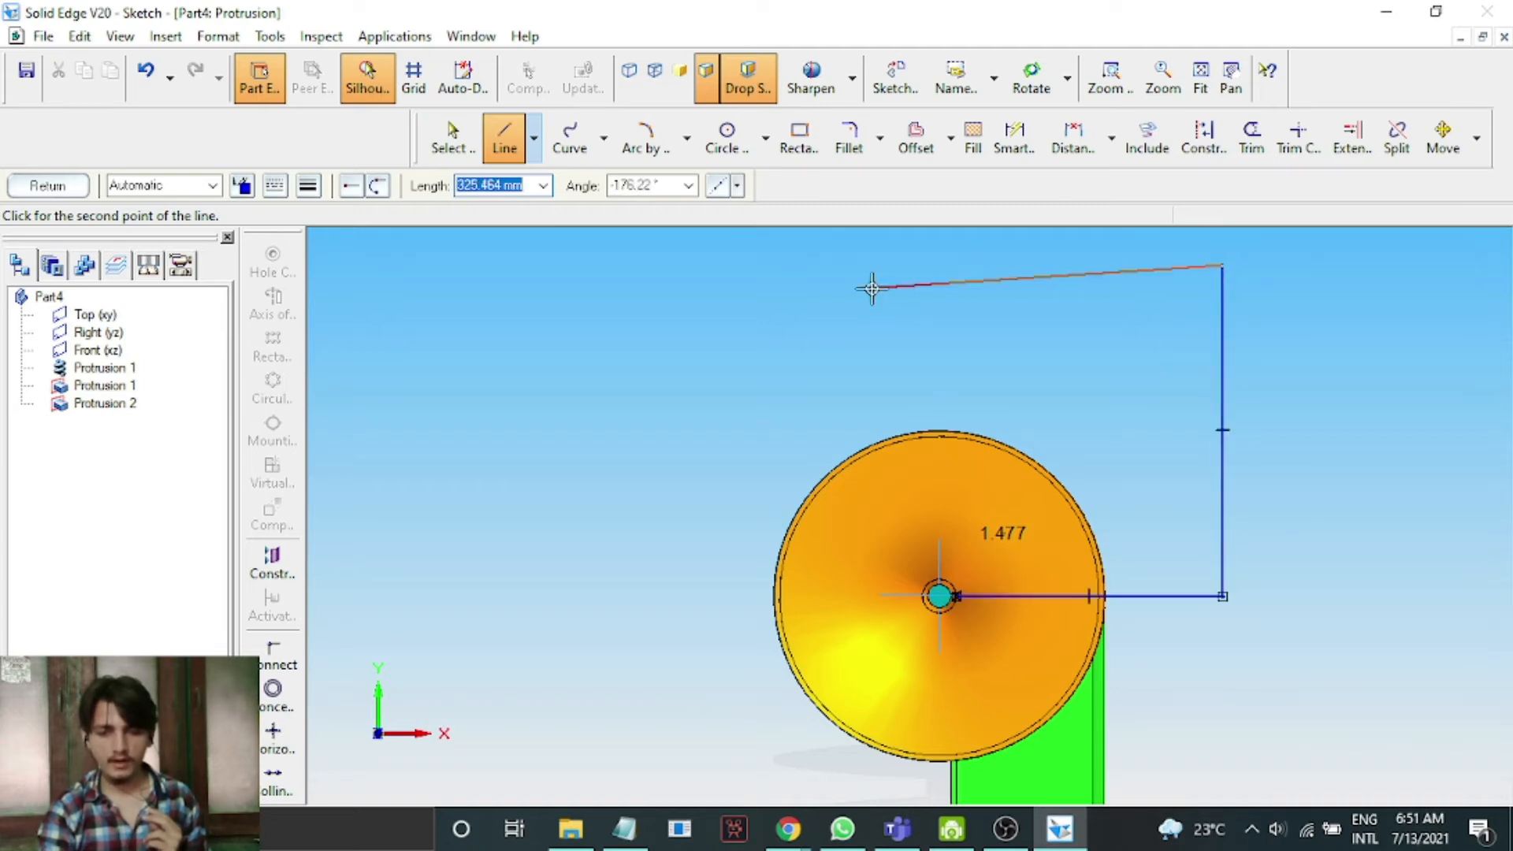
pyautogui.click(717, 267)
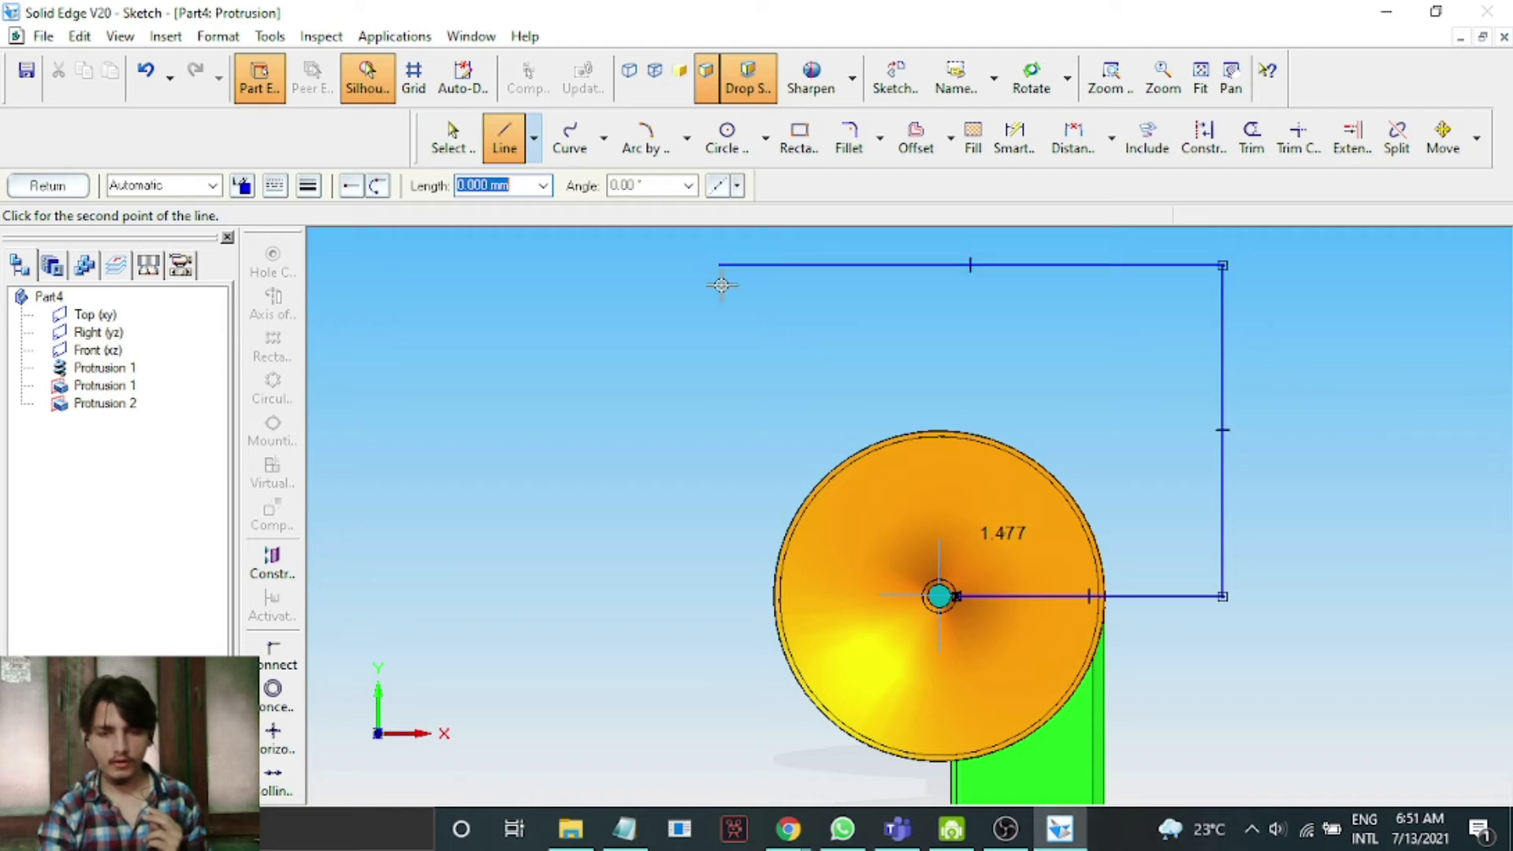
pyautogui.click(719, 471)
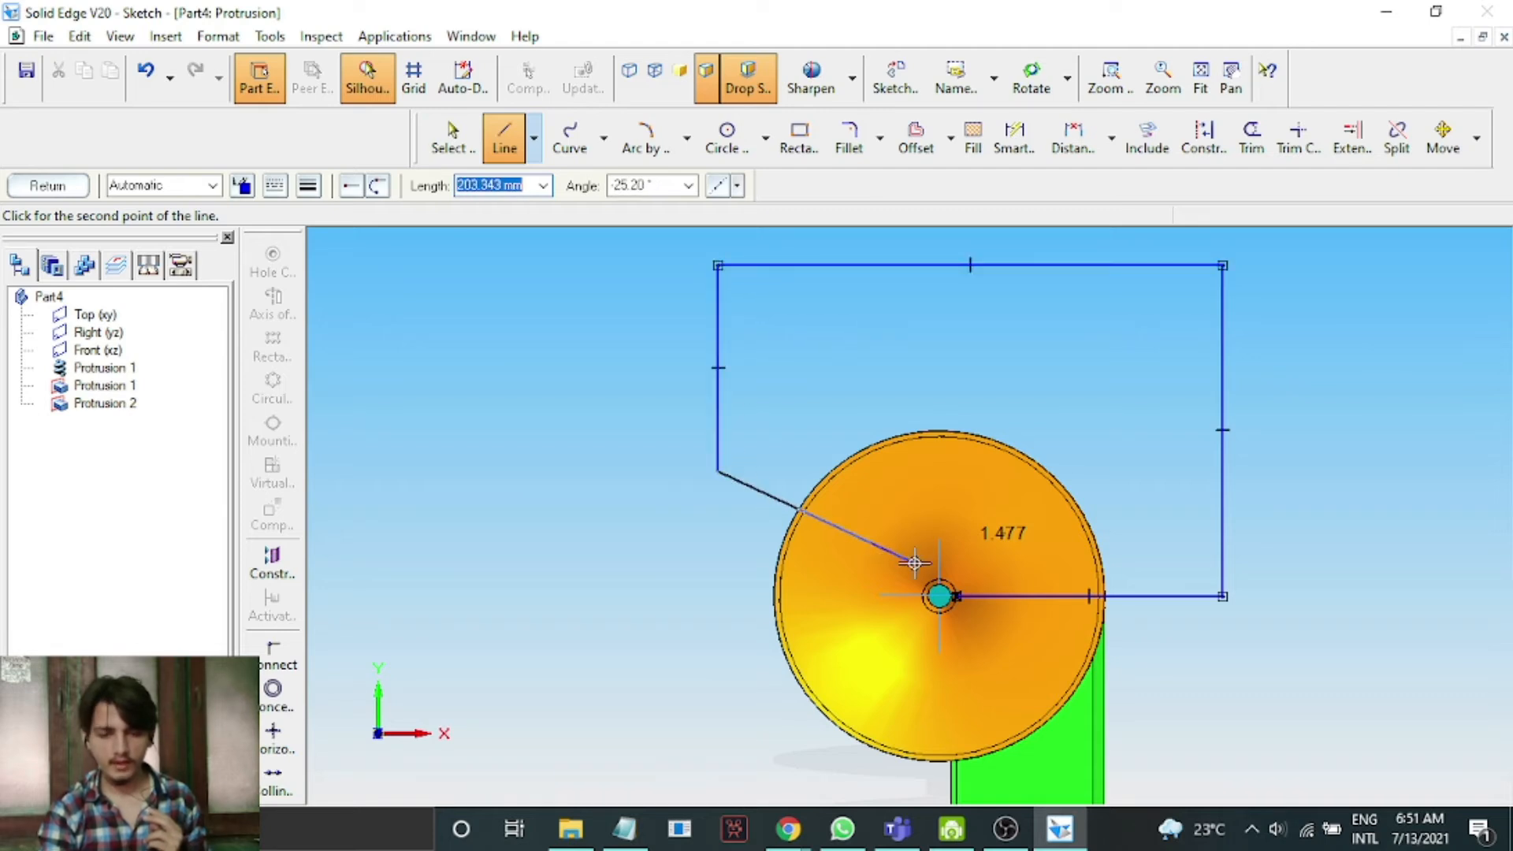
# Draw a slanted line down to the shaft's outer circle and close the profile with an arc along that circle.
pyautogui.scroll(4, 926, 584)
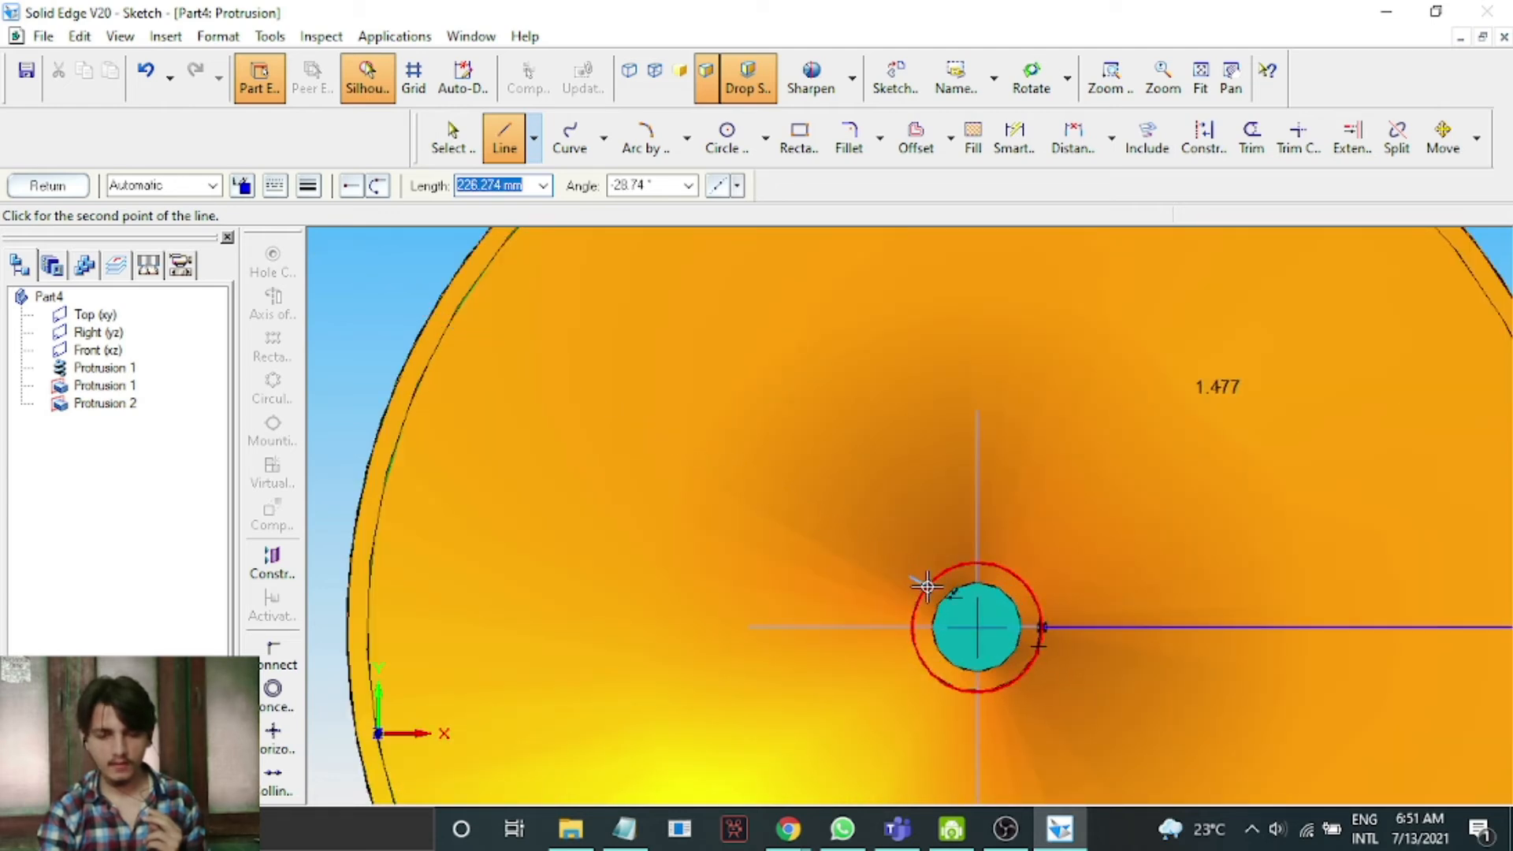
pyautogui.click(928, 583)
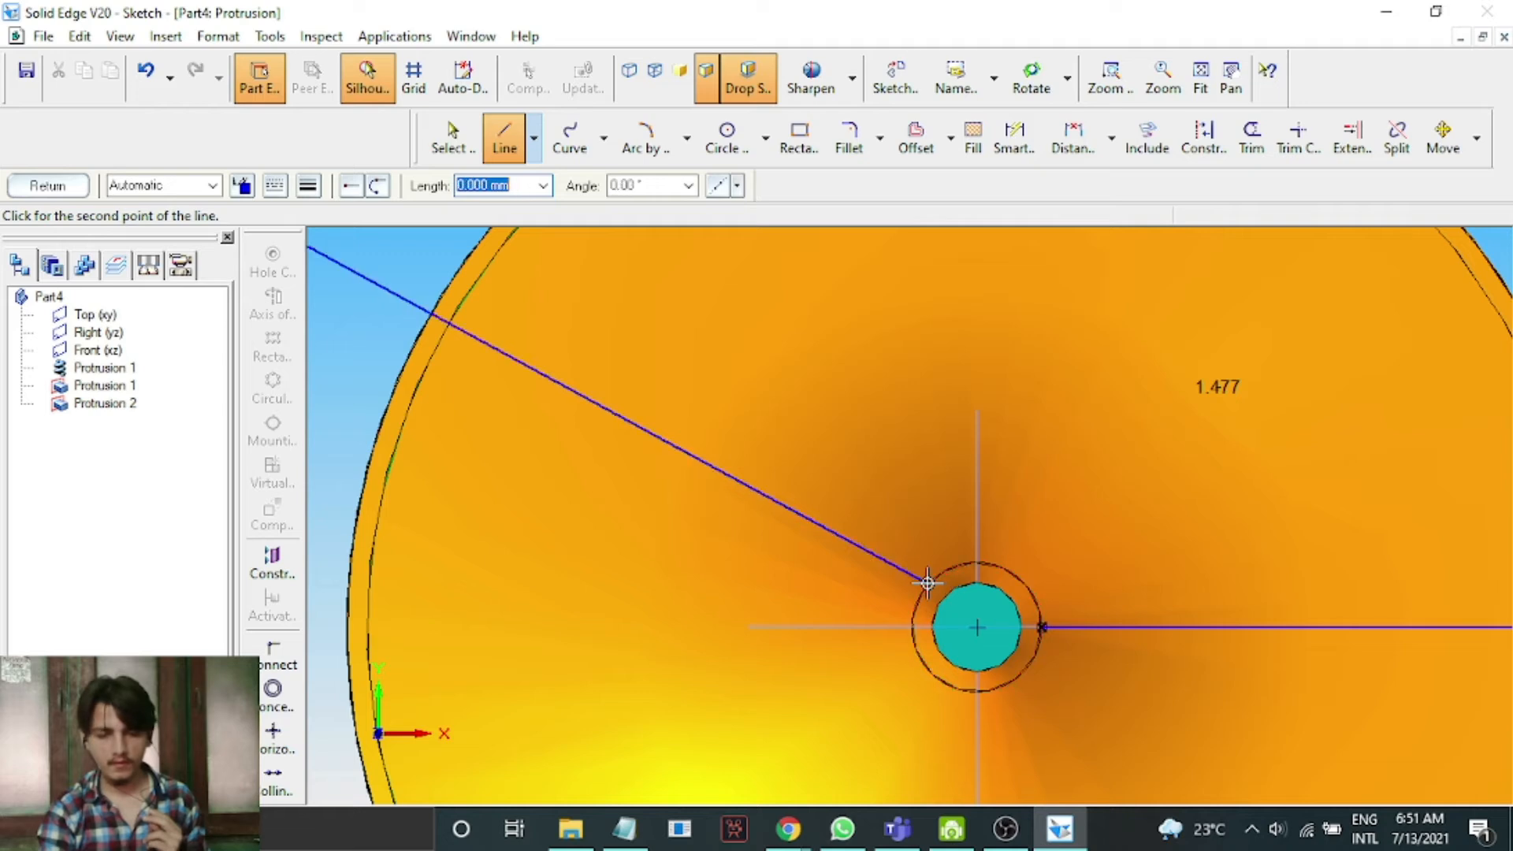
pyautogui.rightClick(829, 432)
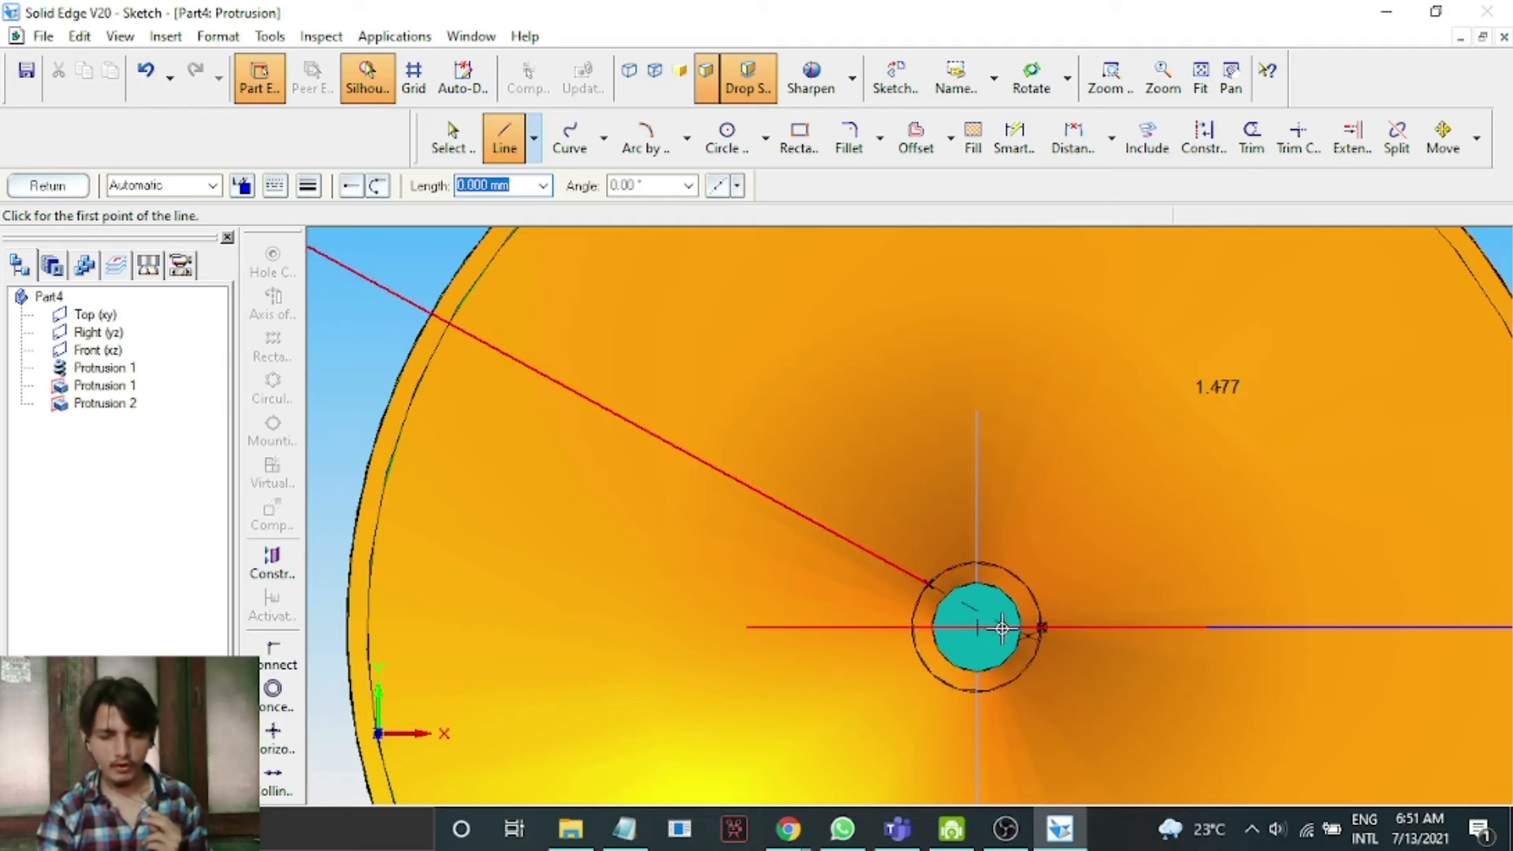
pyautogui.scroll(3, 1000, 627)
pyautogui.click(686, 138)
pyautogui.click(701, 206)
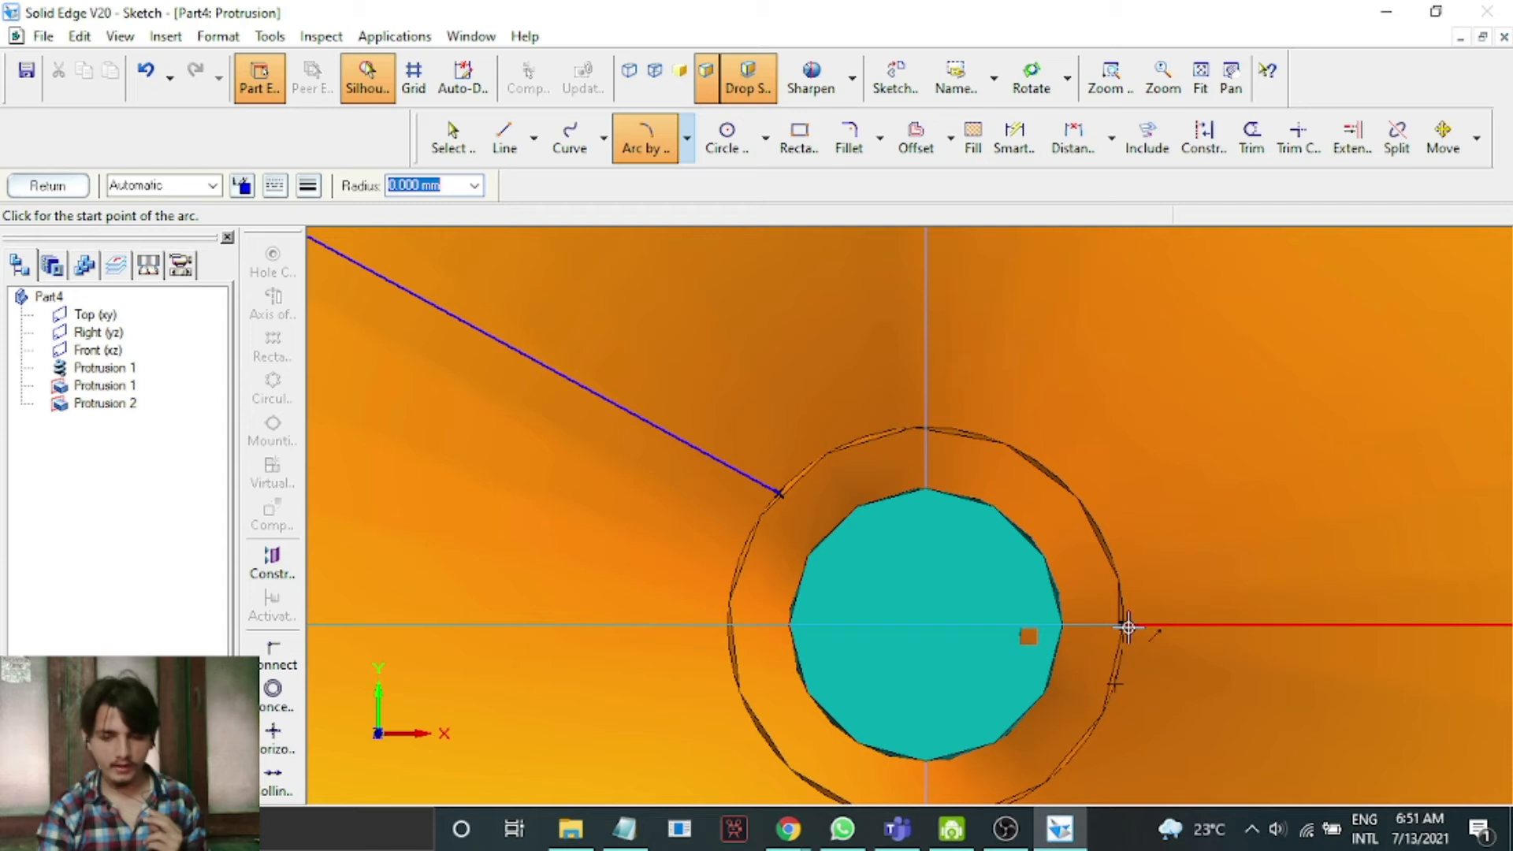
pyautogui.click(911, 430)
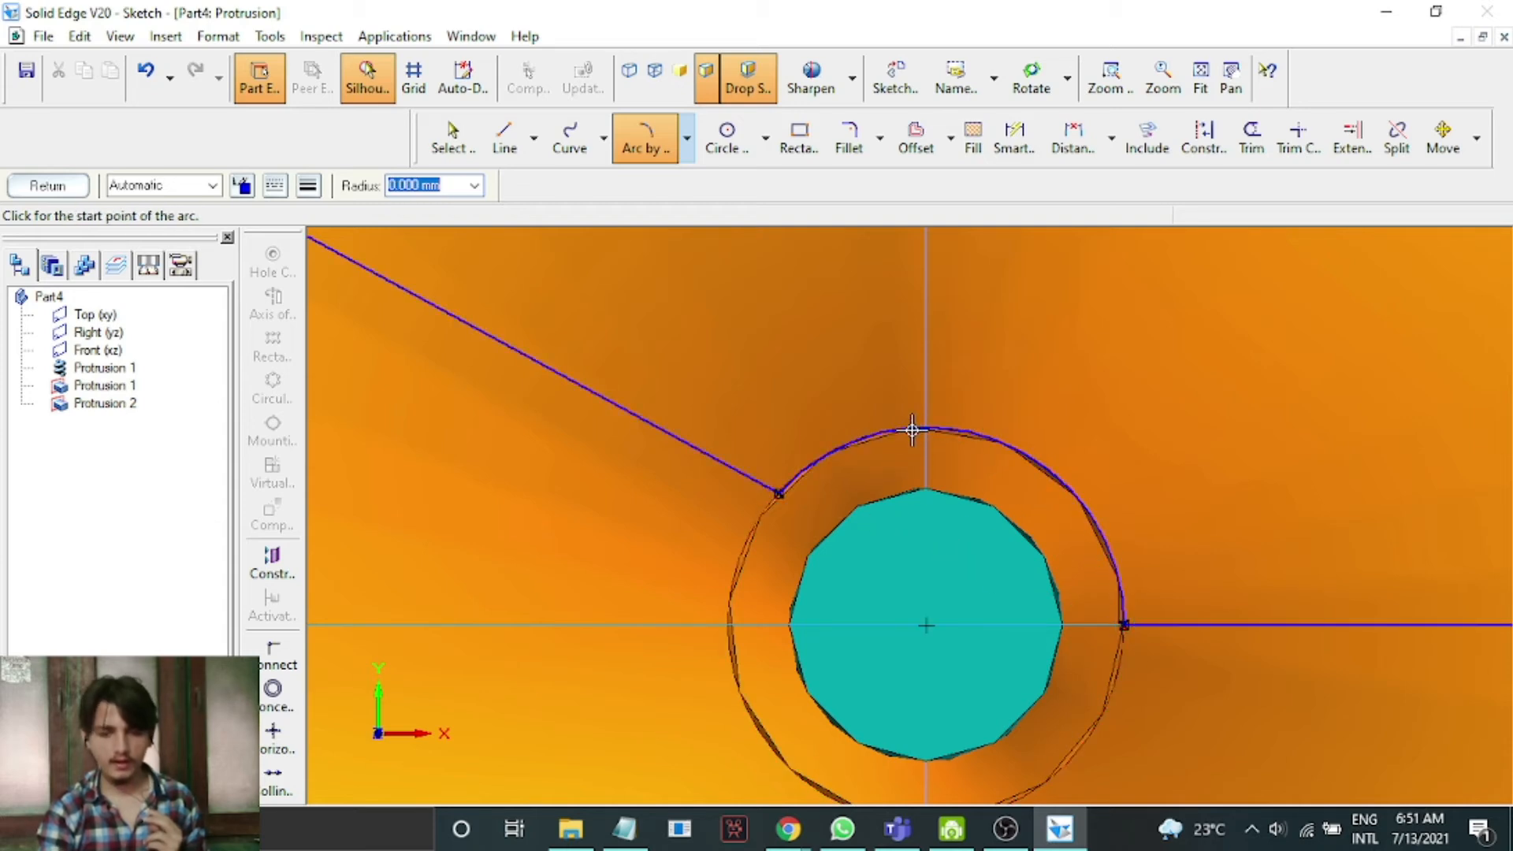
# Return from the sketch and extrude the profile about 7.2 mm, set in the front view, then finish the protrusion.
pyautogui.click(47, 186)
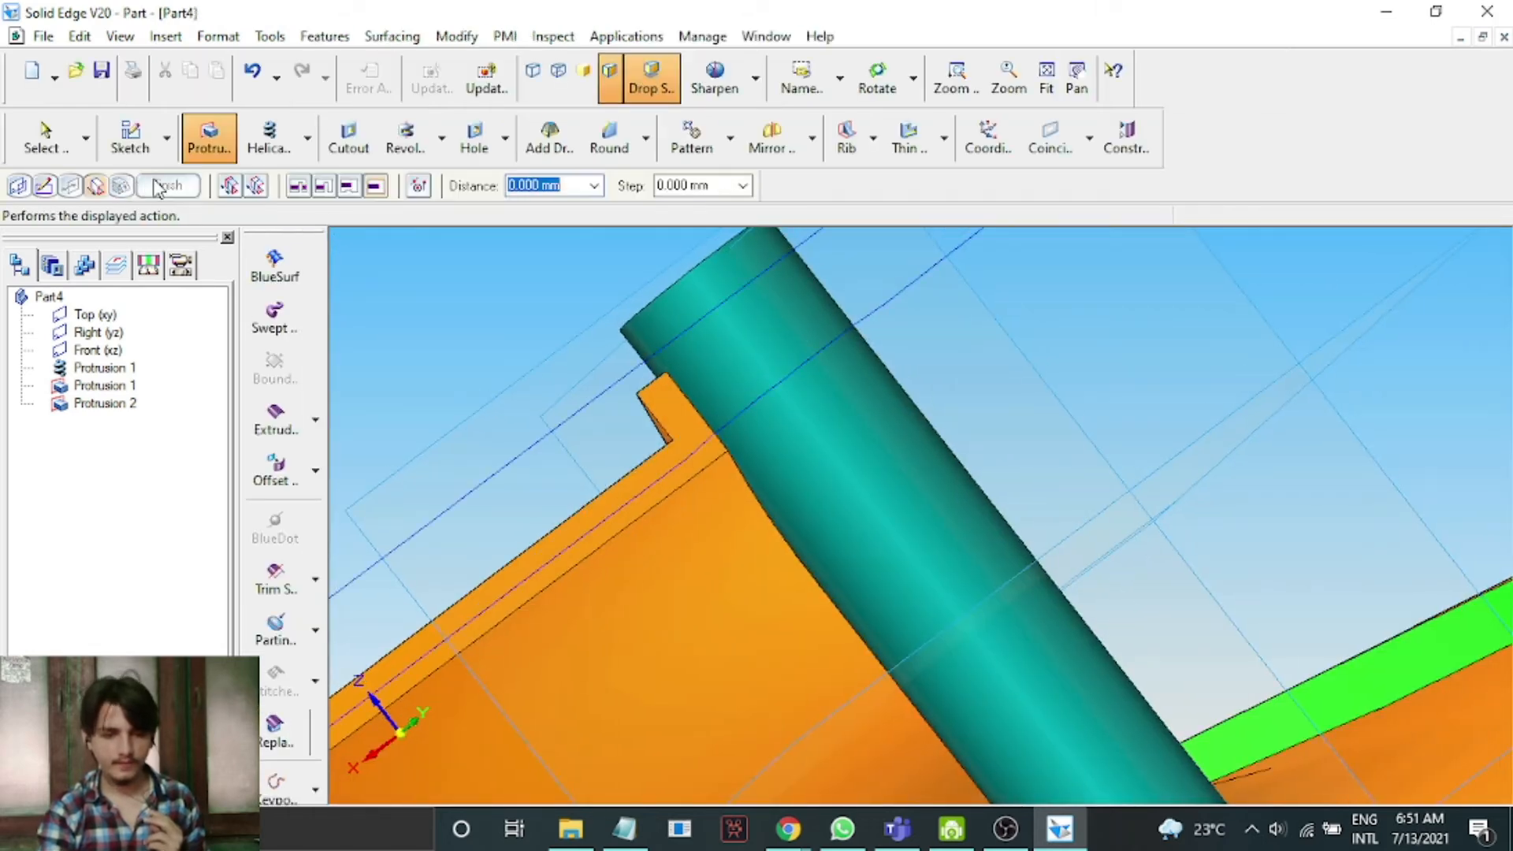
pyautogui.click(161, 186)
pyautogui.scroll(-2, 894, 385)
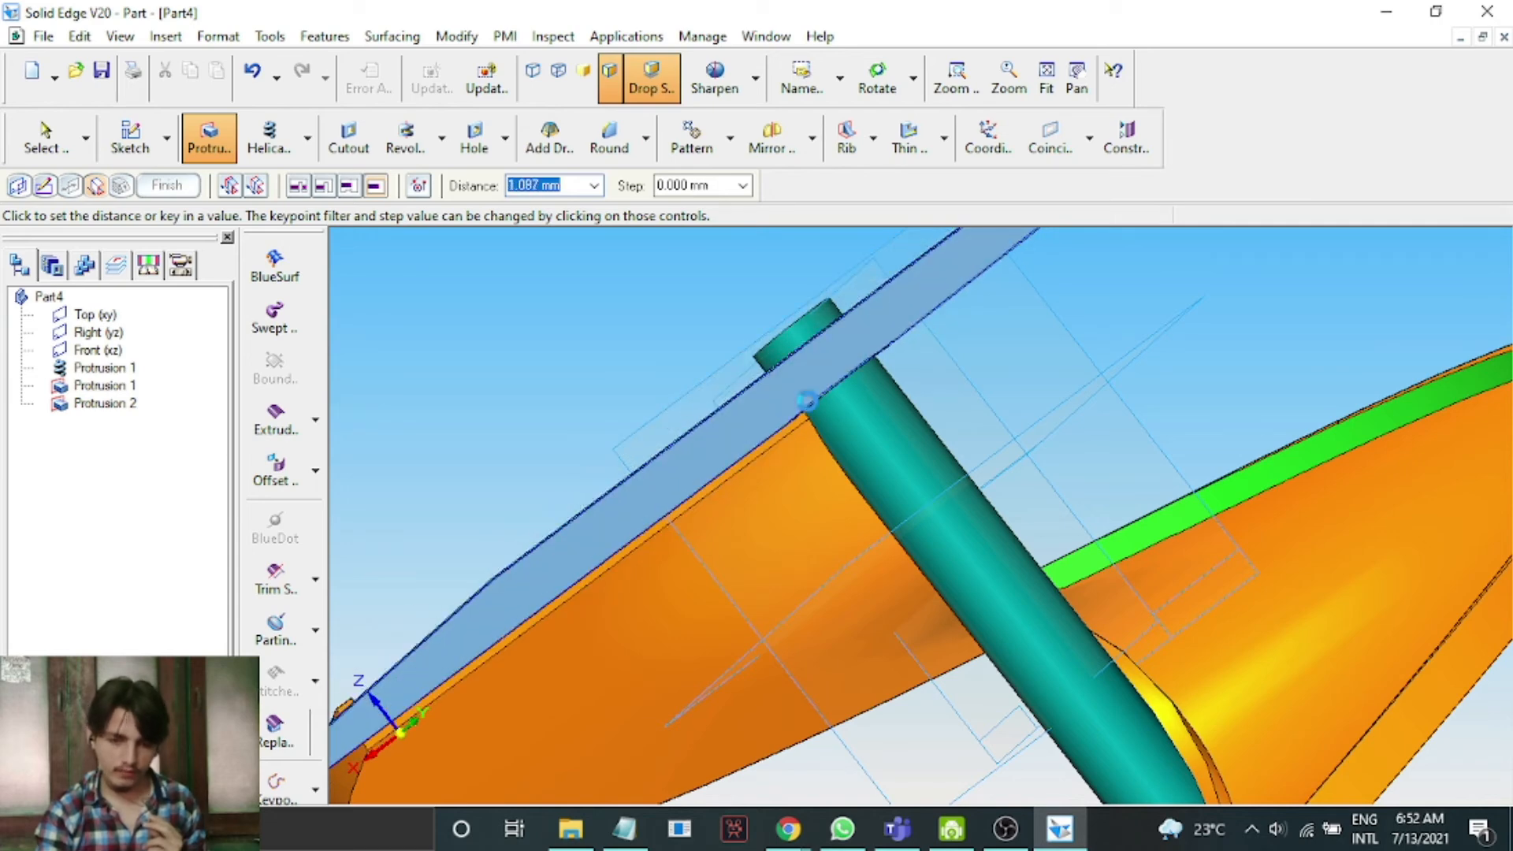
pyautogui.click(840, 77)
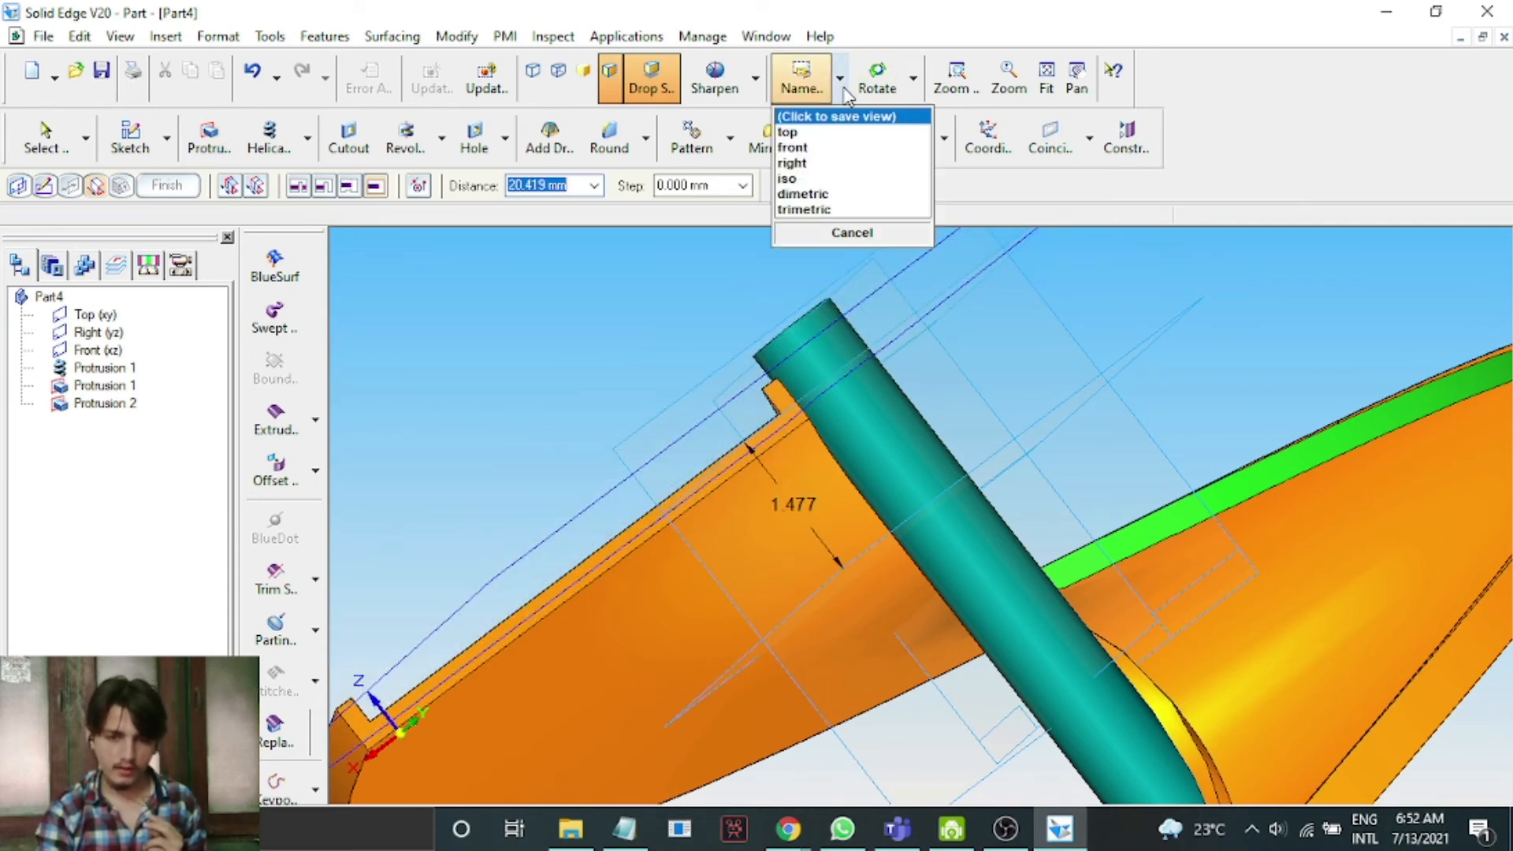
pyautogui.click(832, 163)
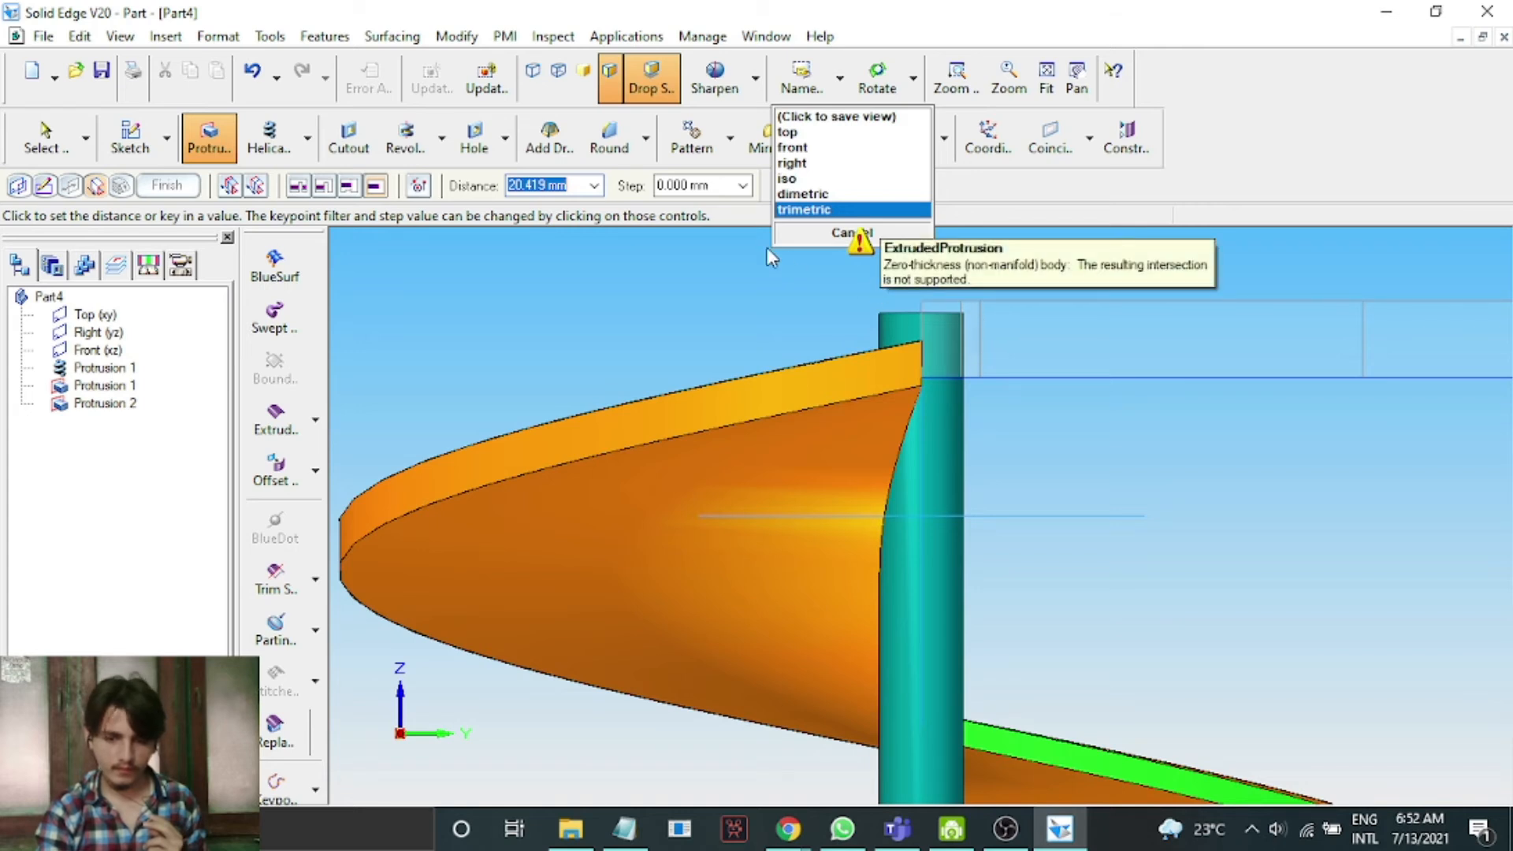
pyautogui.click(820, 148)
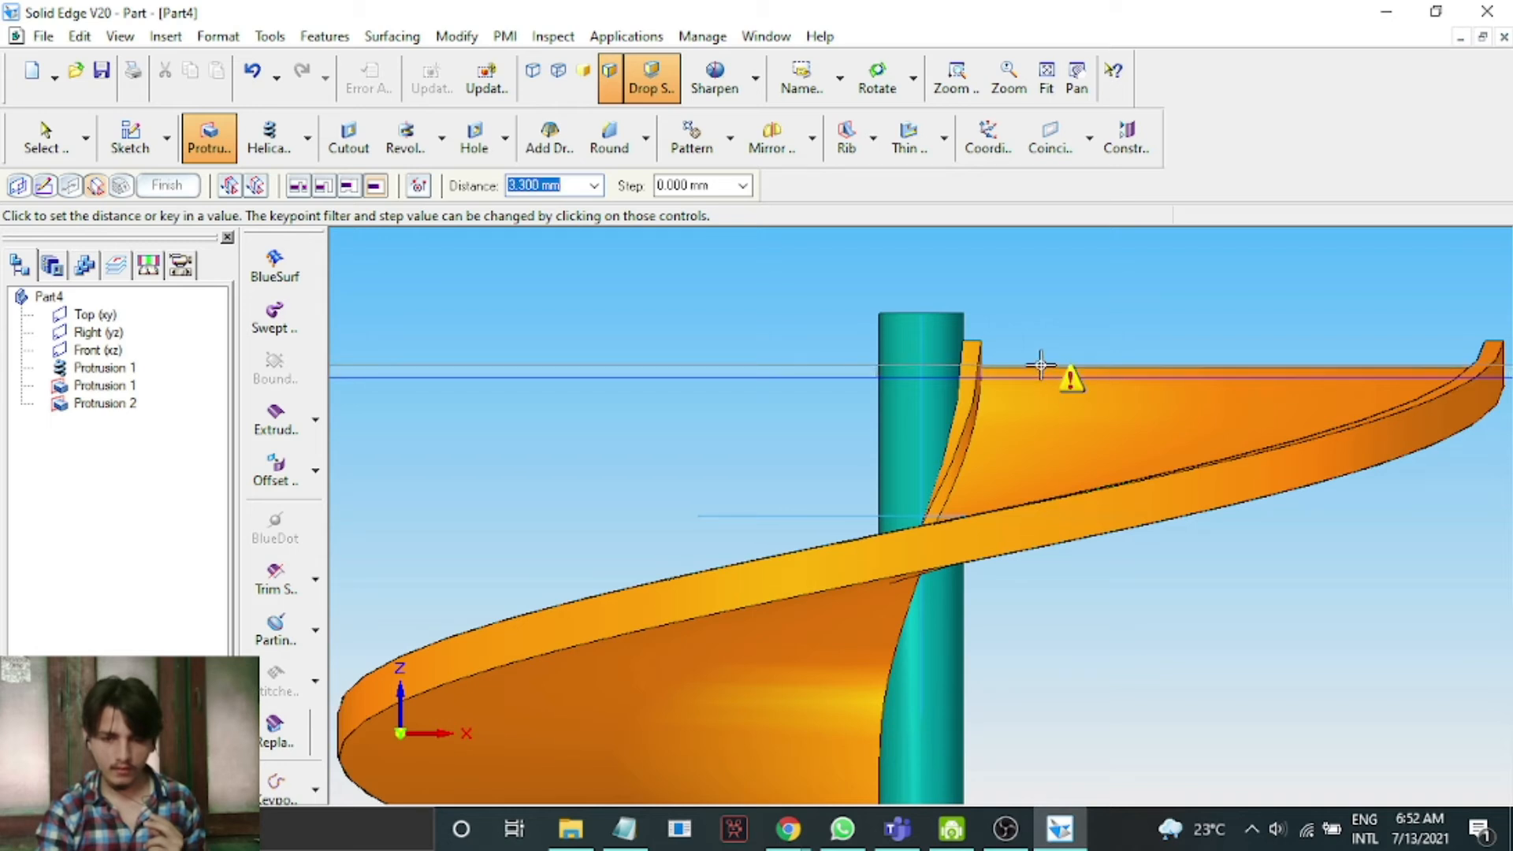
pyautogui.click(1042, 367)
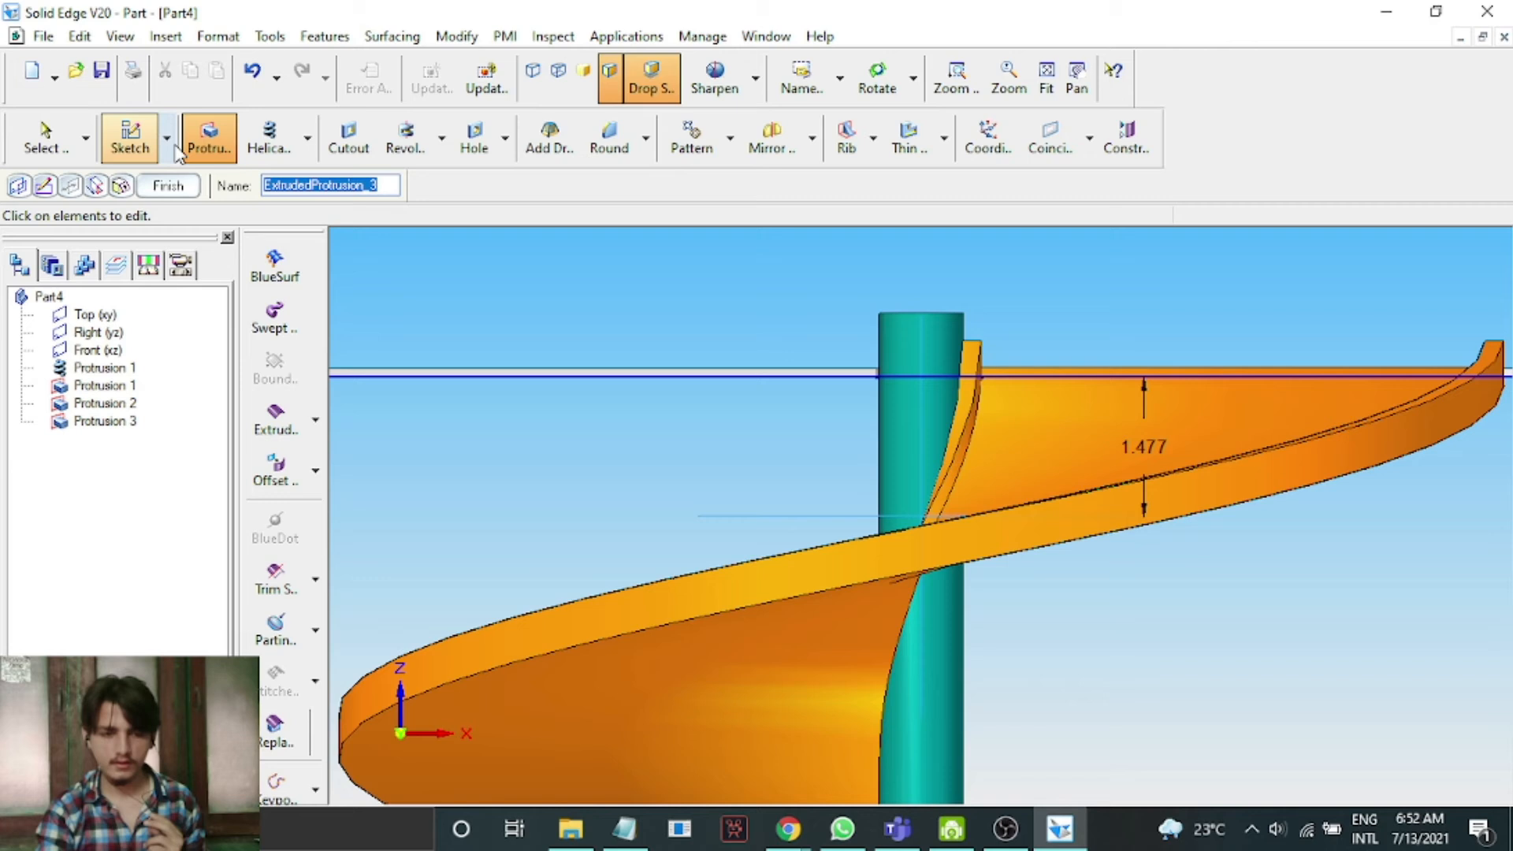
pyautogui.click(169, 186)
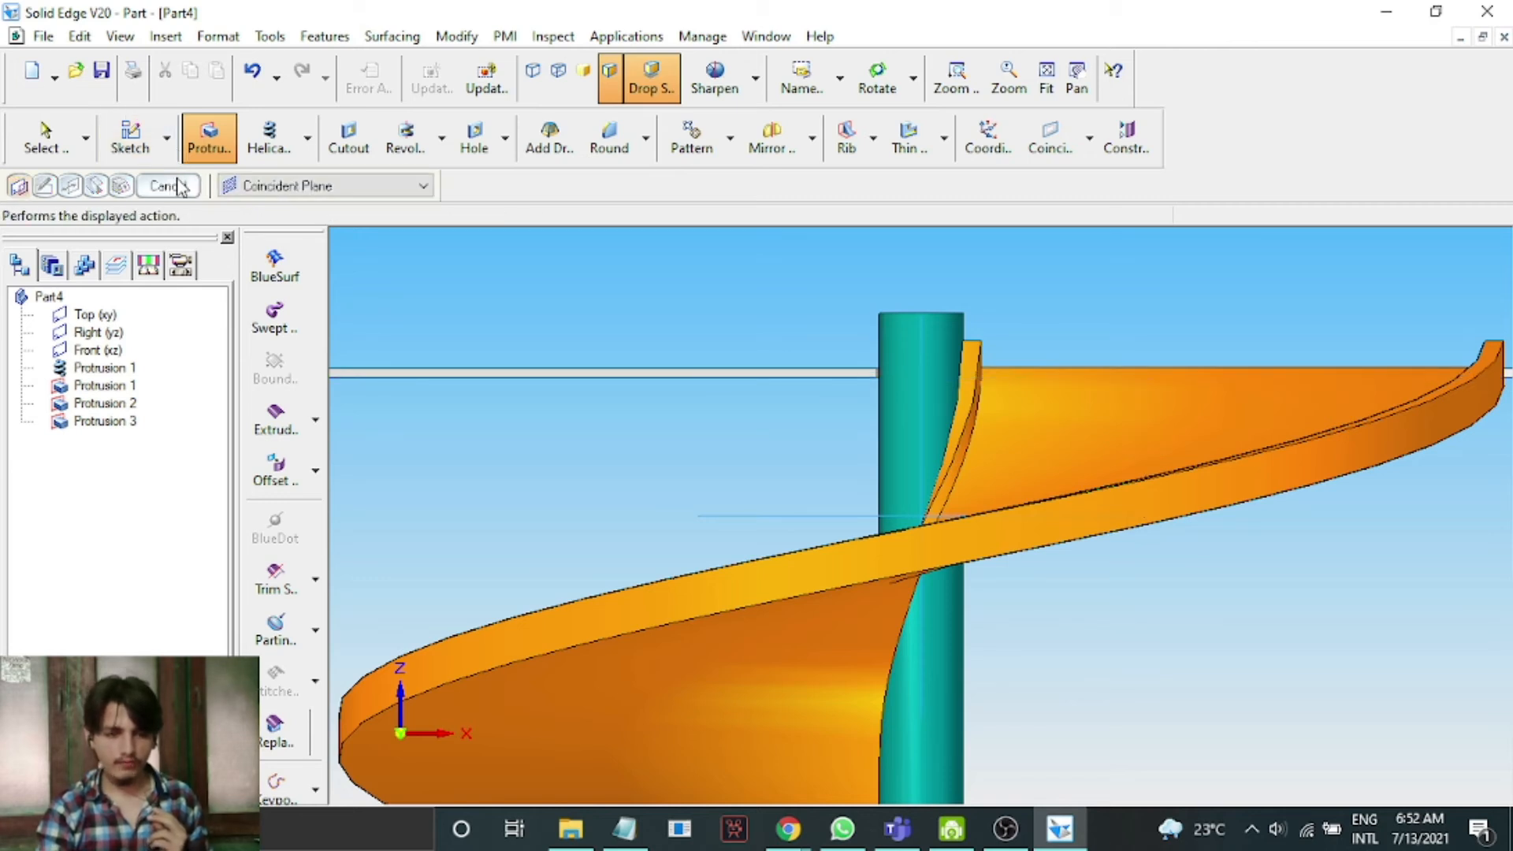
pyautogui.click(186, 192)
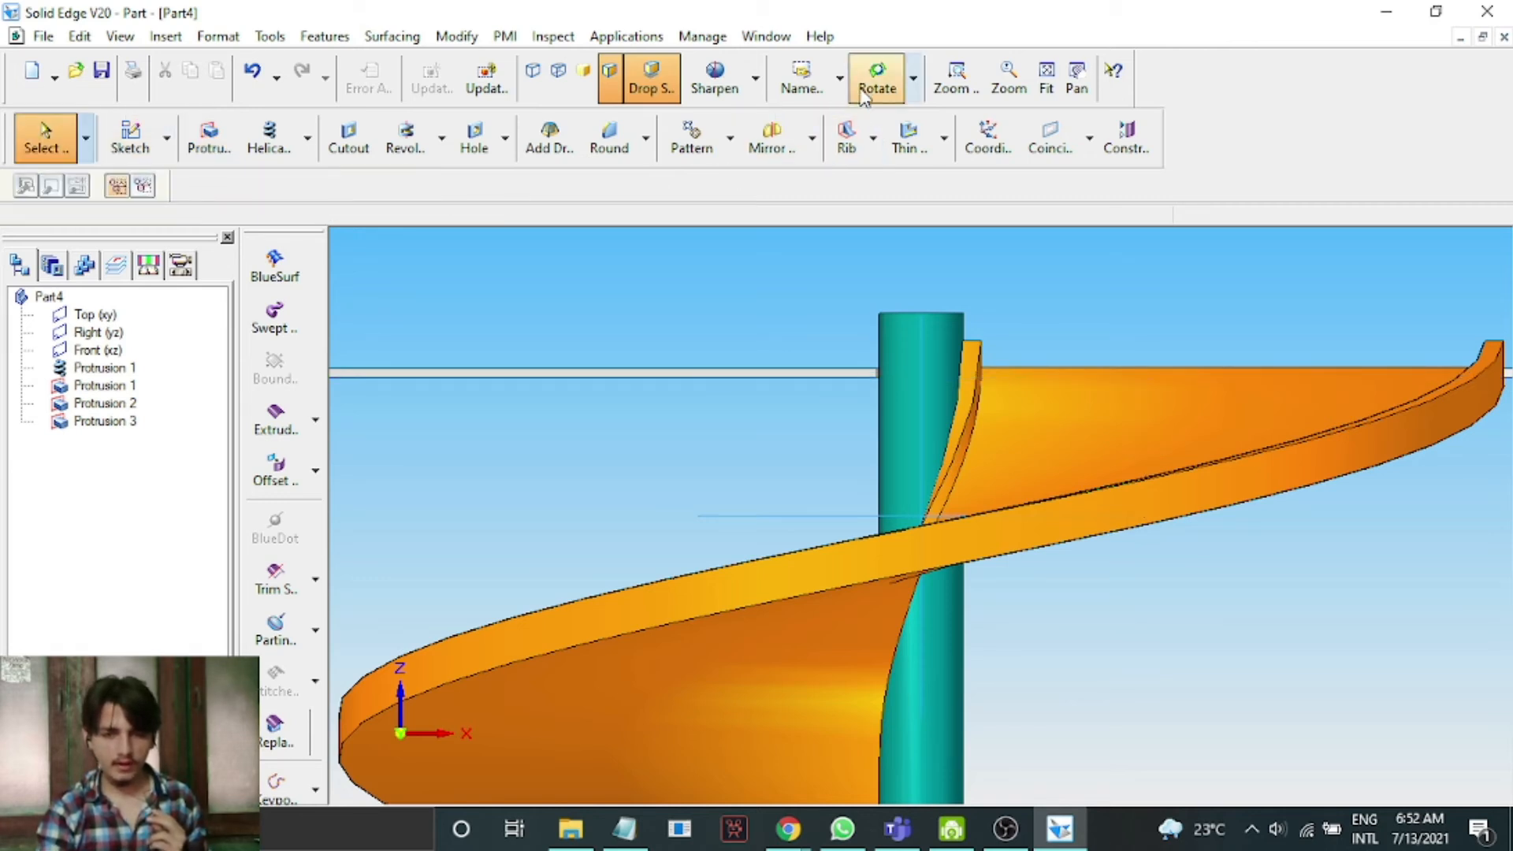
# Start another Protrusion and pick the face of the new plate as its sketch plane.
pyautogui.click(840, 79)
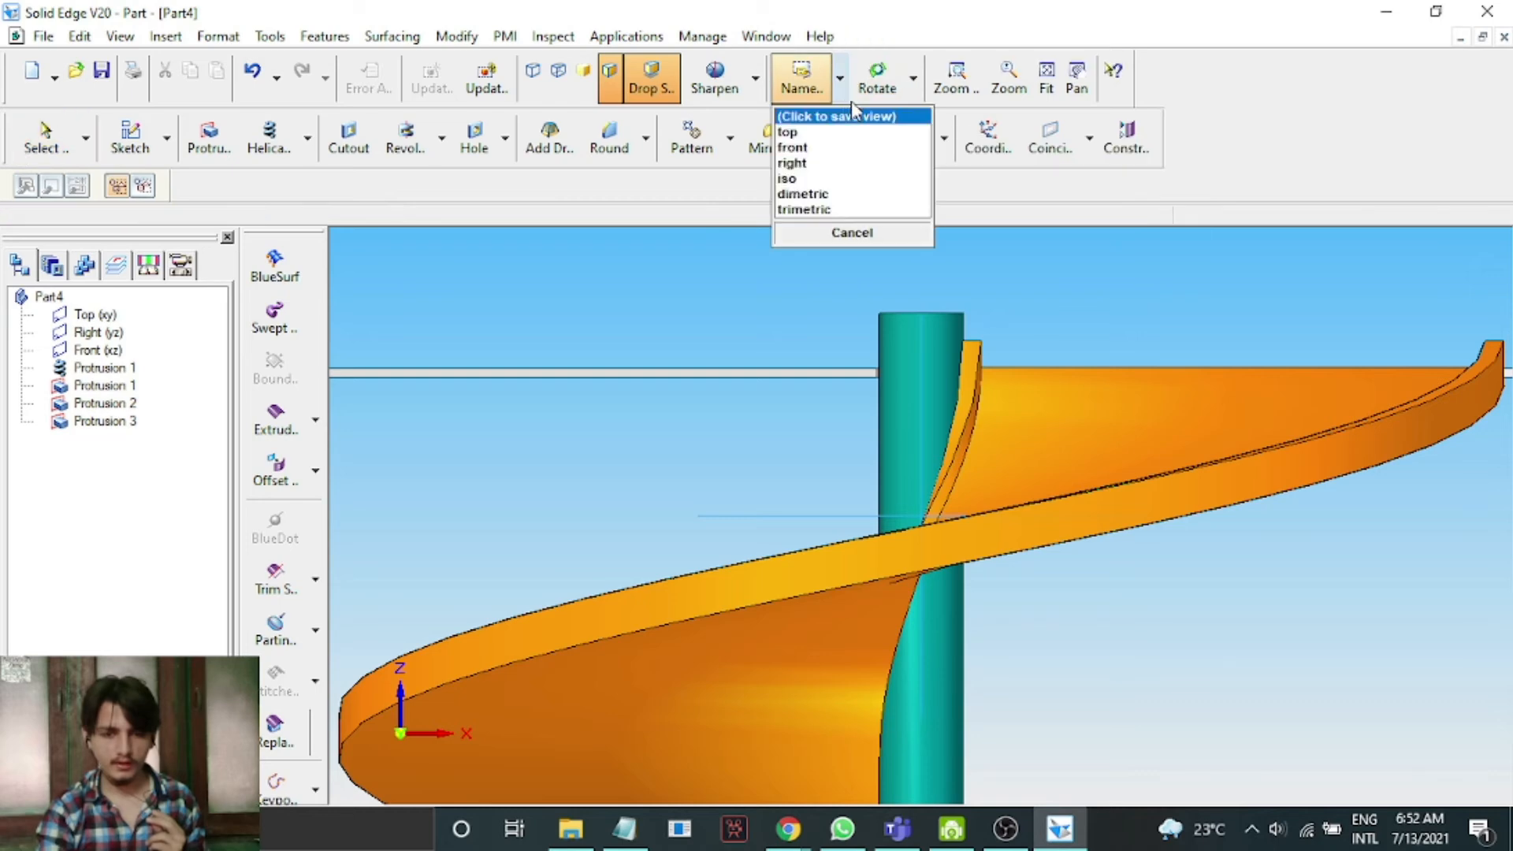
pyautogui.click(875, 211)
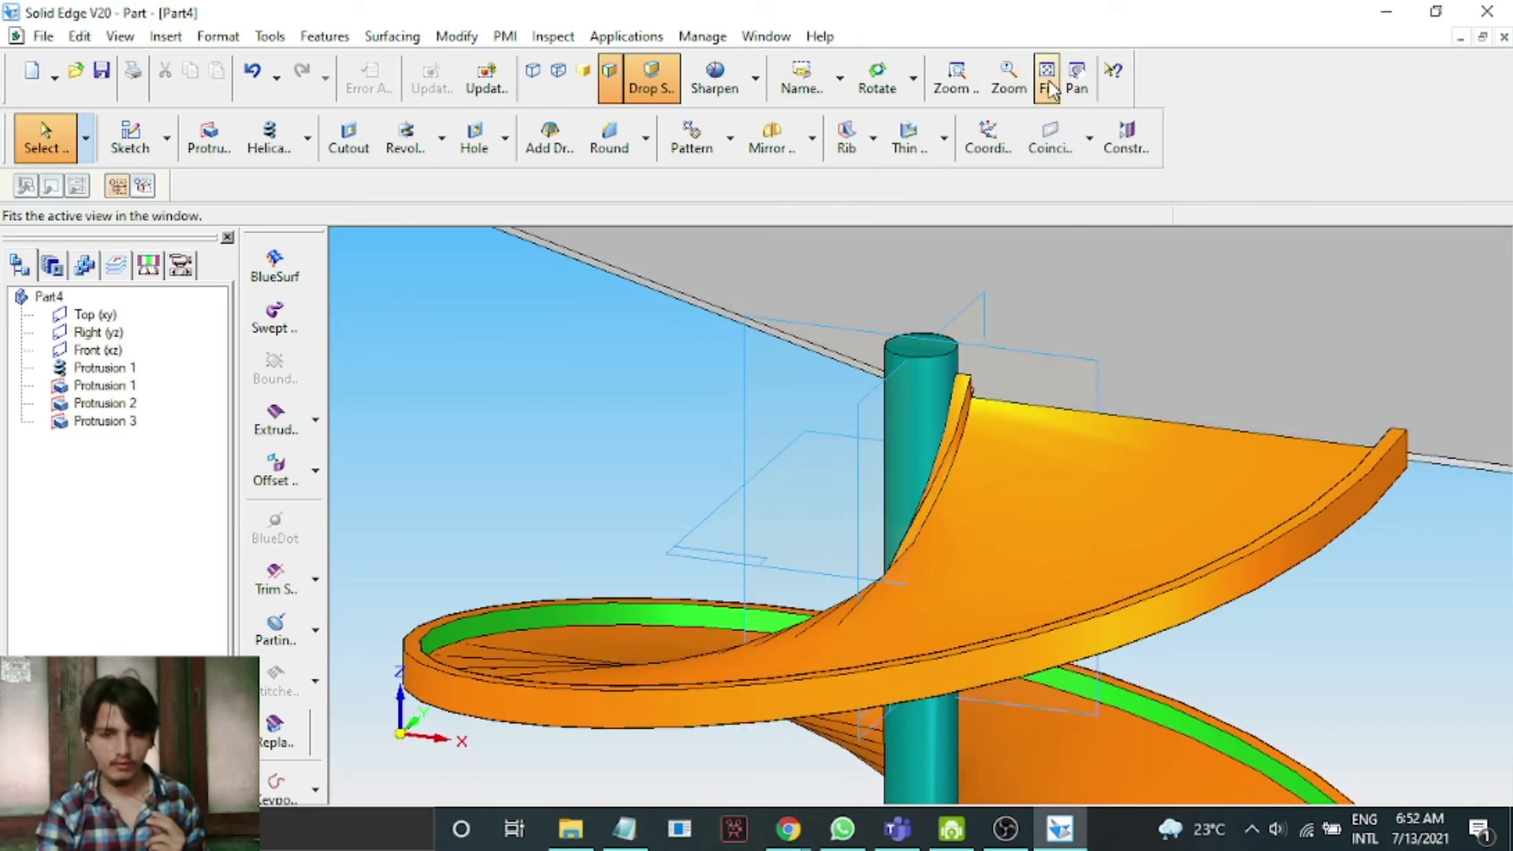
pyautogui.click(1048, 83)
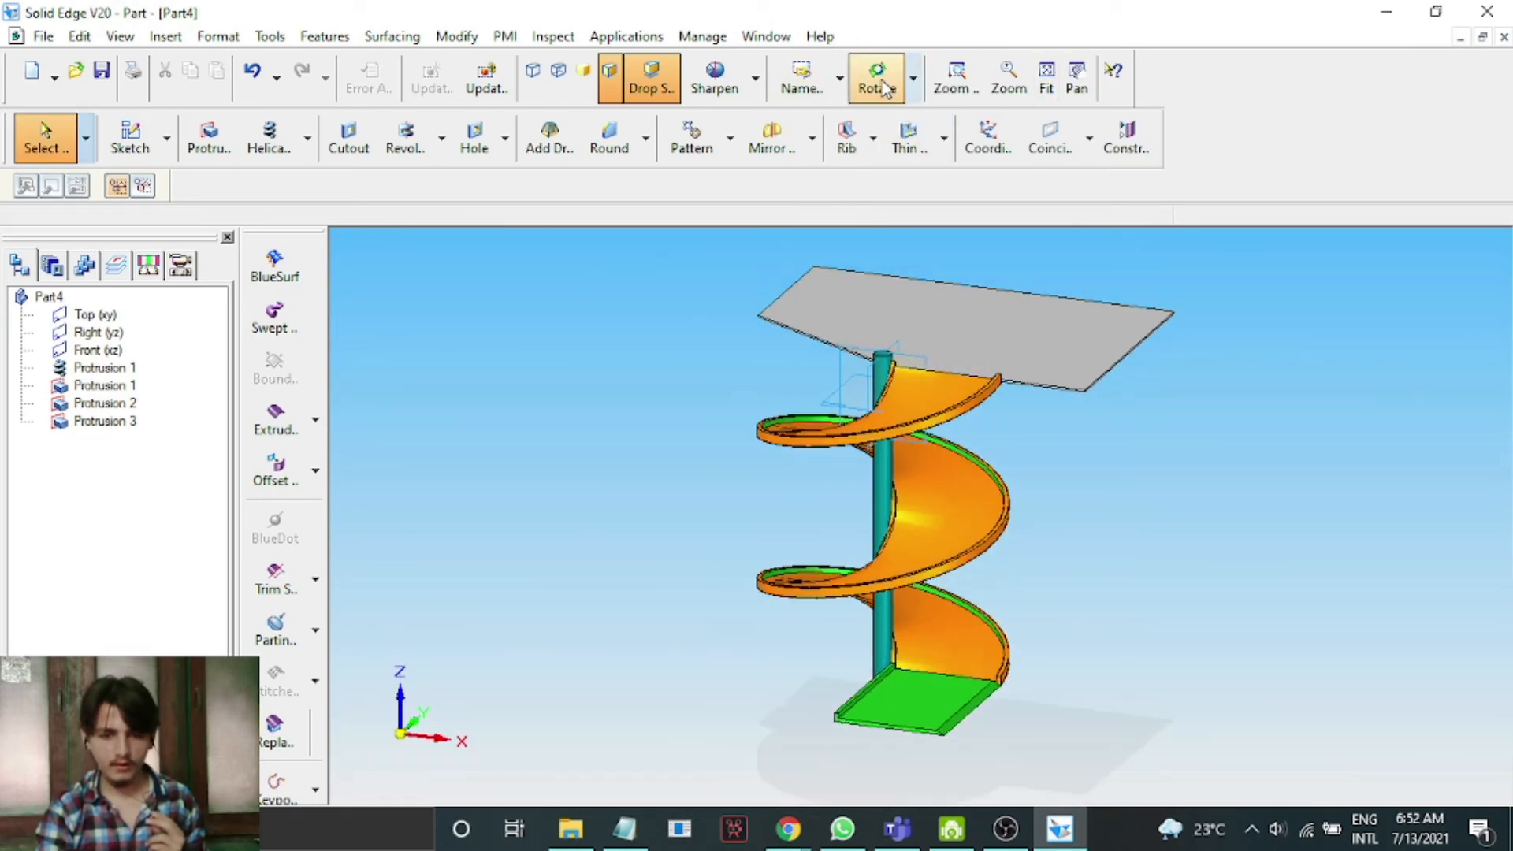
pyautogui.click(877, 79)
pyautogui.moveTo(1149, 301); pyautogui.dragTo(1220, 456)
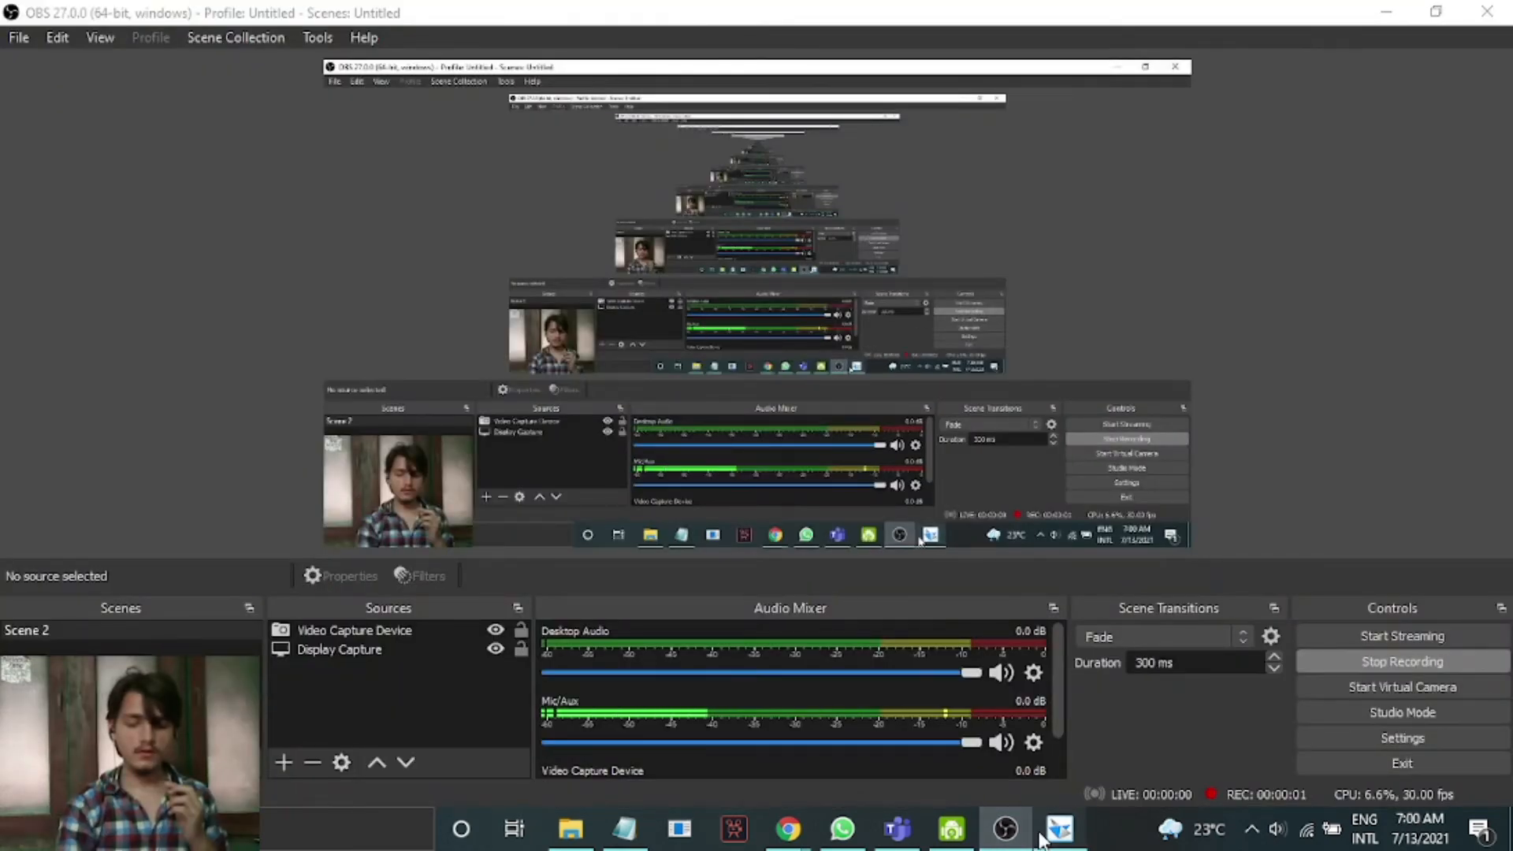
pyautogui.click(1041, 835)
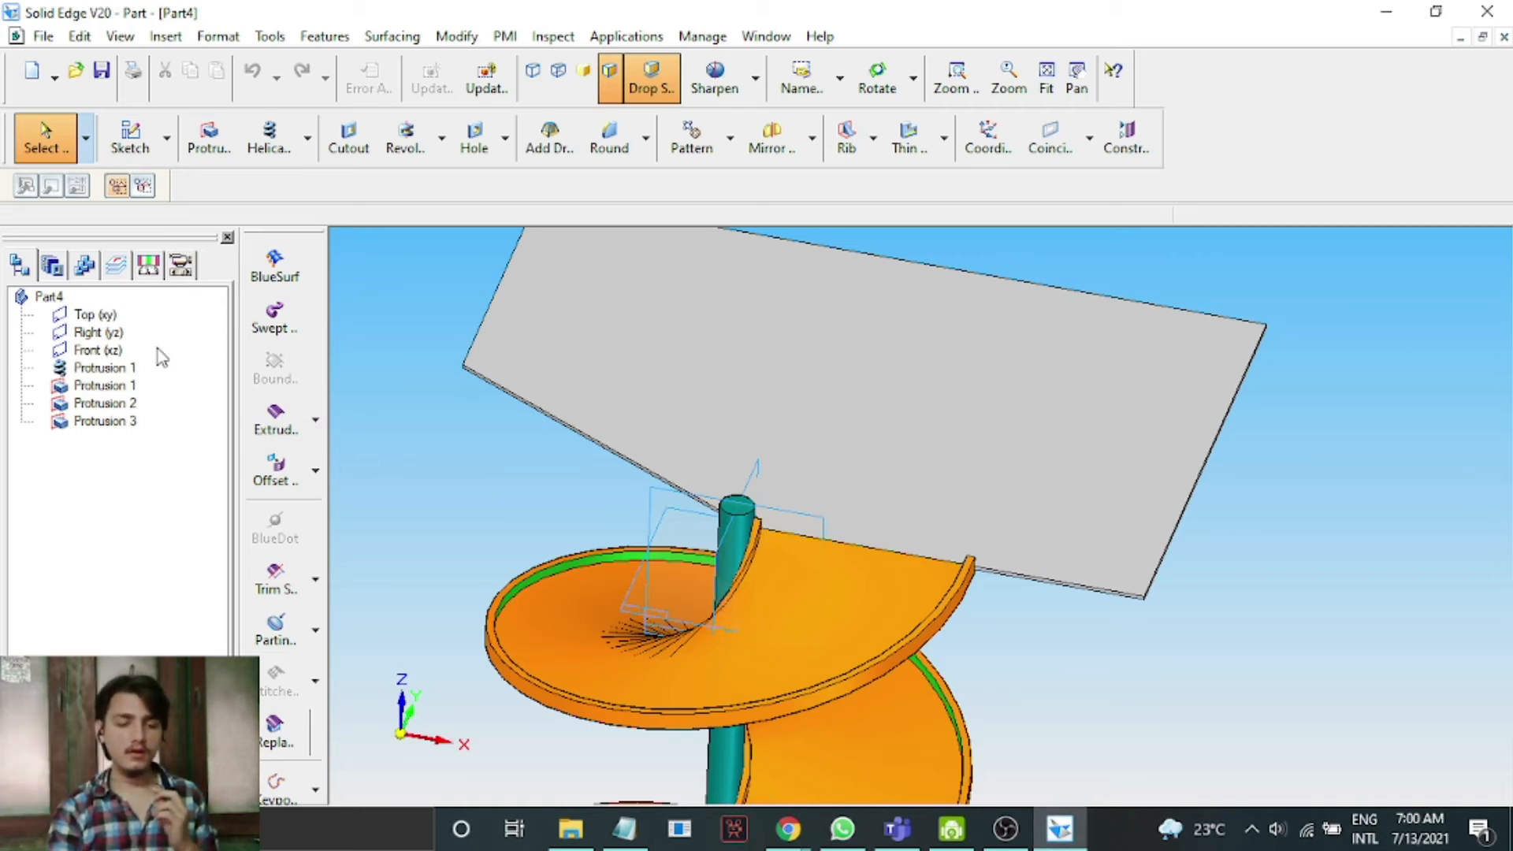
pyautogui.click(224, 147)
pyautogui.click(645, 359)
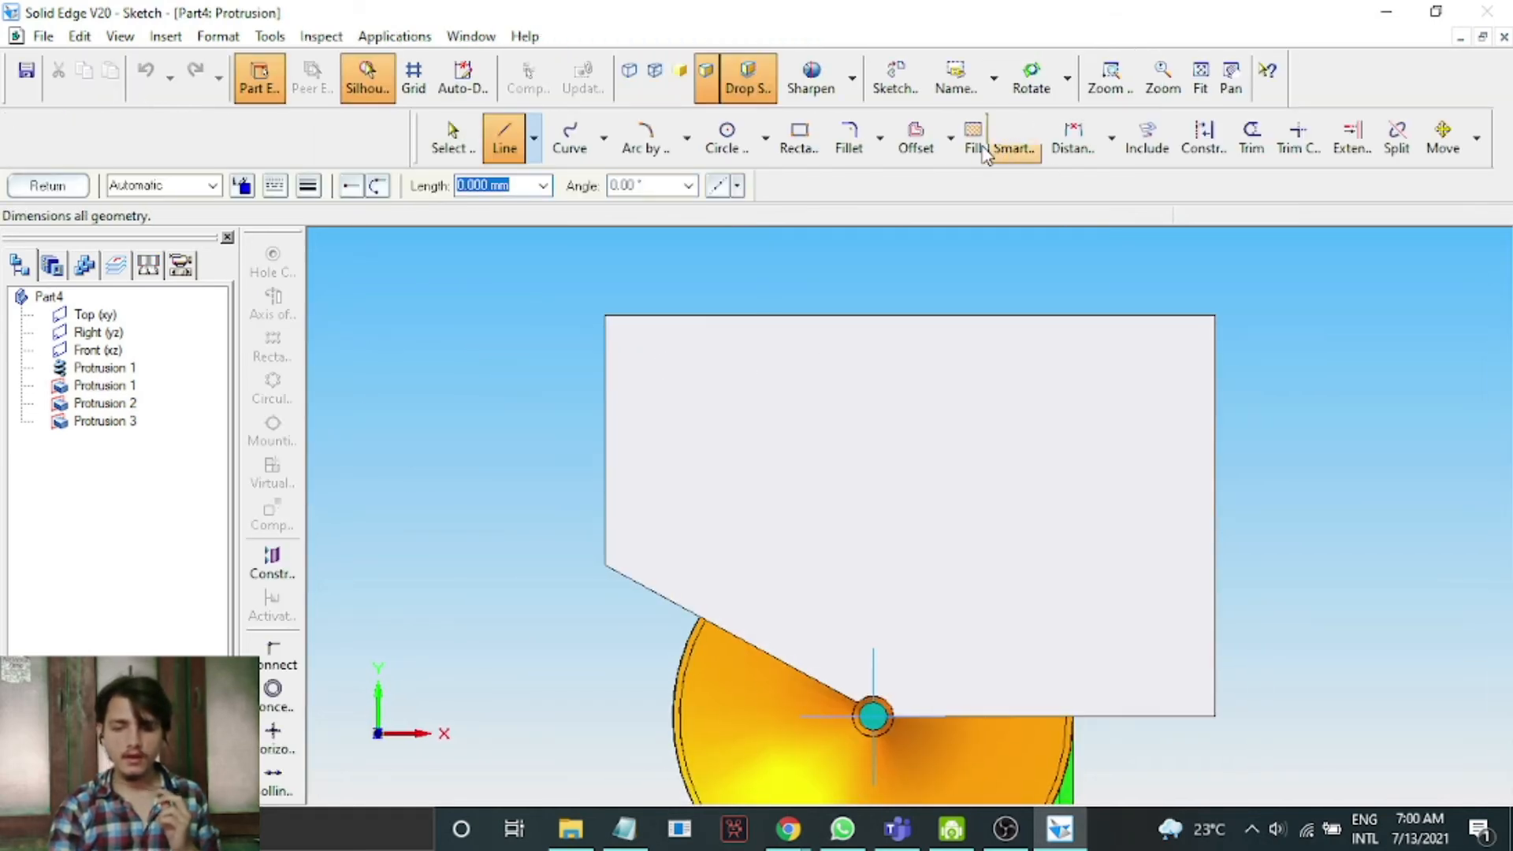
# Include the new plate's top, left, bottom and slanted edges plus the shaft's outer circle arc into the sketch.
pyautogui.click(1147, 140)
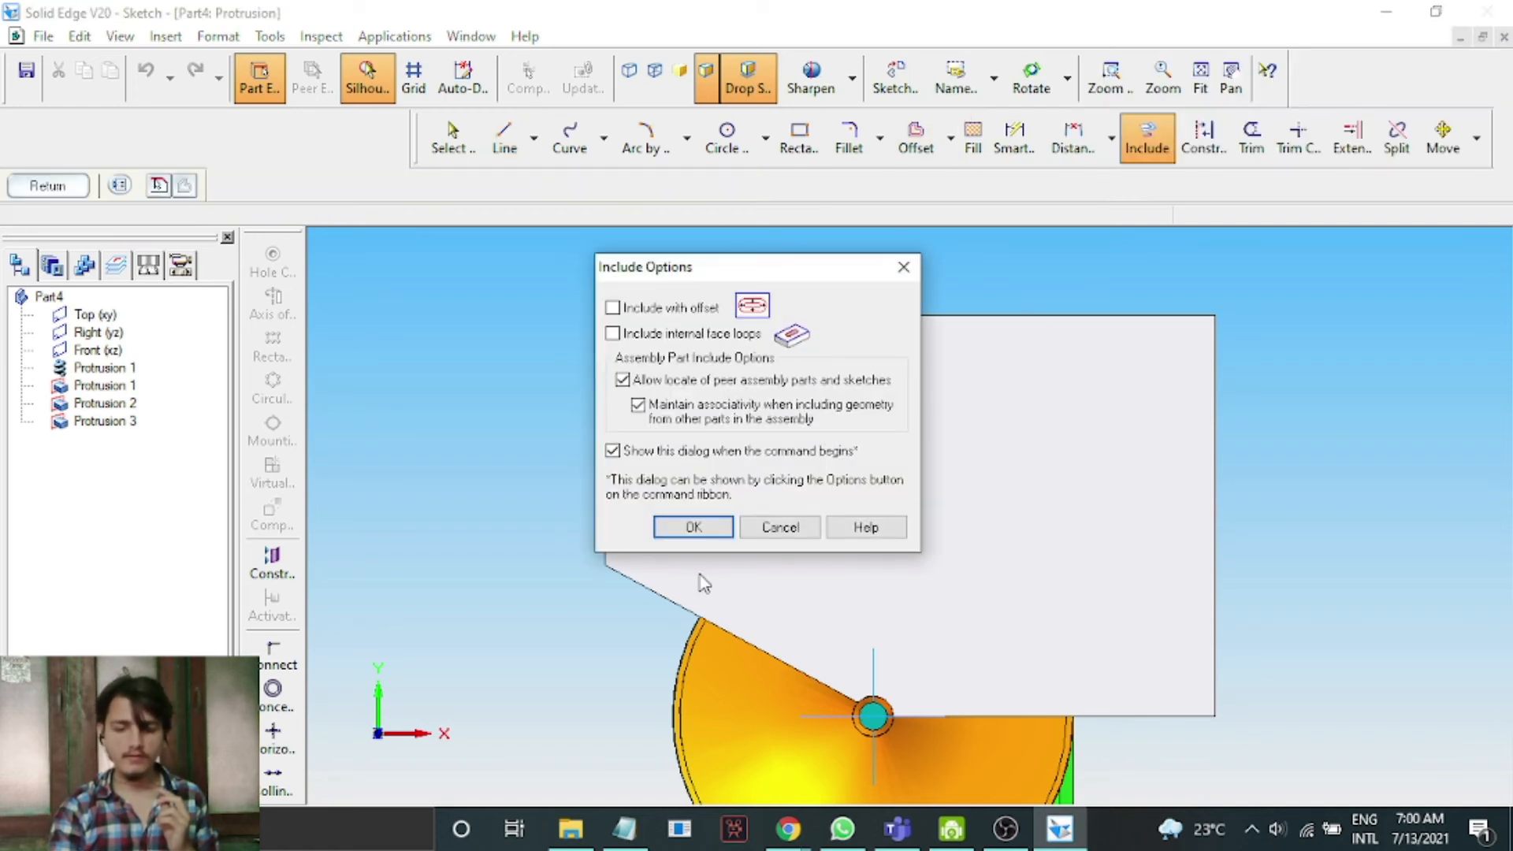
pyautogui.click(691, 527)
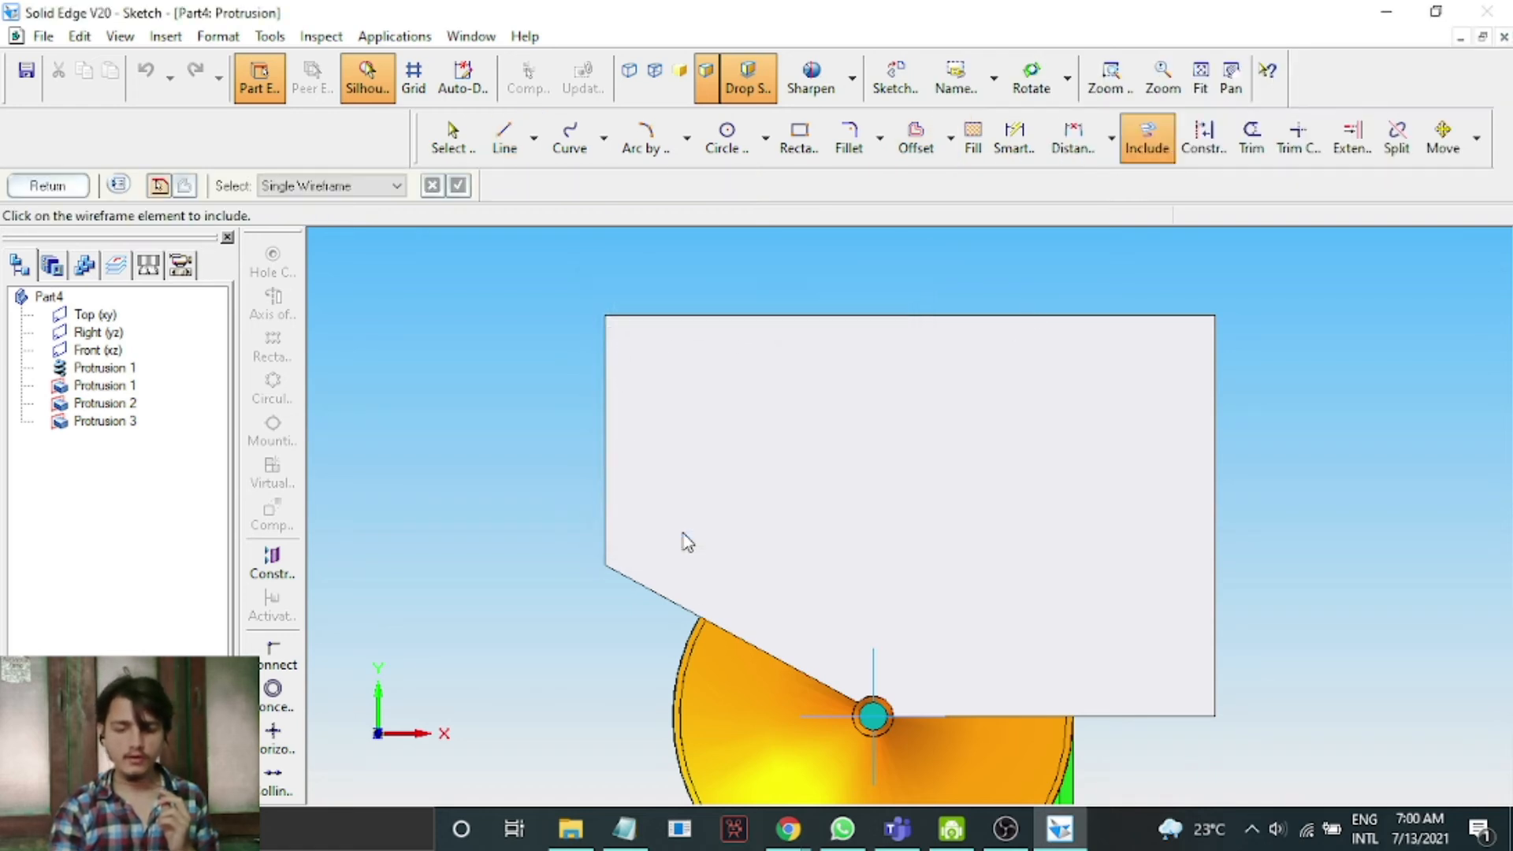
pyautogui.click(742, 319)
pyautogui.click(605, 443)
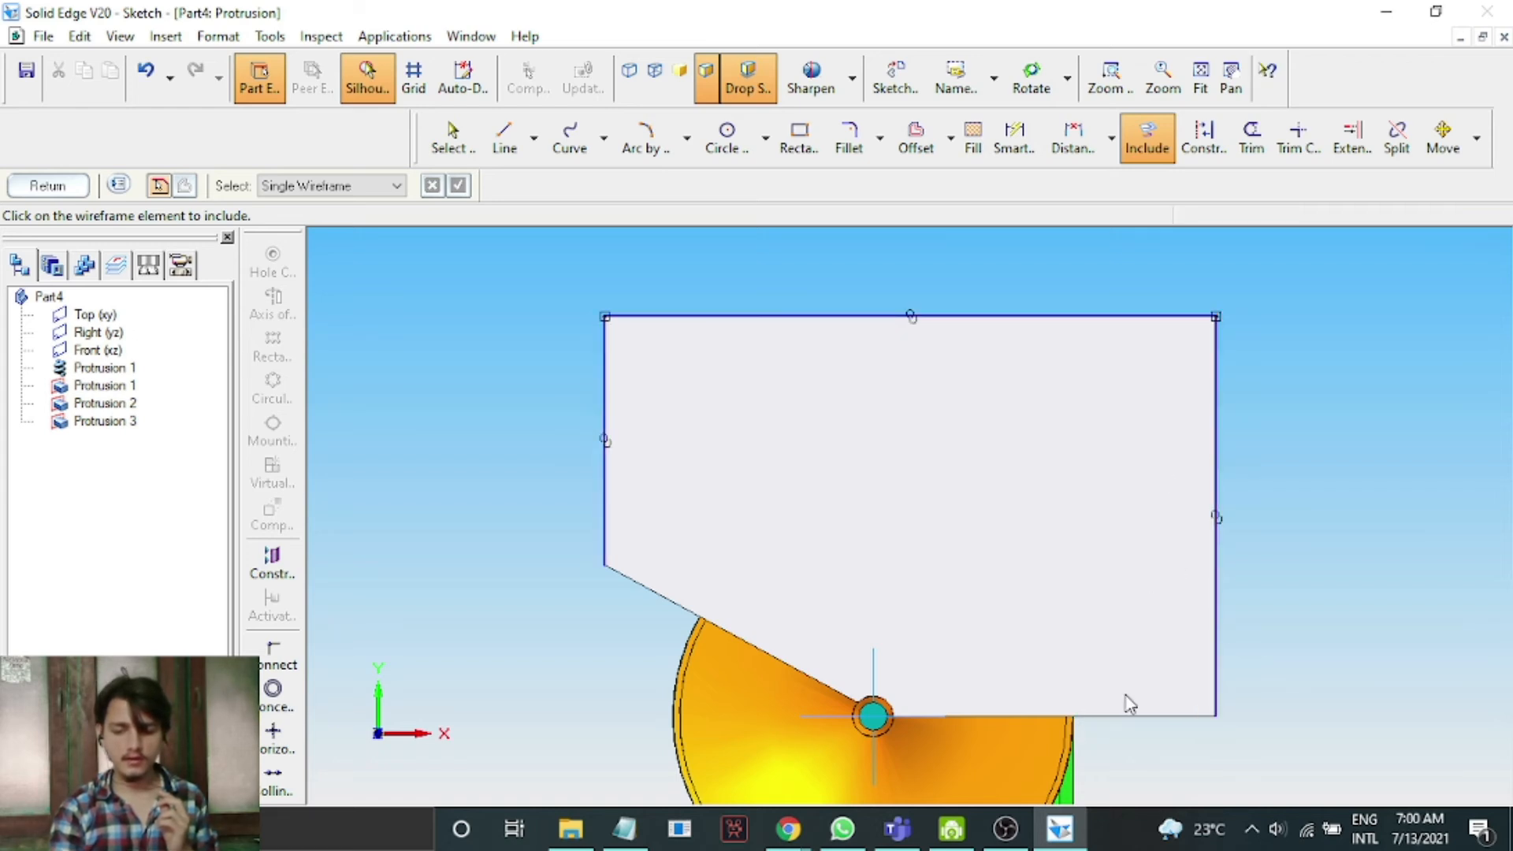
pyautogui.click(1014, 717)
pyautogui.click(762, 651)
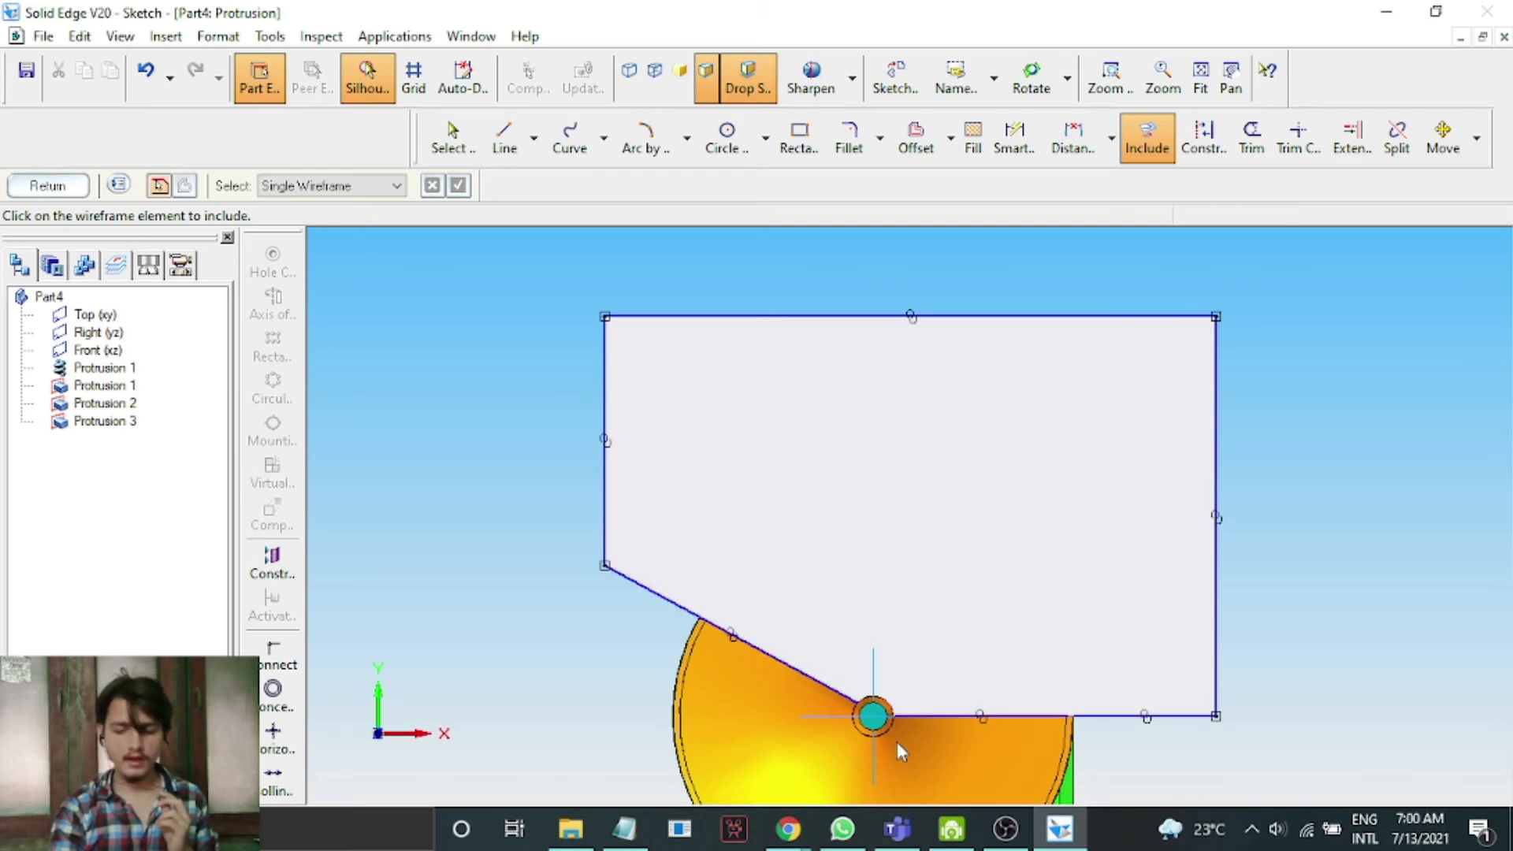
pyautogui.scroll(3, 878, 758)
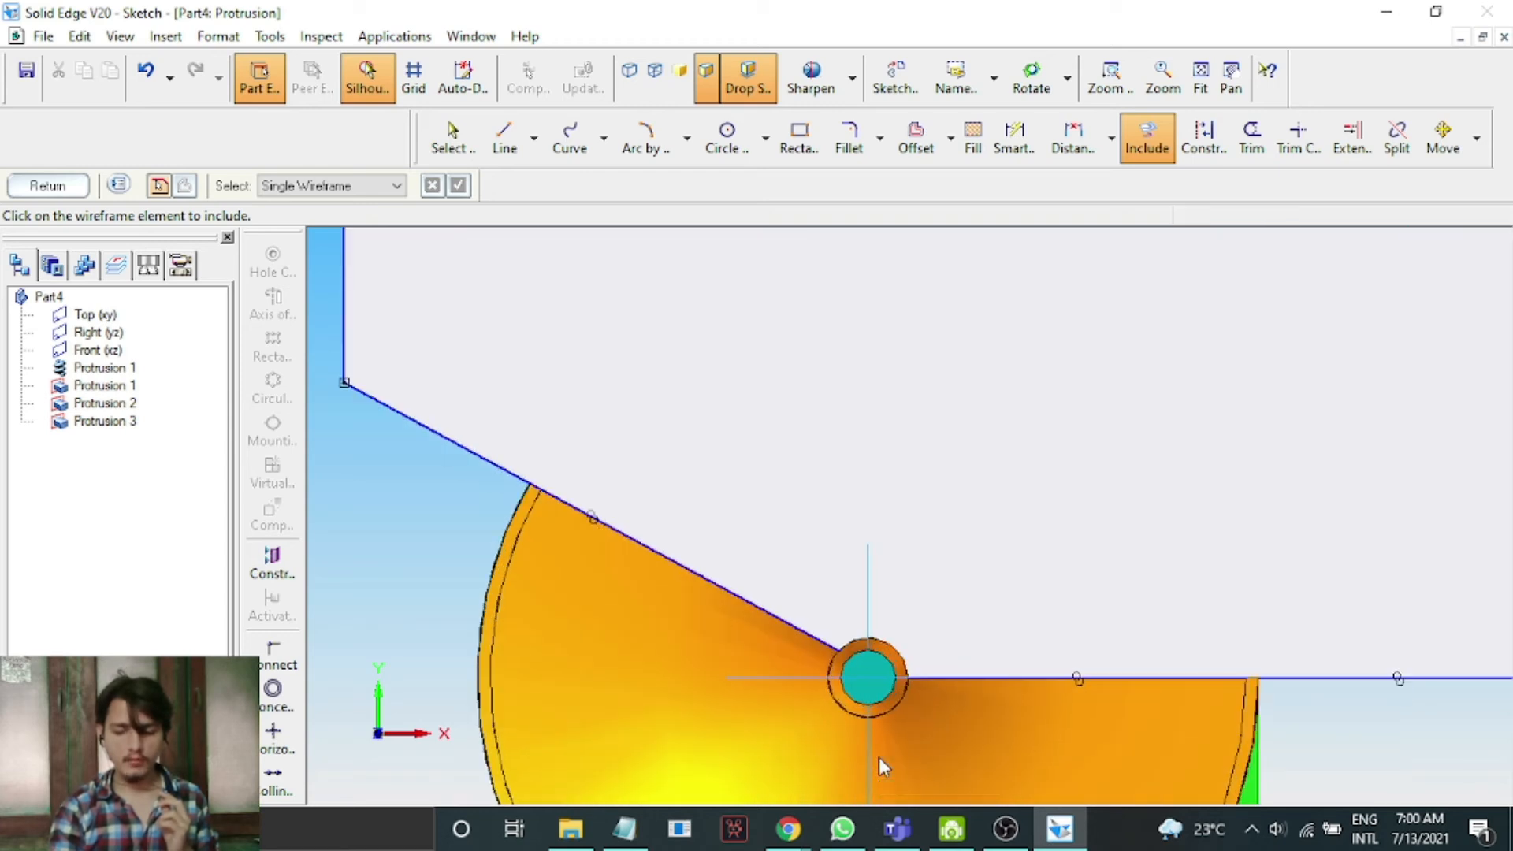
pyautogui.scroll(2, 878, 758)
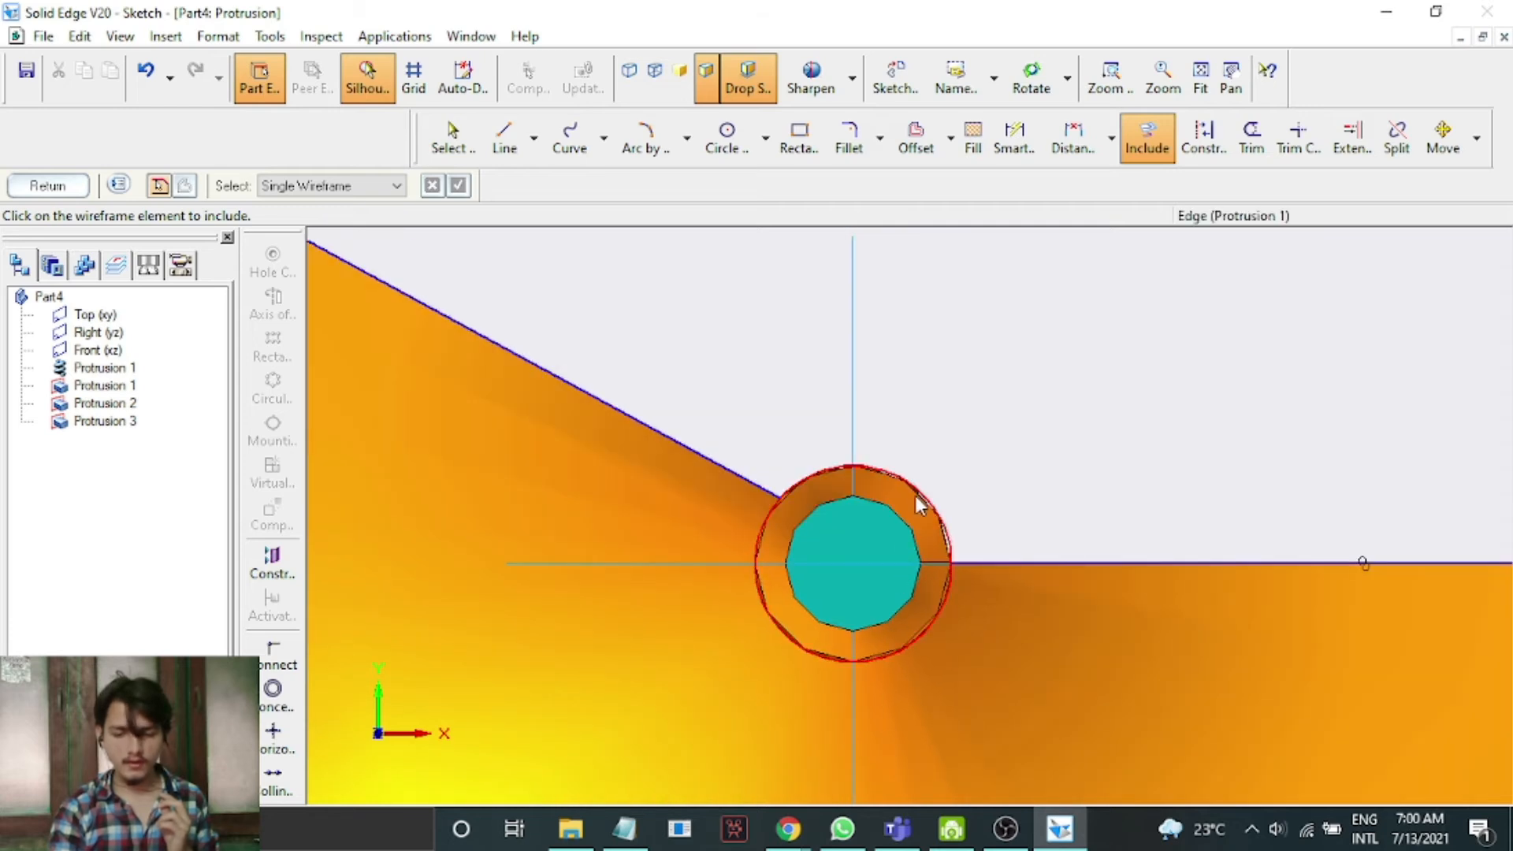
pyautogui.scroll(3, 916, 496)
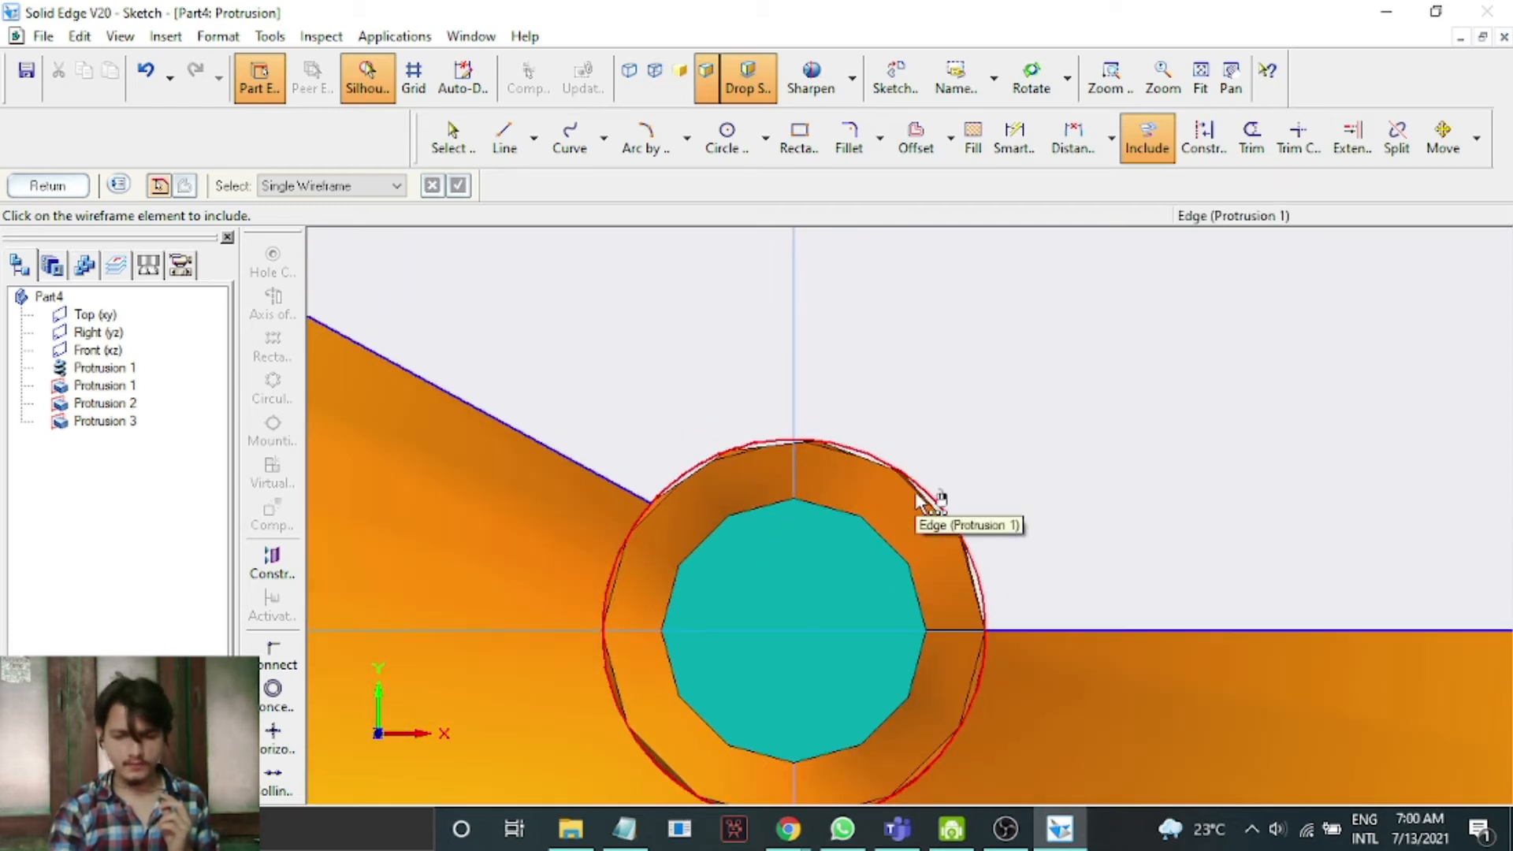
pyautogui.click(980, 595)
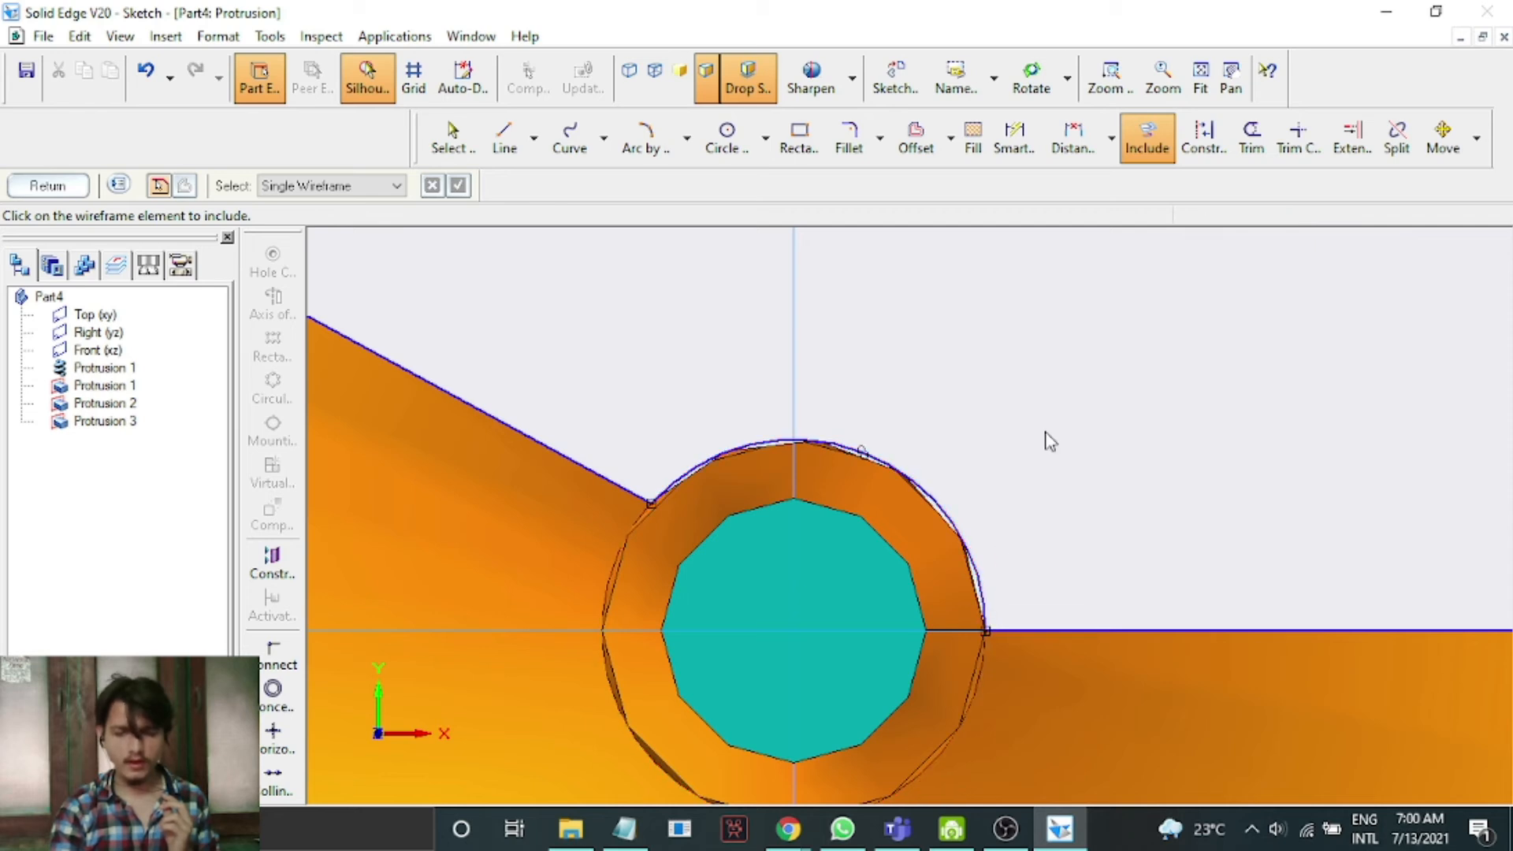
# Offset the included chain of edges 5 mm toward the inside of the plate.
pyautogui.scroll(-3, 1050, 441)
pyautogui.click(917, 142)
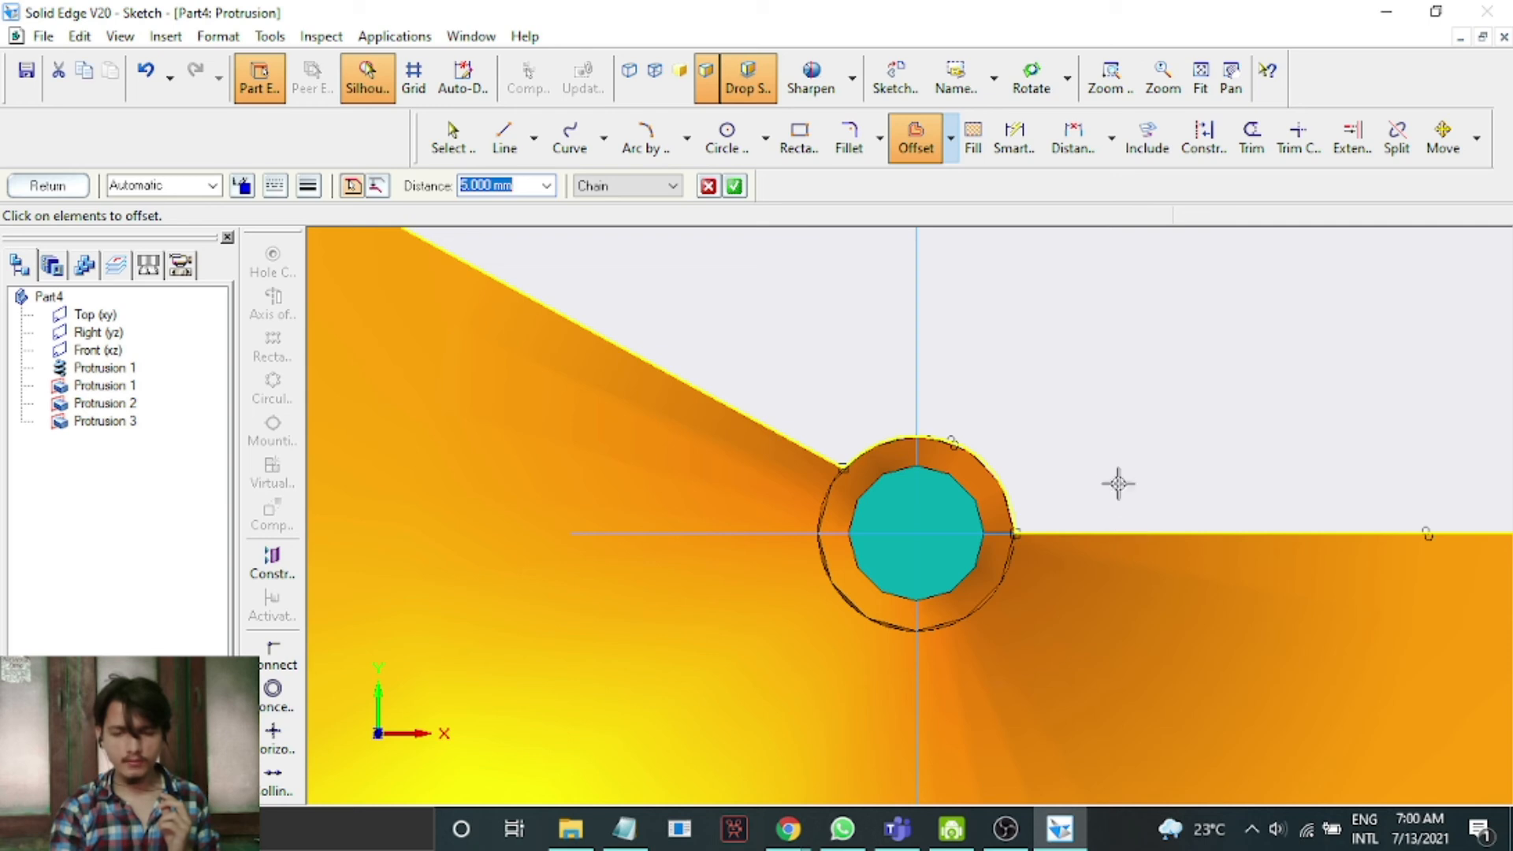
pyautogui.click(735, 187)
pyautogui.click(1092, 388)
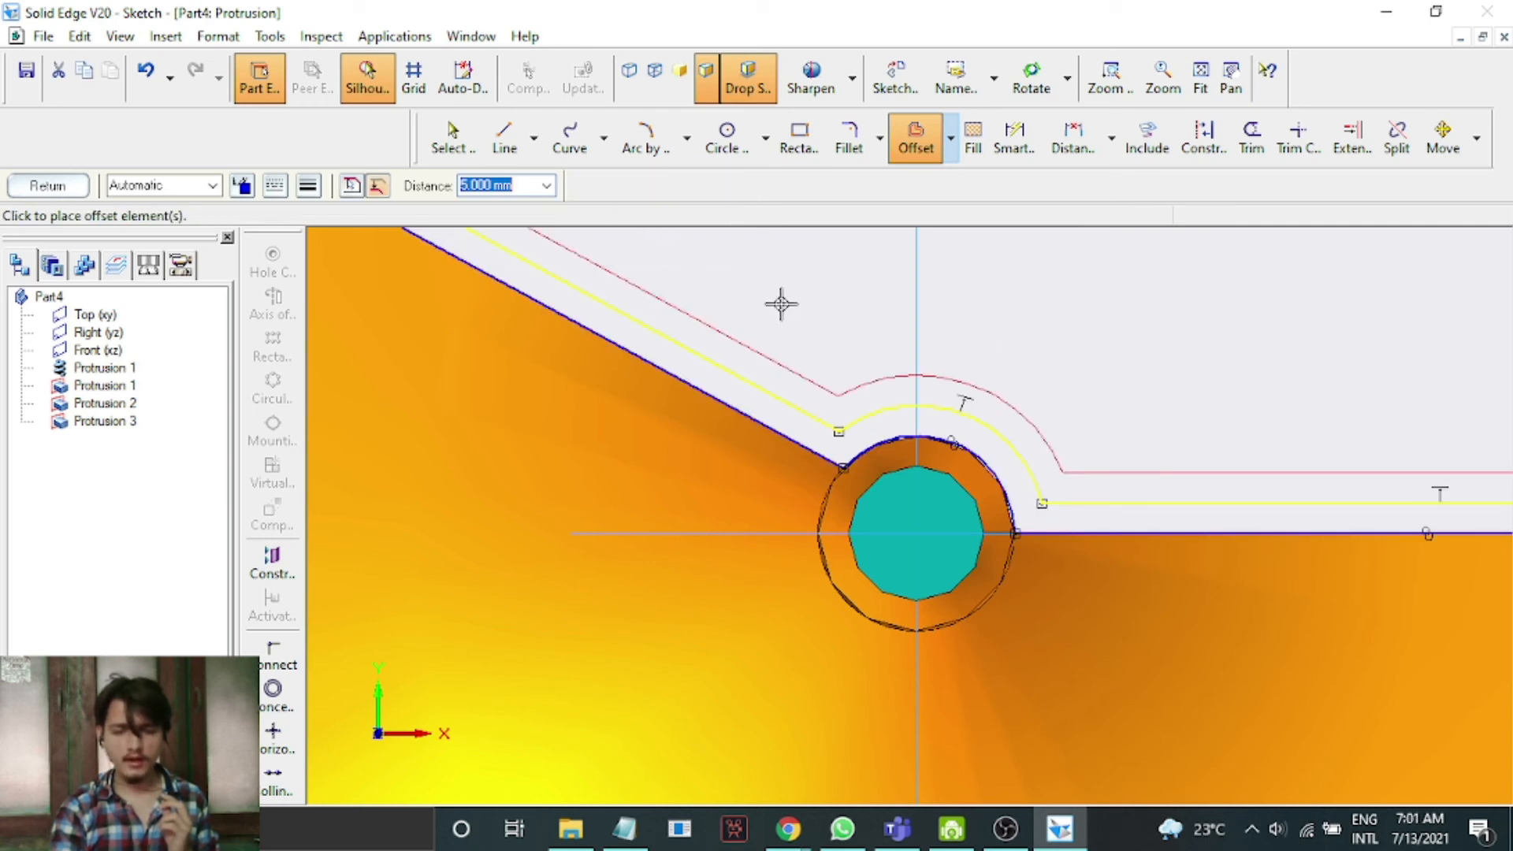
# Trim away the included bottom edge segment to the right of the shaft.
pyautogui.click(1253, 141)
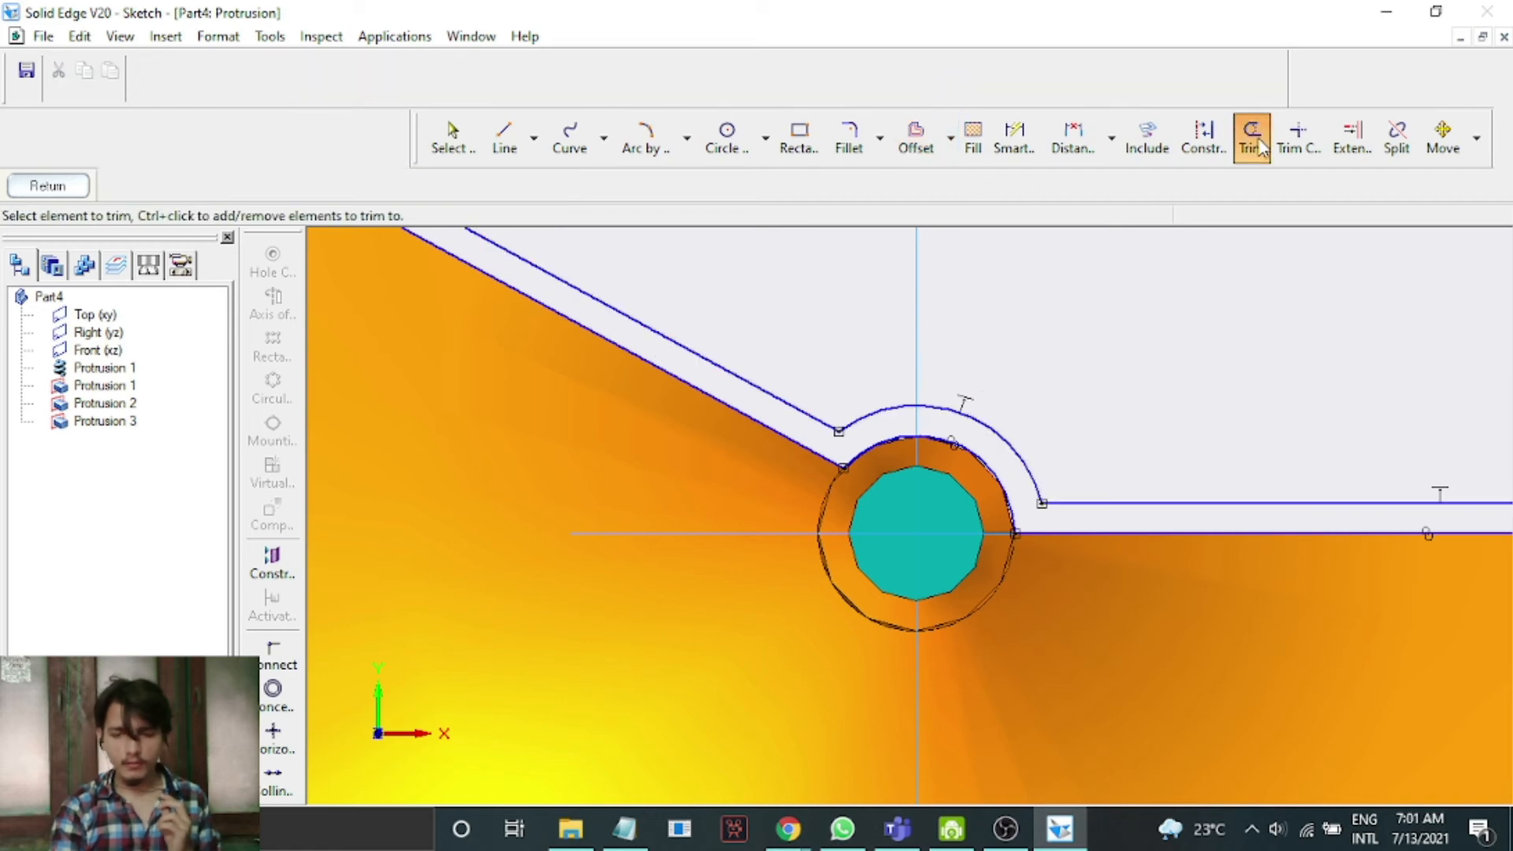
pyautogui.scroll(-3, 1175, 470)
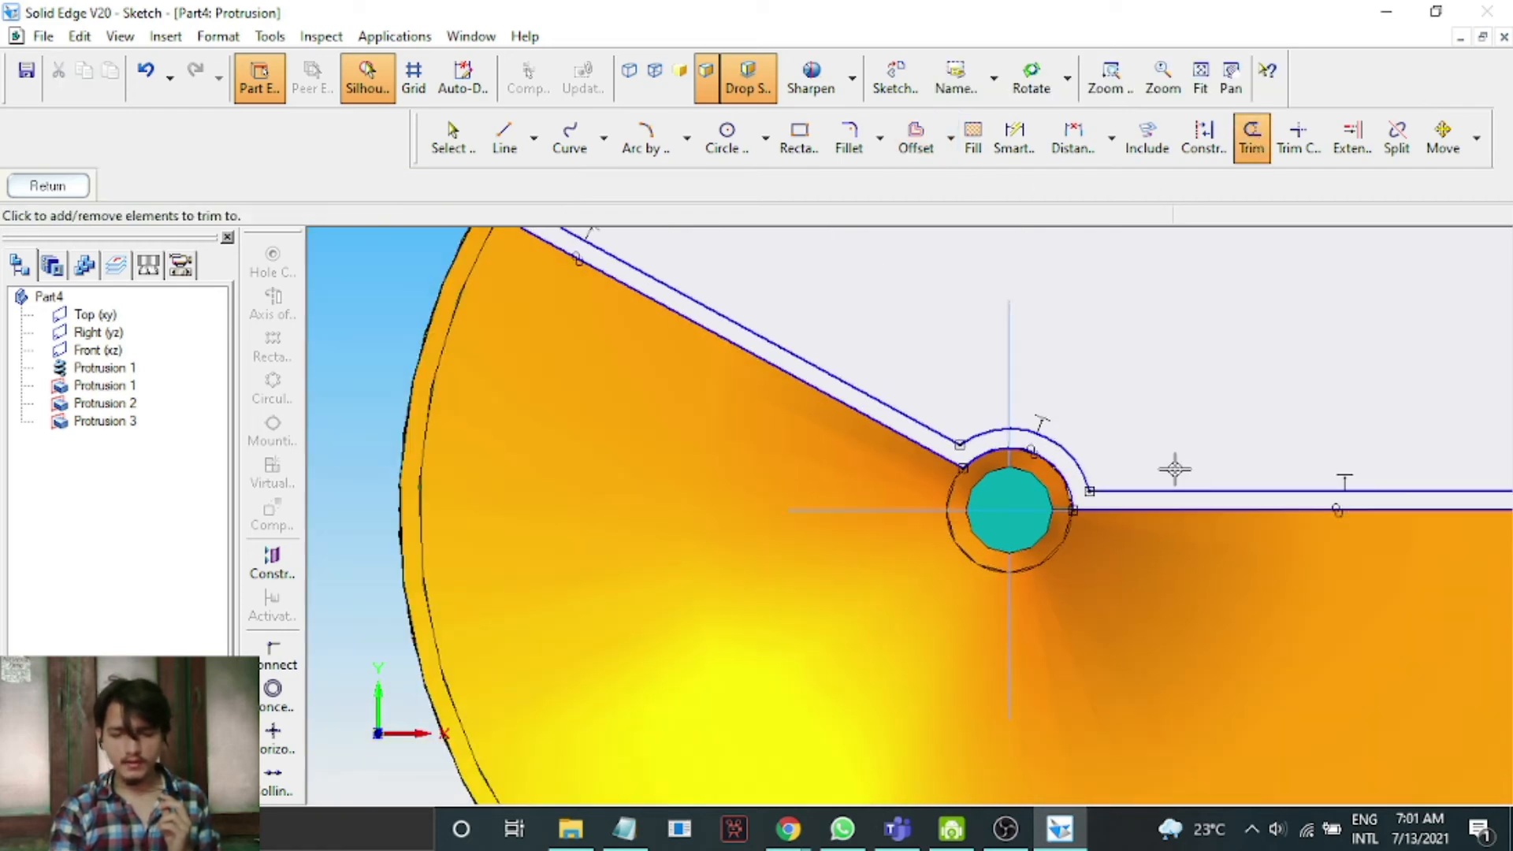
pyautogui.click(1089, 457)
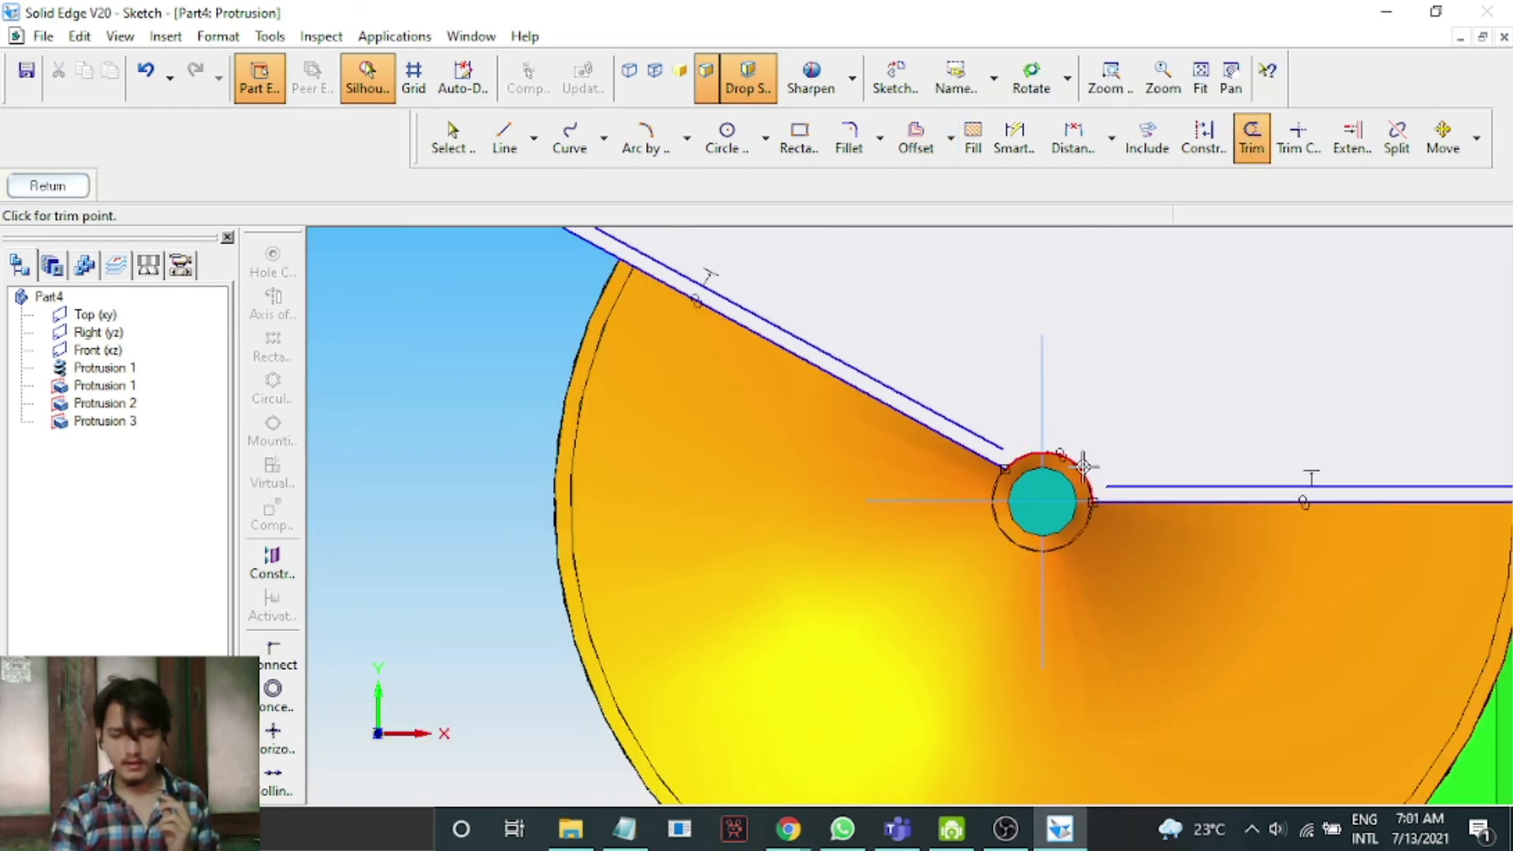
pyautogui.click(1210, 491)
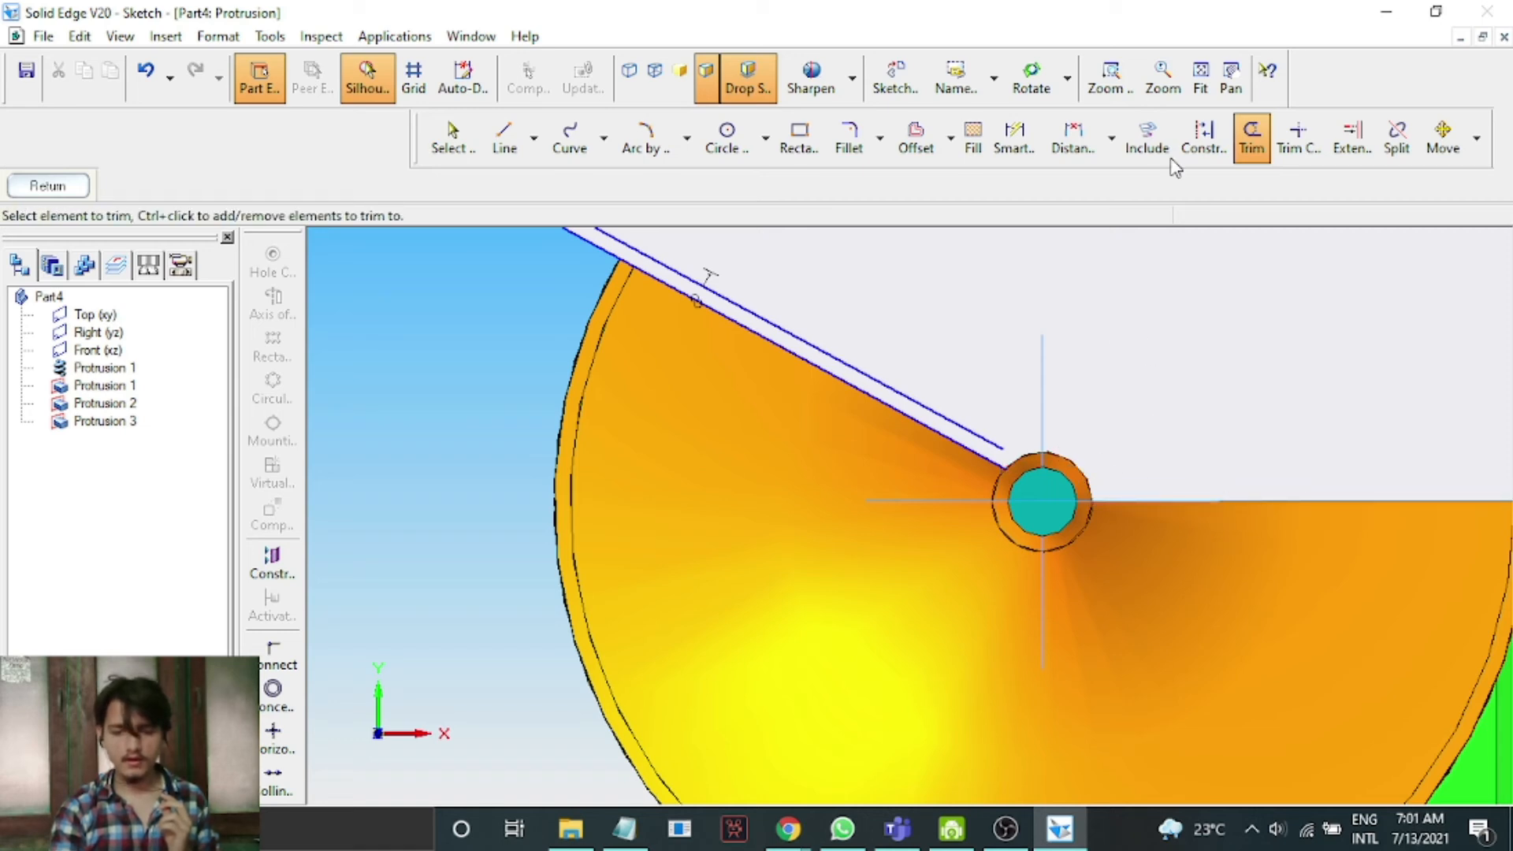
# Draw a short line joining the end of the offset slanted line to the shaft's outer circle.
pyautogui.click(1232, 87)
pyautogui.moveTo(1382, 323); pyautogui.dragTo(1093, 404)
pyautogui.click(536, 136)
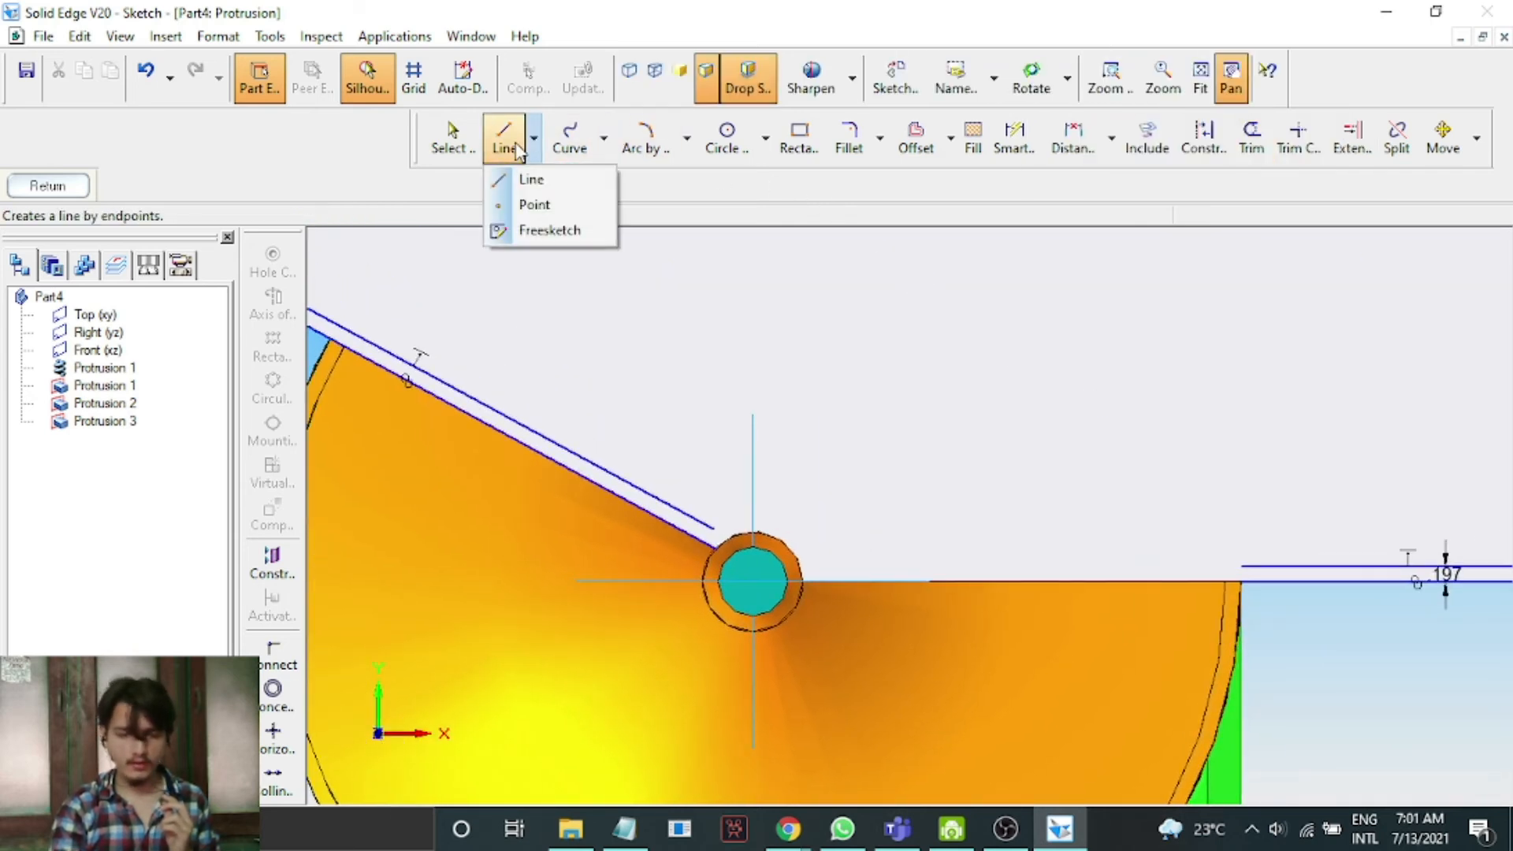
pyautogui.click(516, 148)
pyautogui.click(507, 150)
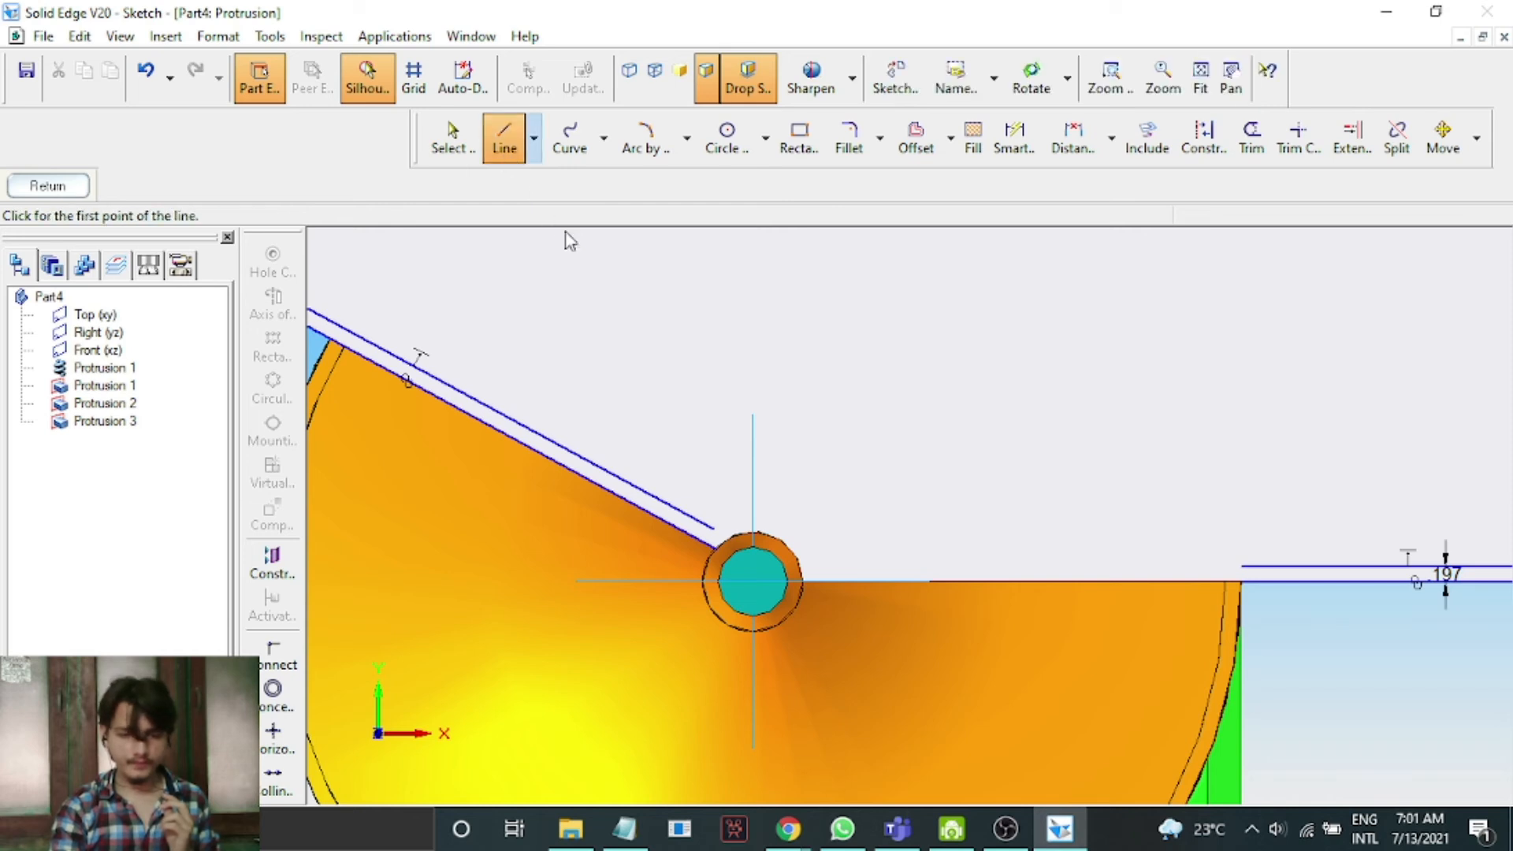
pyautogui.scroll(1, 679, 524)
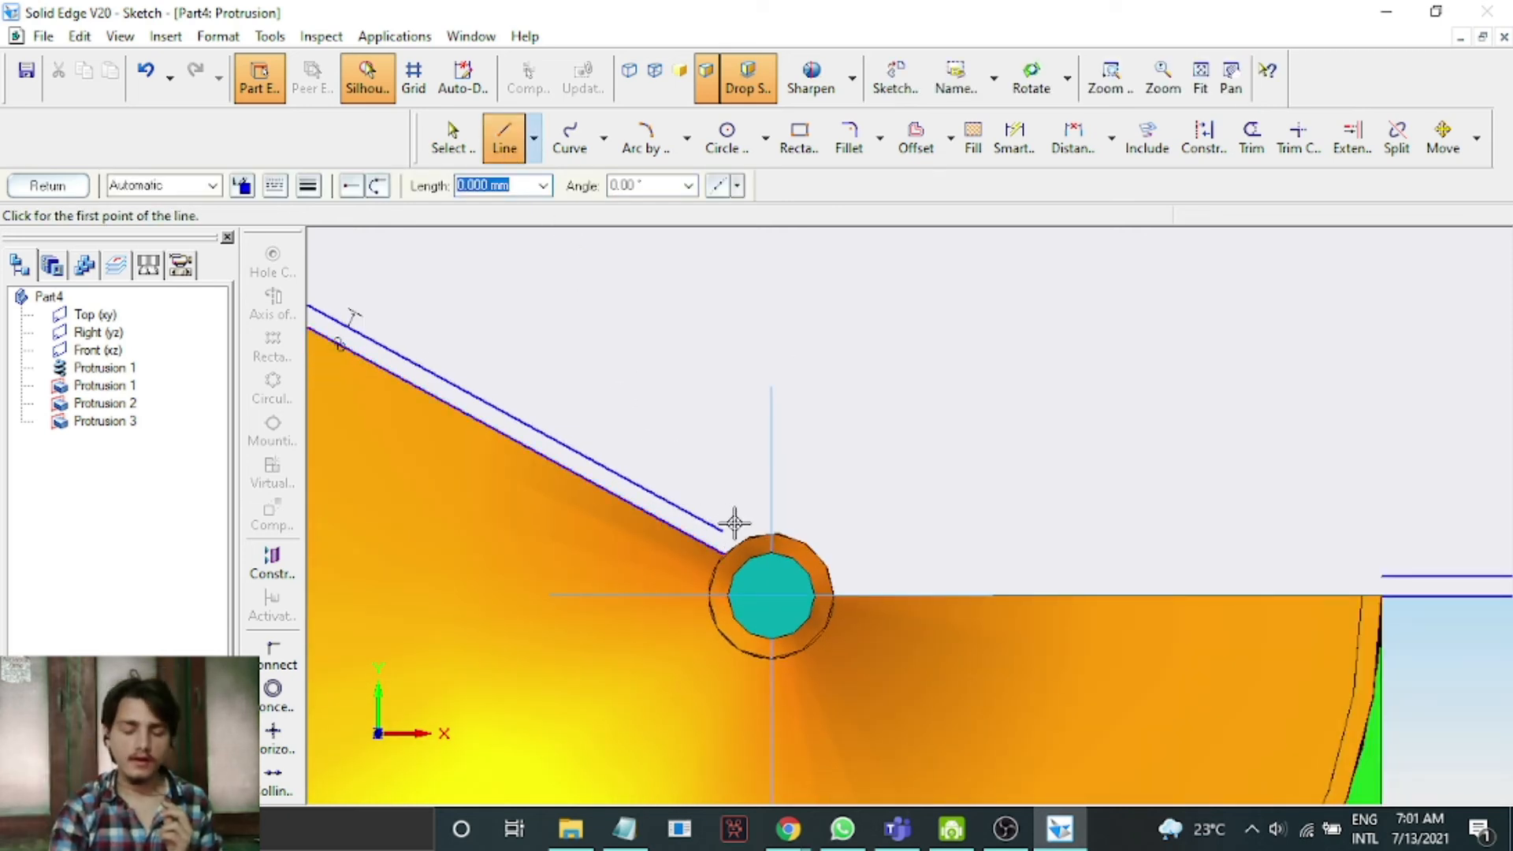
pyautogui.scroll(1, 734, 522)
pyautogui.click(714, 535)
pyautogui.click(718, 573)
pyautogui.rightClick(1176, 473)
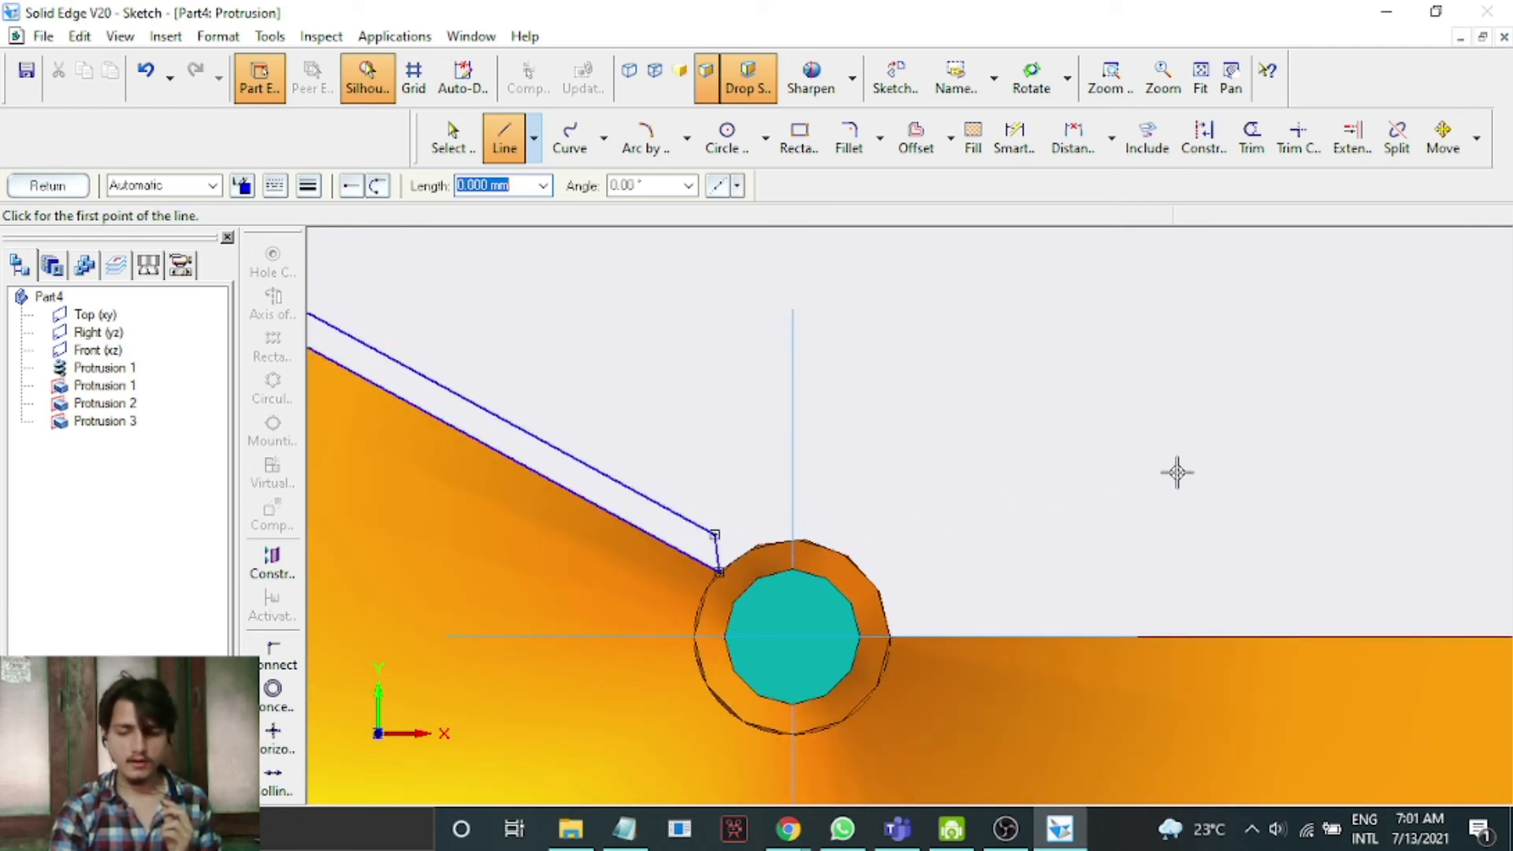
# Draw a vertical line from the end of the offset top line down to the plate's bottom edge.
pyautogui.click(1229, 77)
pyautogui.moveTo(1328, 394)
pyautogui.mouseDown()
pyautogui.moveTo(410, 410)
pyautogui.moveTo(394, 378)
pyautogui.mouseUp()
pyautogui.click(491, 155)
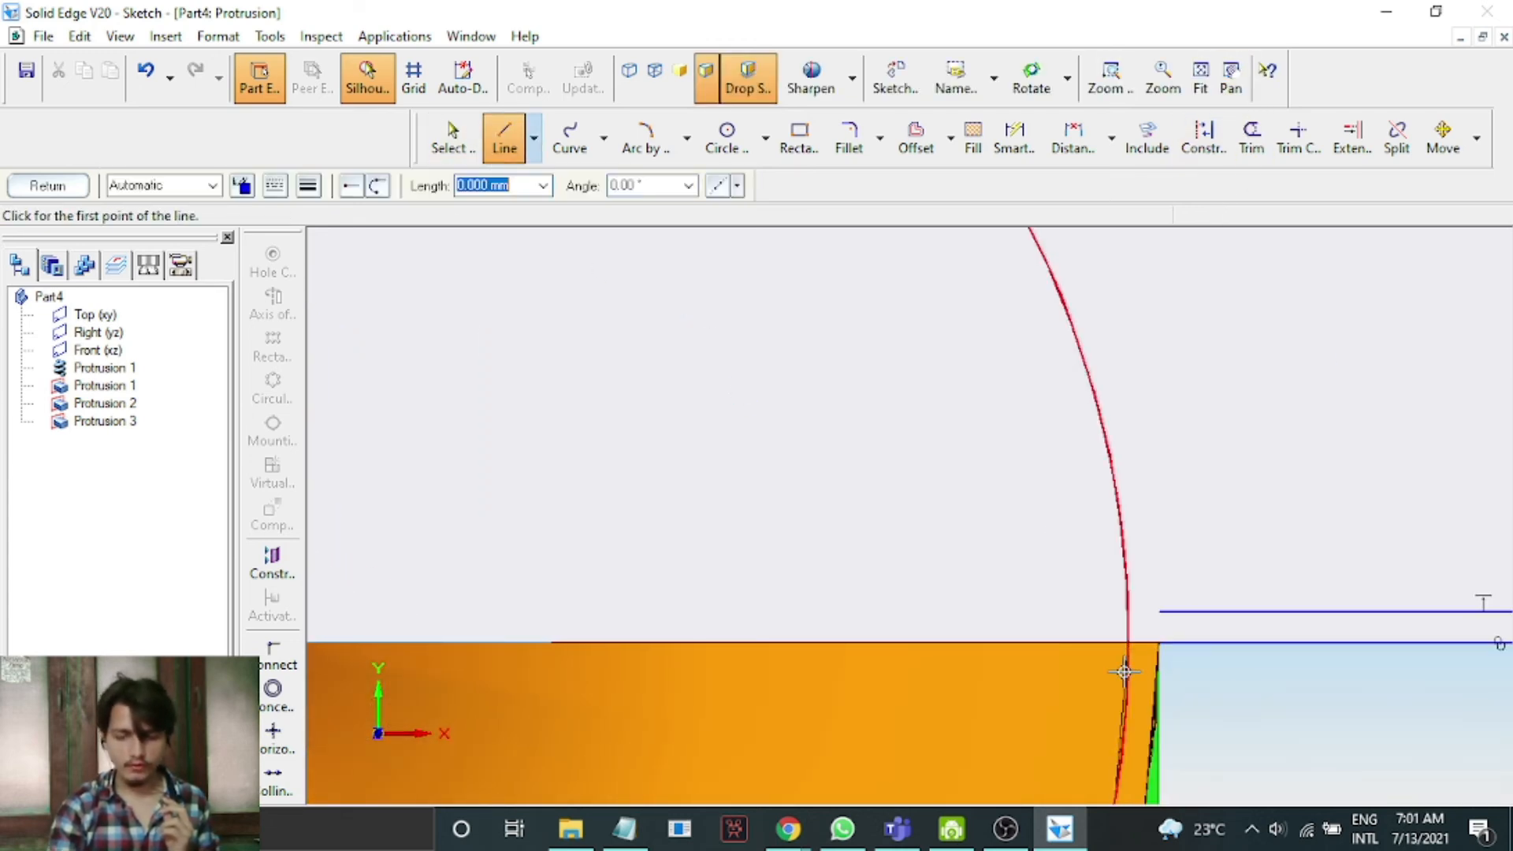
pyautogui.scroll(3, 1124, 672)
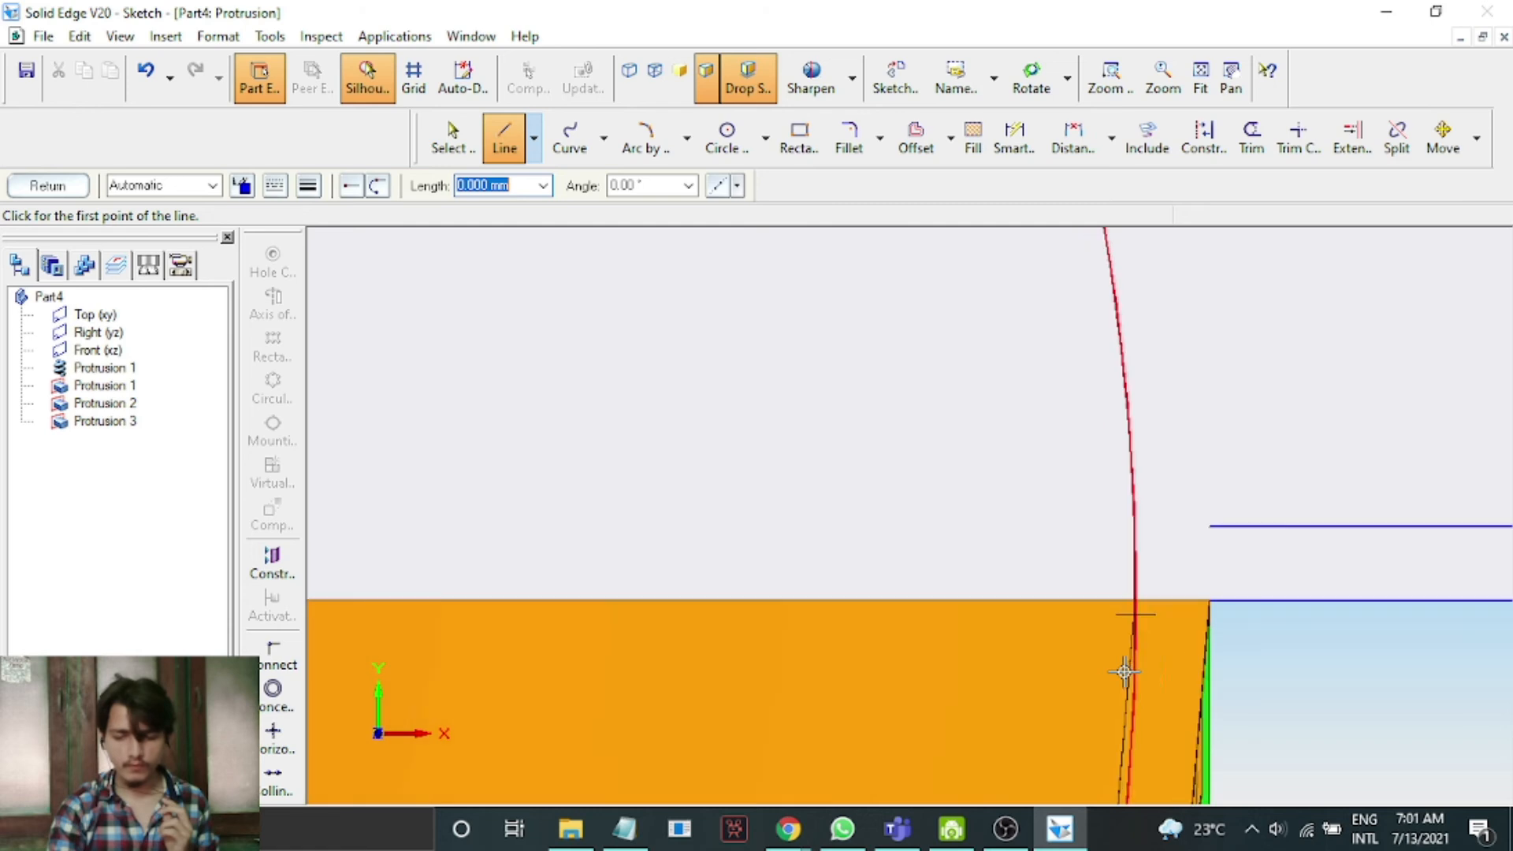
pyautogui.click(1211, 526)
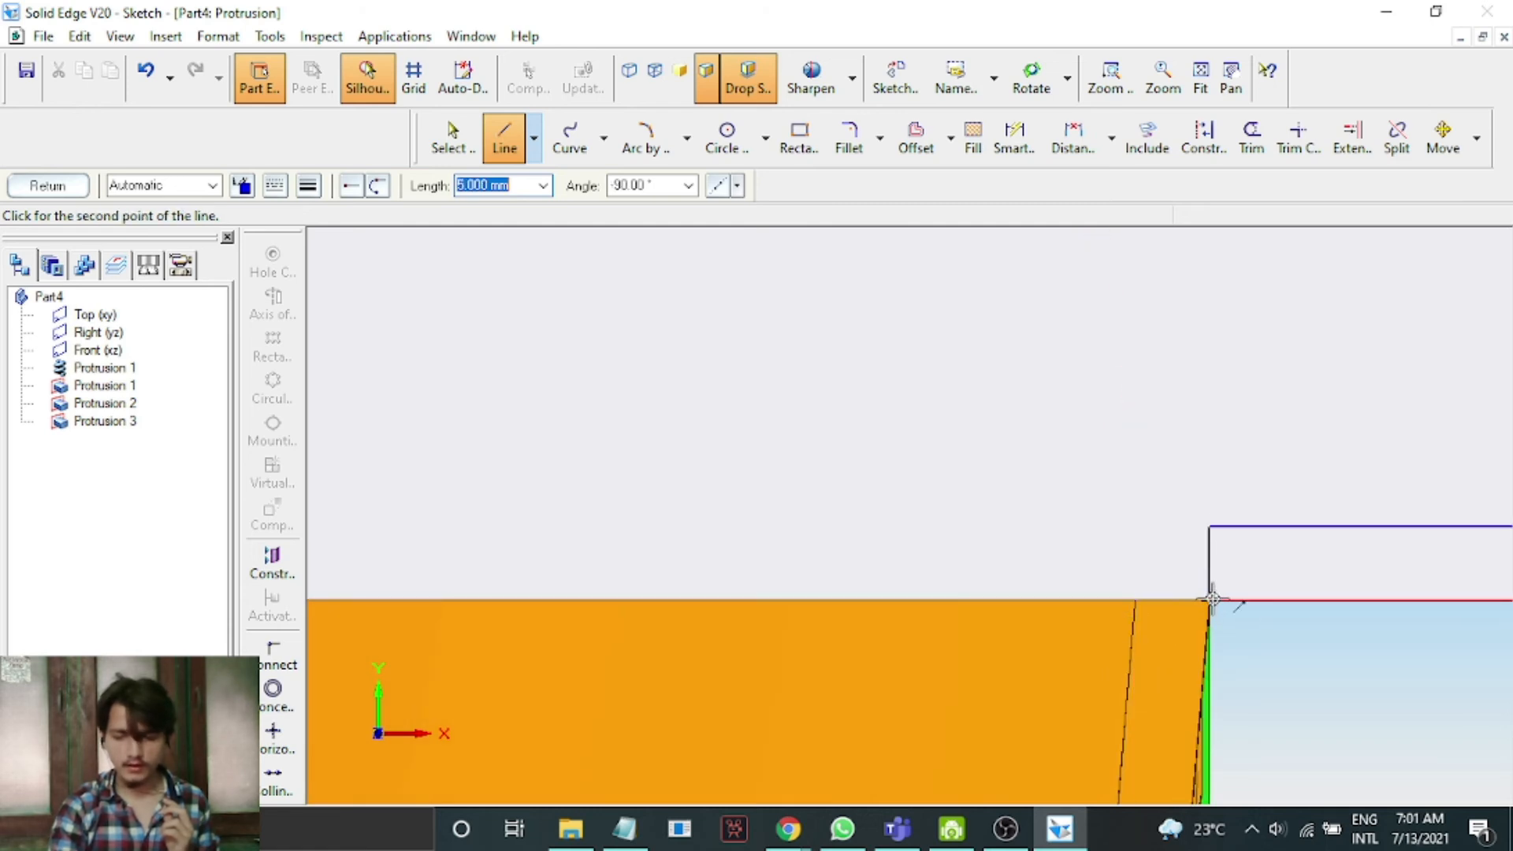
pyautogui.rightClick(868, 404)
pyautogui.scroll(-2, 869, 404)
pyautogui.scroll(-3, 868, 404)
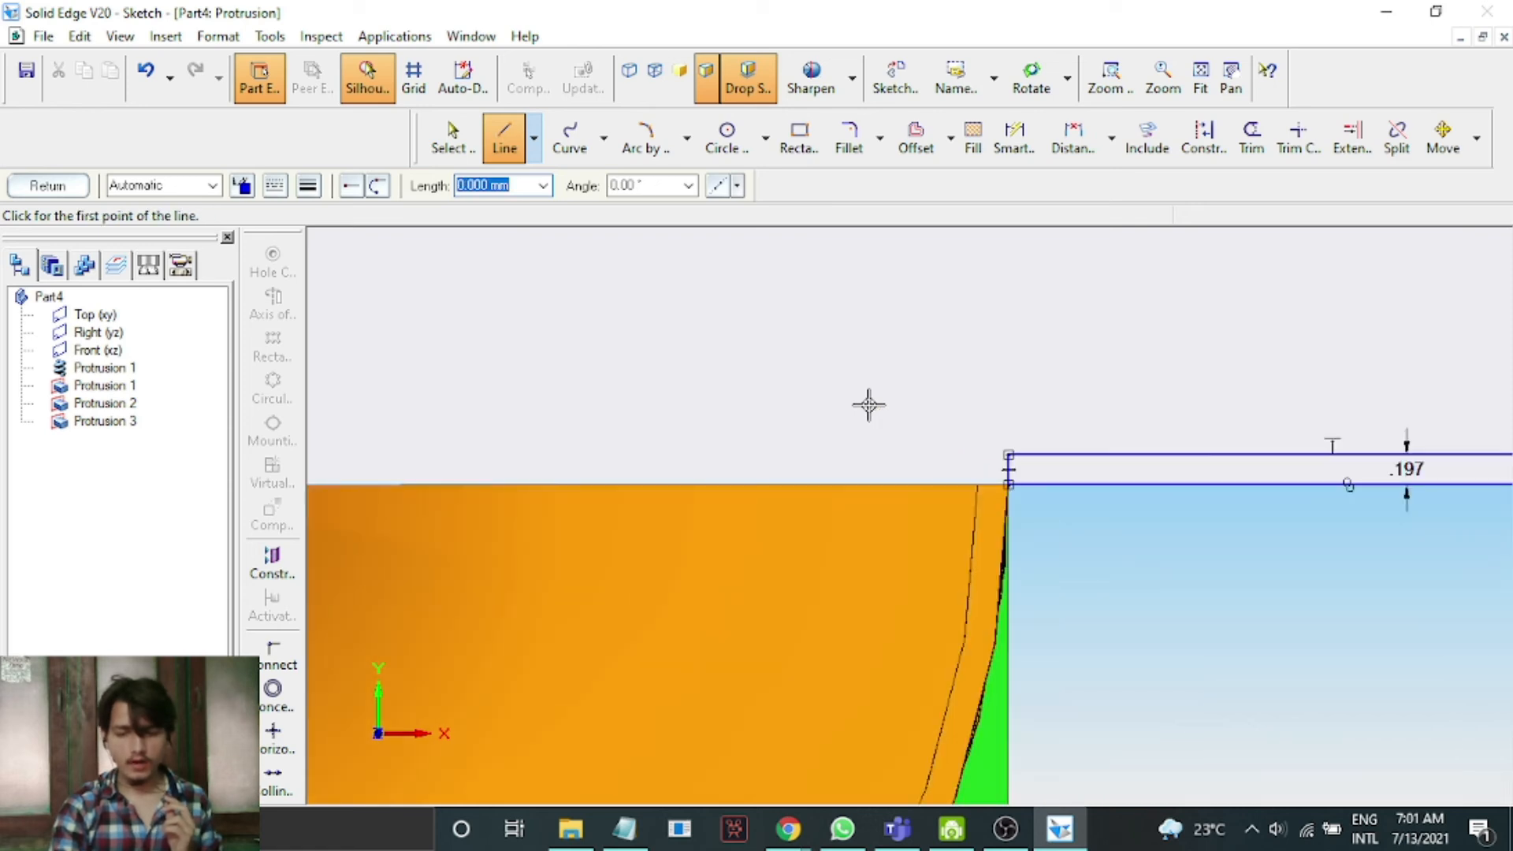
# Try to return from the sketch, then go back into editing the profile sketch.
pyautogui.click(77, 185)
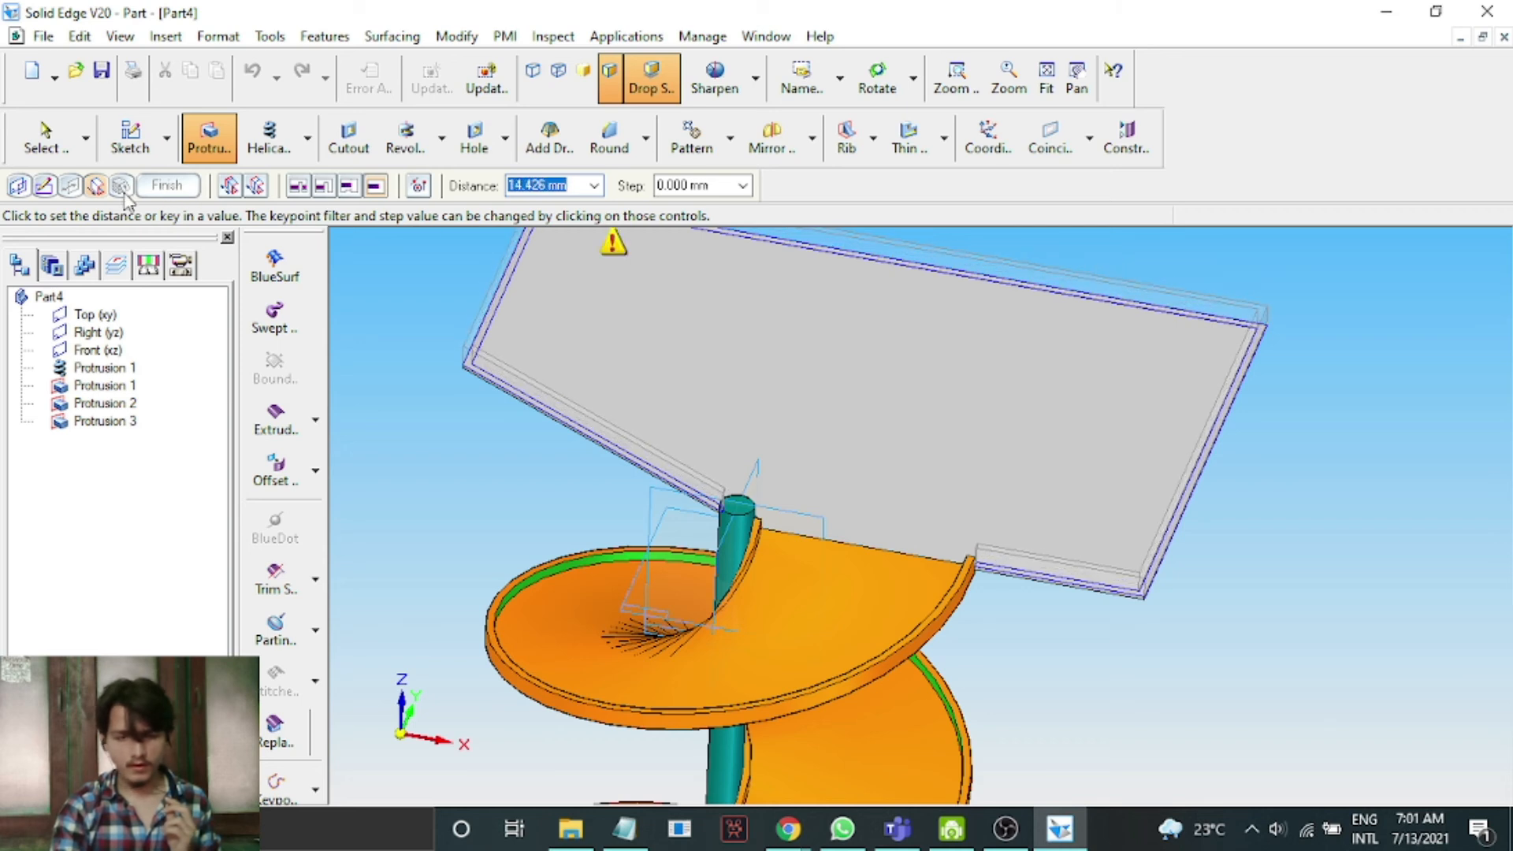
pyautogui.click(43, 185)
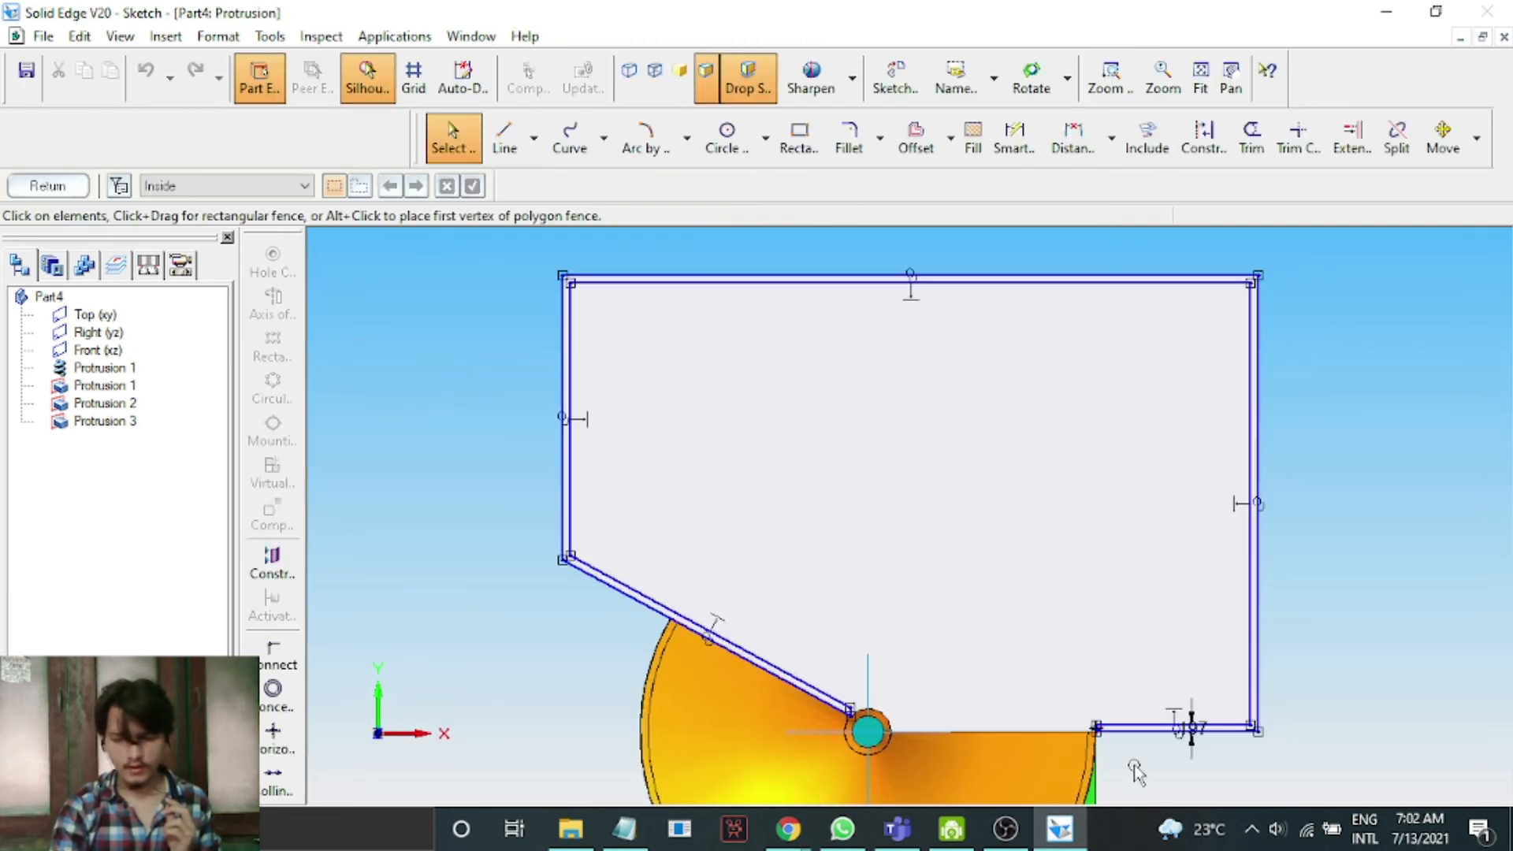
pyautogui.scroll(2, 1133, 764)
pyautogui.scroll(2, 1133, 764)
pyautogui.scroll(2, 1134, 768)
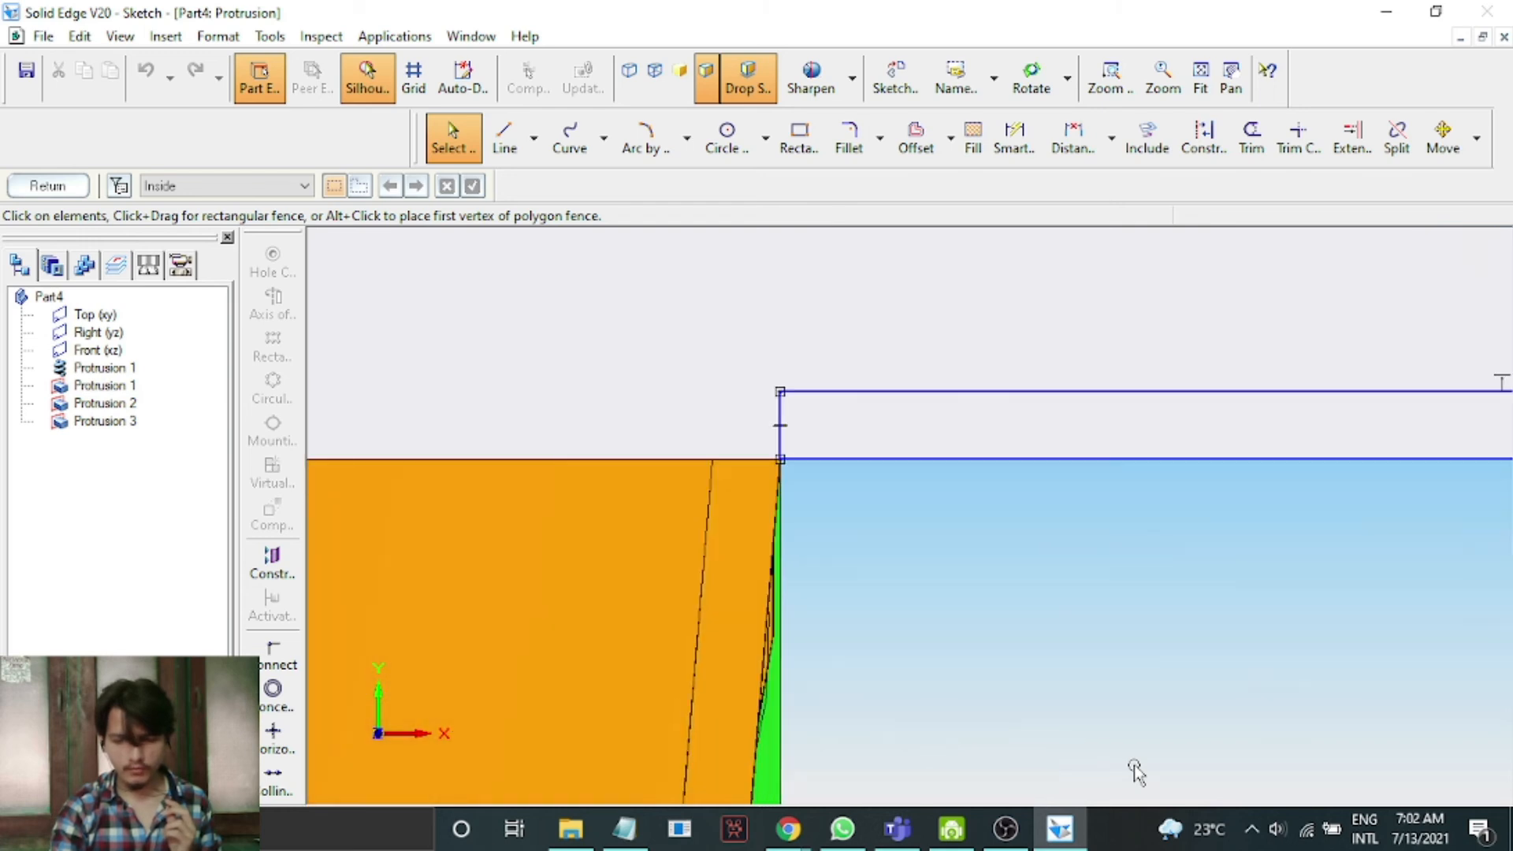
pyautogui.click(462, 151)
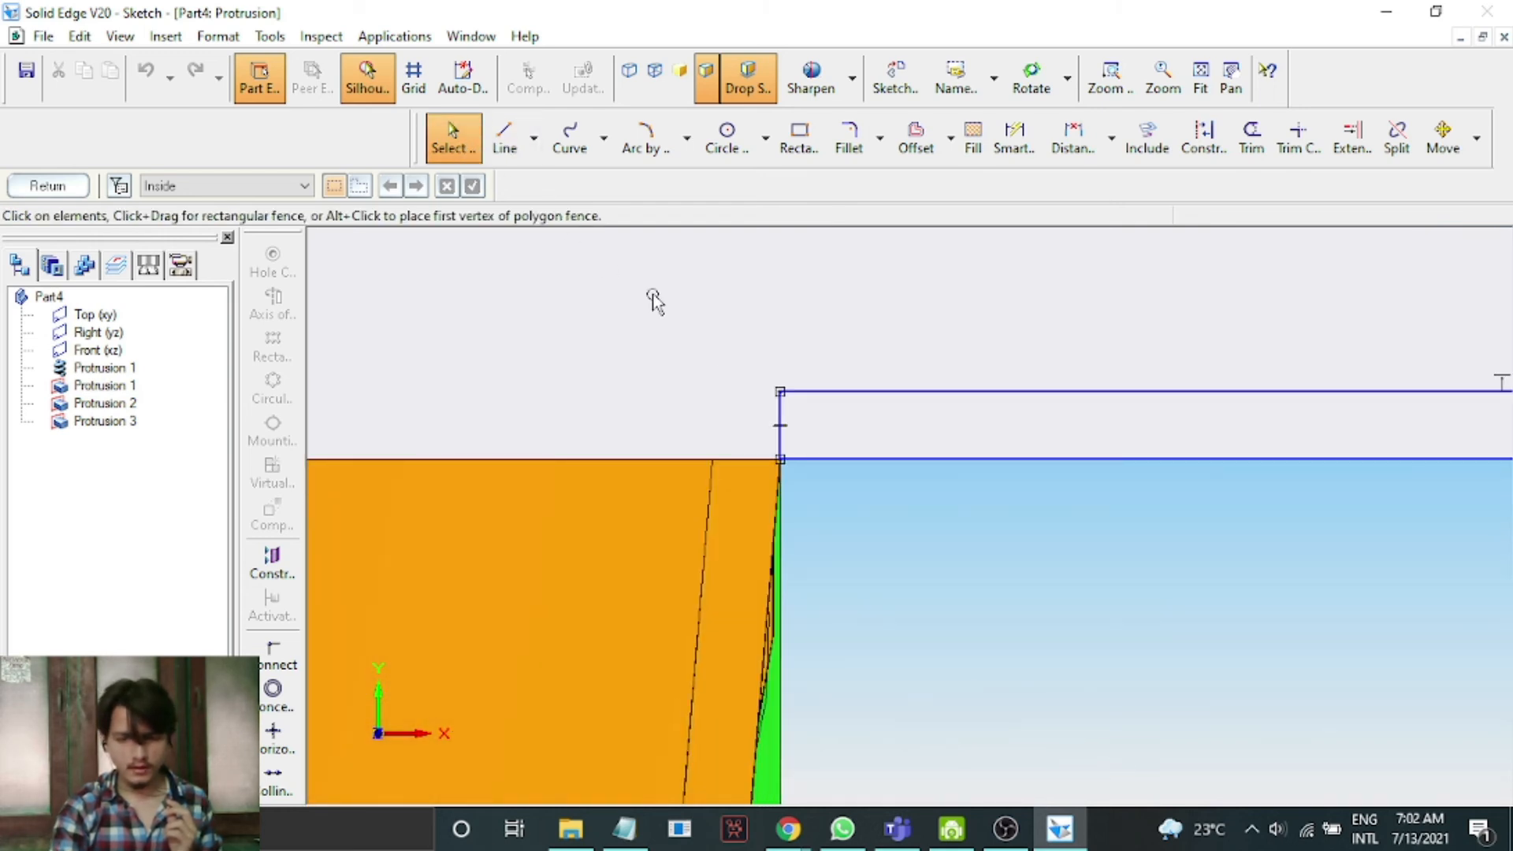
pyautogui.click(780, 418)
pyautogui.moveTo(780, 414); pyautogui.dragTo(786, 415)
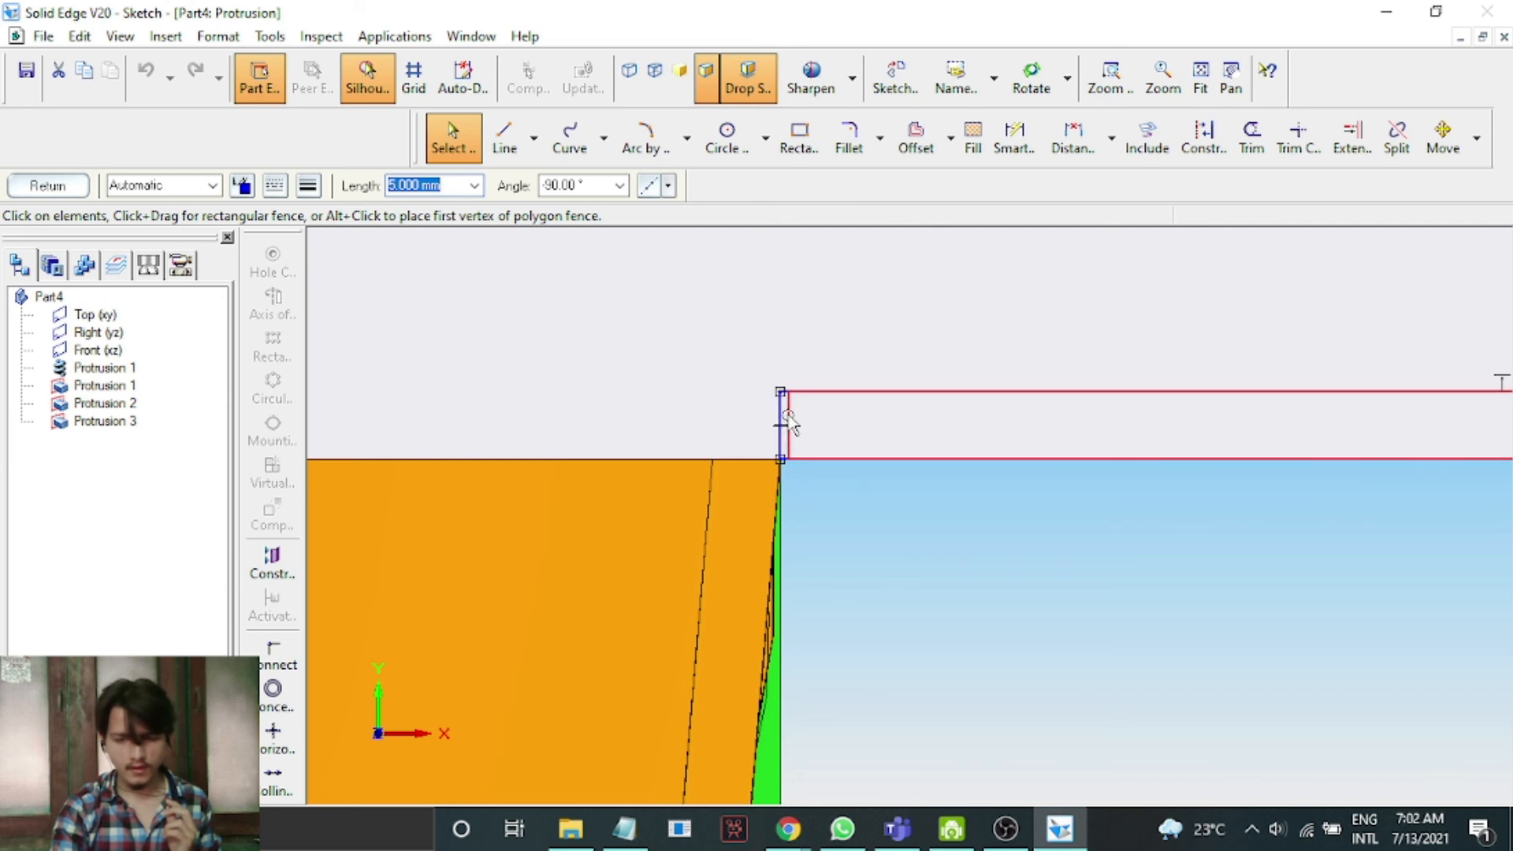
pyautogui.moveTo(780, 429); pyautogui.dragTo(780, 427)
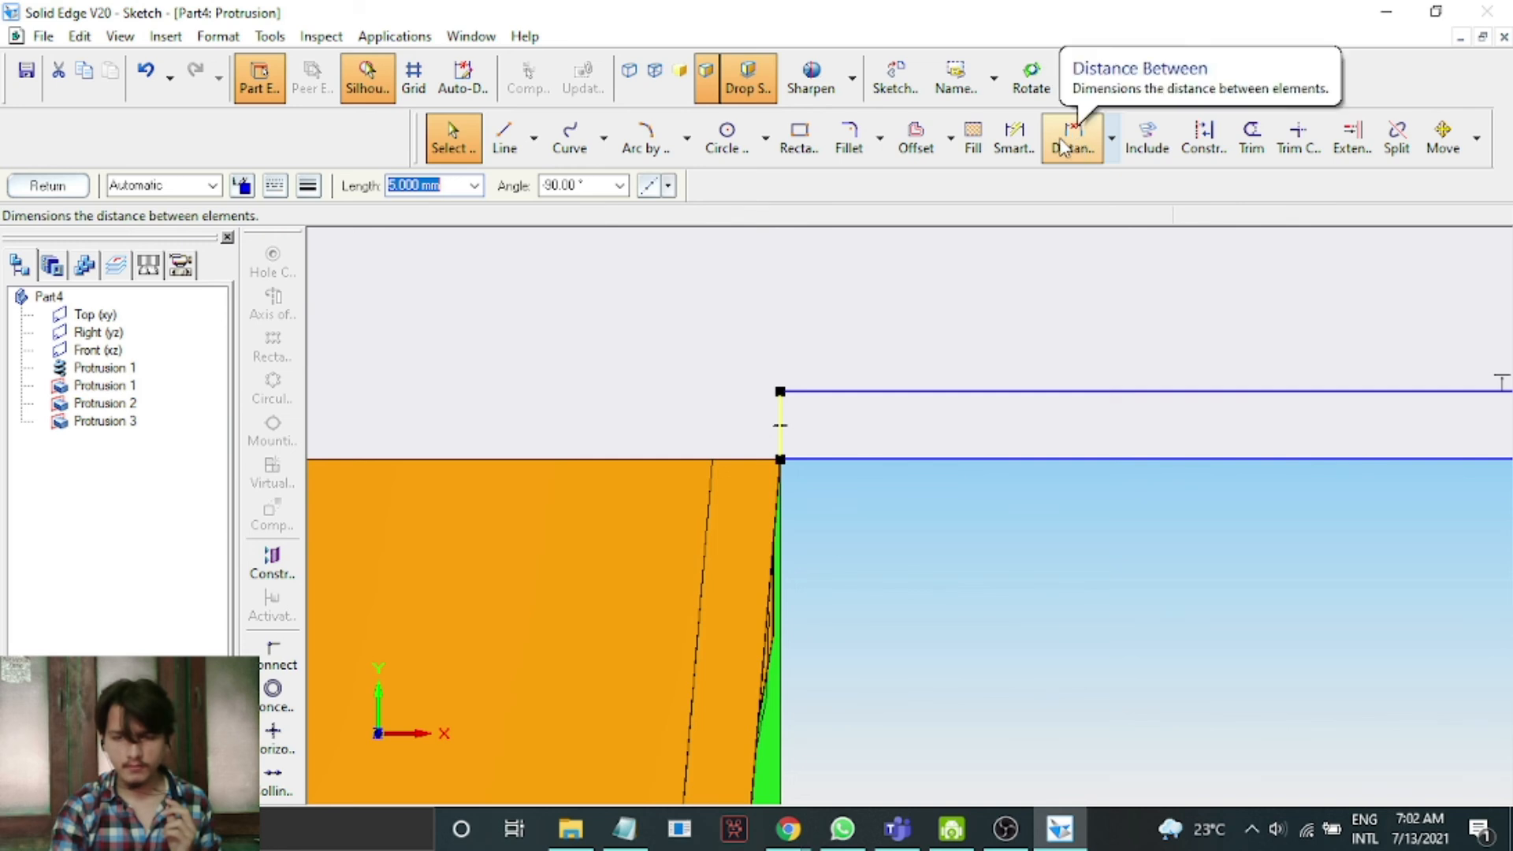
# Draw a slanted line from the lower corner up to the offset top line.
pyautogui.click(504, 139)
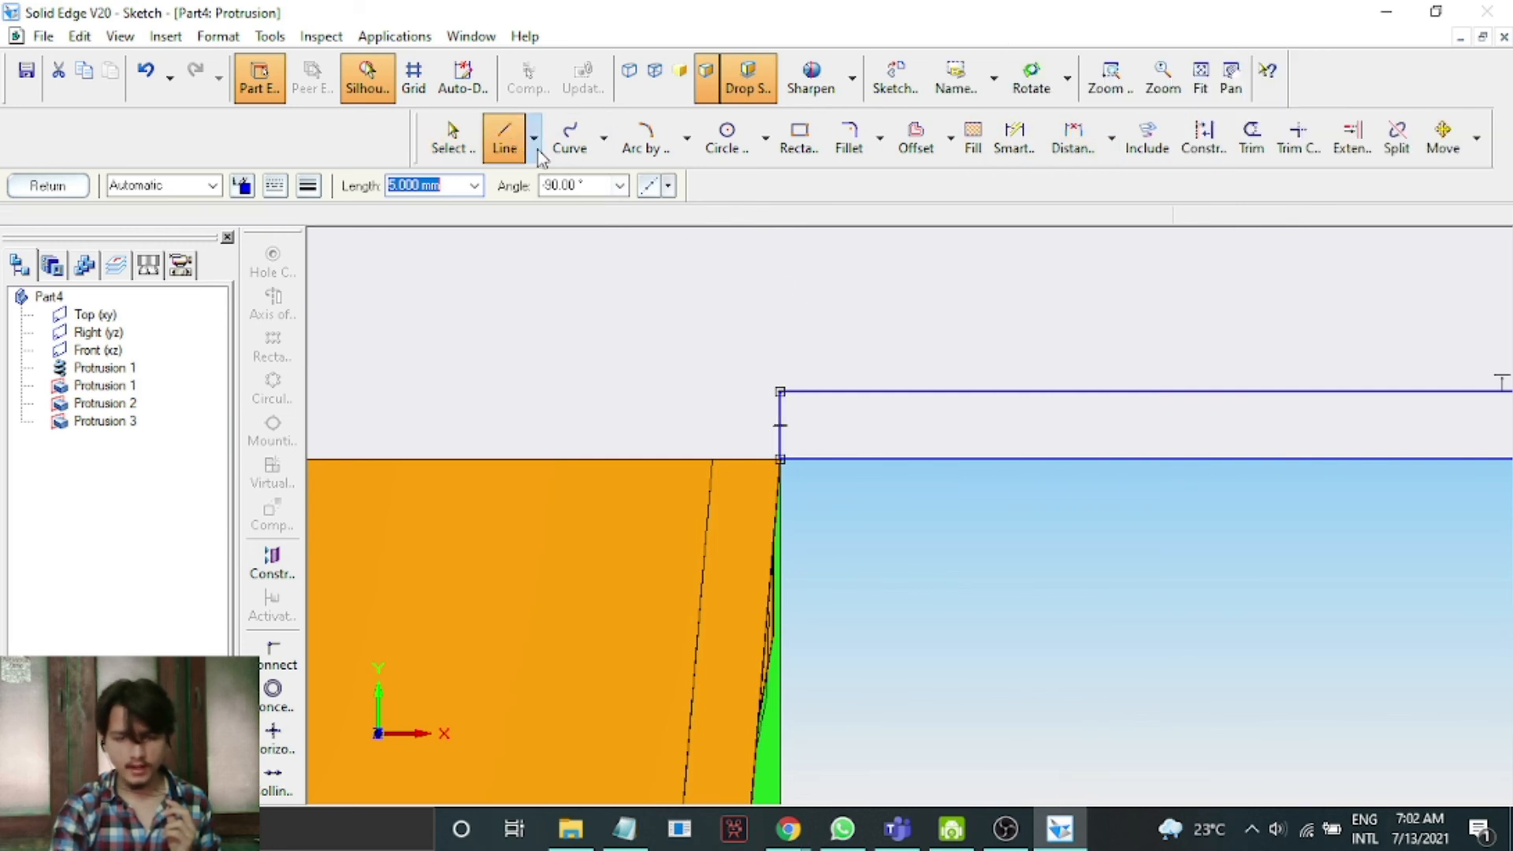
pyautogui.click(781, 457)
pyautogui.click(843, 391)
pyautogui.rightClick(1054, 257)
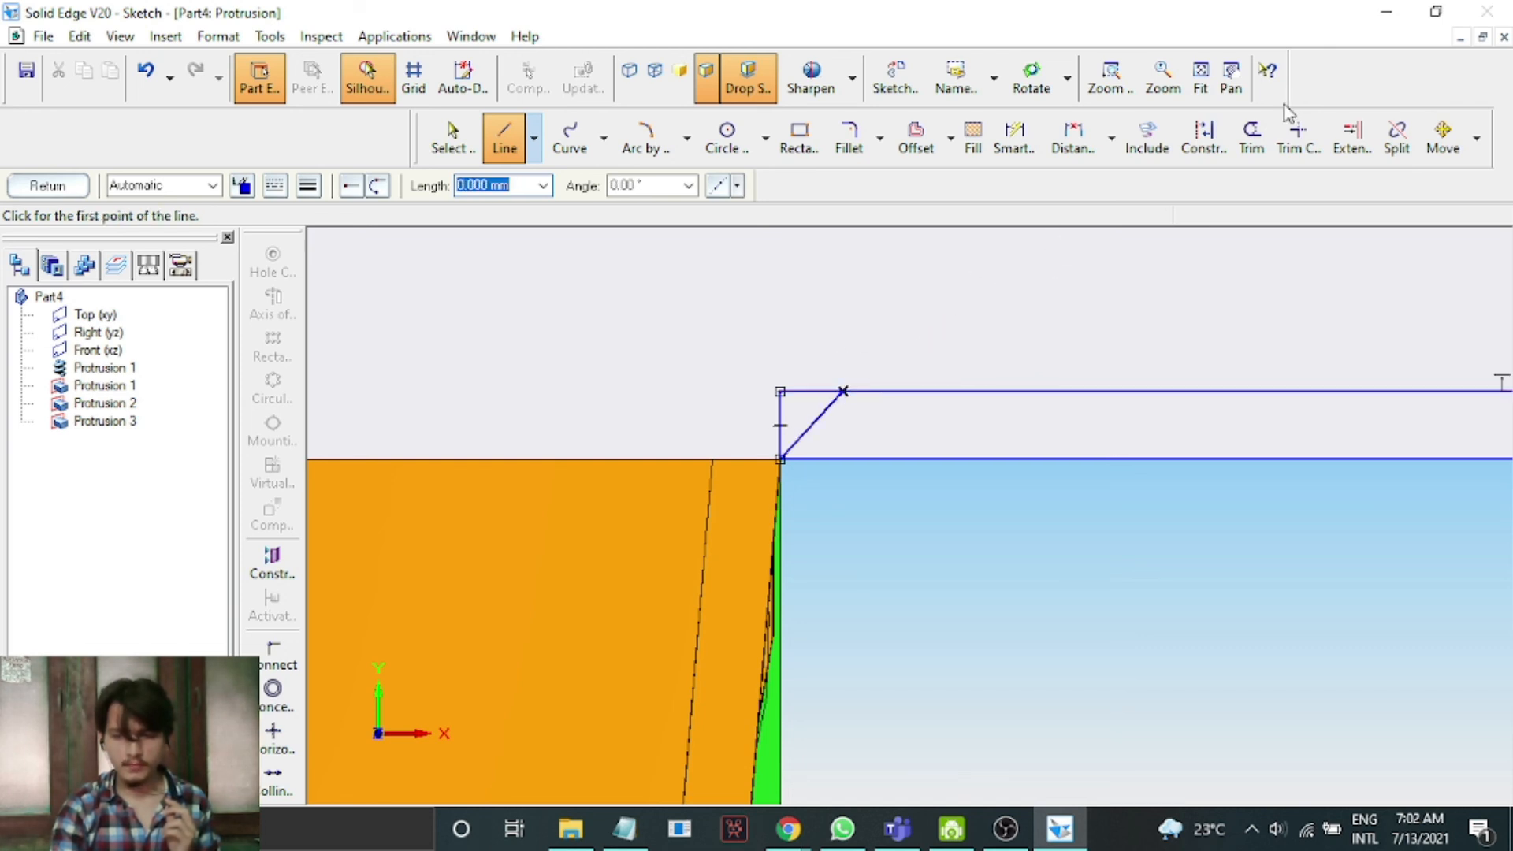
# Trim away the vertical line and the leftover end of the offset top line.
pyautogui.click(1252, 139)
pyautogui.click(816, 393)
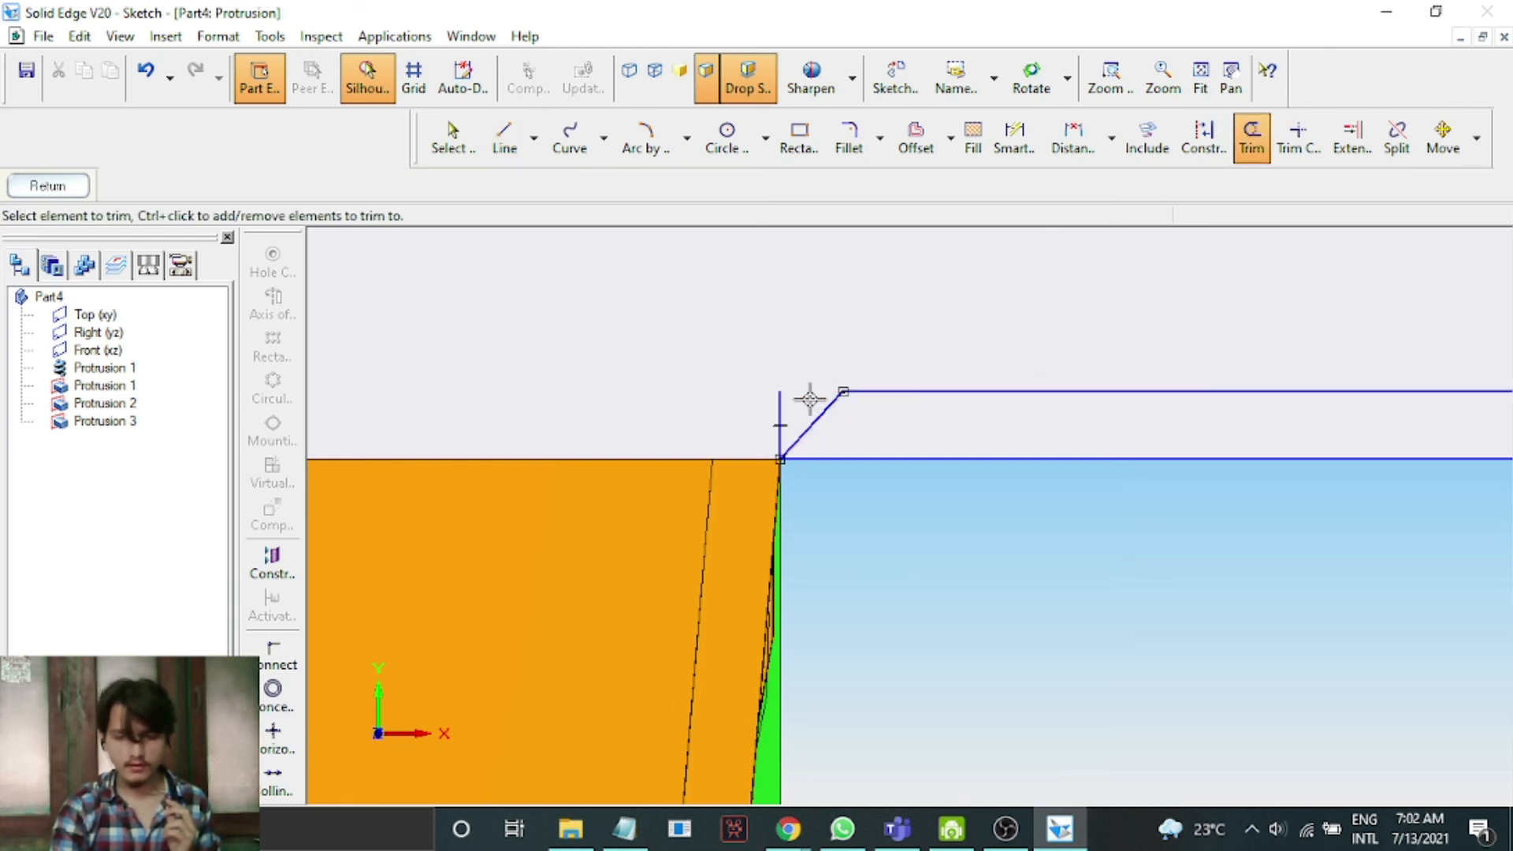
pyautogui.click(781, 405)
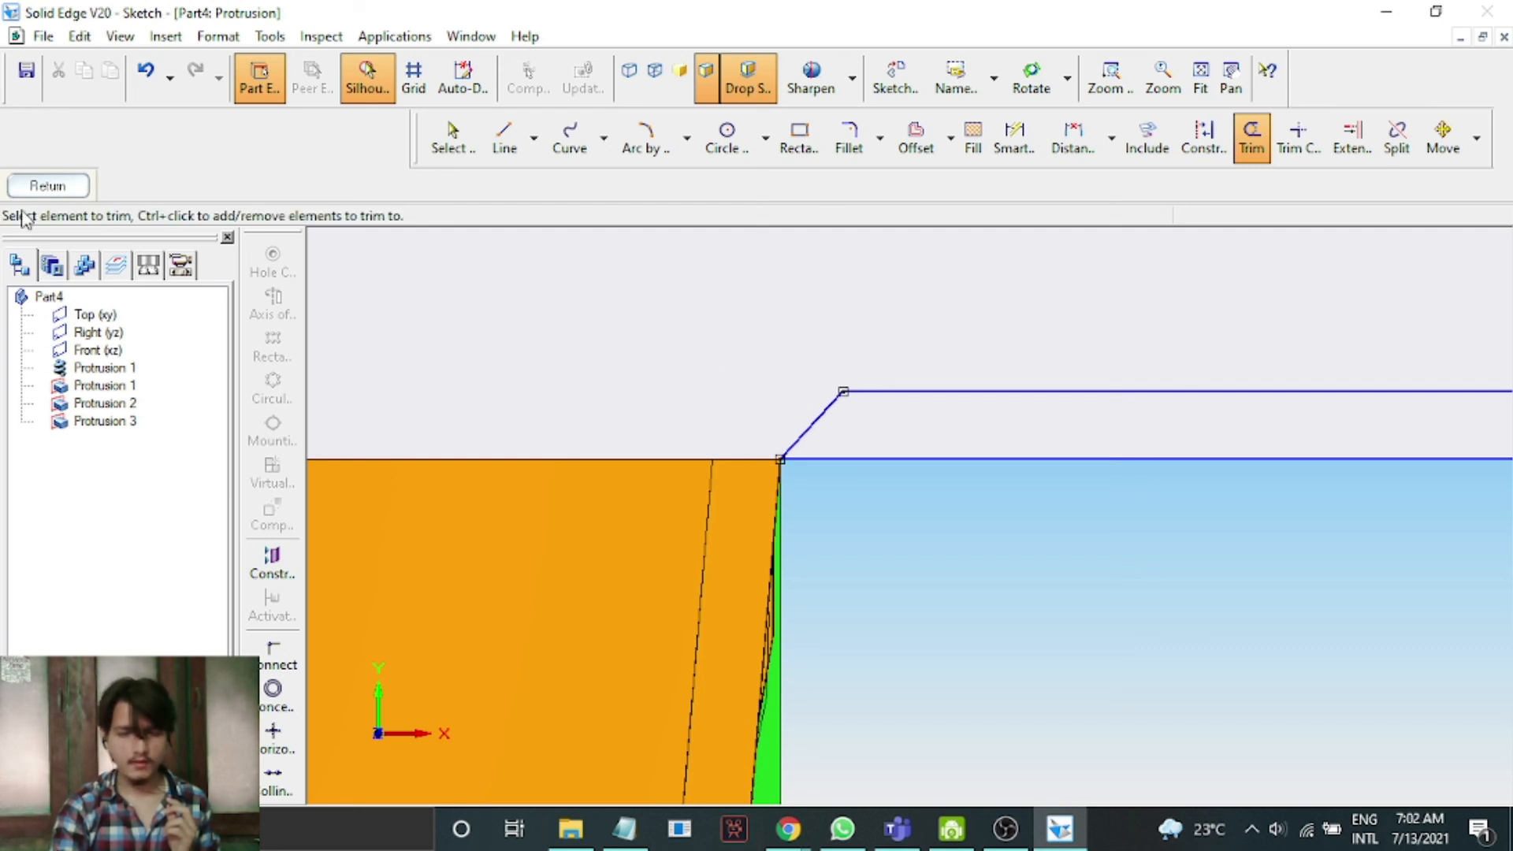
# Return from the profile sketch and finish the protrusion, extending it to one side of the sketch plane.
pyautogui.click(449, 140)
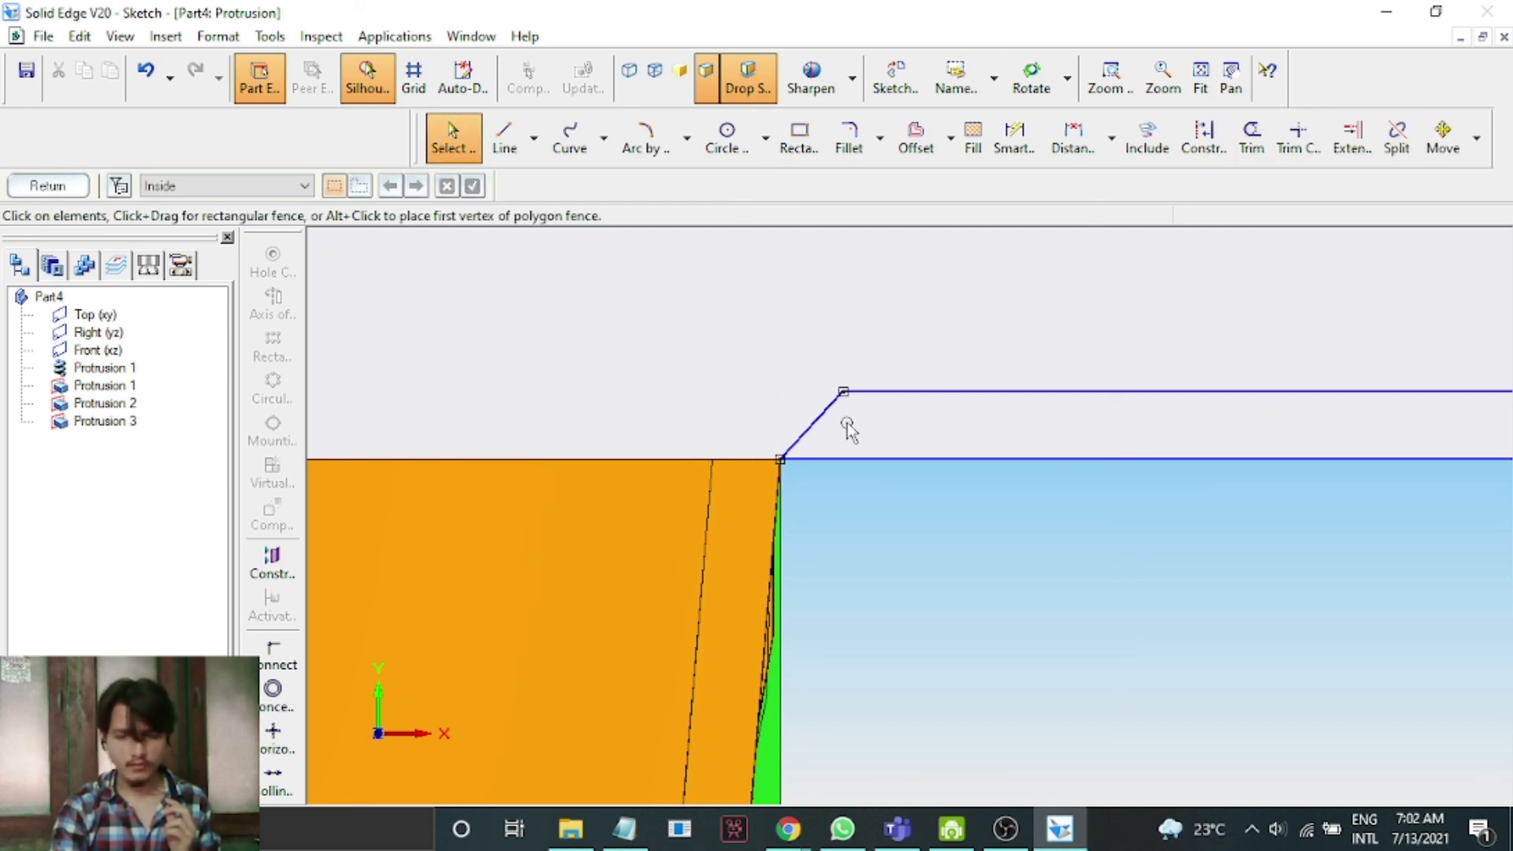
pyautogui.click(813, 427)
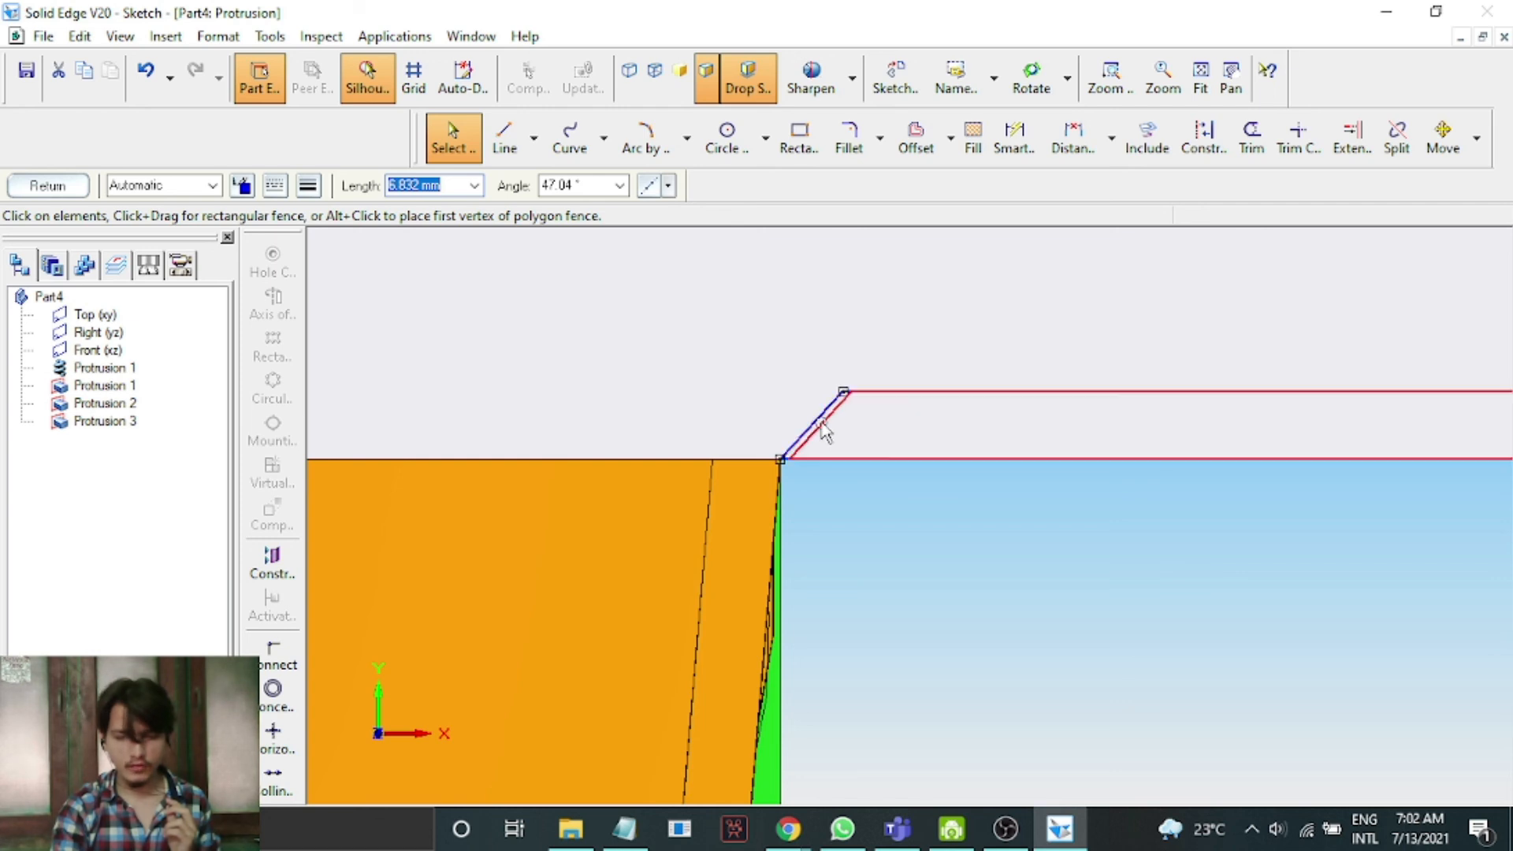
pyautogui.click(822, 429)
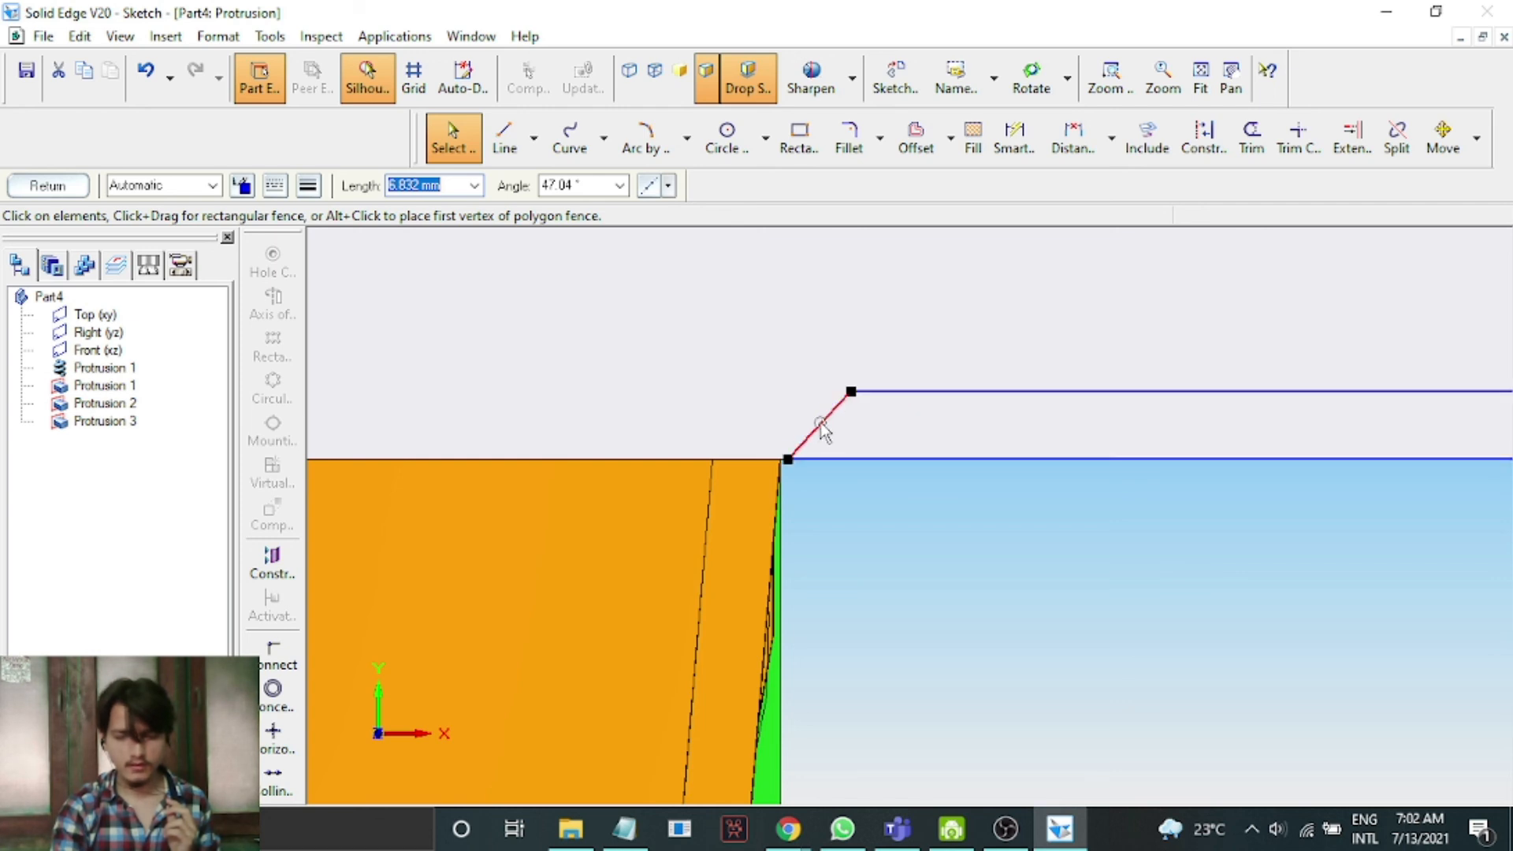
pyautogui.click(21, 184)
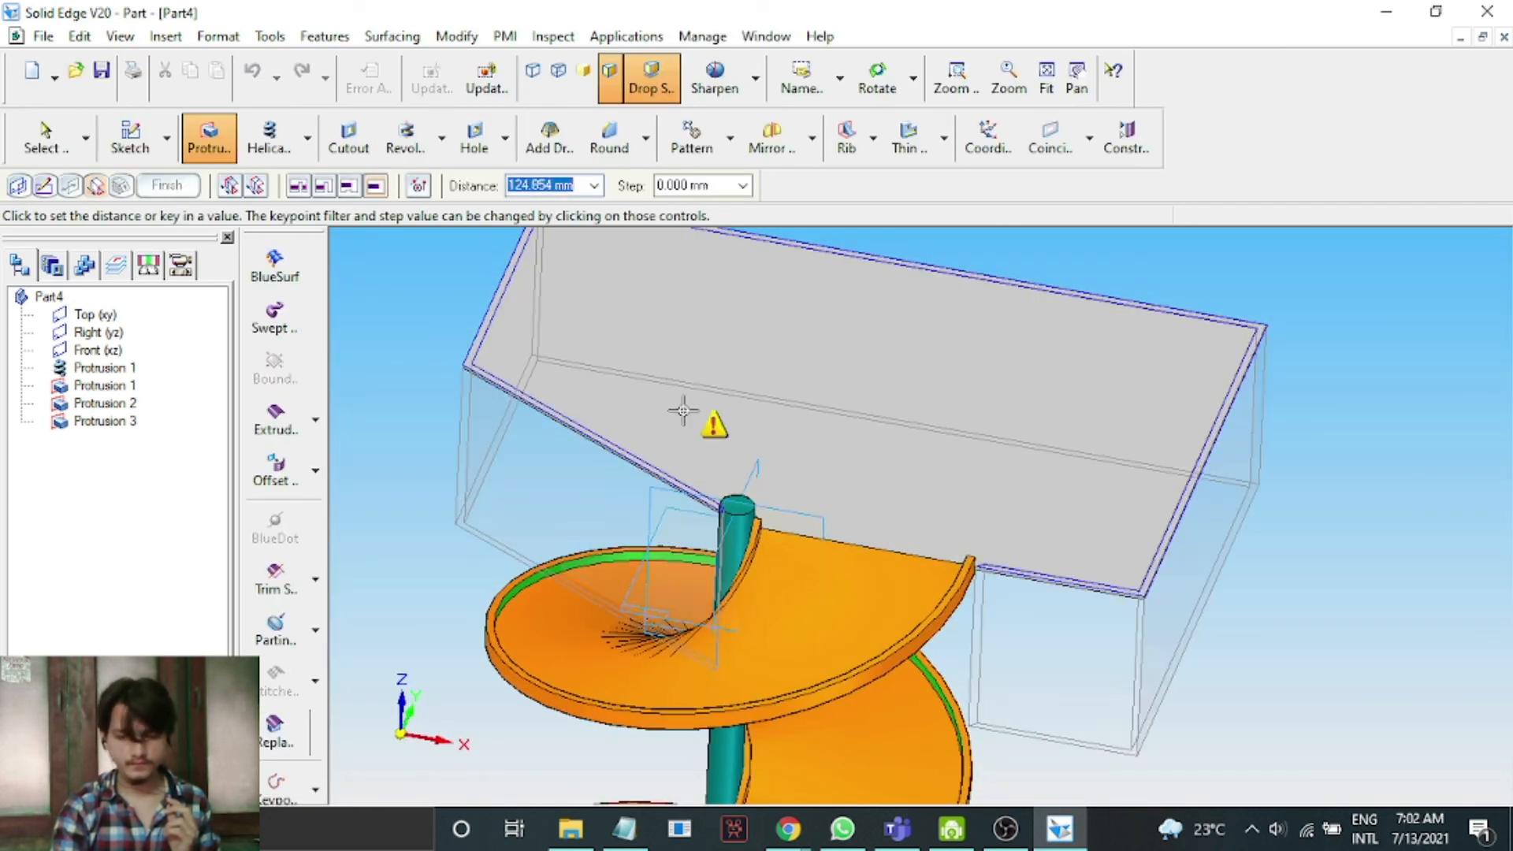
pyautogui.click(1142, 254)
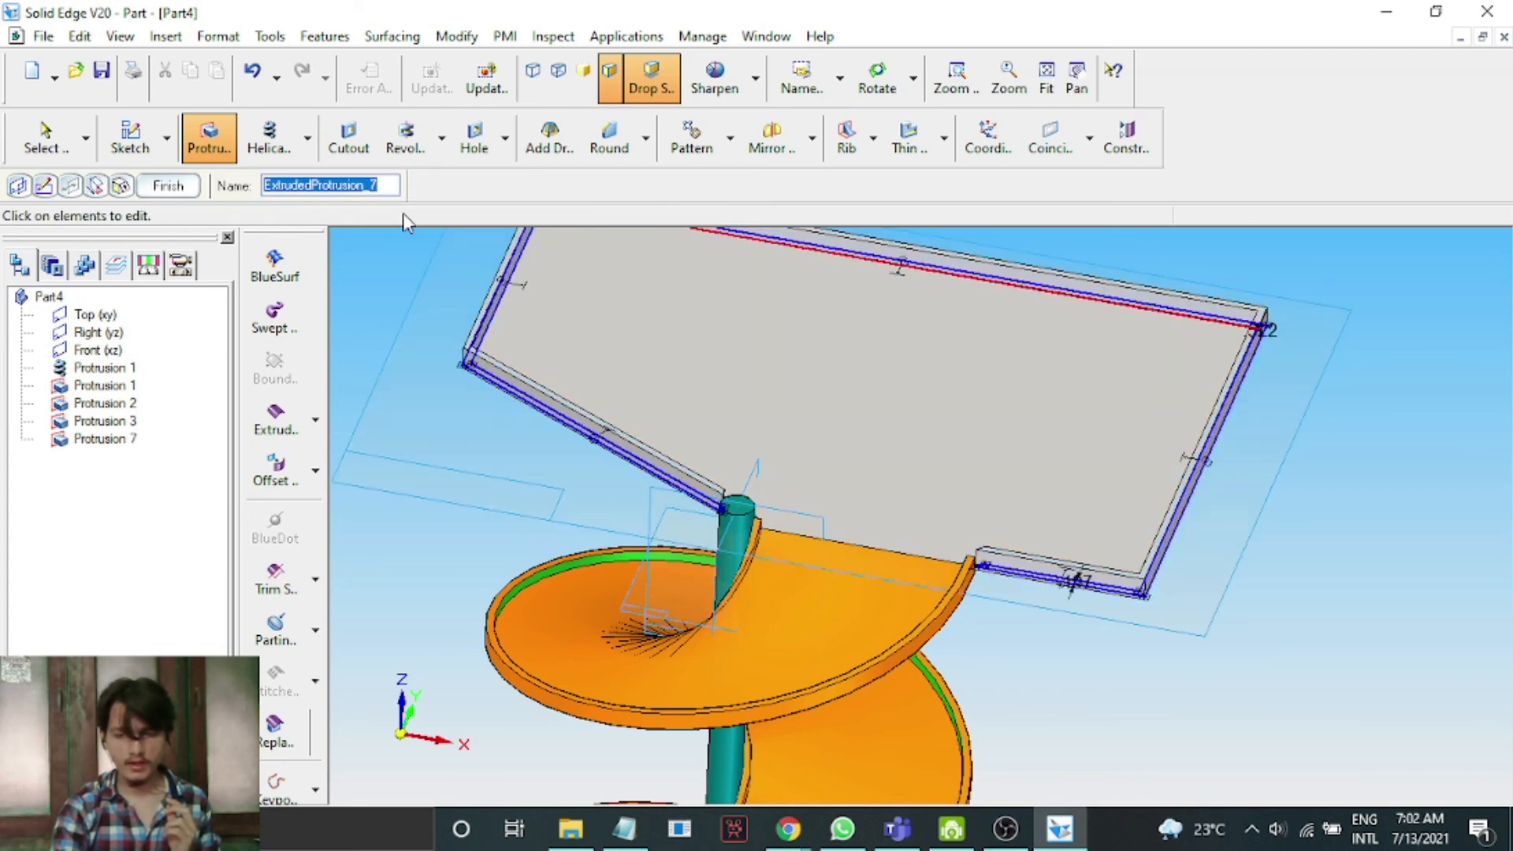
pyautogui.click(176, 191)
pyautogui.click(169, 186)
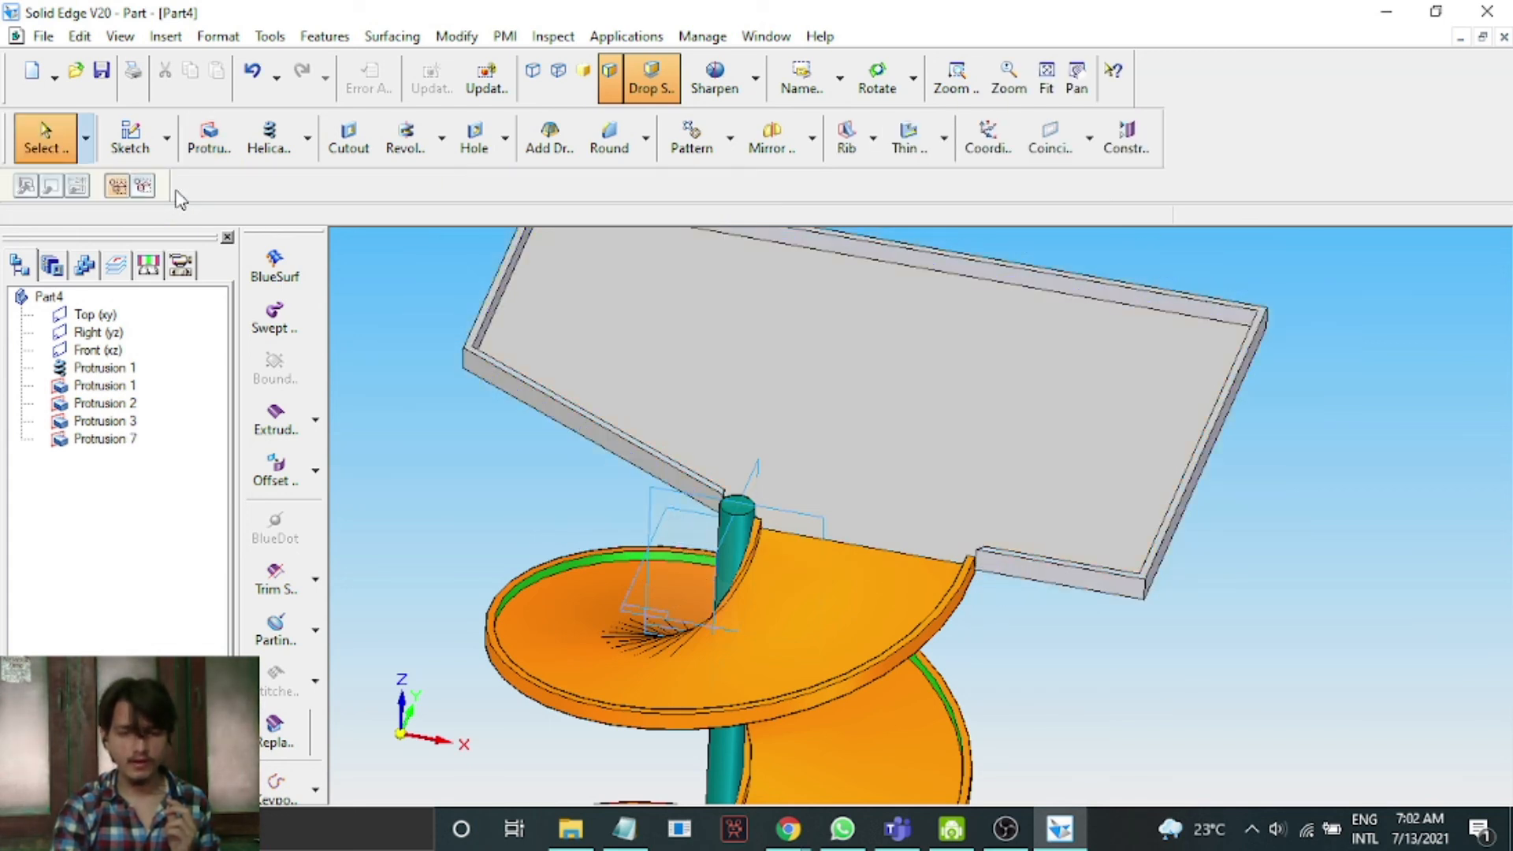
# Open the Part Painter and paint the new protrusion feature Orange.
pyautogui.click(876, 79)
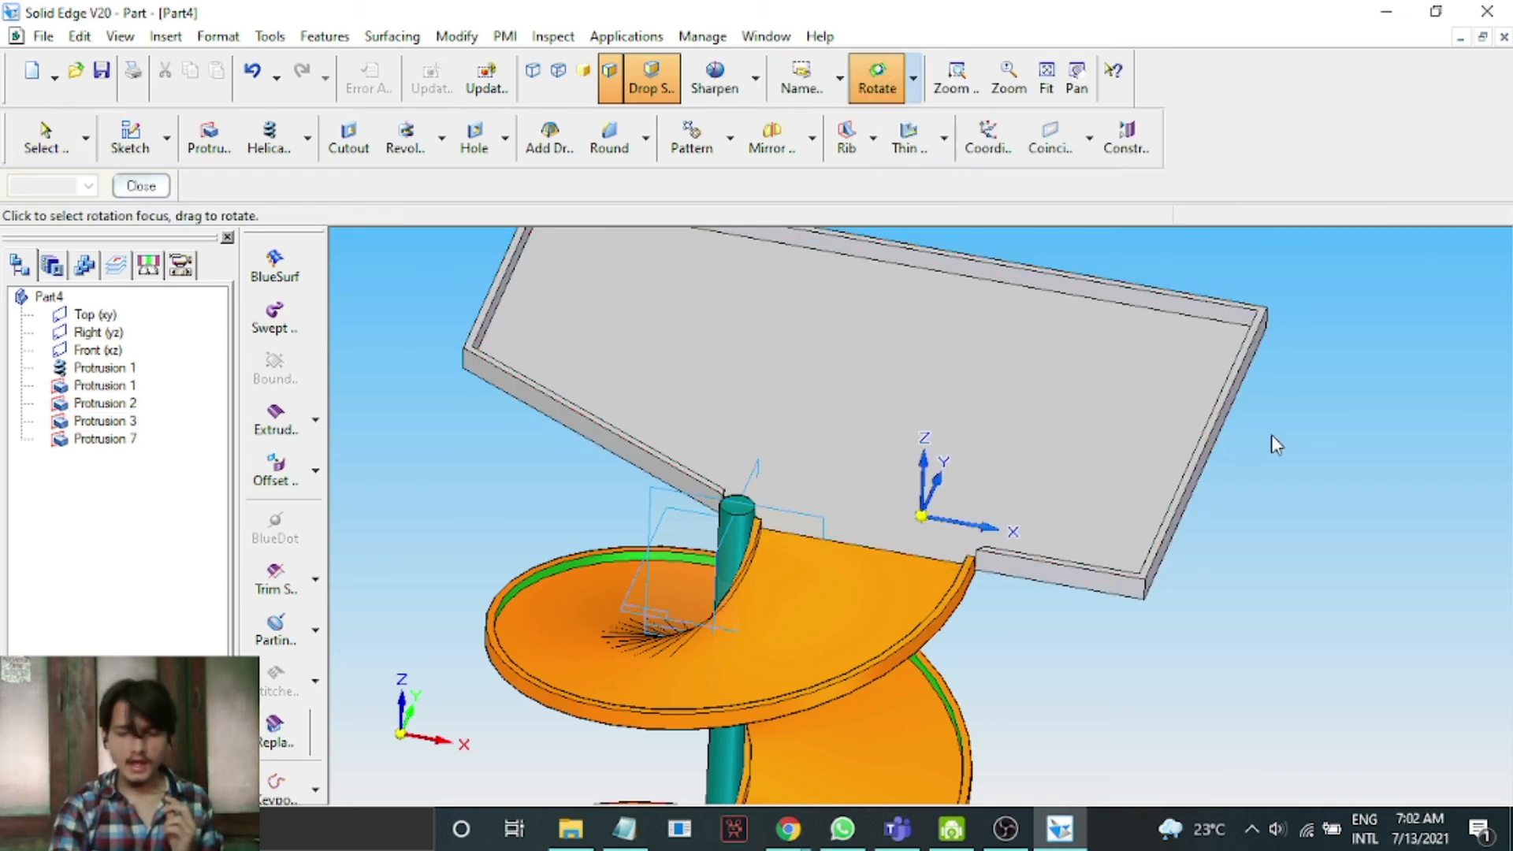
pyautogui.moveTo(1344, 493); pyautogui.dragTo(1358, 530)
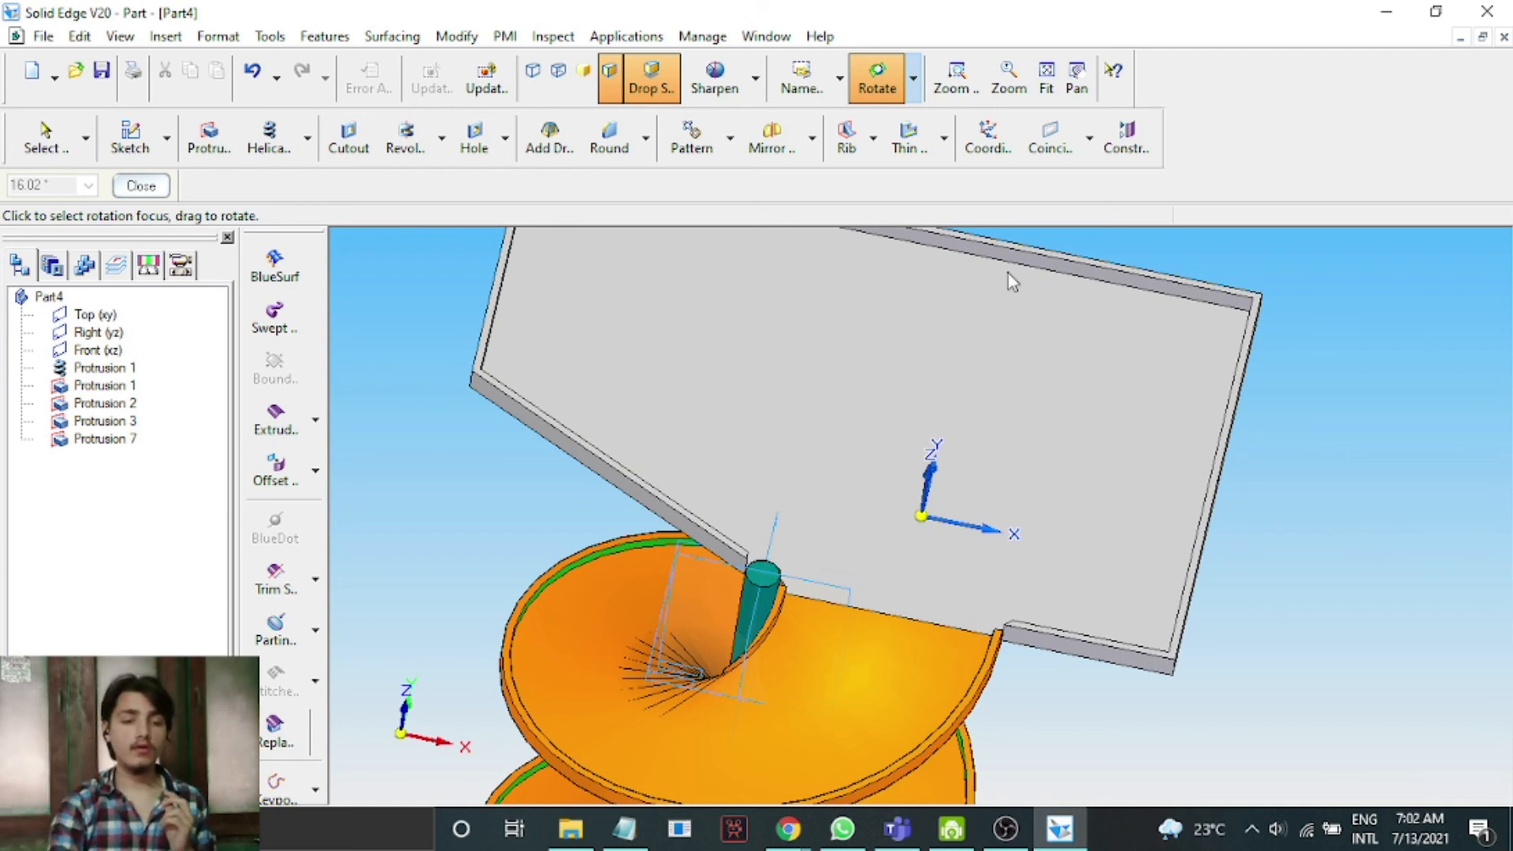
pyautogui.click(218, 36)
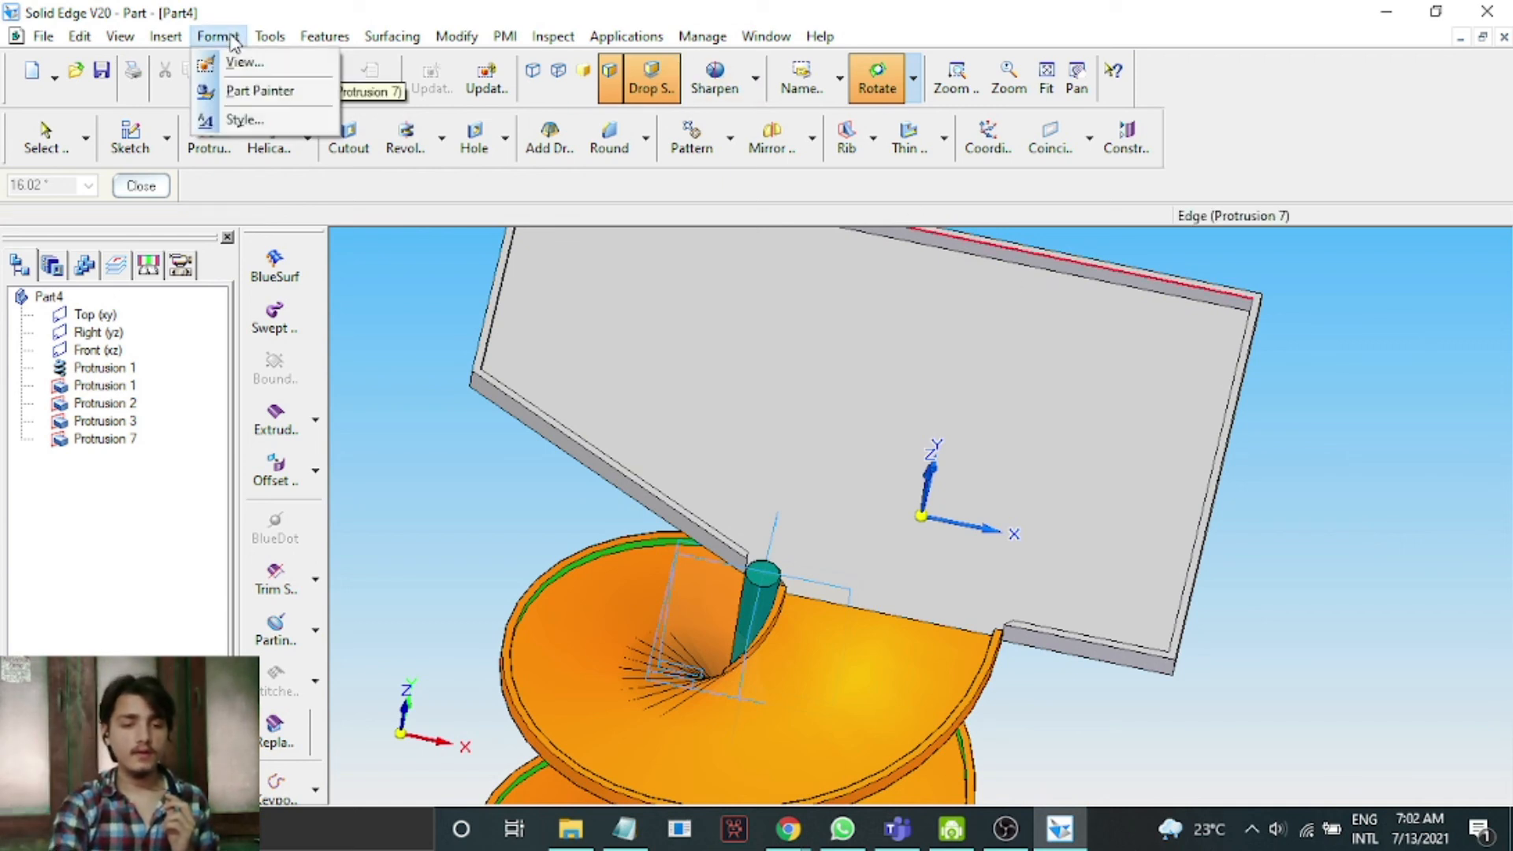
pyautogui.click(260, 92)
pyautogui.click(189, 186)
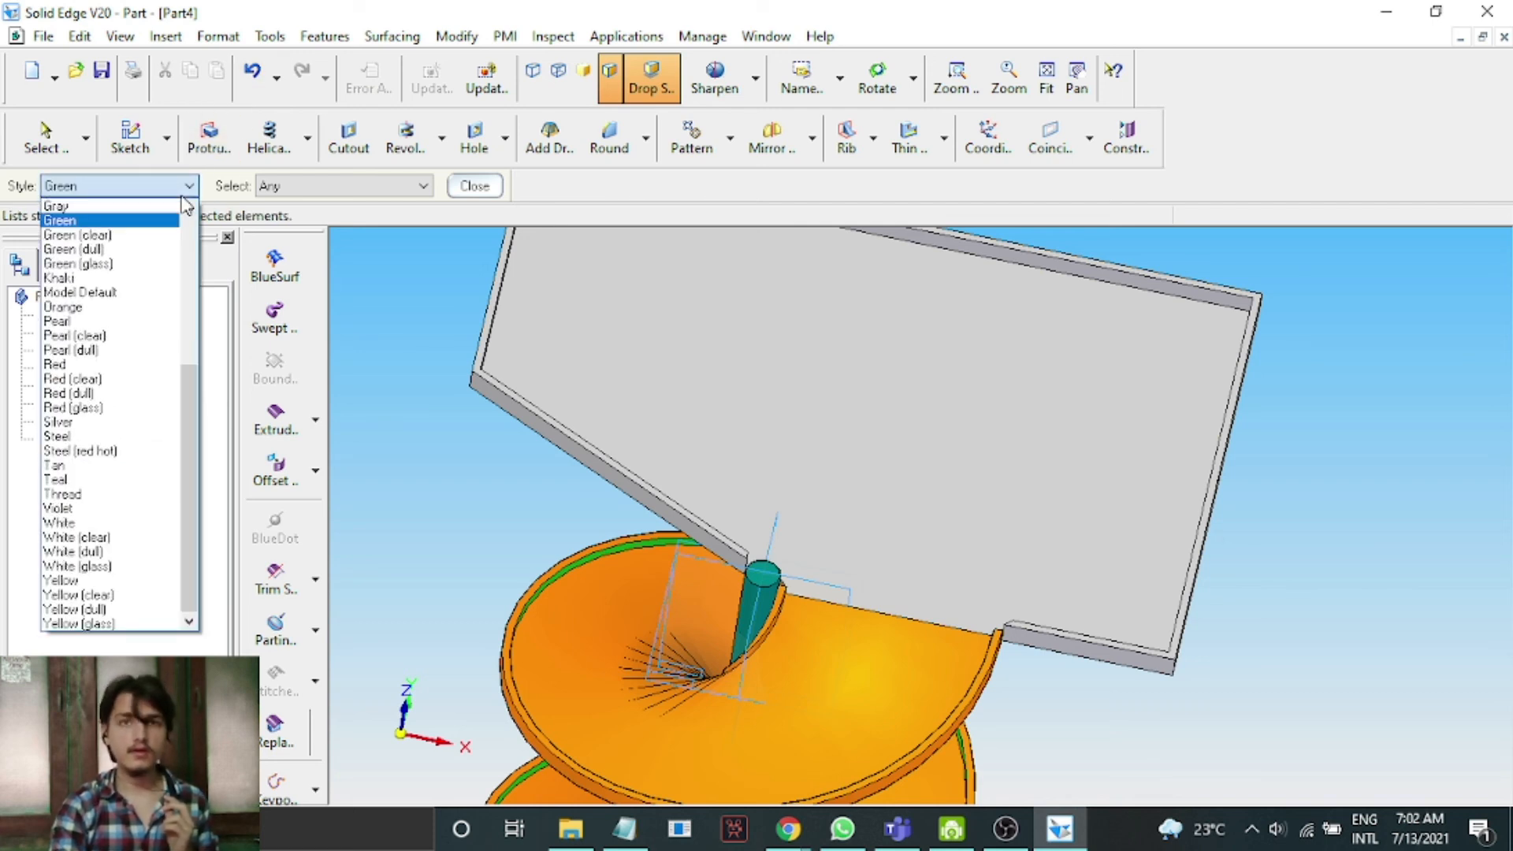
pyautogui.press('o')
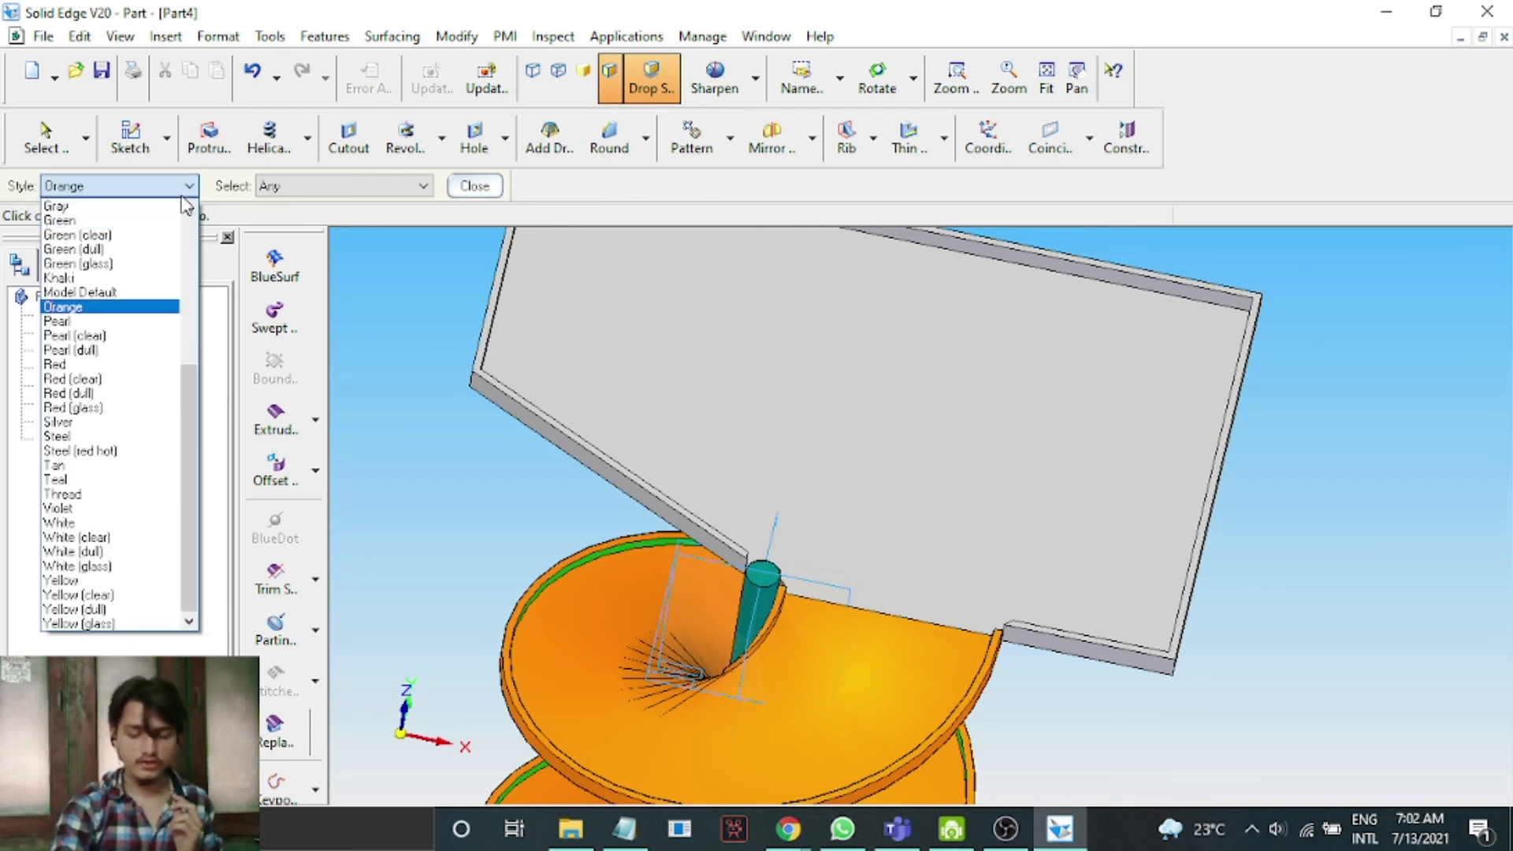
pyautogui.press('Return')
pyautogui.click(347, 186)
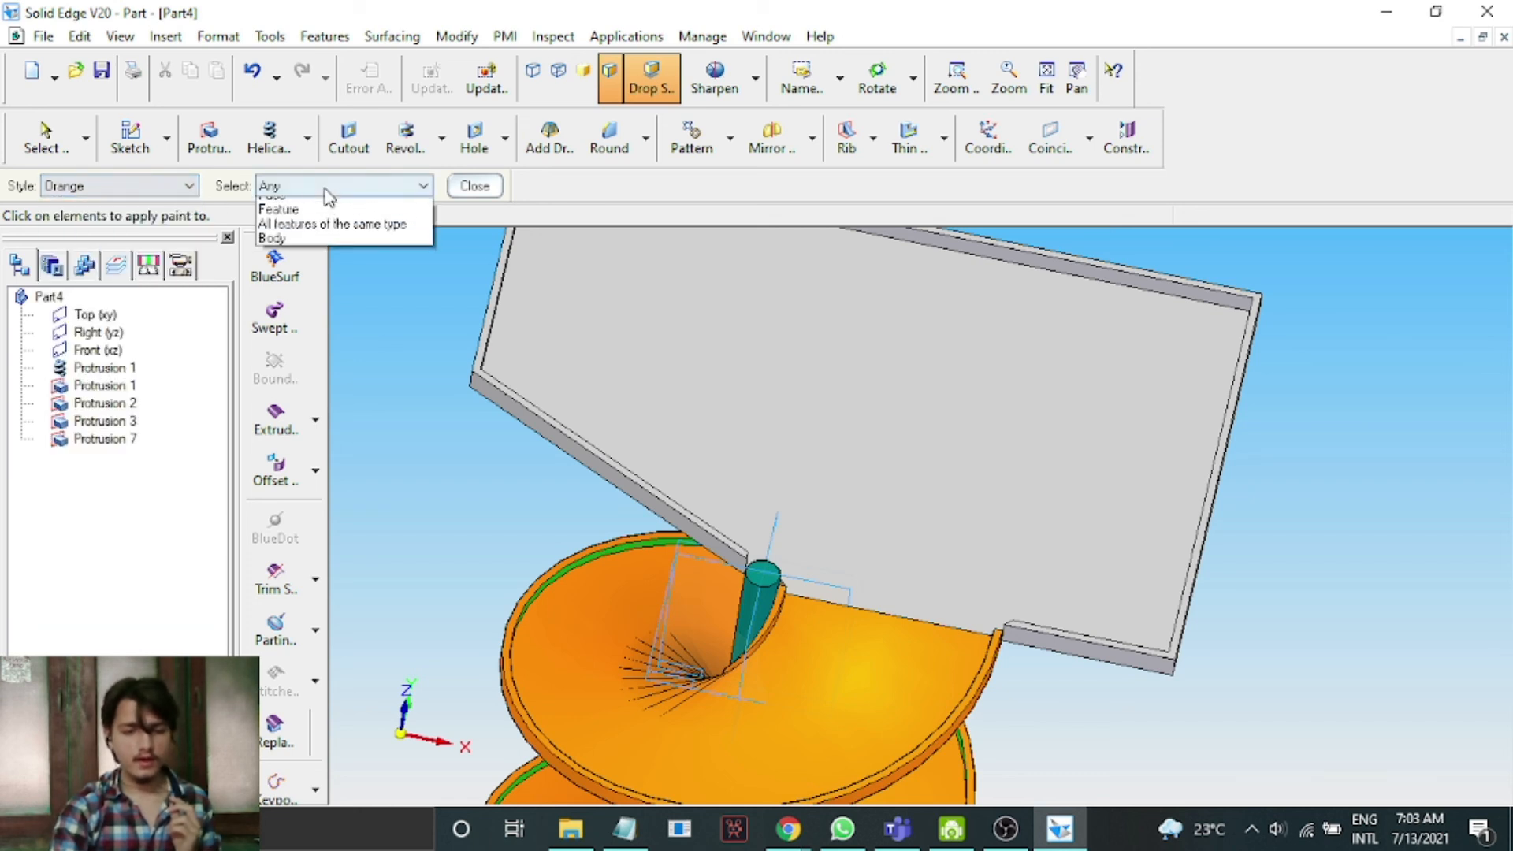
pyautogui.click(284, 214)
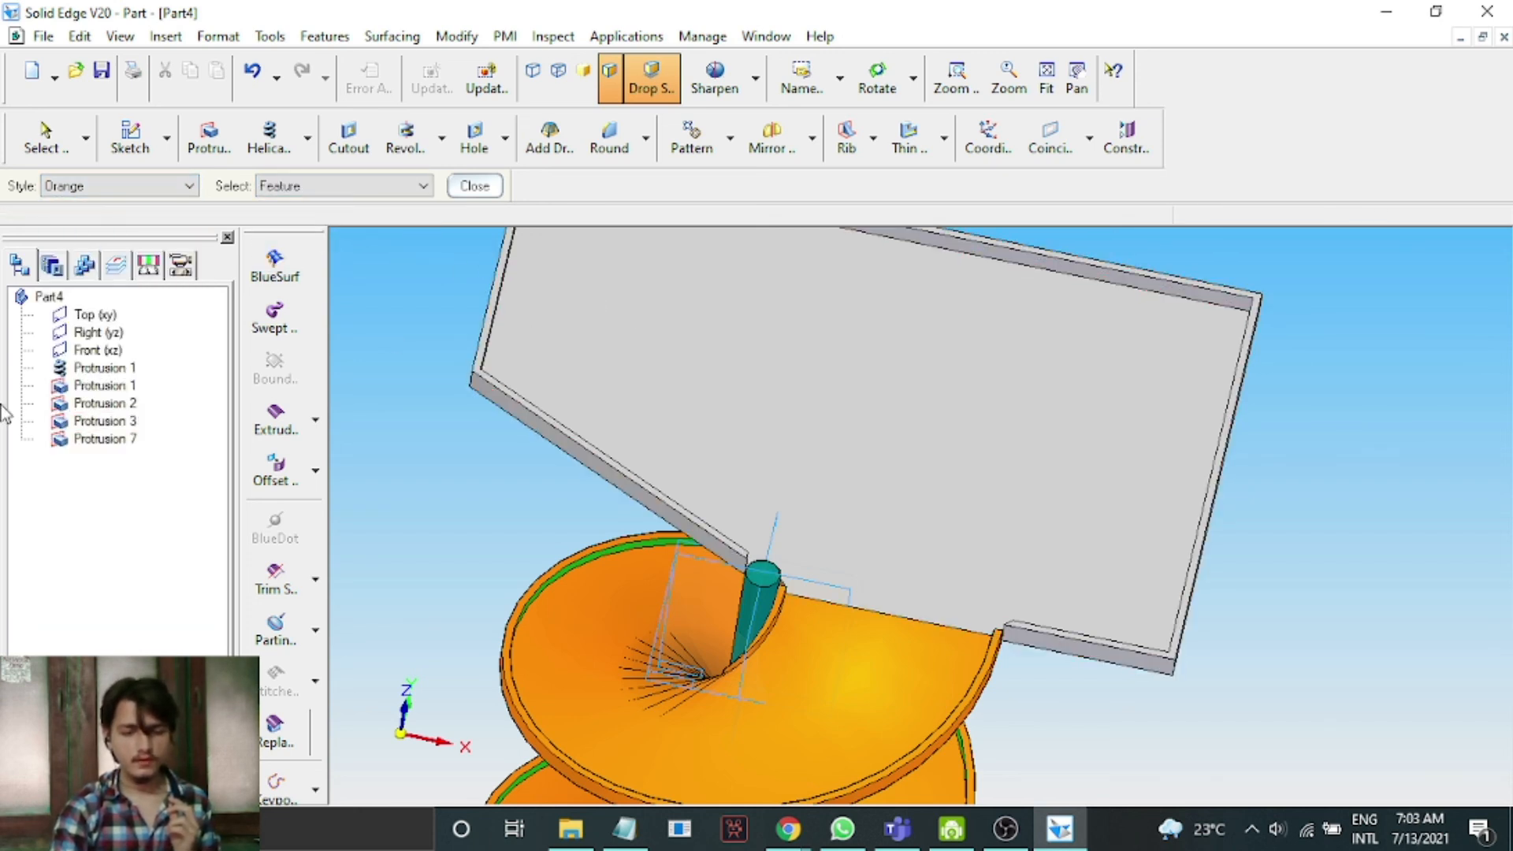
pyautogui.click(110, 423)
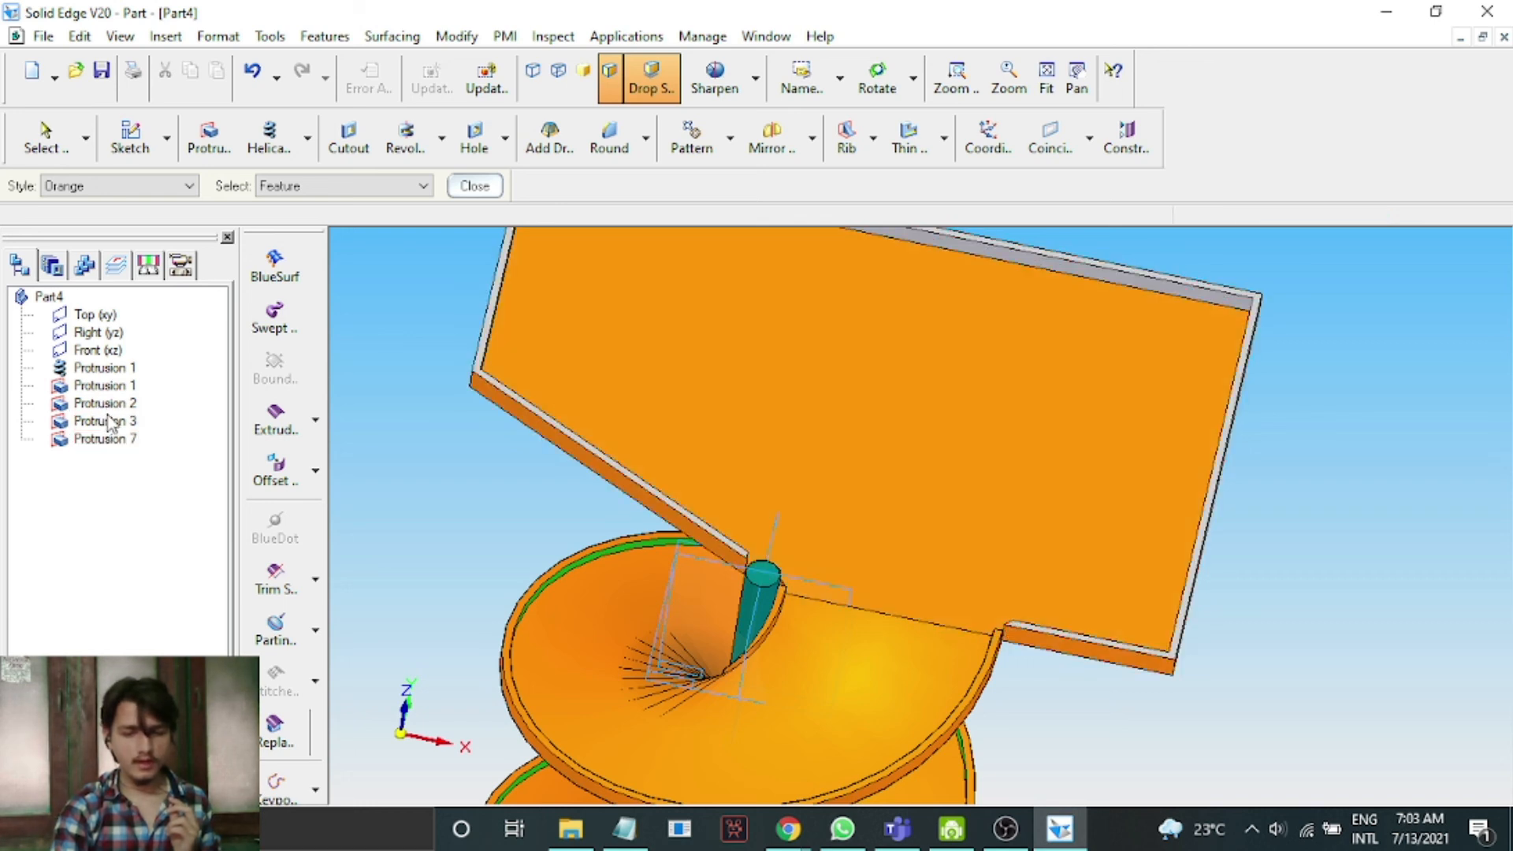
# Switch the paint style to Green and apply it to Protrusion 7.
pyautogui.click(165, 187)
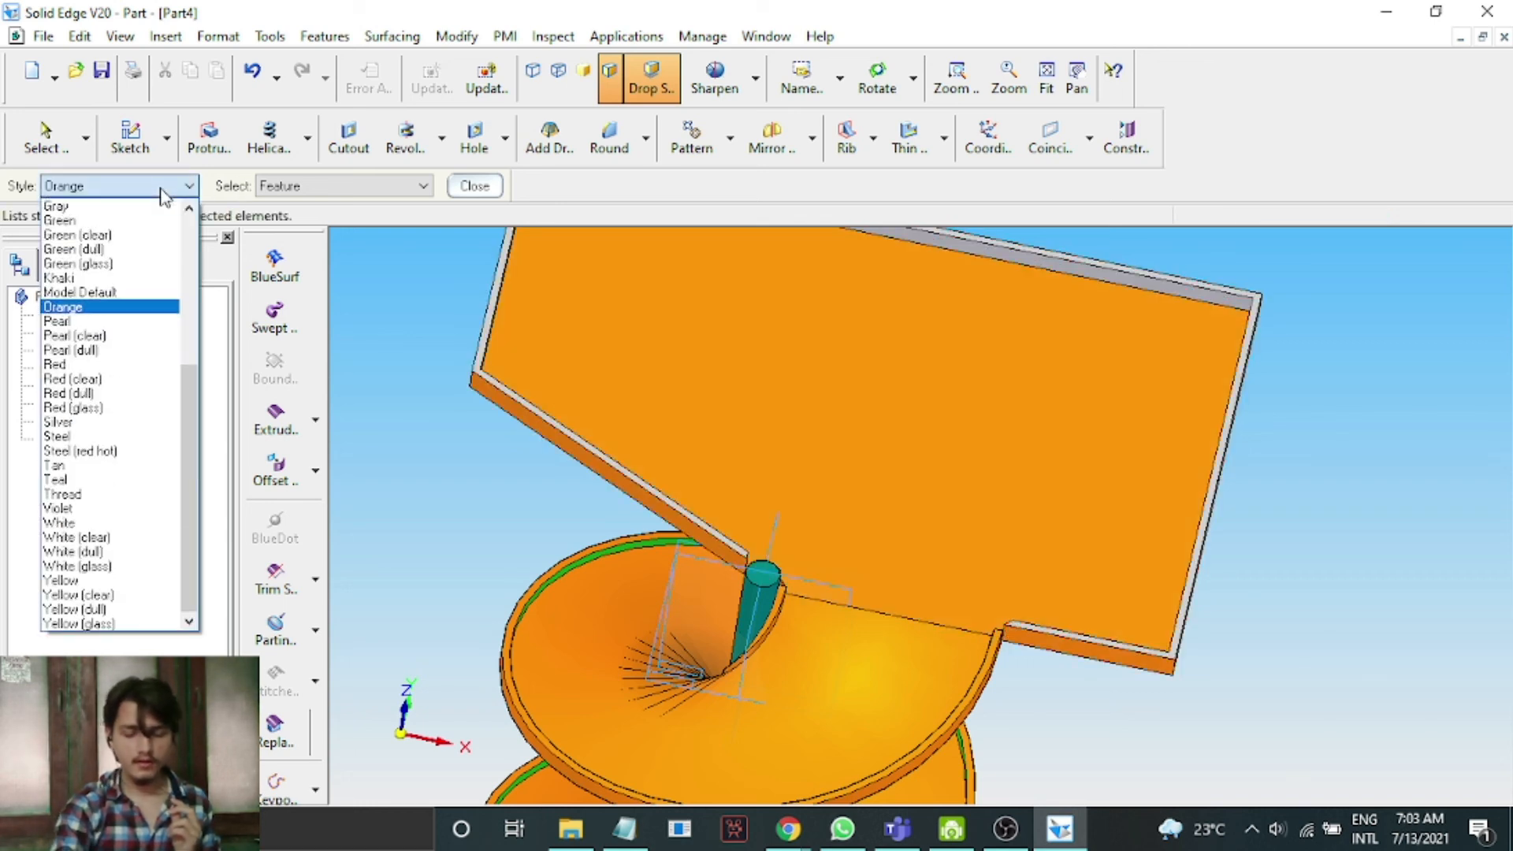
pyautogui.press('g')
pyautogui.press('g')
pyautogui.press('g')
pyautogui.press('Return')
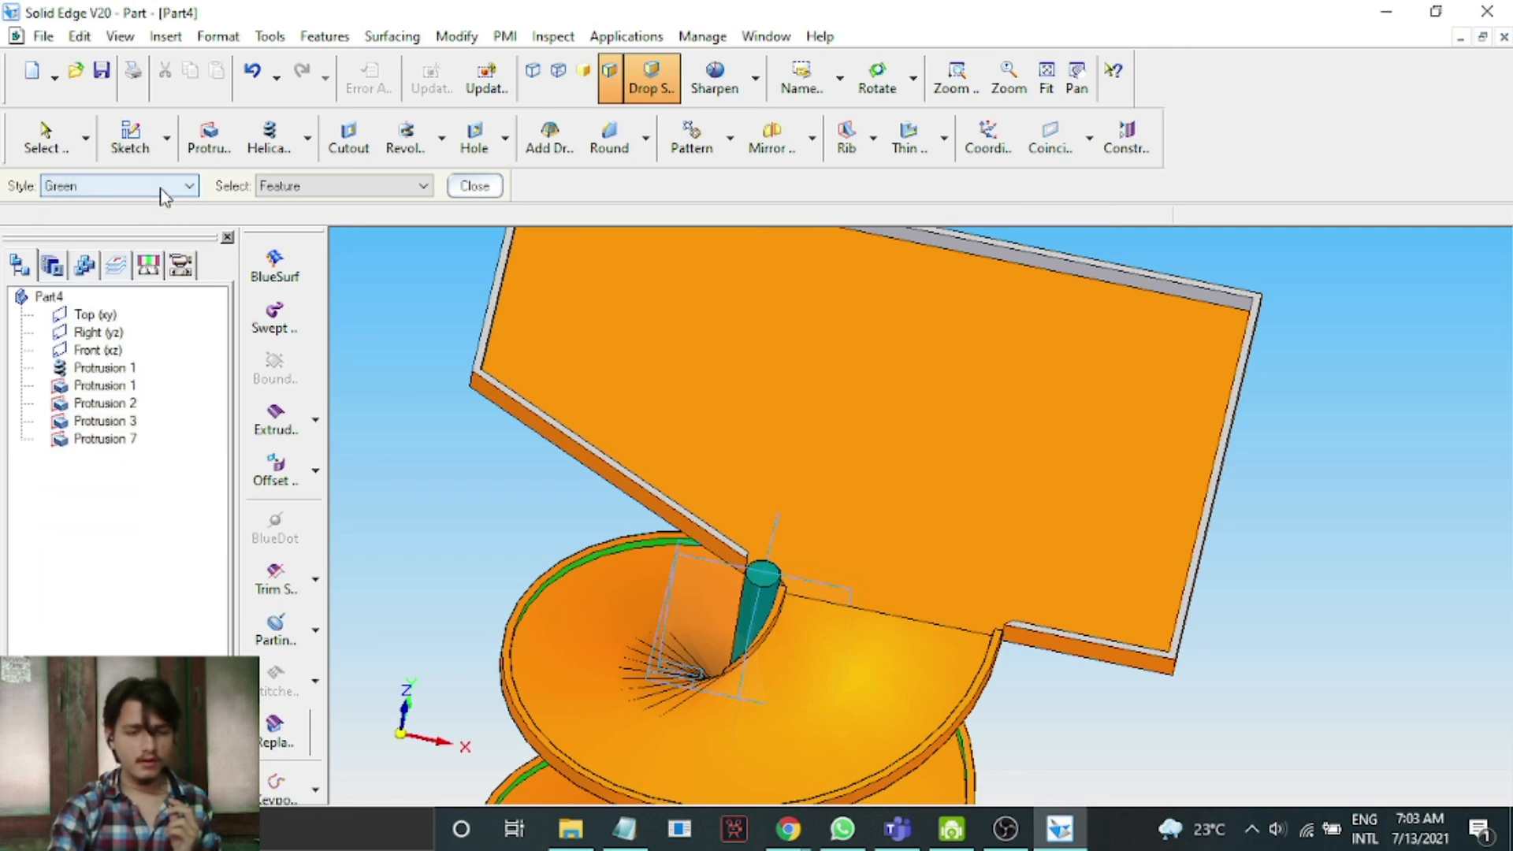
pyautogui.click(122, 439)
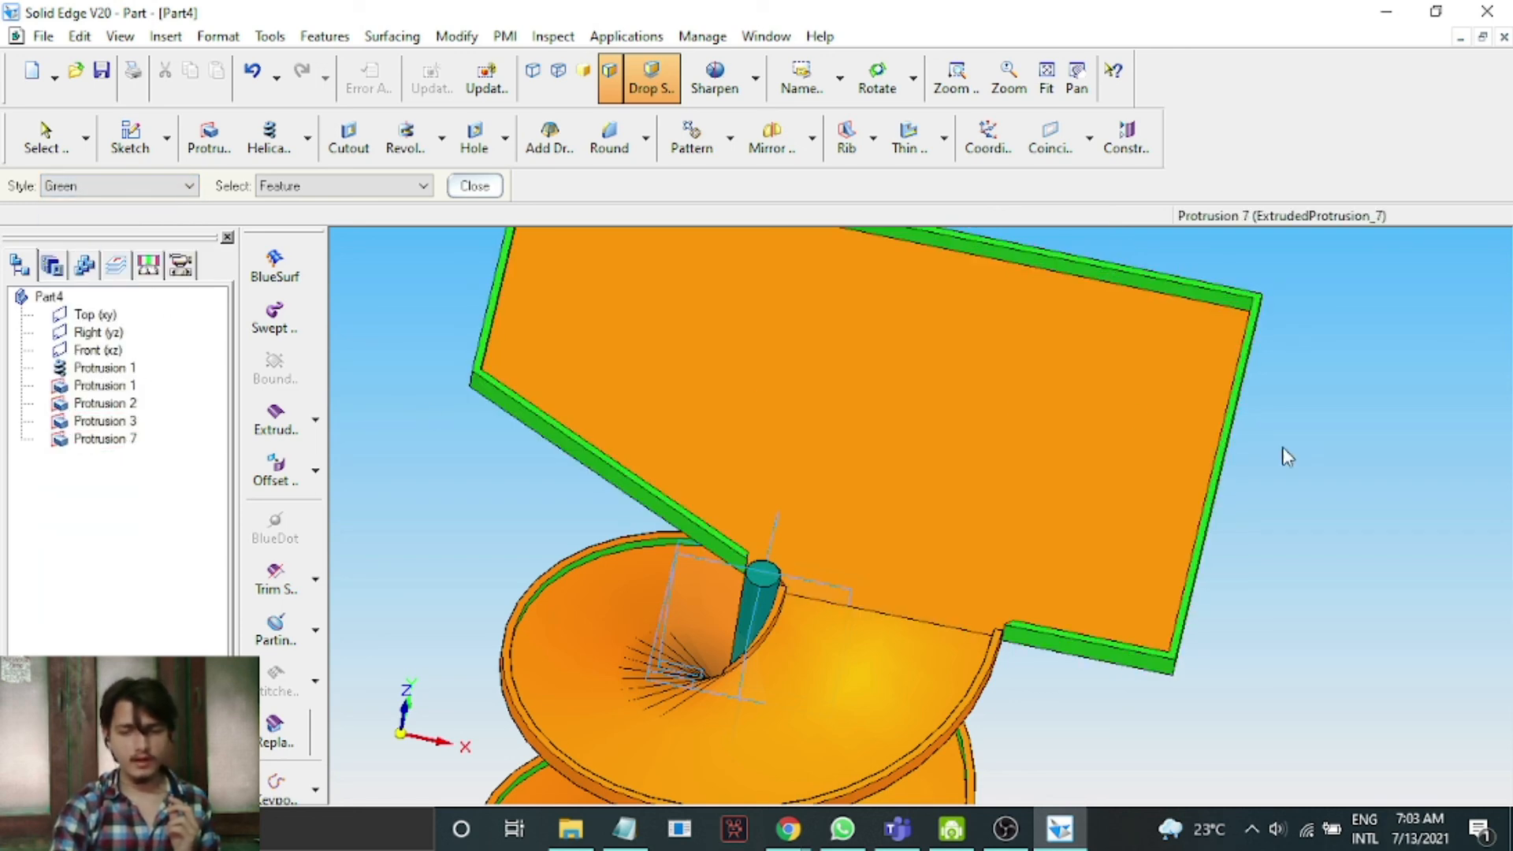
pyautogui.scroll(-3, 1294, 451)
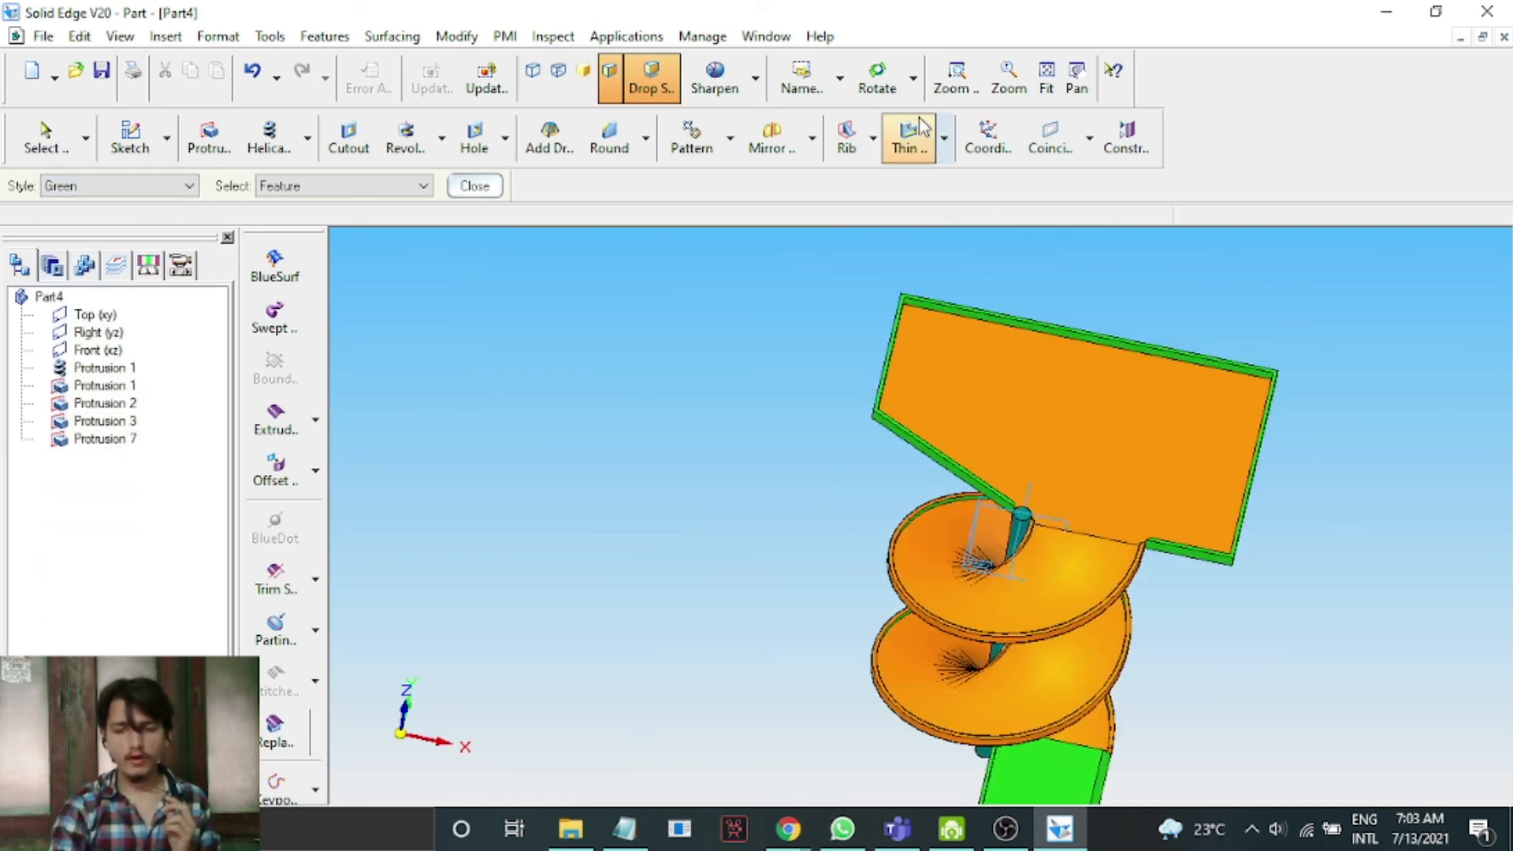
pyautogui.click(891, 88)
pyautogui.moveTo(1336, 513); pyautogui.dragTo(1276, 487)
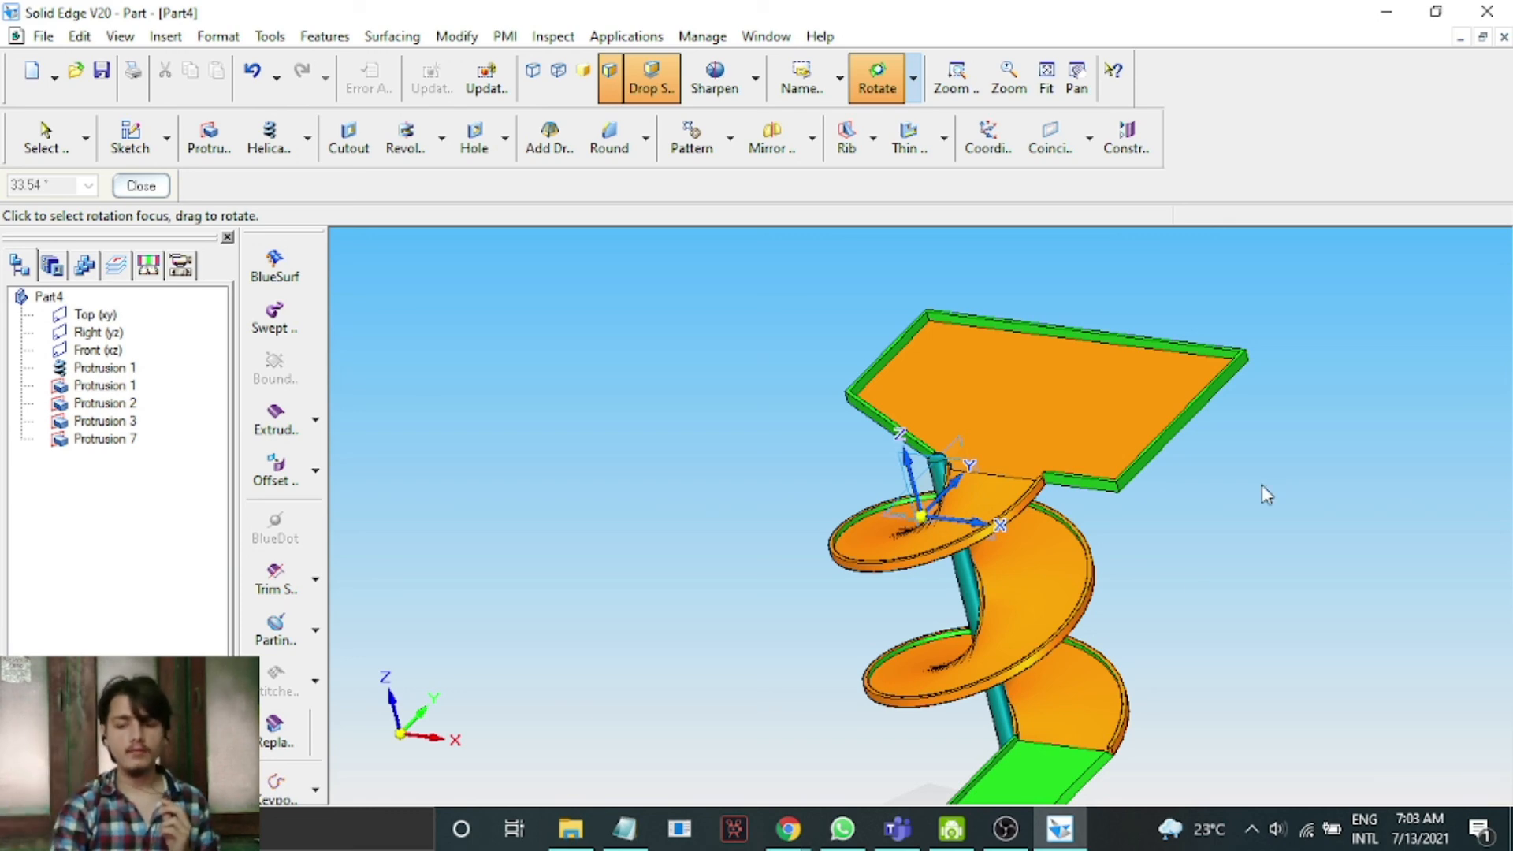
pyautogui.click(1008, 829)
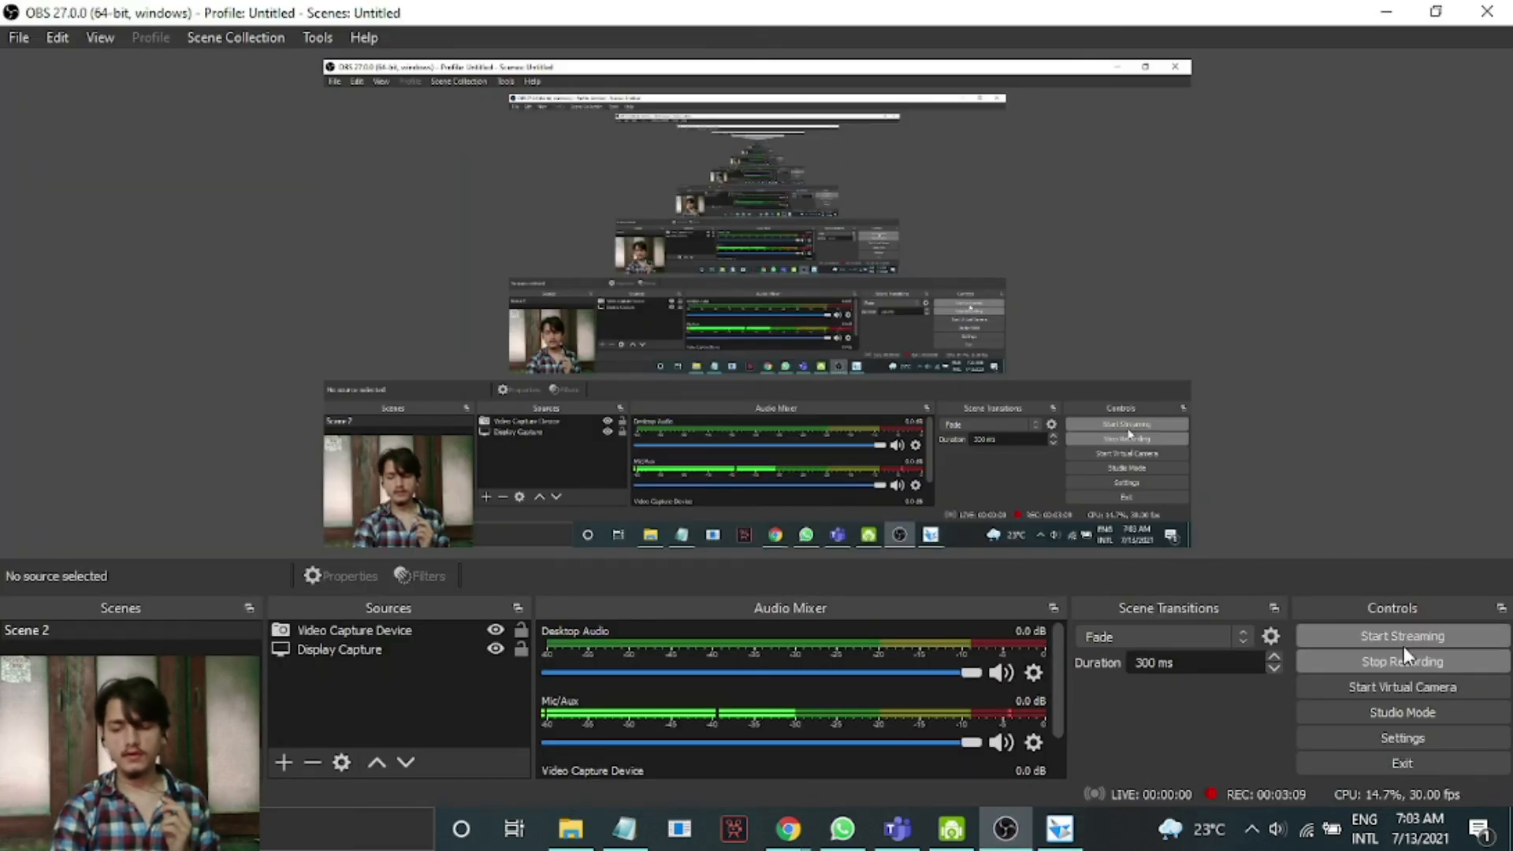